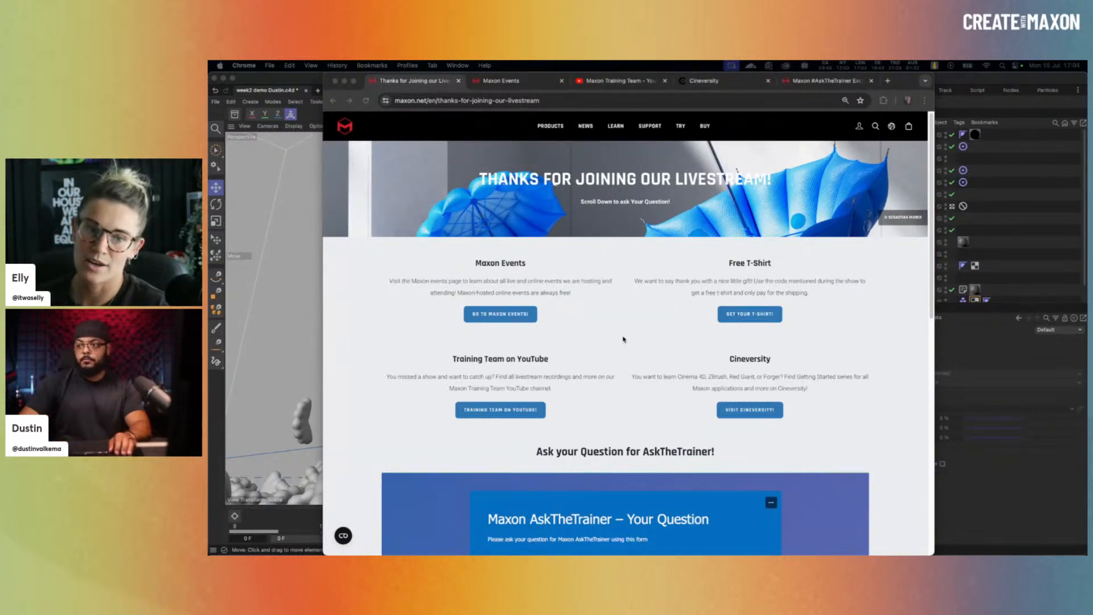
# Step: Review the AskTheTrainer question form on the livestream page and the Maxon Events listing
pyautogui.scroll(-5, 623, 339)
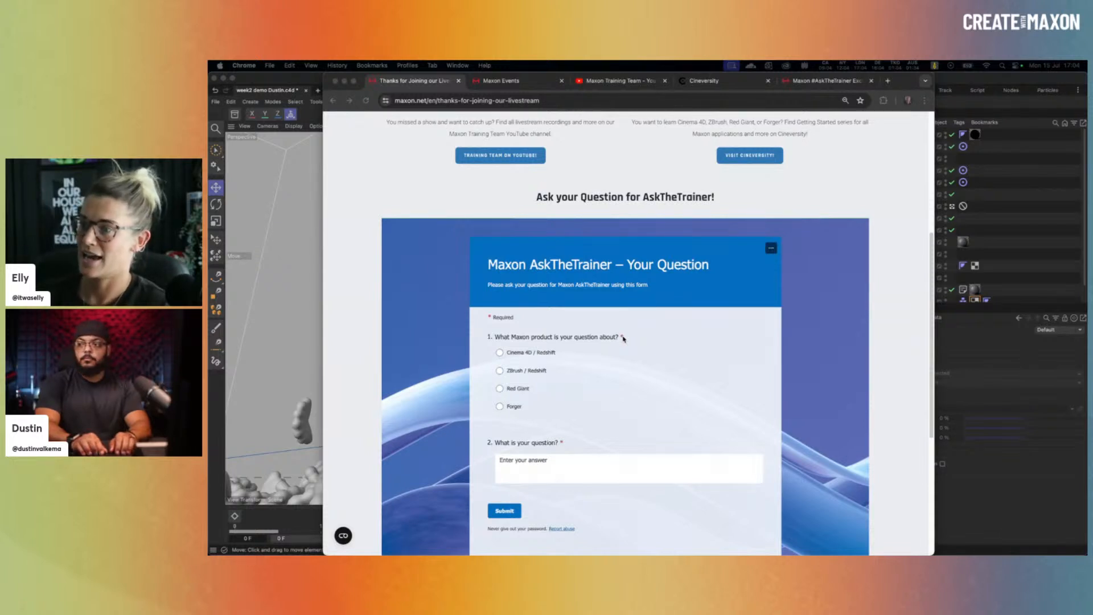
pyautogui.scroll(-2, 623, 340)
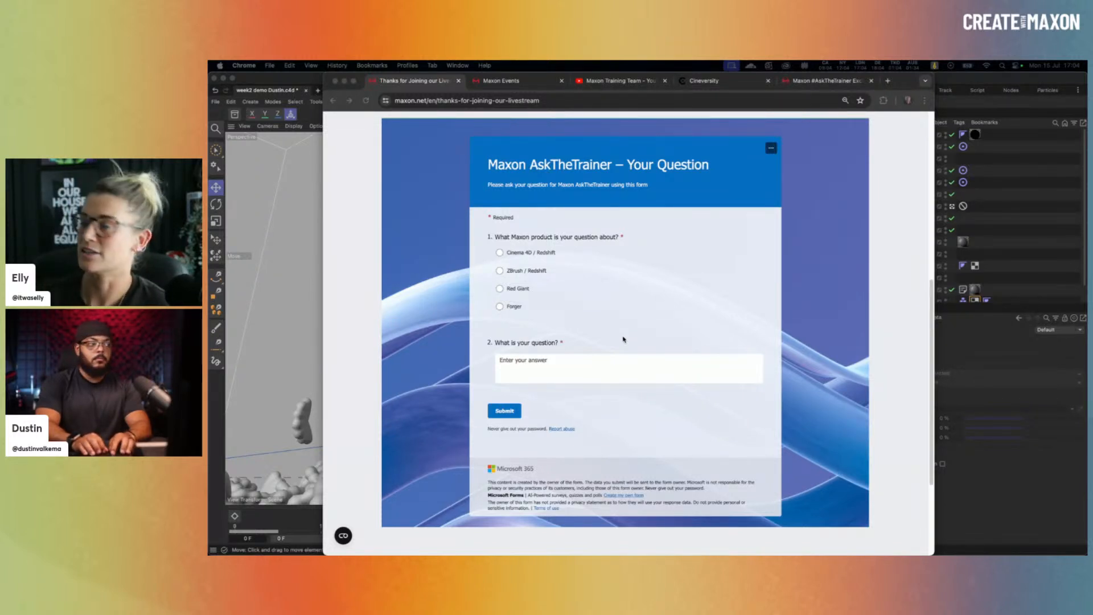
pyautogui.click(512, 82)
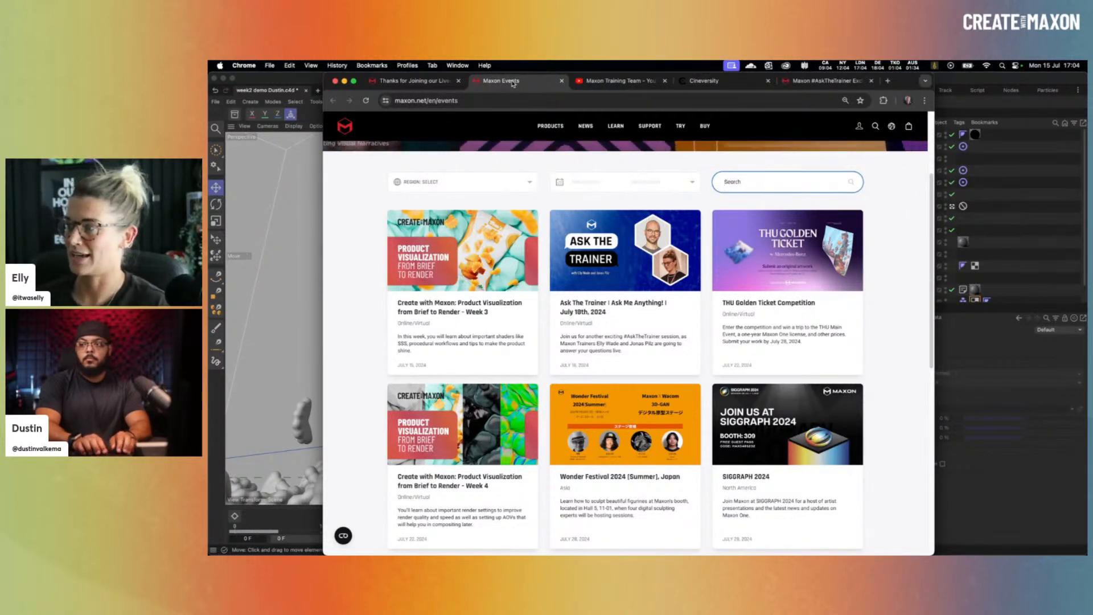
# Step: Look through the Maxon Training Team YouTube channel and the recently added tutorials on Cineversity
pyautogui.click(617, 83)
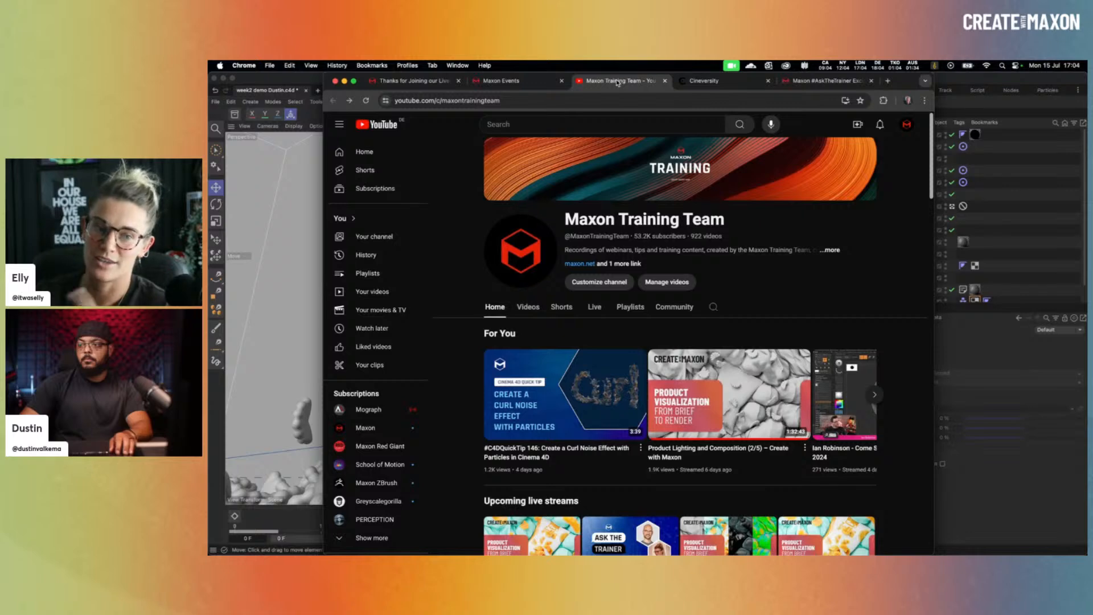
pyautogui.click(718, 82)
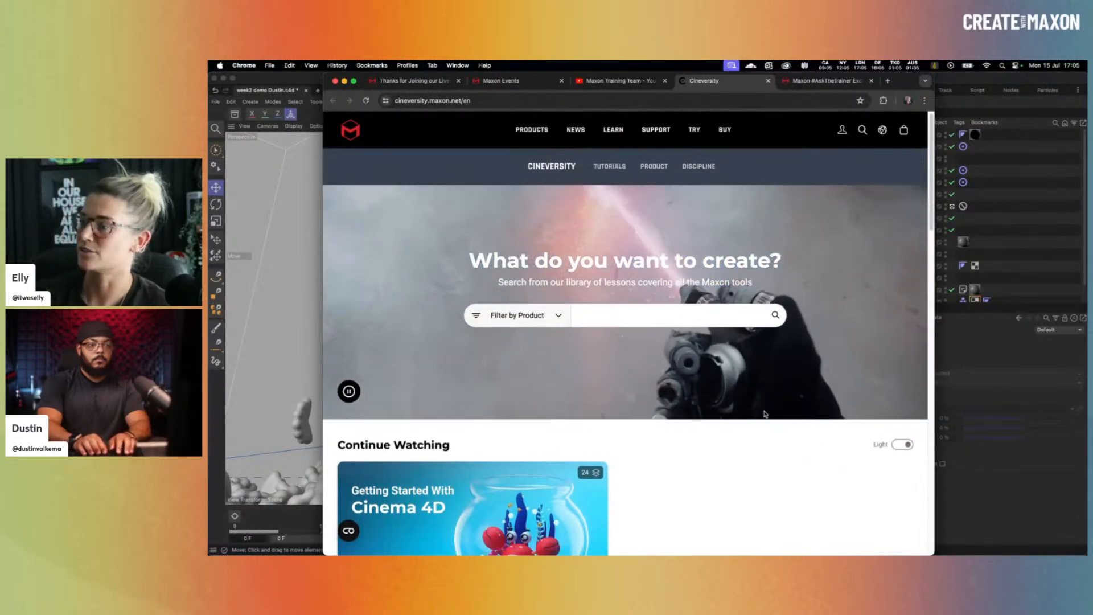
pyautogui.scroll(-7, 812, 447)
pyautogui.scroll(-3, 764, 413)
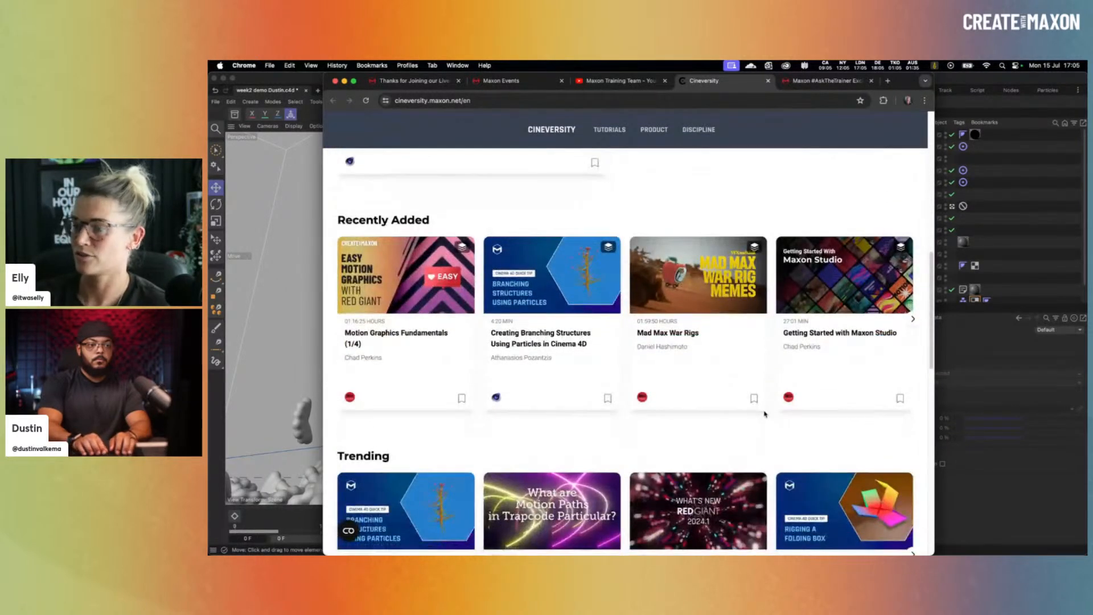
# Step: View the #AskTheTrainer Exclusive Wear store page and return to the start of the livestream page
pyautogui.click(813, 82)
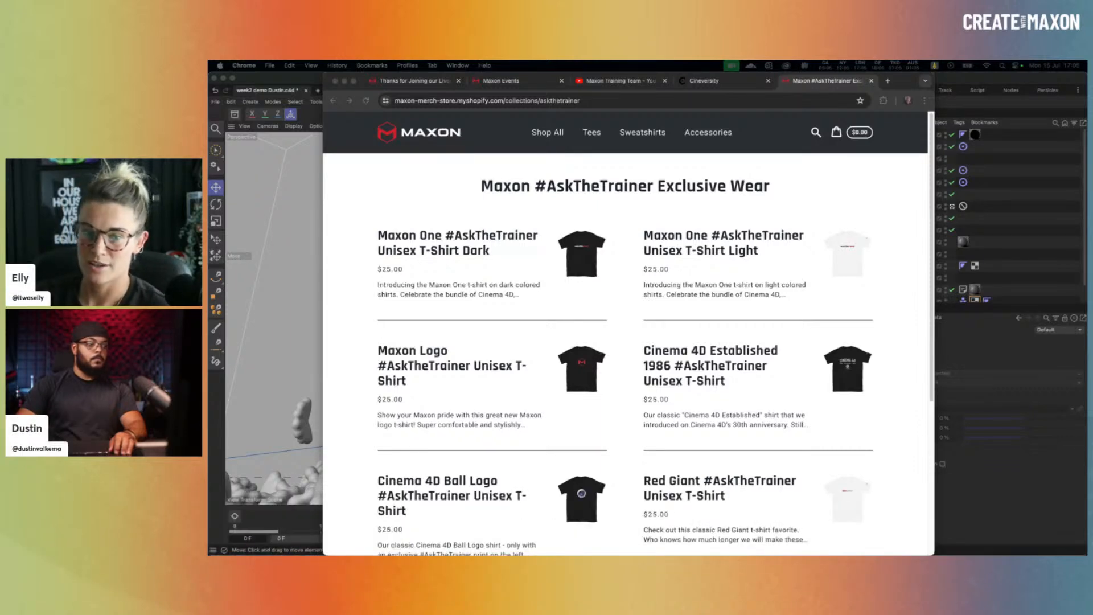
pyautogui.click(411, 80)
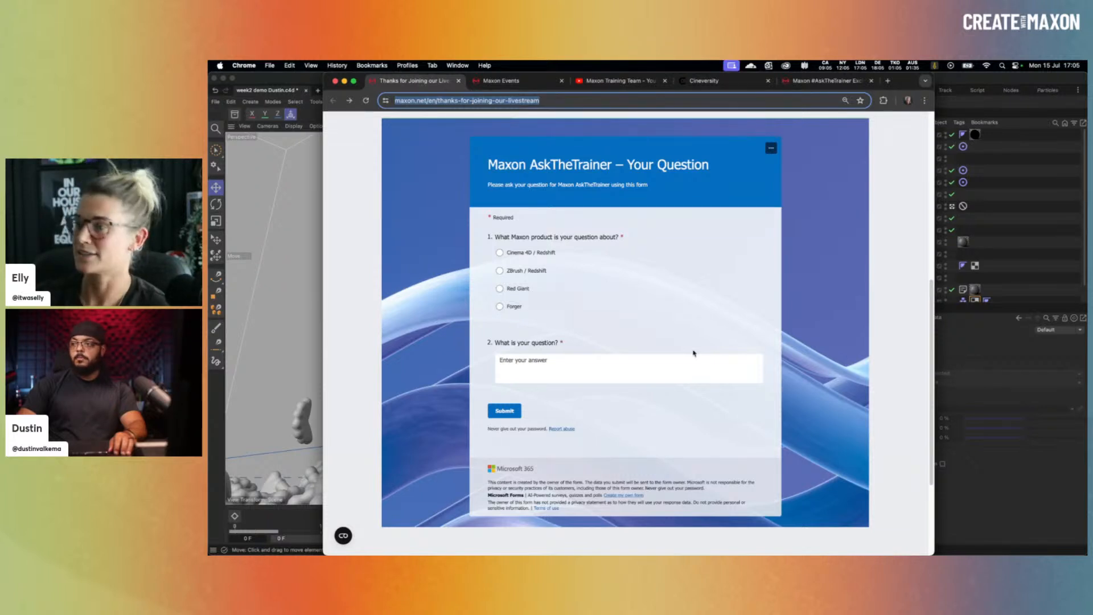
pyautogui.scroll(6, 418, 185)
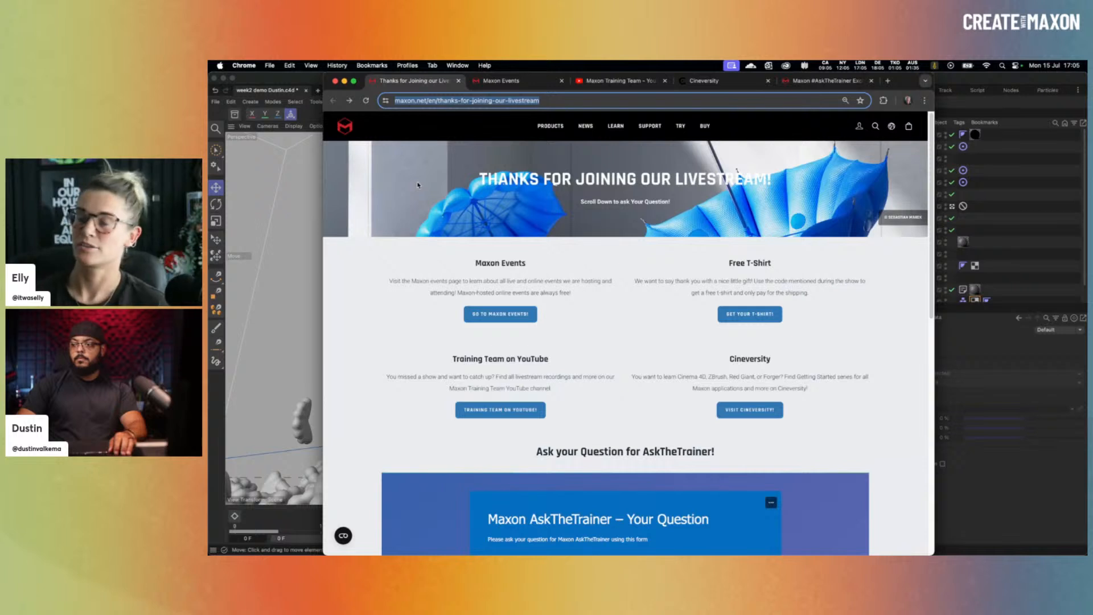
# Step: Switch to Cinema 4D and browse the Packaging models in the Asset Browser
pyautogui.click(280, 77)
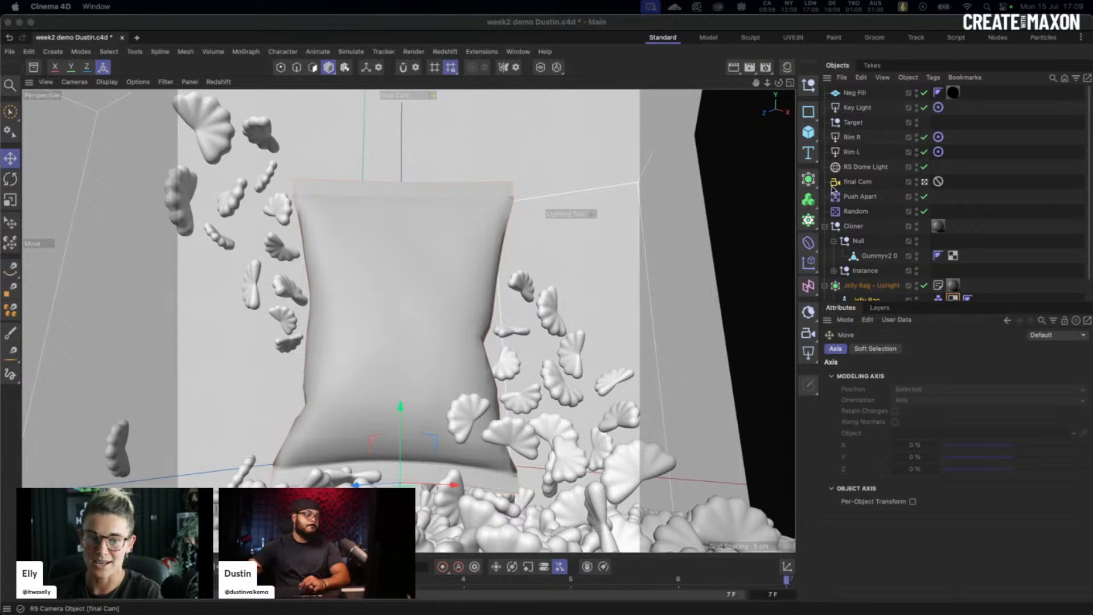
pyautogui.click(34, 68)
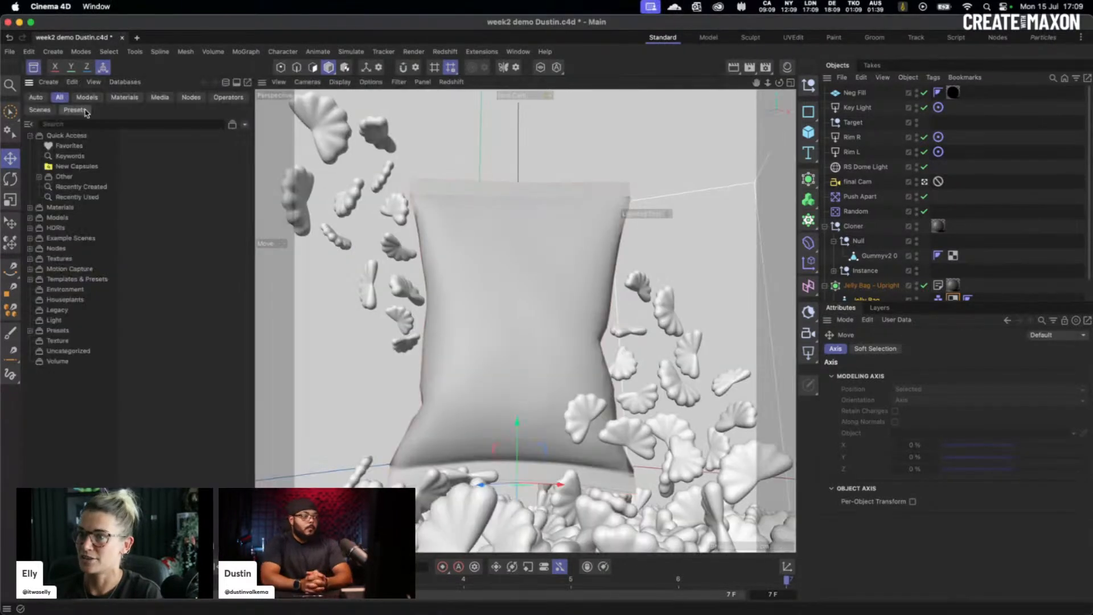
pyautogui.click(160, 123)
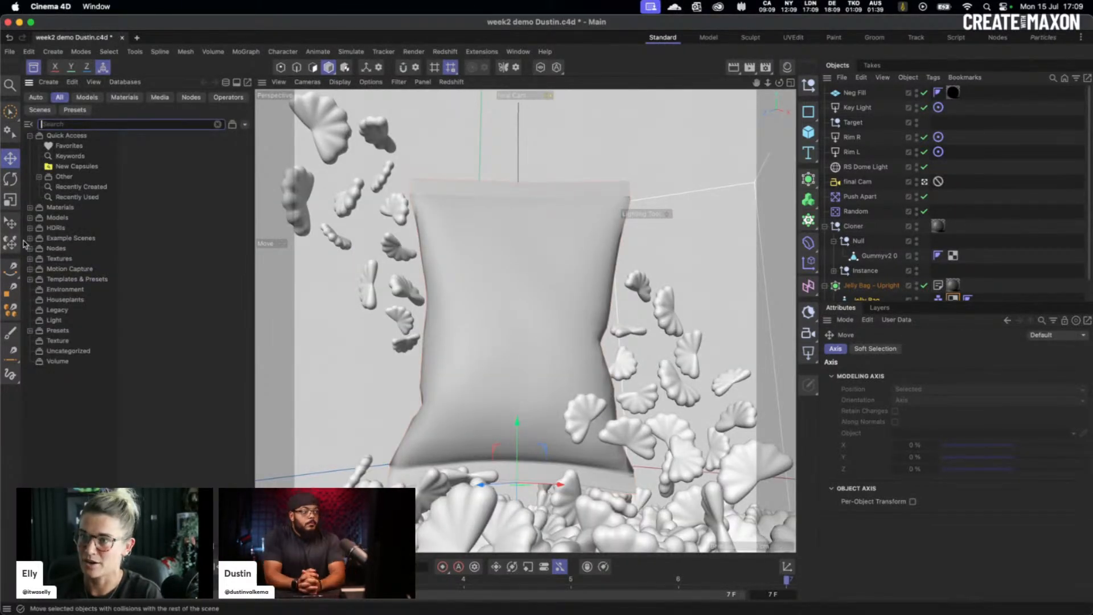
pyautogui.click(30, 218)
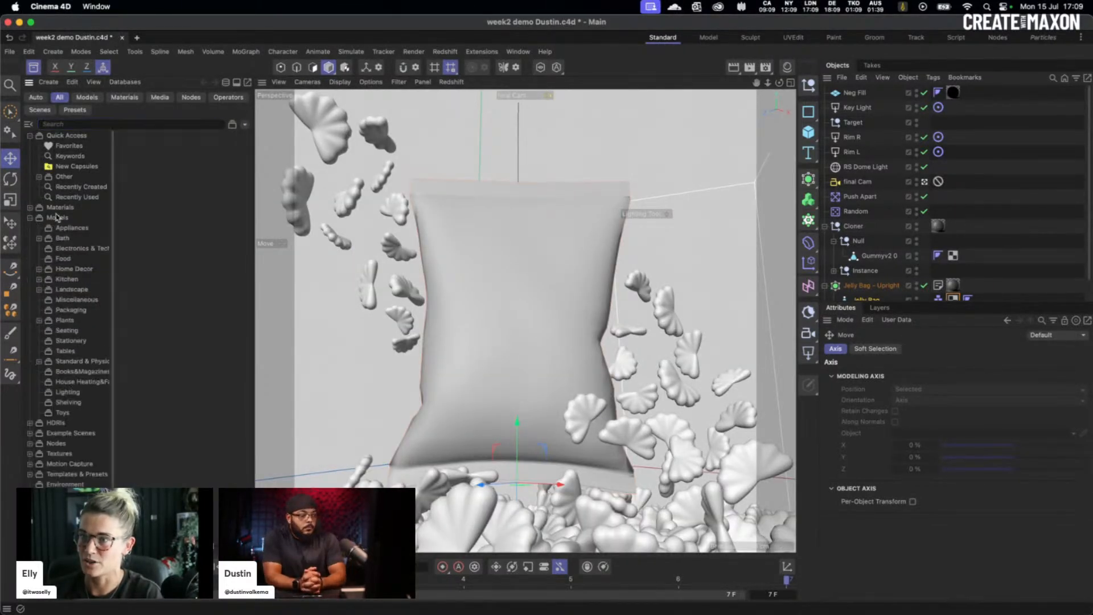
pyautogui.click(66, 311)
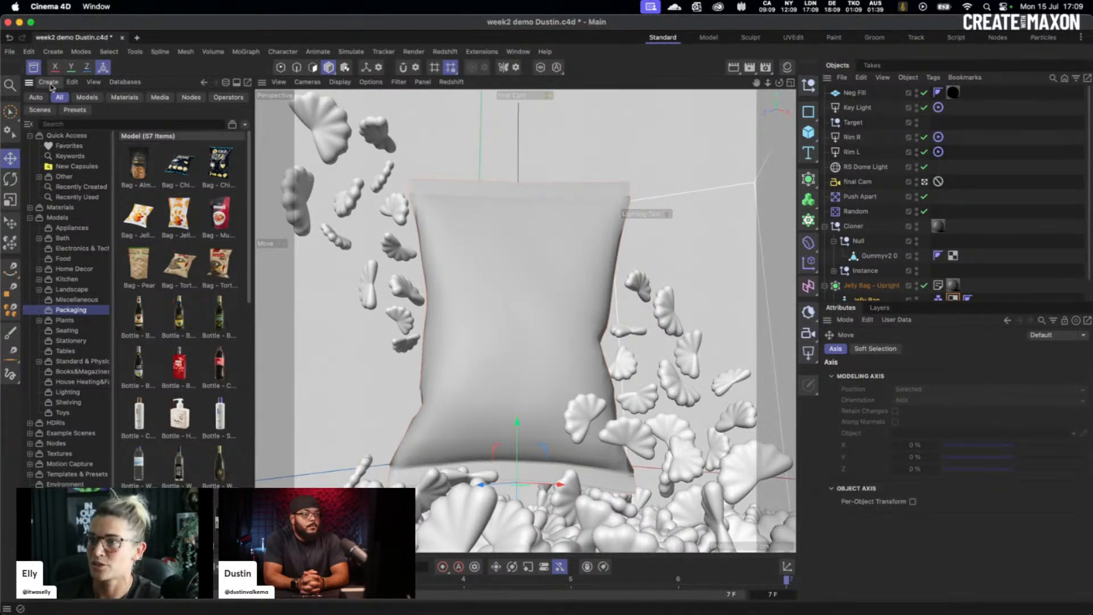
# Step: Open the Jelly Bag material's node graph in the Node Editor and move its window over the viewport
pyautogui.click(787, 67)
pyautogui.doubleClick(746, 159)
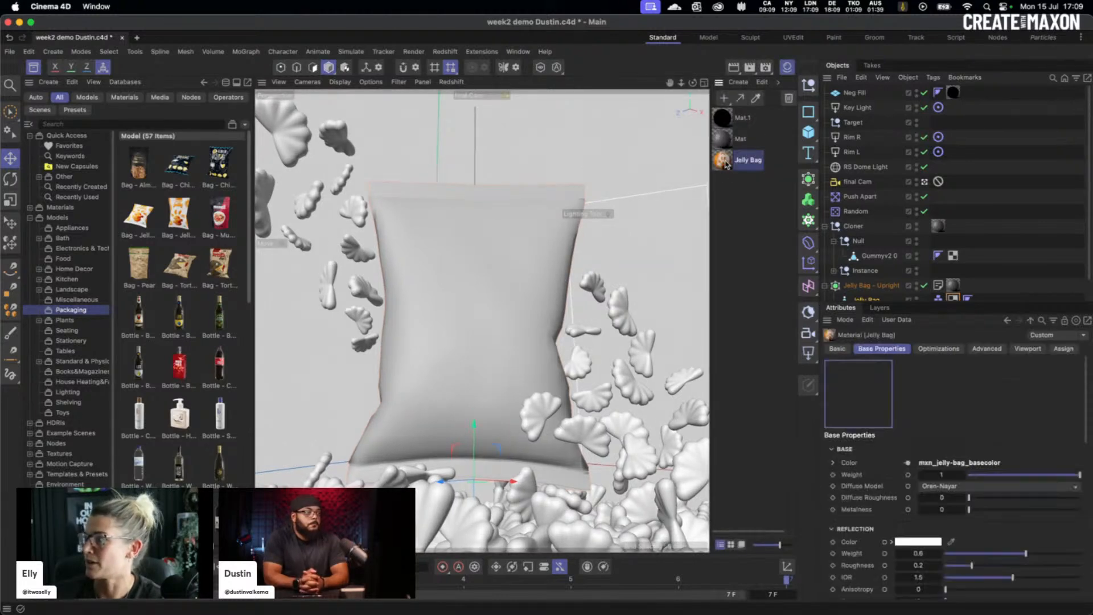
pyautogui.moveTo(750, 156); pyautogui.dragTo(584, 104)
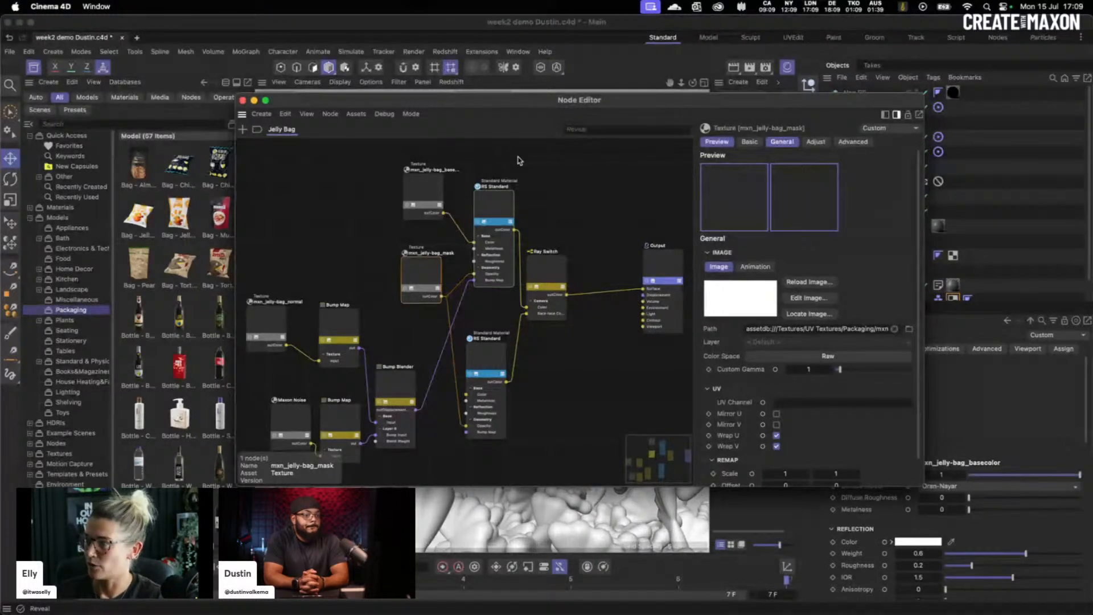
# Step: Select the jelly bag base color texture node and examine its connection to the RS Standard material
pyautogui.click(403, 181)
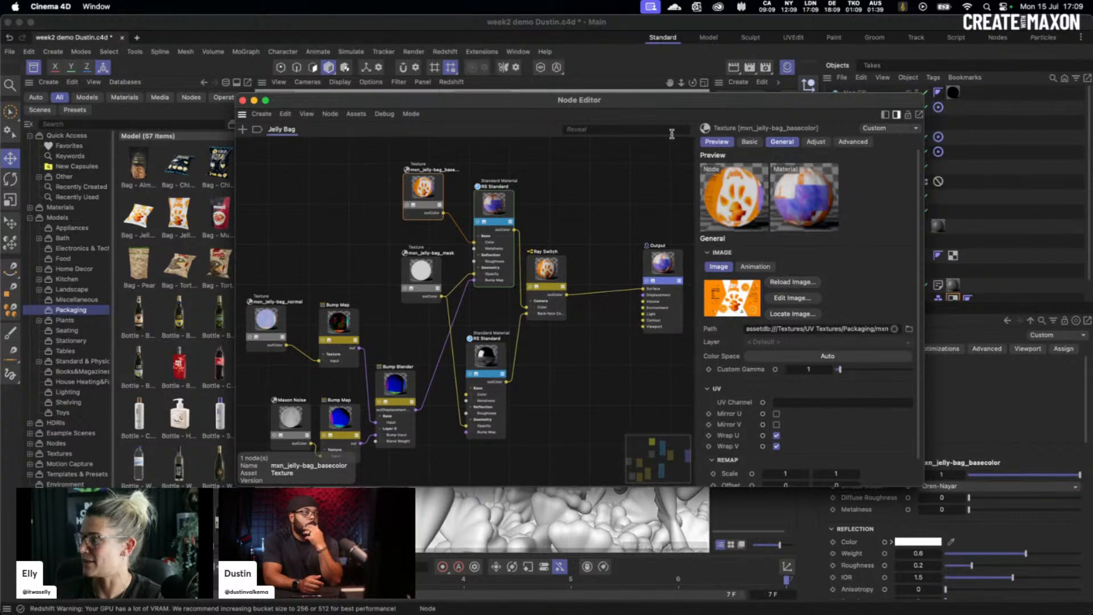
pyautogui.moveTo(584, 104); pyautogui.dragTo(681, 100)
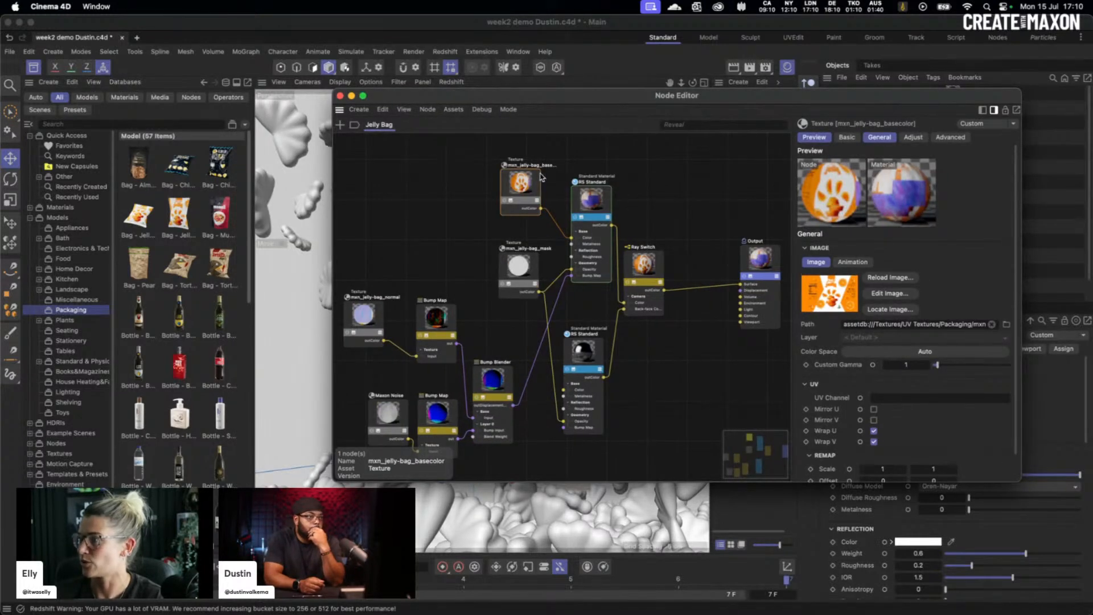
pyautogui.scroll(3, 582, 236)
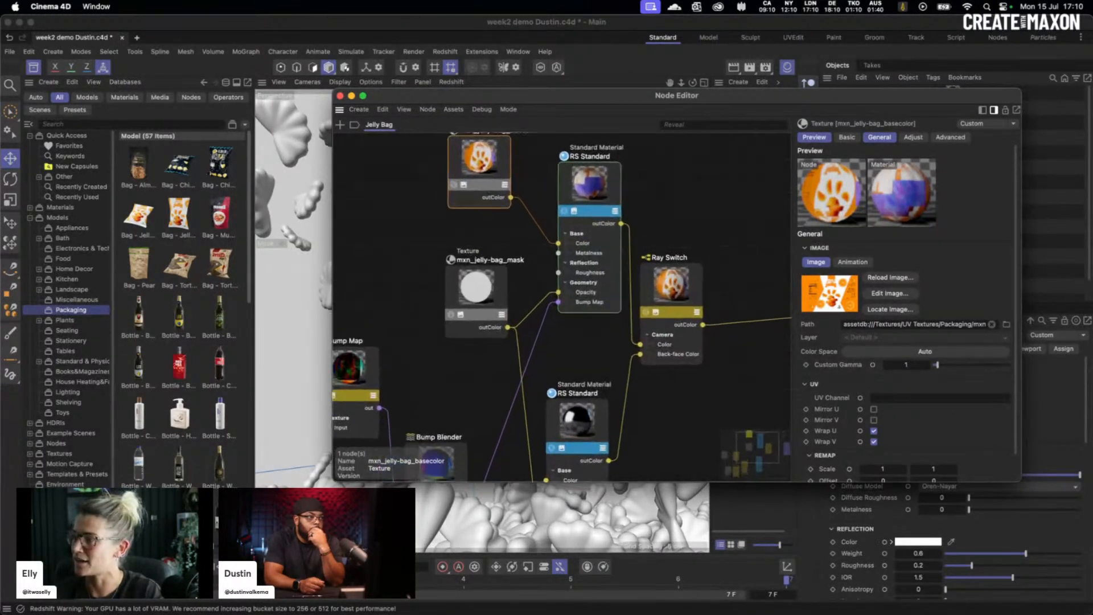
pyautogui.scroll(2, 631, 256)
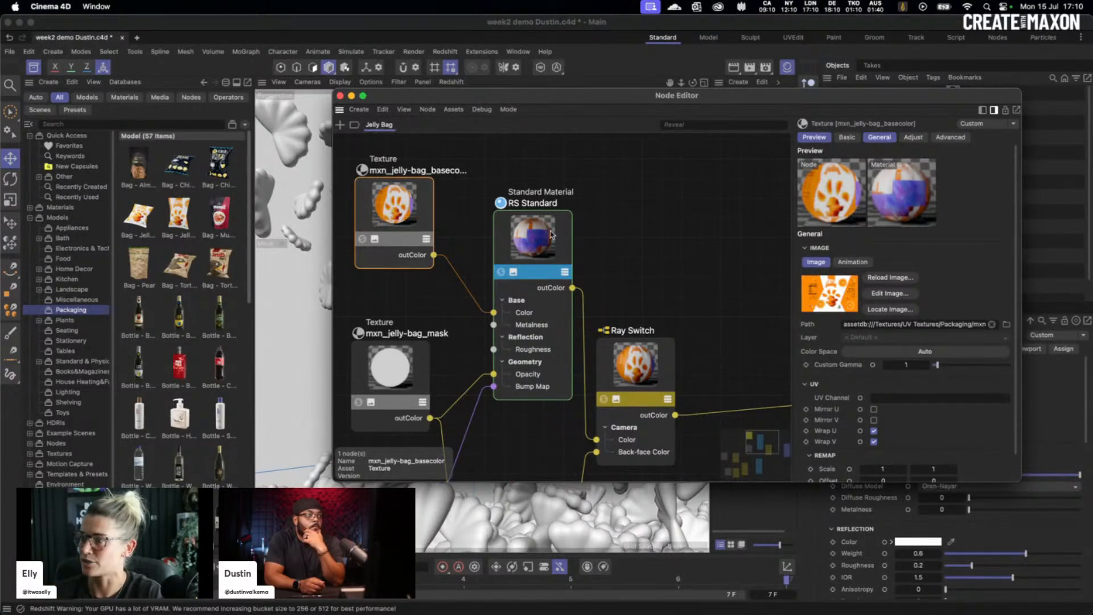
pyautogui.moveTo(400, 212)
pyautogui.mouseDown()
pyautogui.moveTo(401, 231)
pyautogui.moveTo(410, 229)
pyautogui.mouseUp()
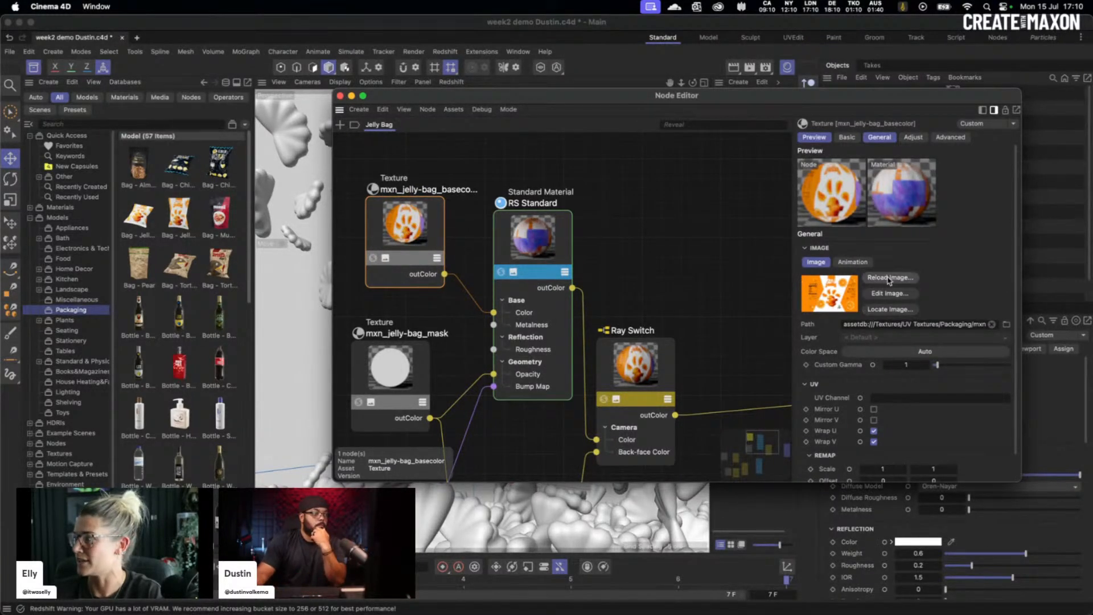
# Step: Locate the jelly bag base color image in the Asset Browser and open it in the Picture Viewer
pyautogui.click(882, 309)
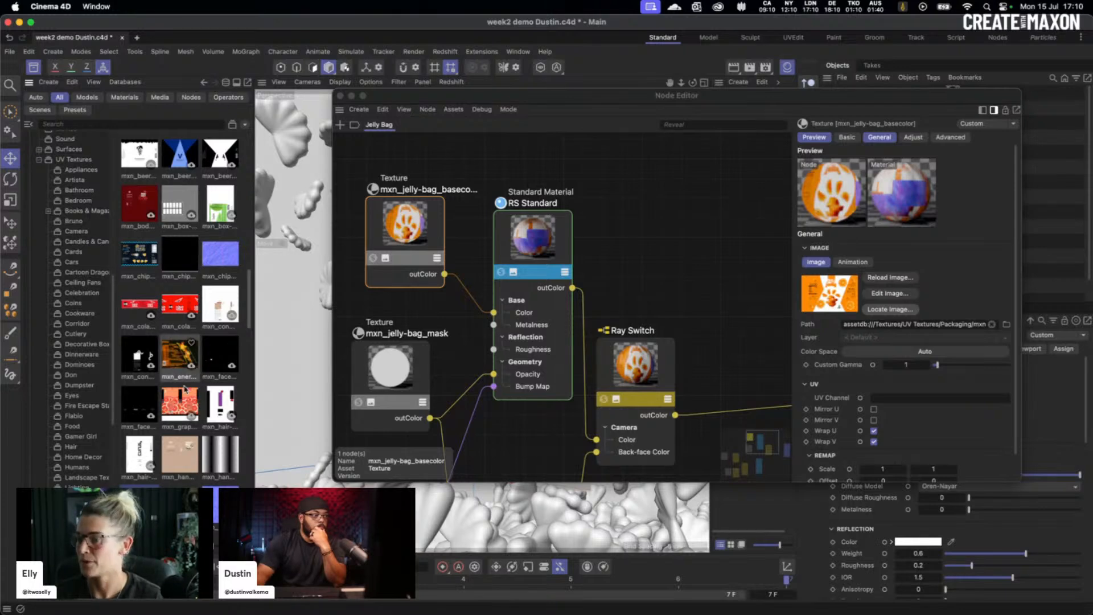
pyautogui.doubleClick(139, 507)
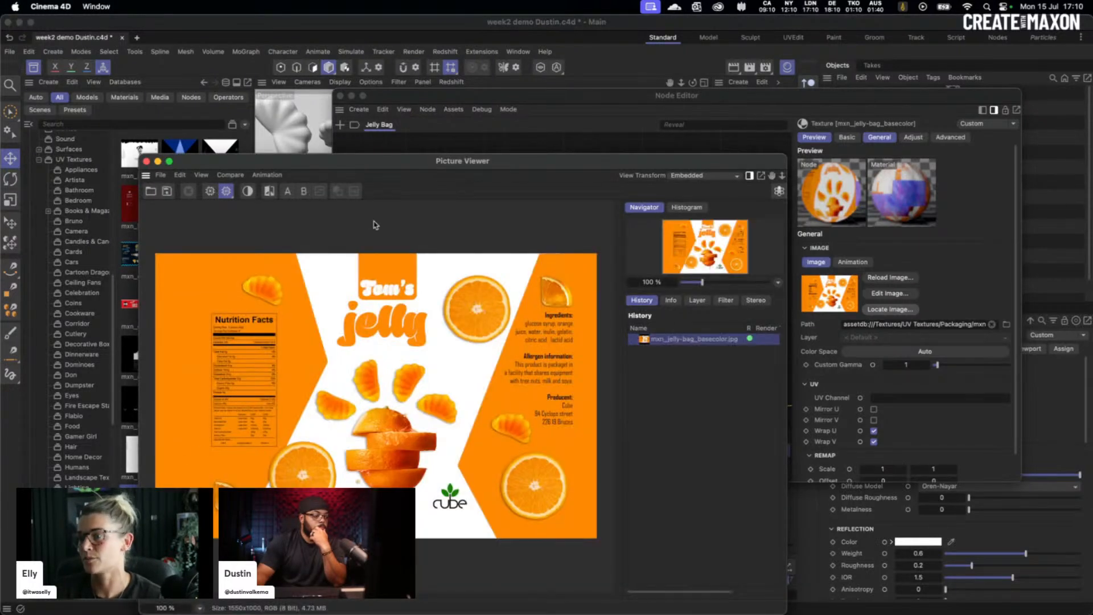
pyautogui.moveTo(384, 164); pyautogui.dragTo(411, 115)
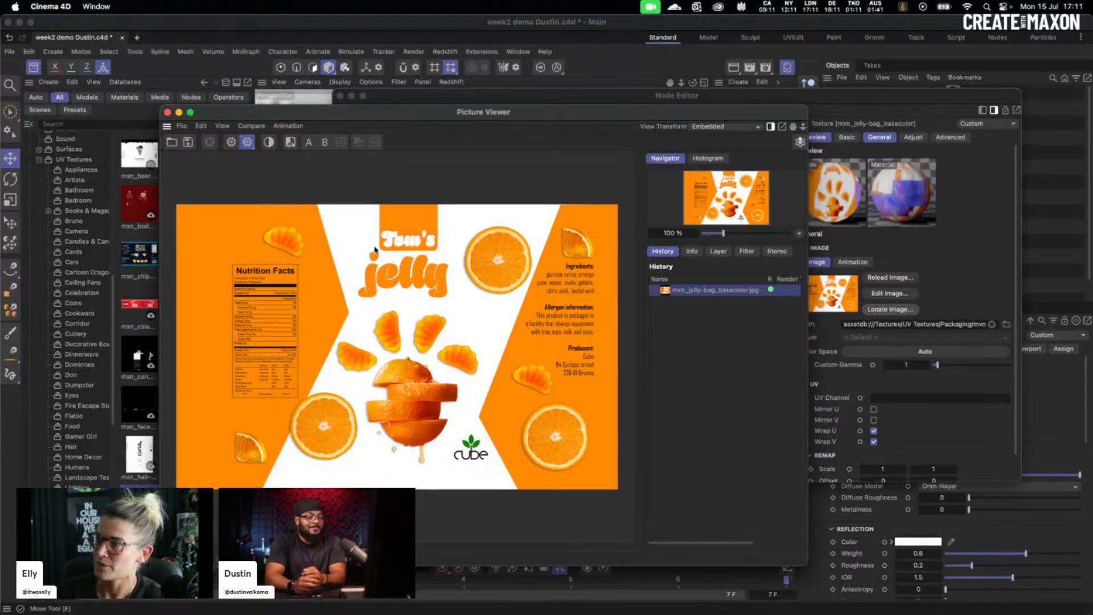
# Step: Check the Picture Viewer's option for saving the label image, and close the viewer
pyautogui.click(181, 125)
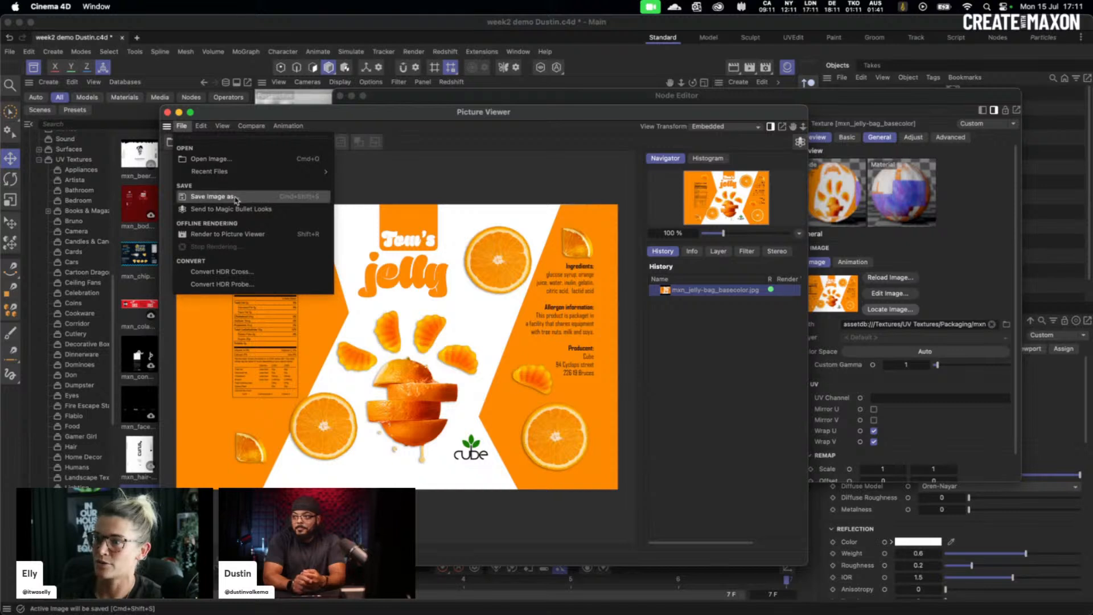
pyautogui.click(411, 176)
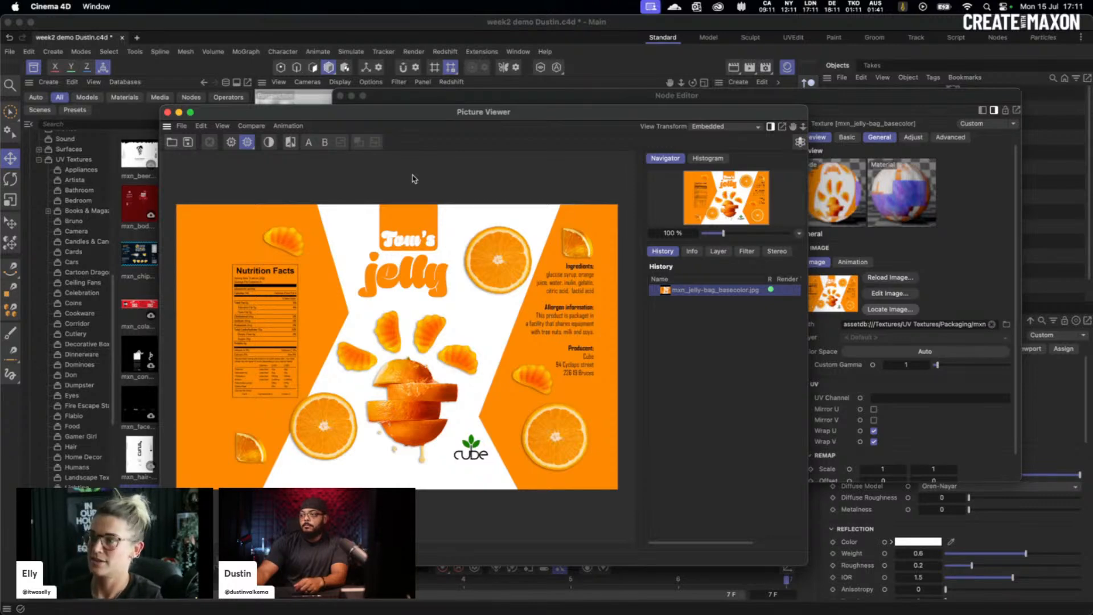
pyautogui.click(167, 112)
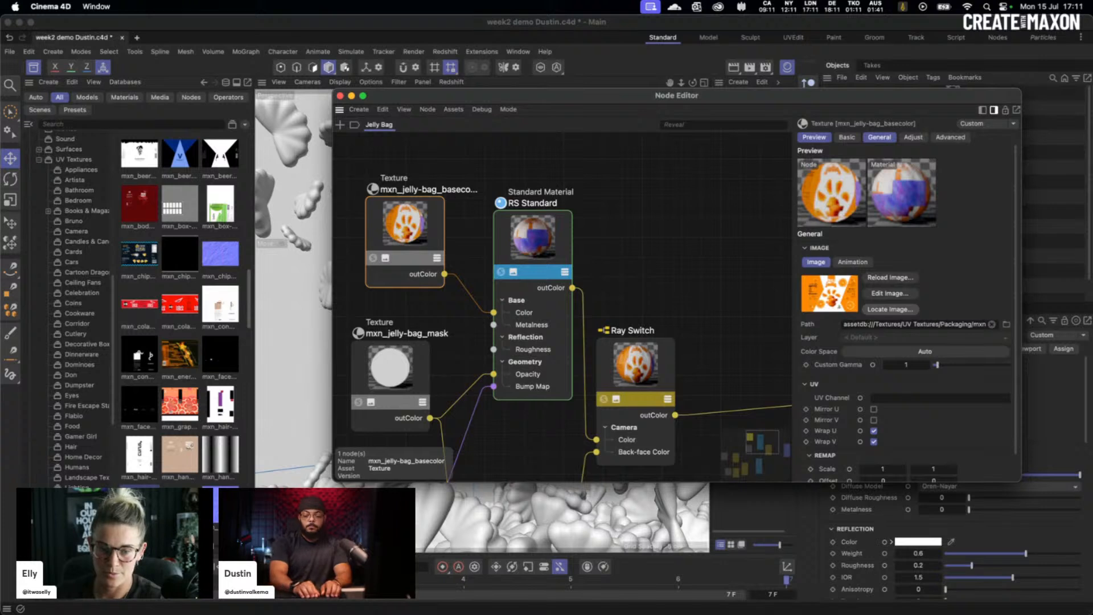
# Step: Switch to Photoshop with PackagingDesigns_Jellies.psd and align its window with the screen edge
pyautogui.press('super+Tab')
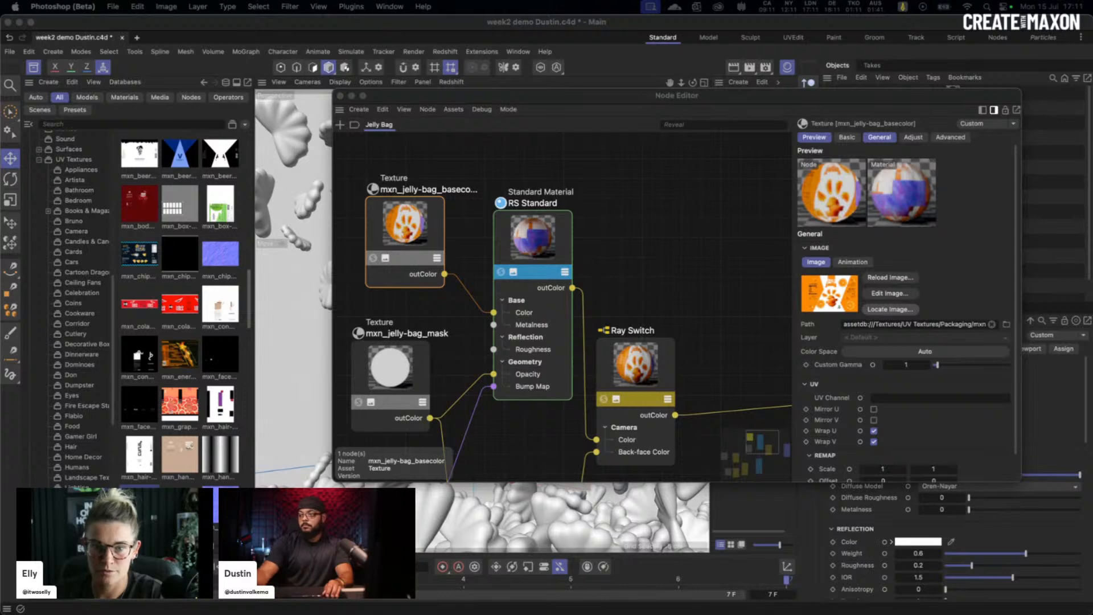
pyautogui.moveTo(0, 6); pyautogui.dragTo(522, 5)
pyautogui.press('super+plus')
pyautogui.press('super+plus')
pyautogui.press('super+plus')
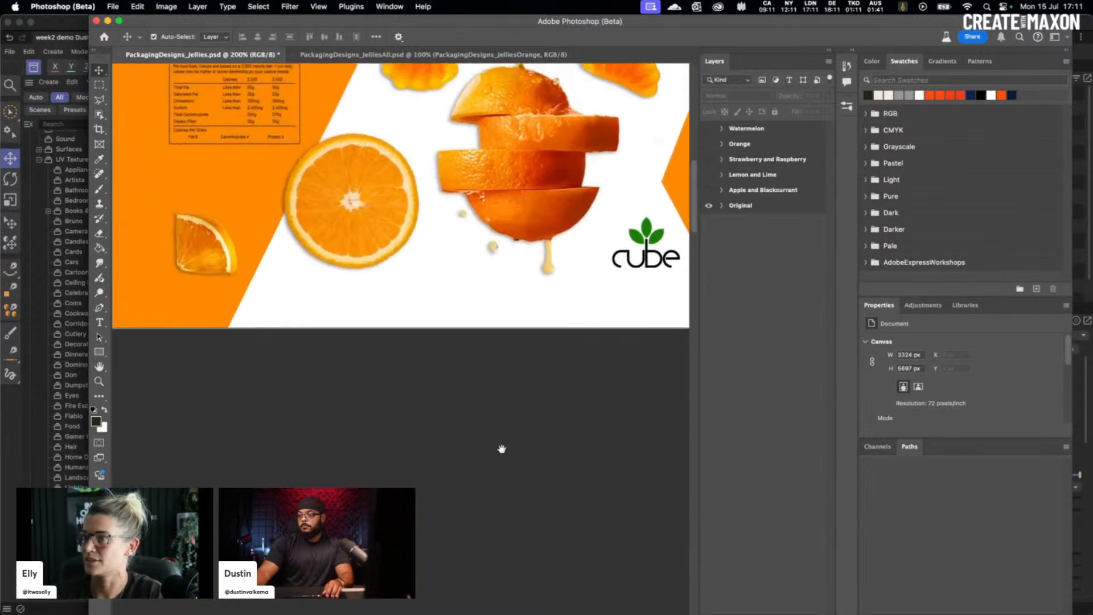
pyautogui.moveTo(90, 29); pyautogui.dragTo(2, 29)
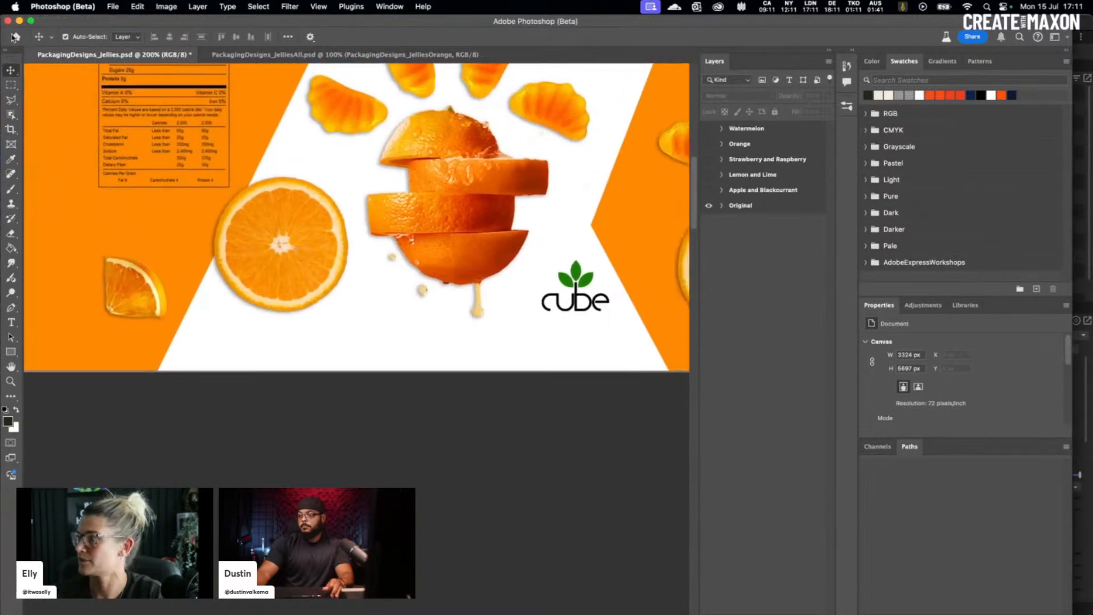
# Step: Show the whole Original label artboard at 100% and select its Layer 0
pyautogui.scroll(5, 388, 244)
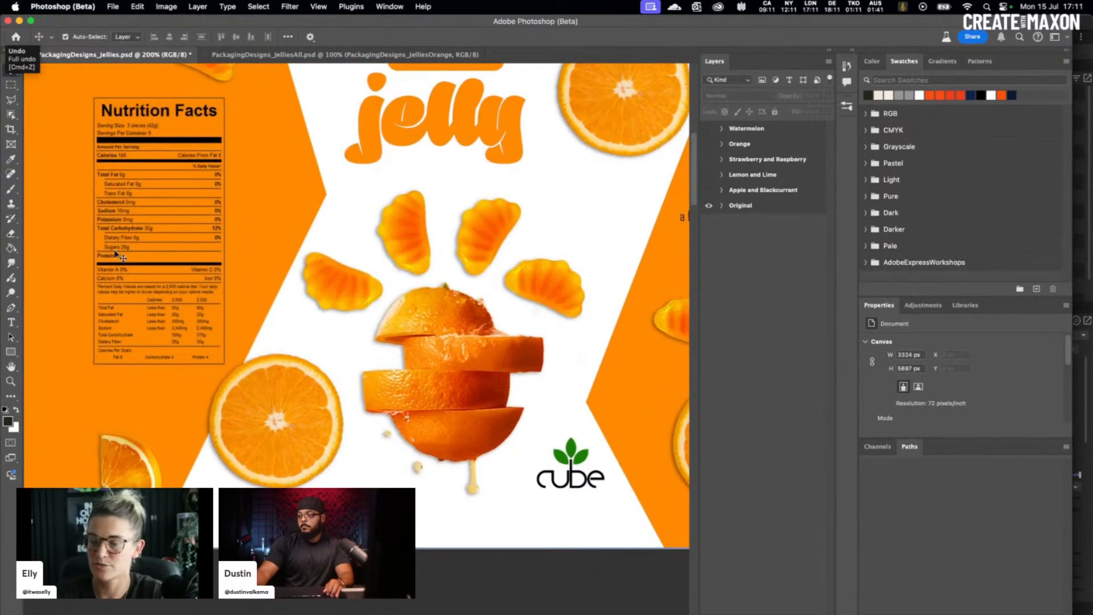
pyautogui.press('super+minus')
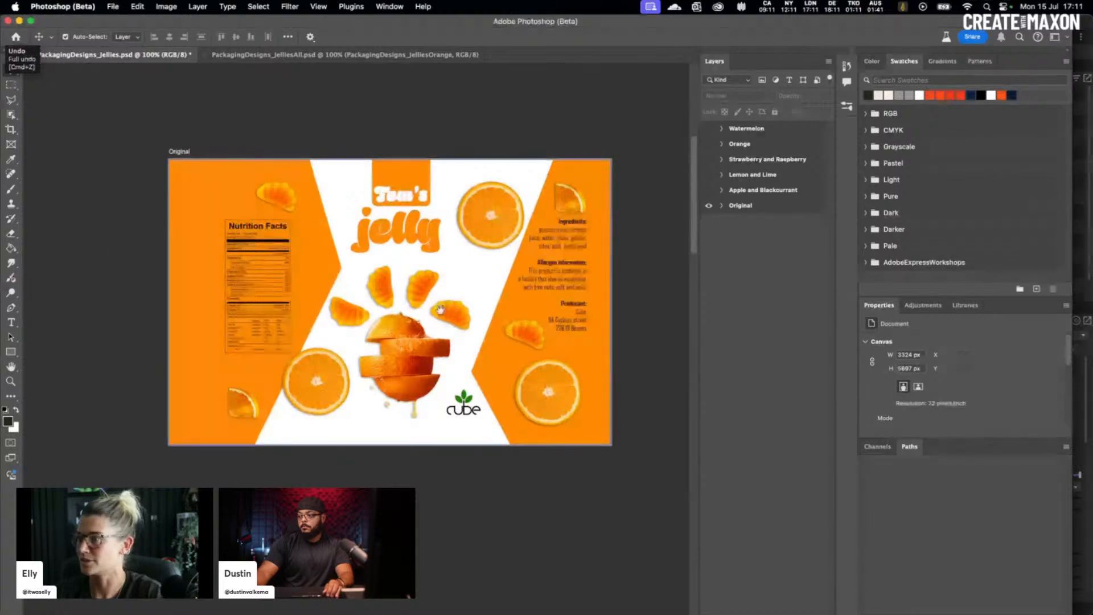
pyautogui.moveTo(447, 313); pyautogui.dragTo(422, 329)
pyautogui.click(201, 205)
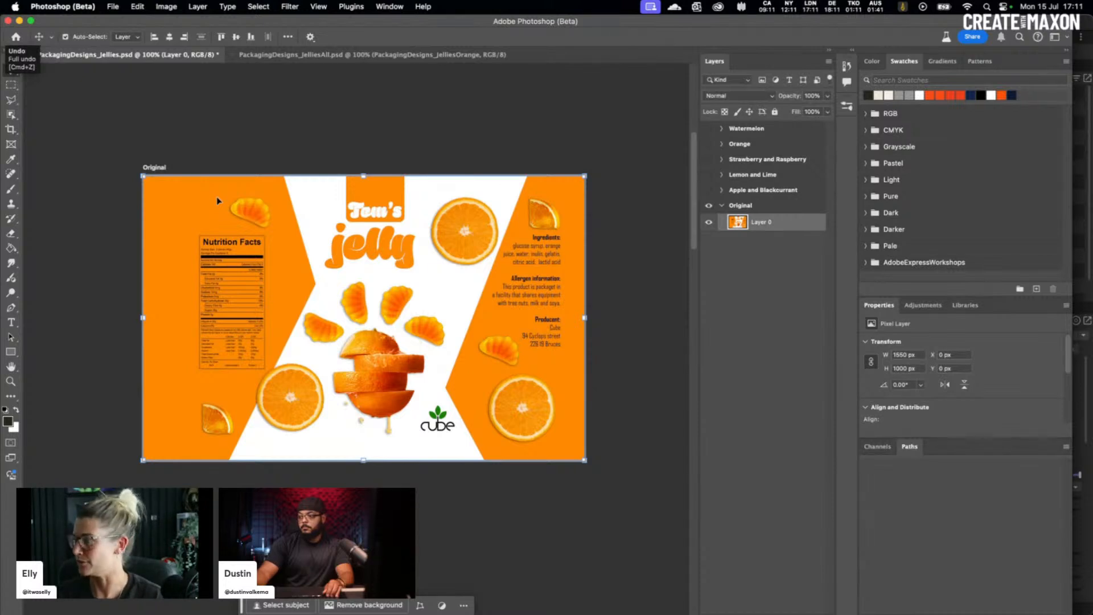
# Step: Expand the Orange artboard's layers and make the artboard visible
pyautogui.click(720, 144)
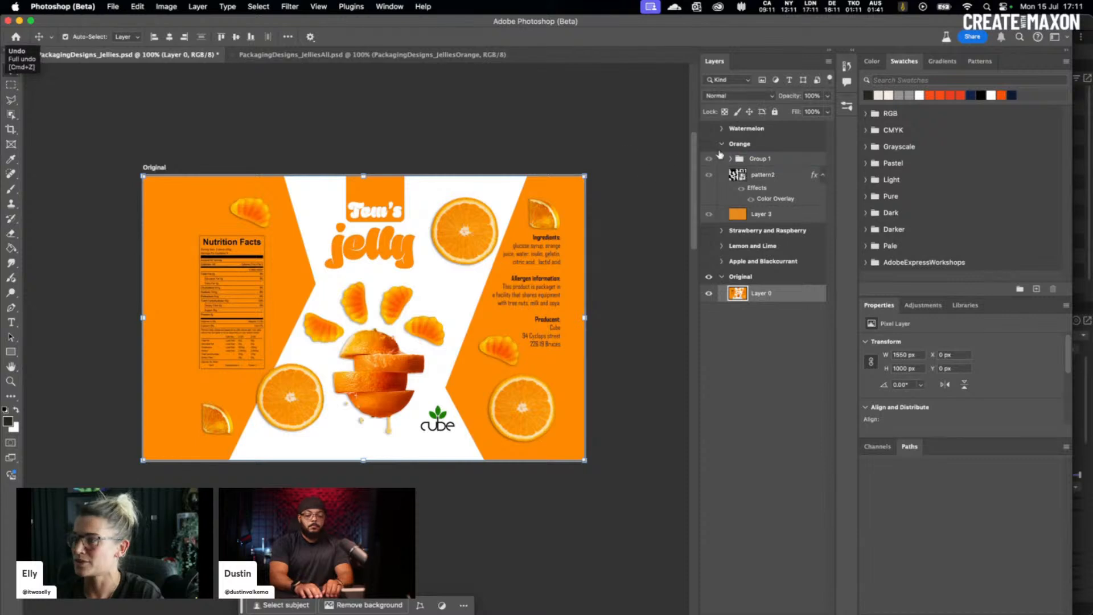
pyautogui.click(718, 158)
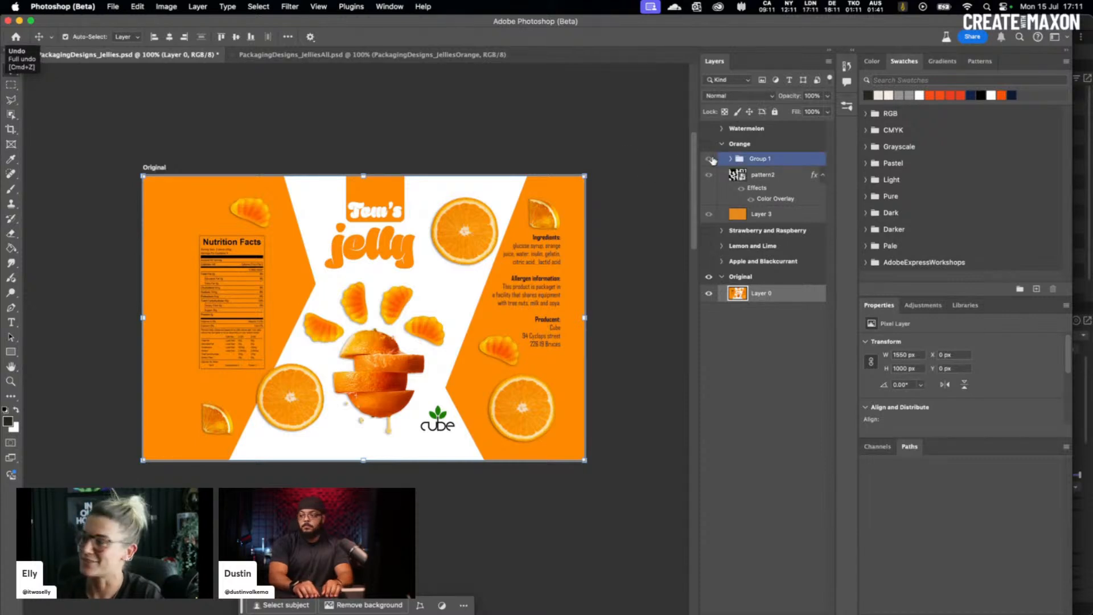
pyautogui.click(709, 144)
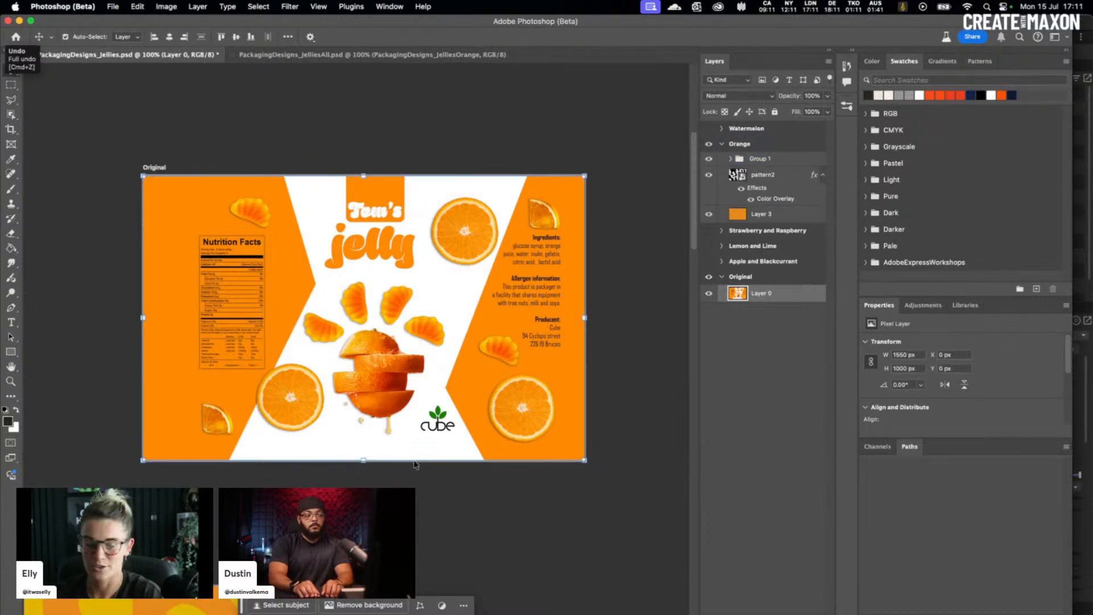
pyautogui.press('2')
pyautogui.moveTo(415, 464); pyautogui.dragTo(406, 464)
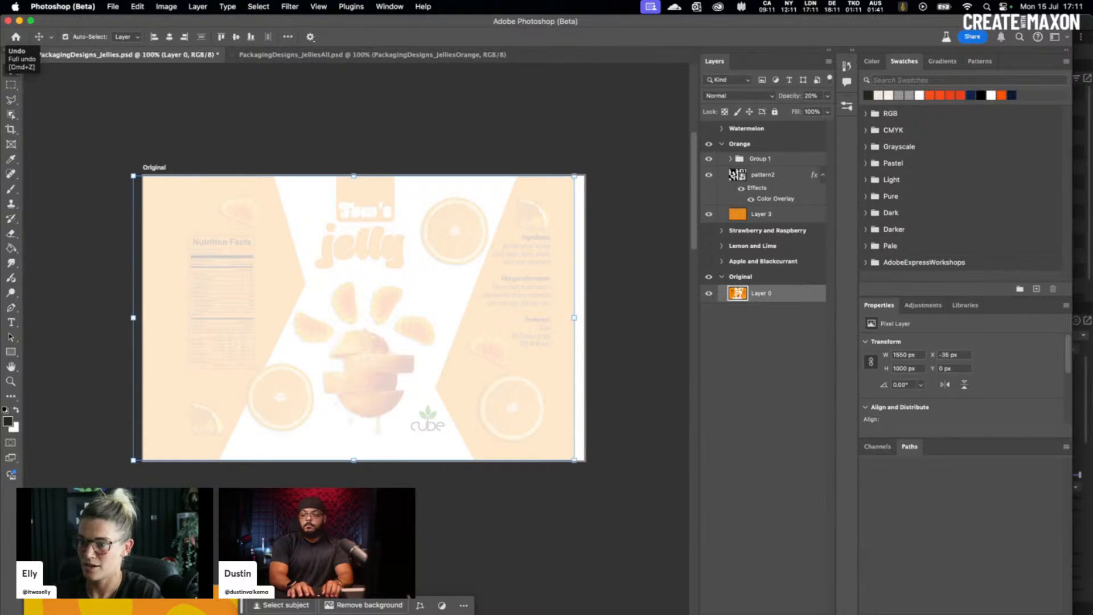
pyautogui.click(518, 499)
pyautogui.press('super+z')
pyautogui.press('super+z')
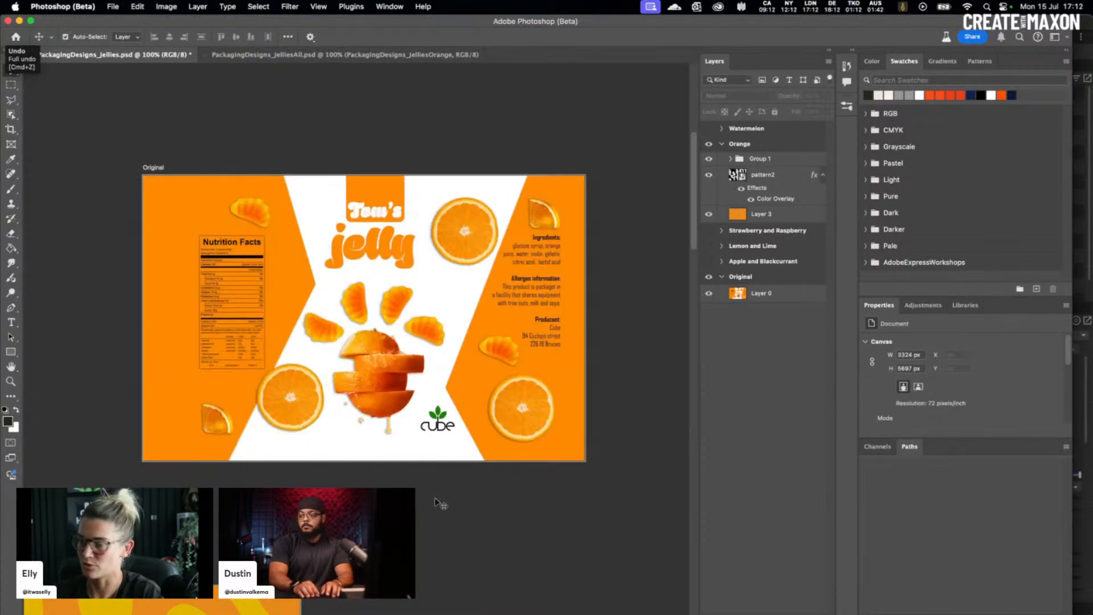
# Step: Examine the custom jellies label design on the Orange artboard and its layer structure
pyautogui.scroll(-10, 527, 241)
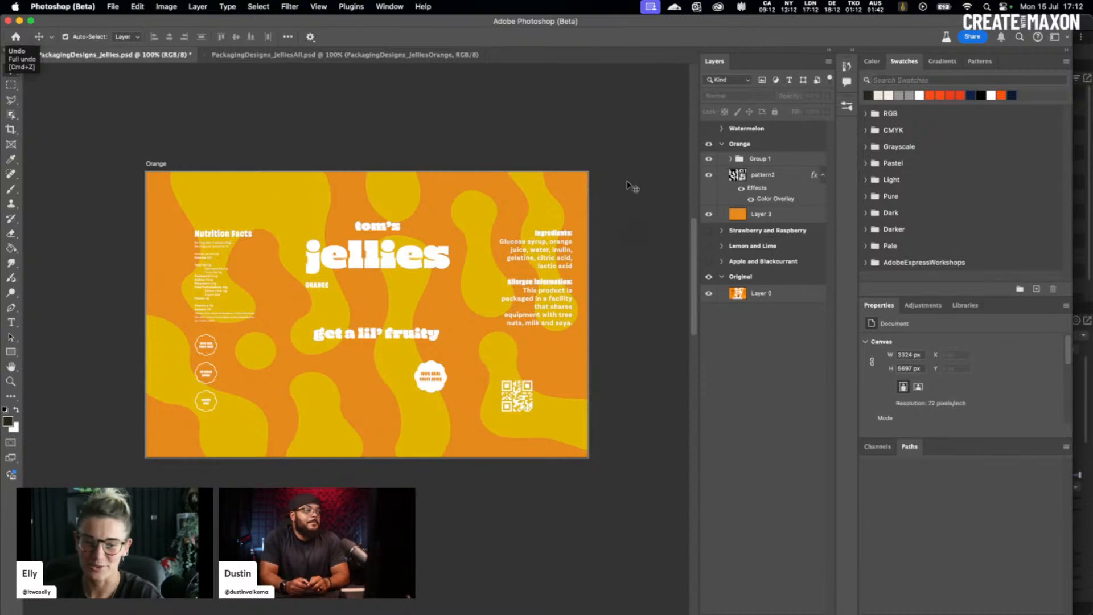
pyautogui.click(461, 287)
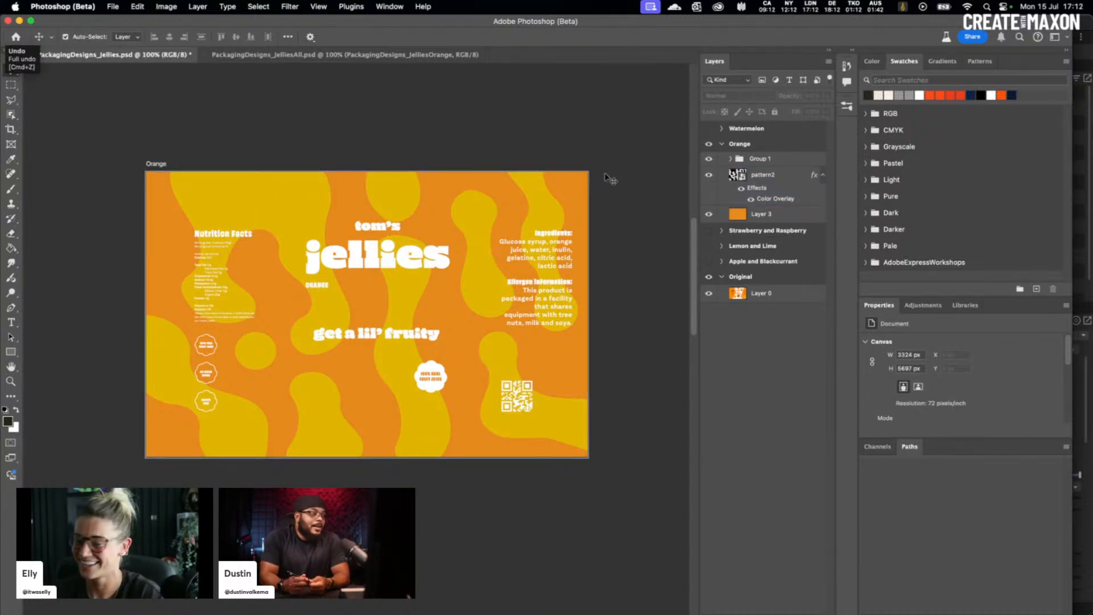
pyautogui.moveTo(609, 215); pyautogui.dragTo(600, 224)
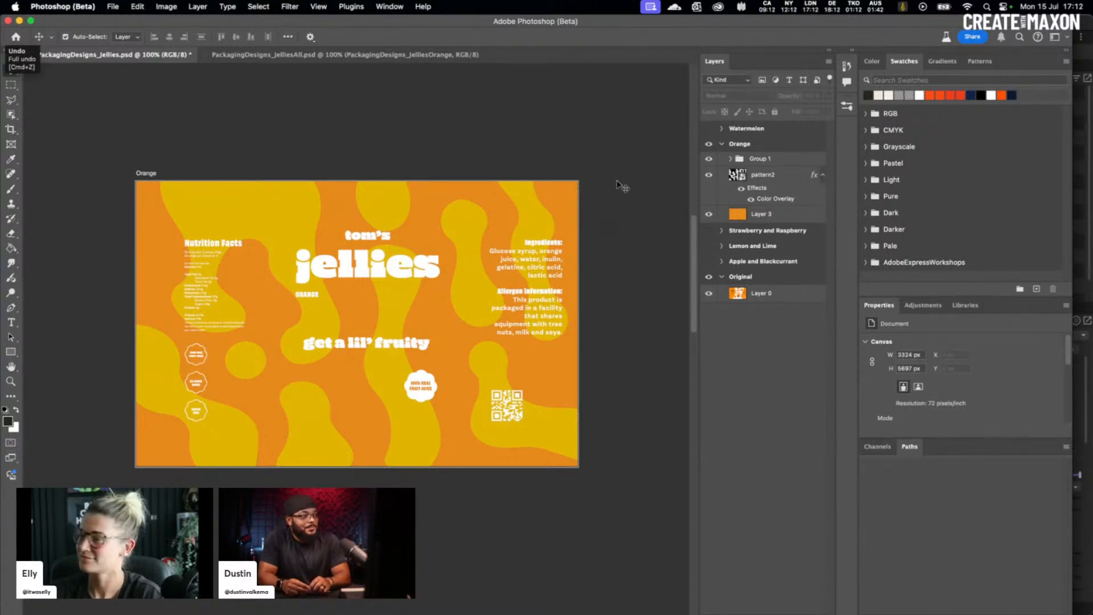
pyautogui.click(775, 293)
pyautogui.click(715, 277)
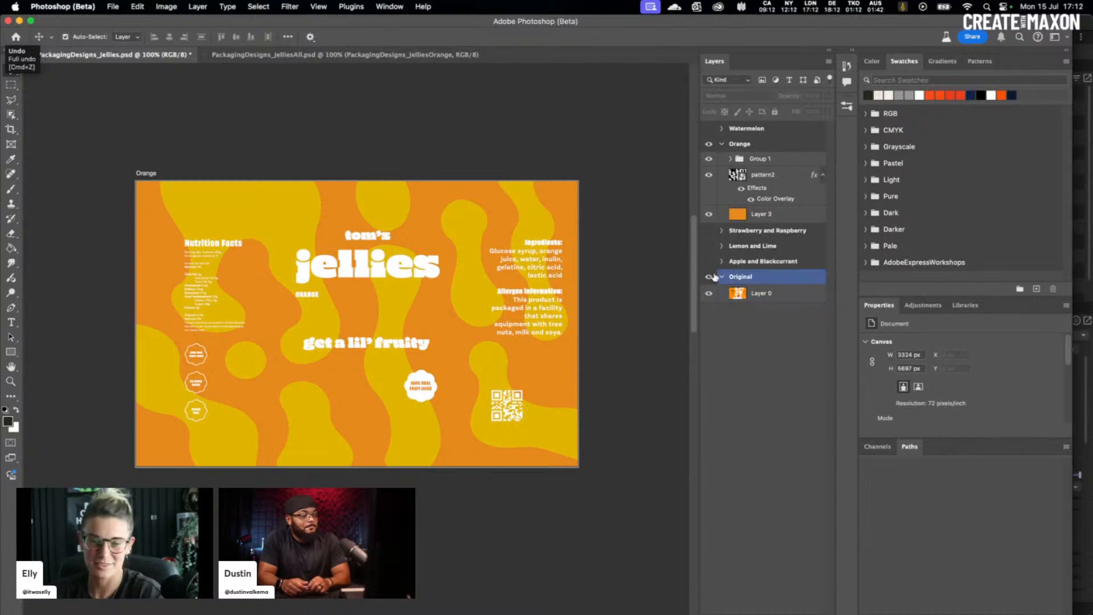
pyautogui.click(727, 294)
pyautogui.click(768, 328)
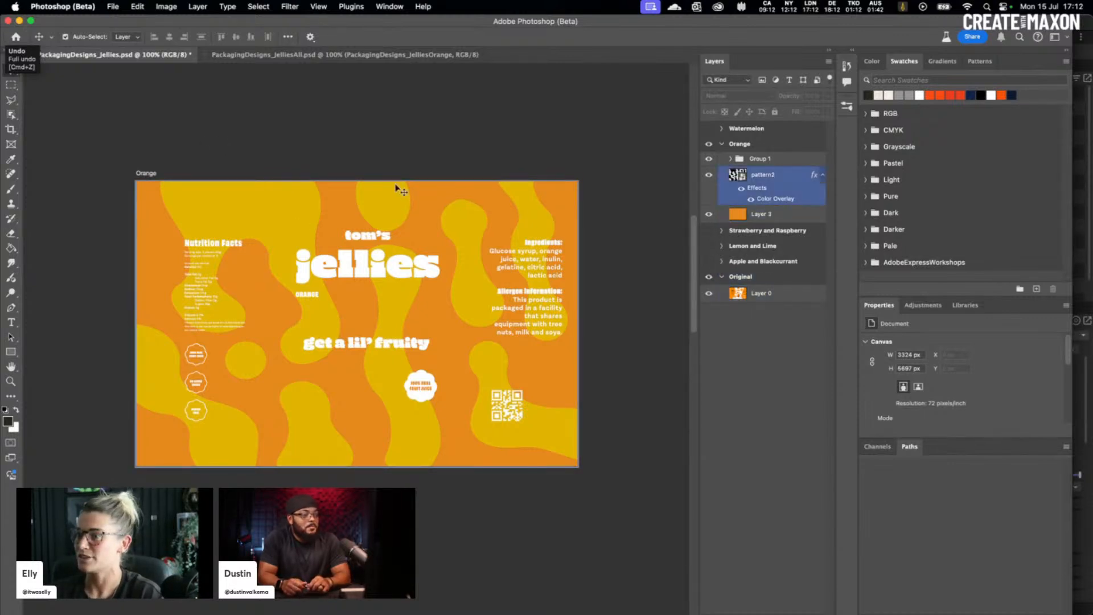
# Step: Copy the Original artboard's Layer 0 into the Orange artboard and place the copy above Group 1
pyautogui.scroll(5, 399, 189)
pyautogui.click(416, 208)
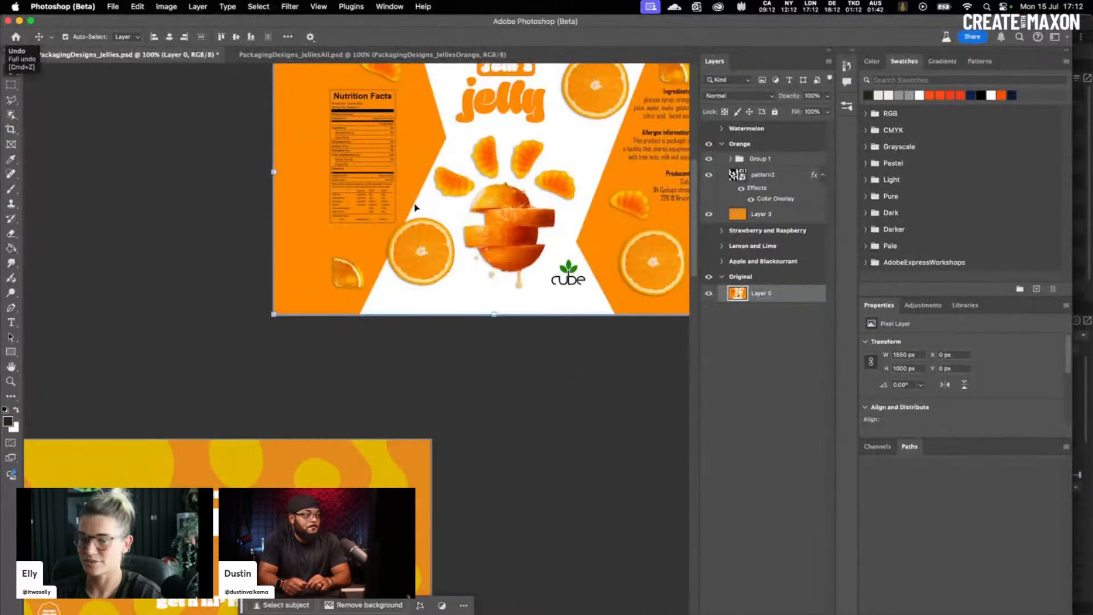
pyautogui.scroll(-5, 261, 334)
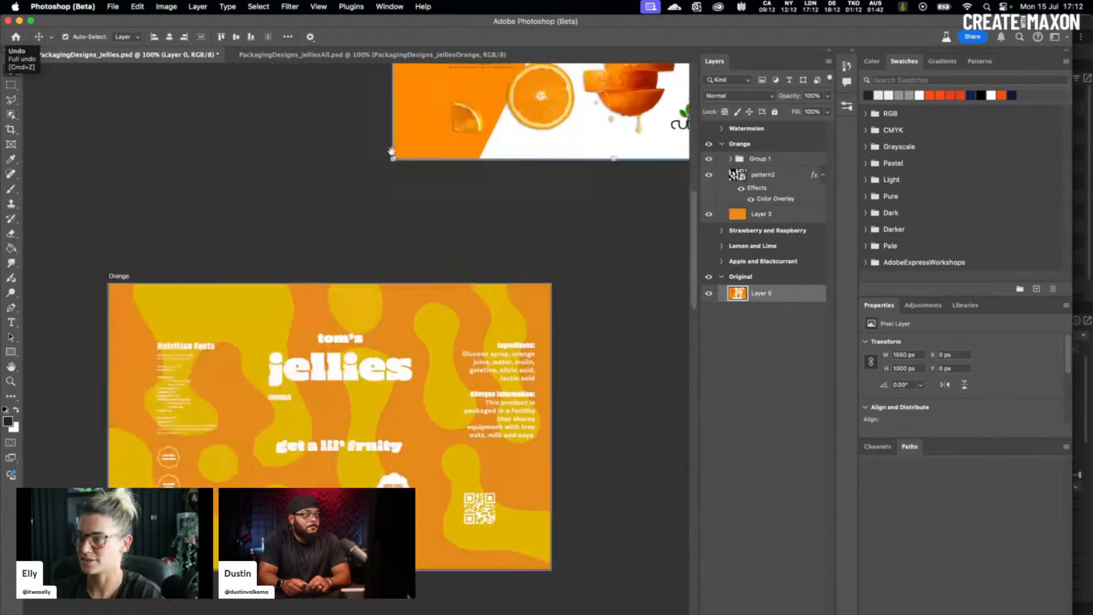
pyautogui.click(345, 257)
pyautogui.press('super+v')
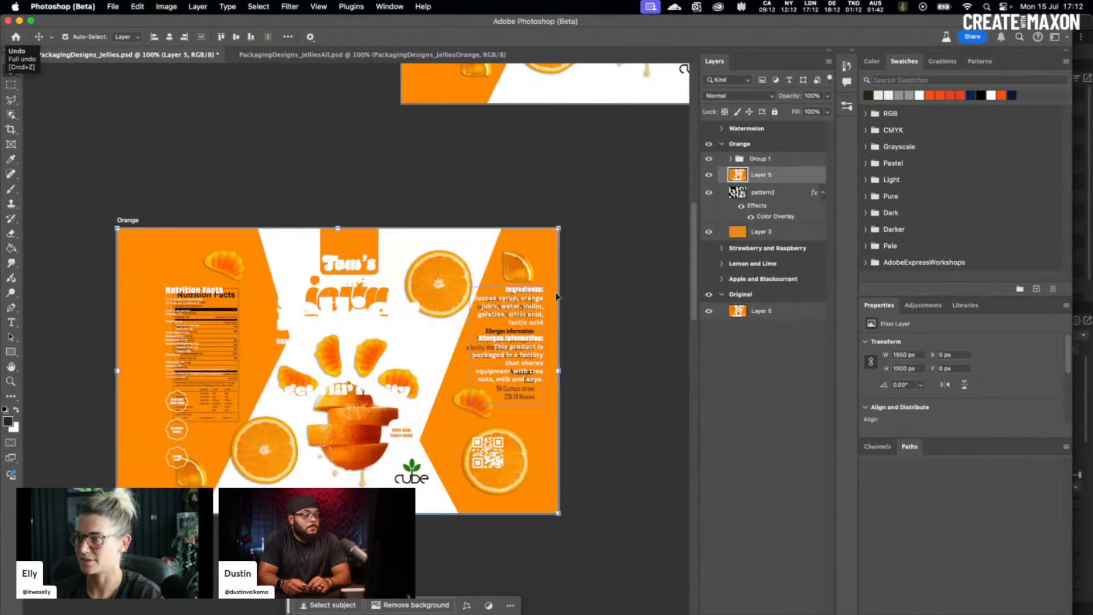
pyautogui.moveTo(744, 175); pyautogui.dragTo(757, 155)
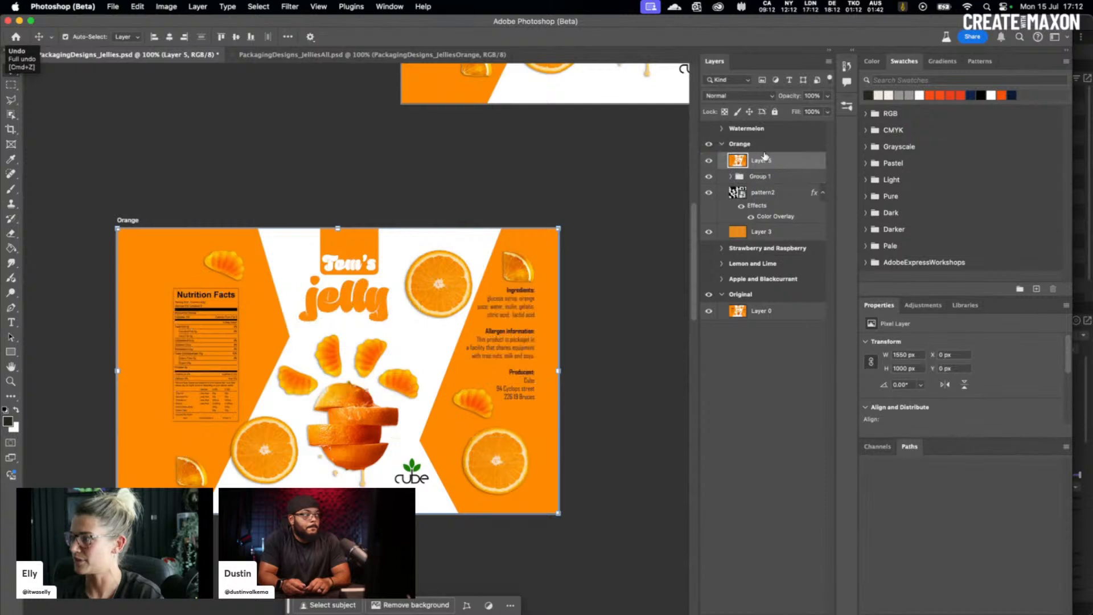
pyautogui.scroll(-2, 333, 269)
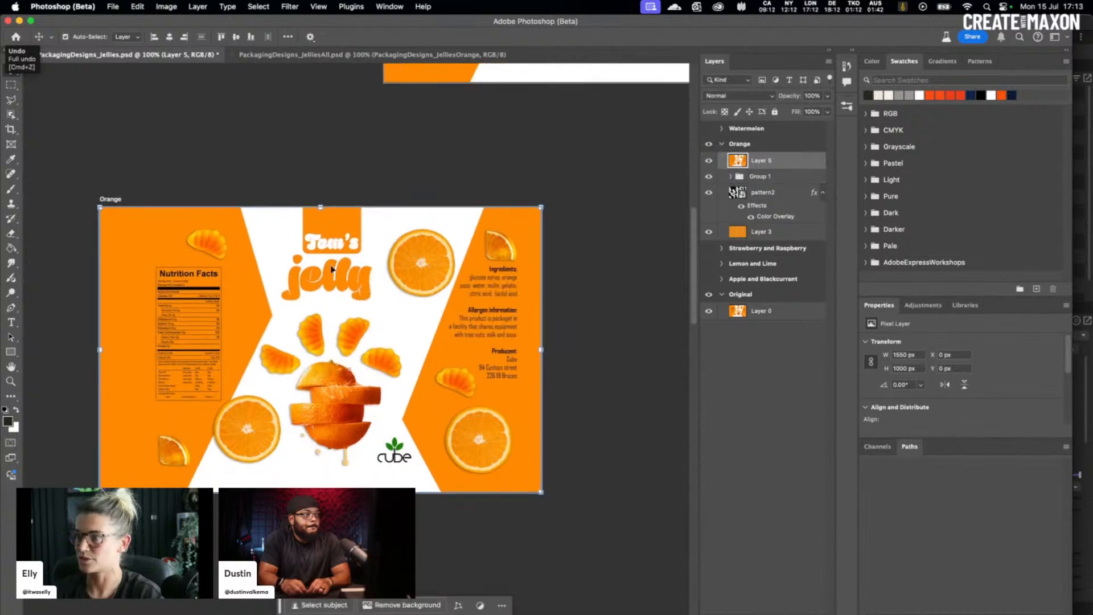
# Step: Toggle the pasted label layer's visibility to compare the original layout with the new jellies design
pyautogui.click(710, 161)
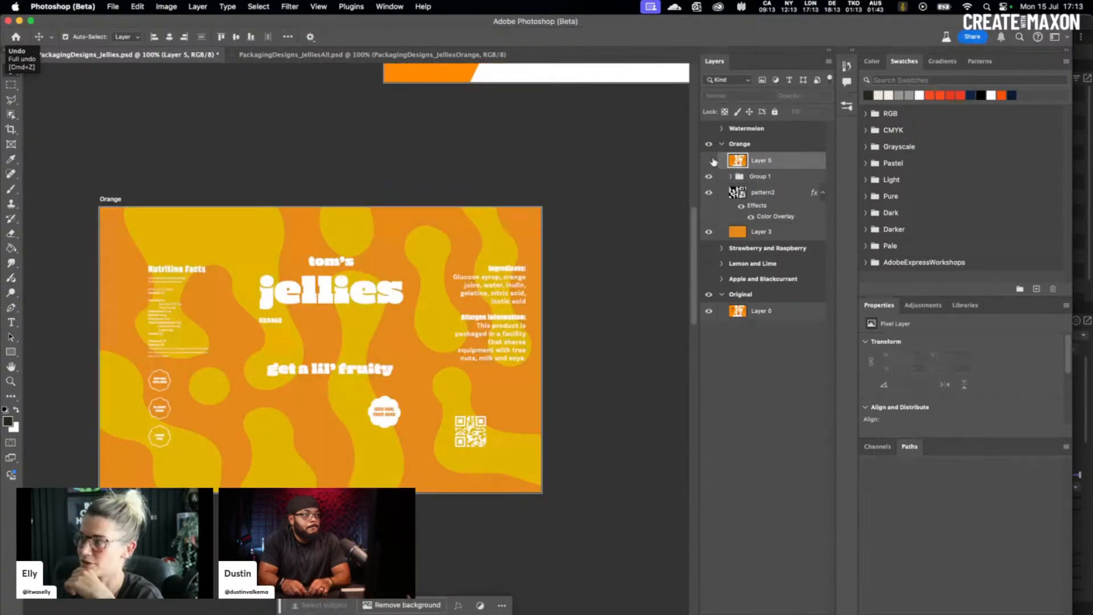
pyautogui.click(710, 161)
pyautogui.click(710, 161)
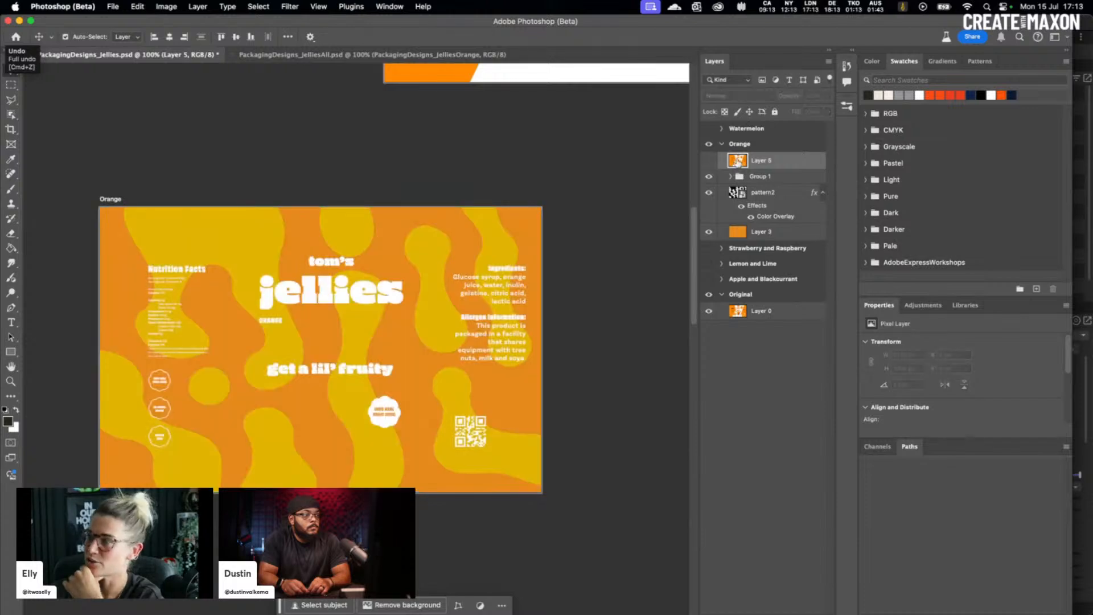
pyautogui.click(710, 161)
# Step: Lower the pasted label layer's opacity to 22% as a placement guide over the new design, and hide the layer
pyautogui.click(827, 96)
pyautogui.moveTo(826, 107); pyautogui.dragTo(786, 109)
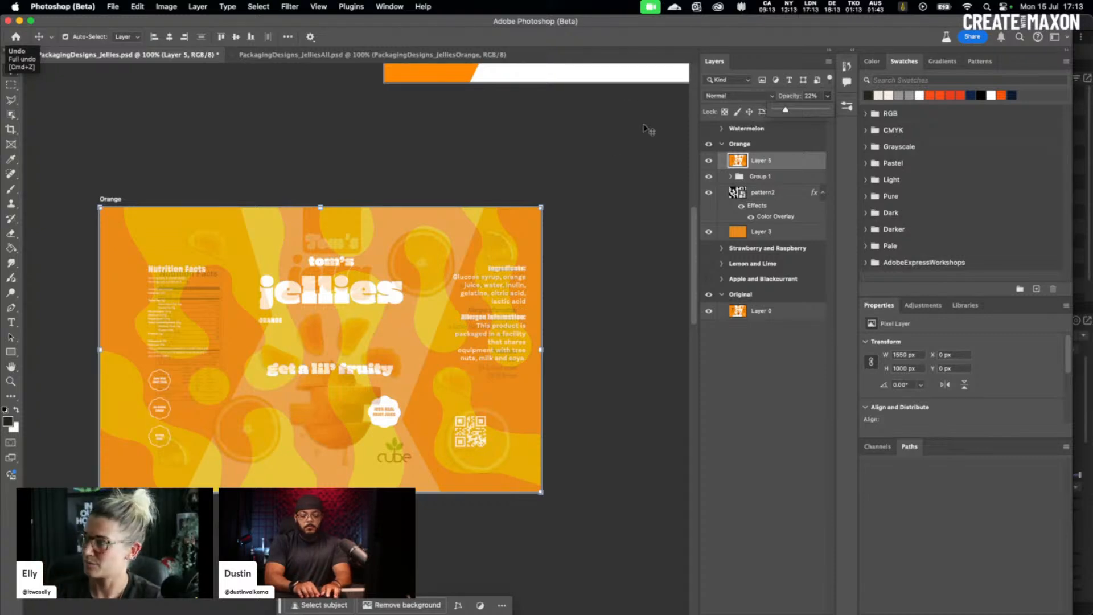
pyautogui.click(709, 161)
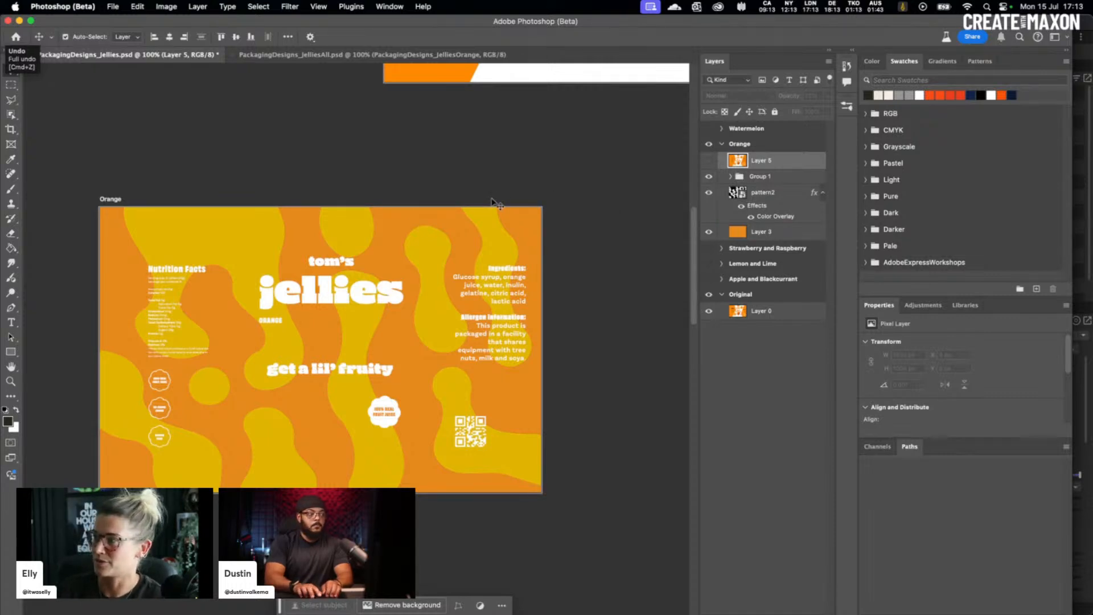
# Step: Select the pattern2 layer and switch its Color Overlay effect off and on again to inspect the underlying pattern
pyautogui.click(174, 220)
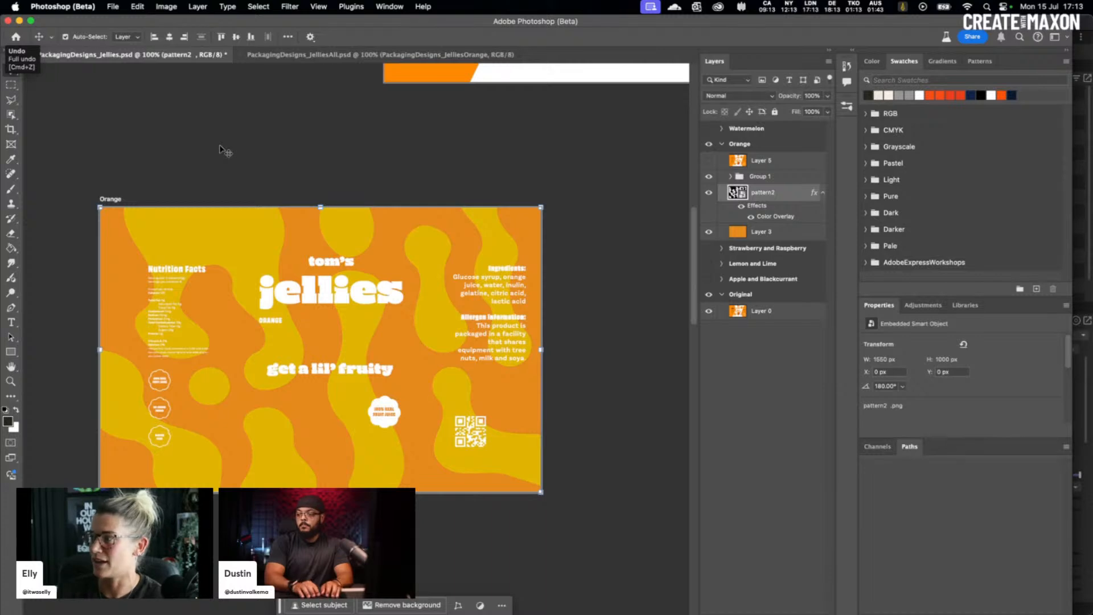
pyautogui.click(752, 217)
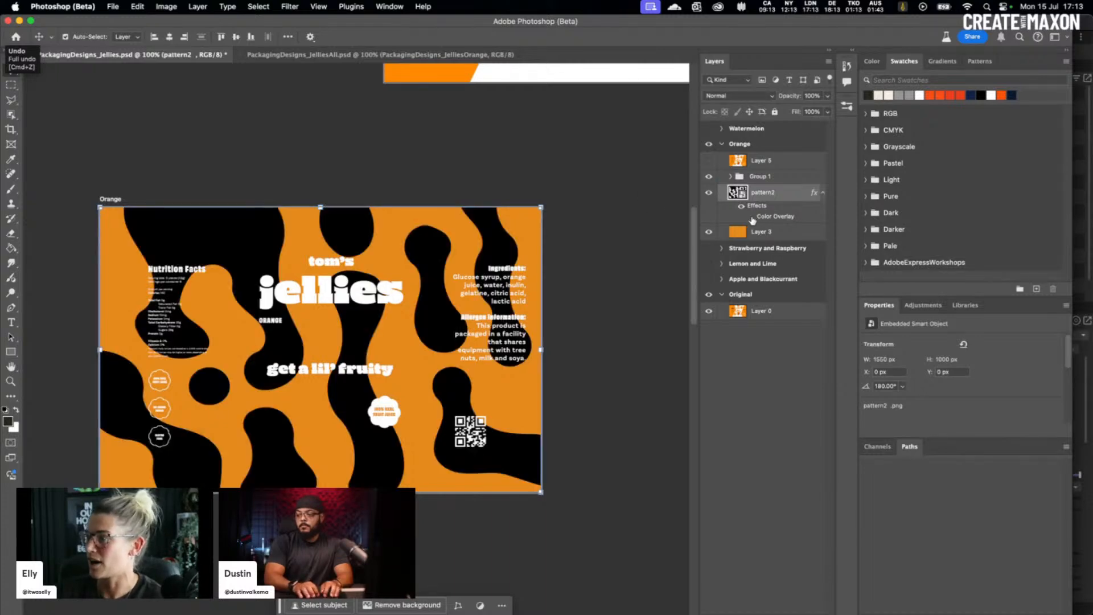
pyautogui.click(751, 217)
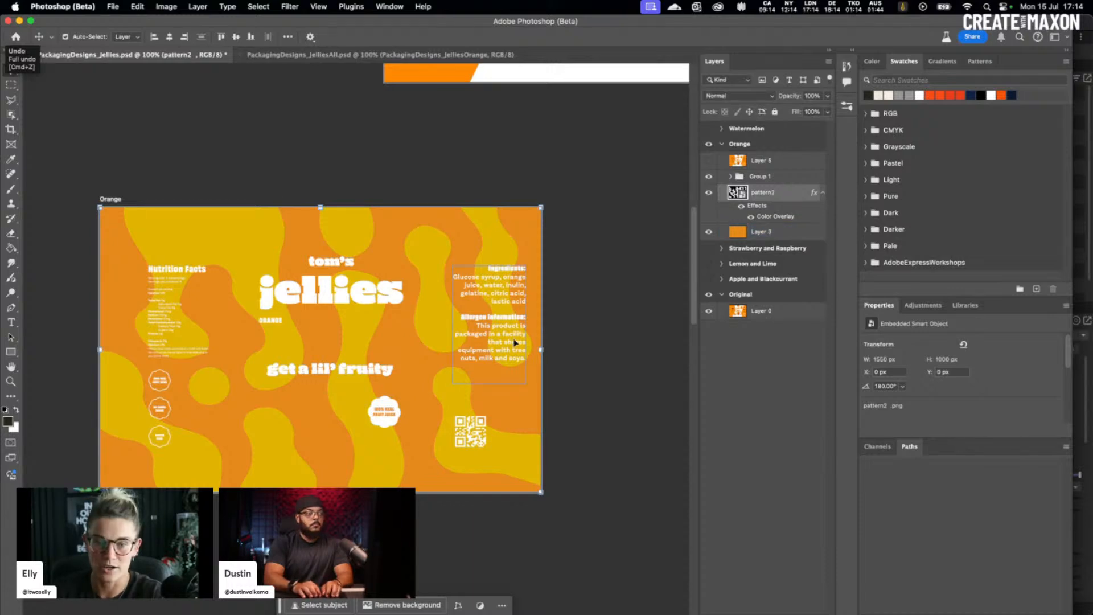
# Step: View the Original and Orange artboards together at 50% zoom
pyautogui.press('super+minus')
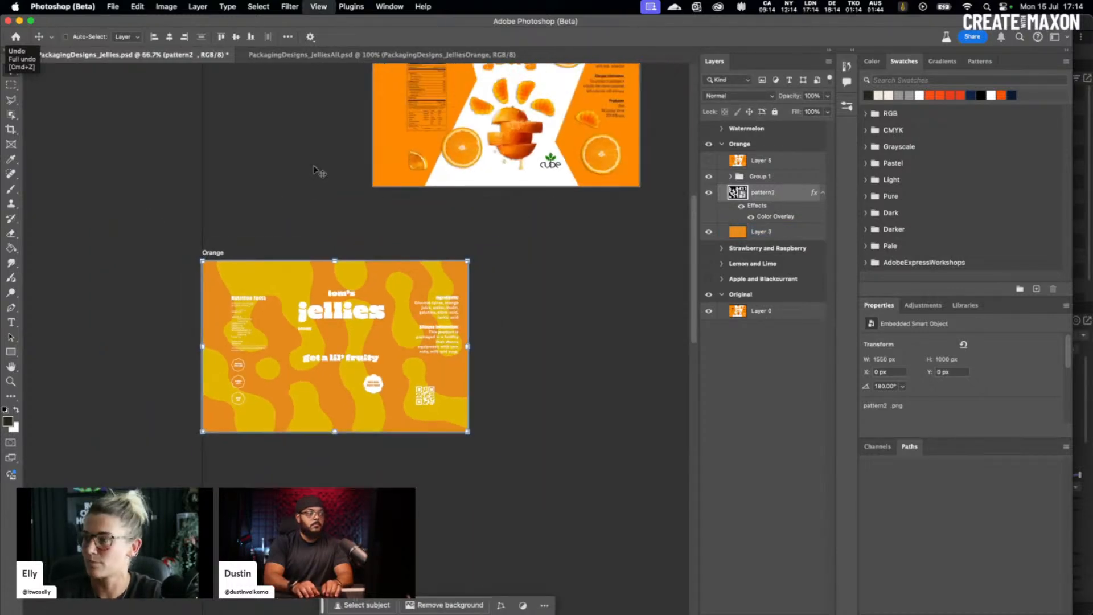
pyautogui.moveTo(519, 260); pyautogui.dragTo(450, 288)
pyautogui.click(468, 286)
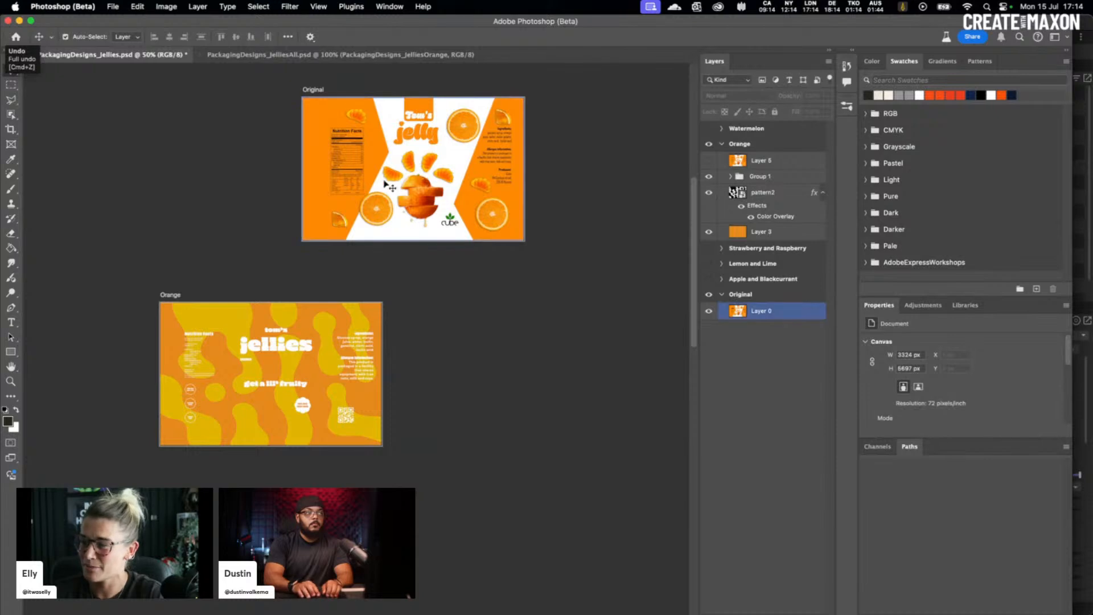
pyautogui.moveTo(458, 234); pyautogui.dragTo(437, 254)
pyautogui.click(456, 226)
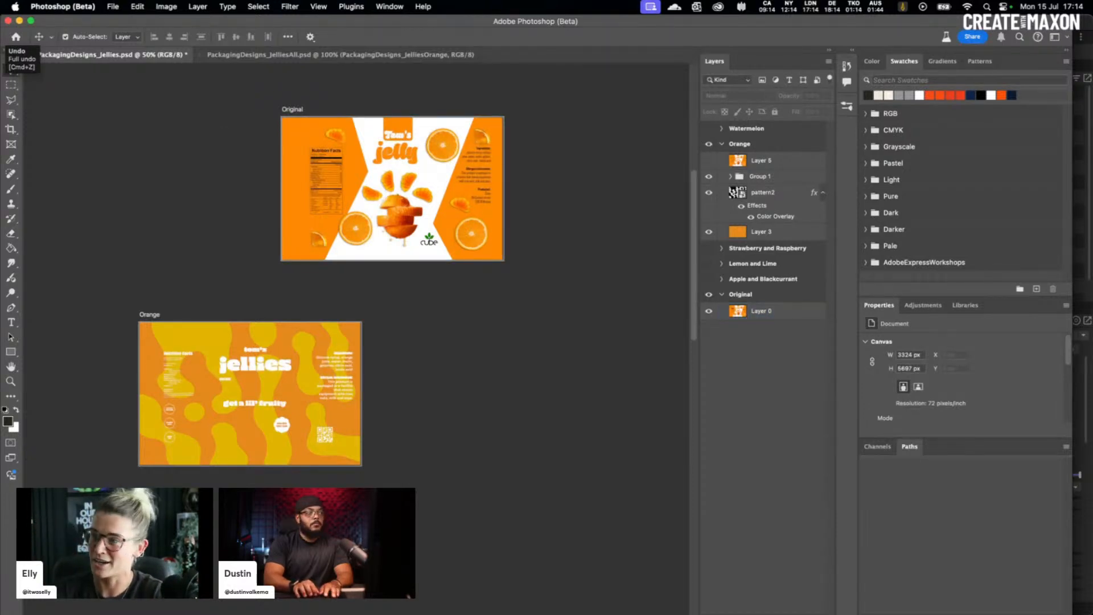
pyautogui.moveTo(376, 320); pyautogui.dragTo(430, 302)
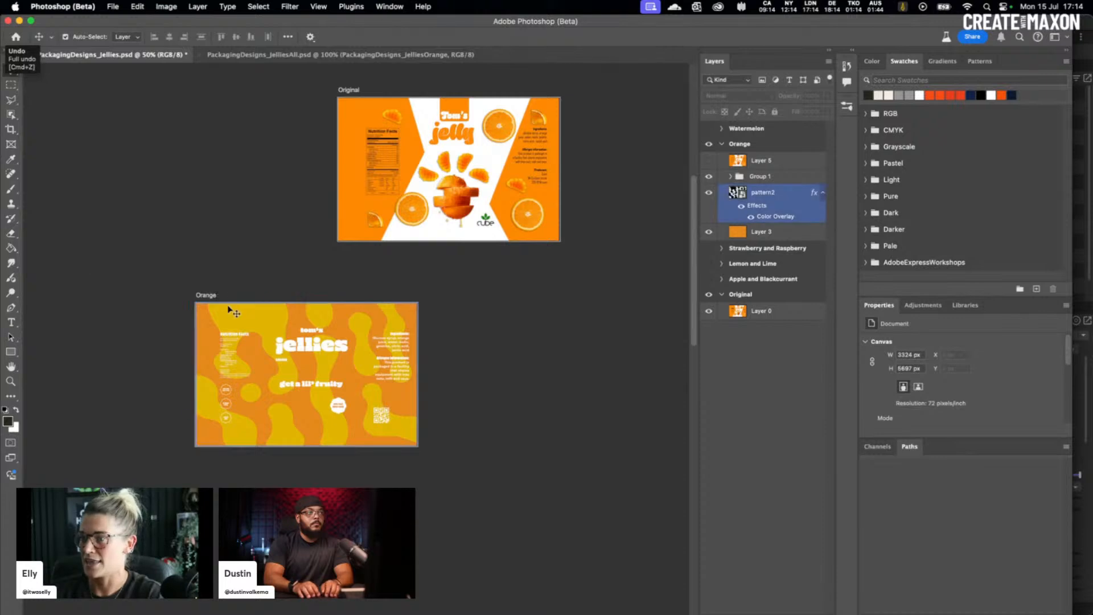
# Step: Select the Orange artboard to check its artboard properties, and clear the selection
pyautogui.click(216, 297)
pyautogui.moveTo(551, 312); pyautogui.dragTo(472, 298)
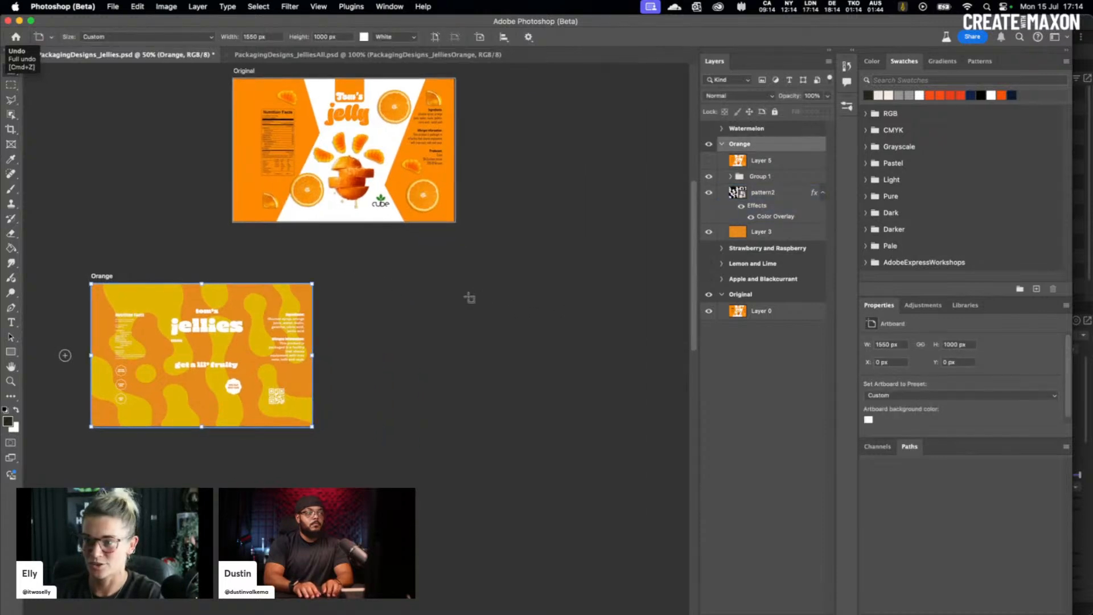
pyautogui.moveTo(378, 301); pyautogui.dragTo(361, 316)
pyautogui.click(389, 313)
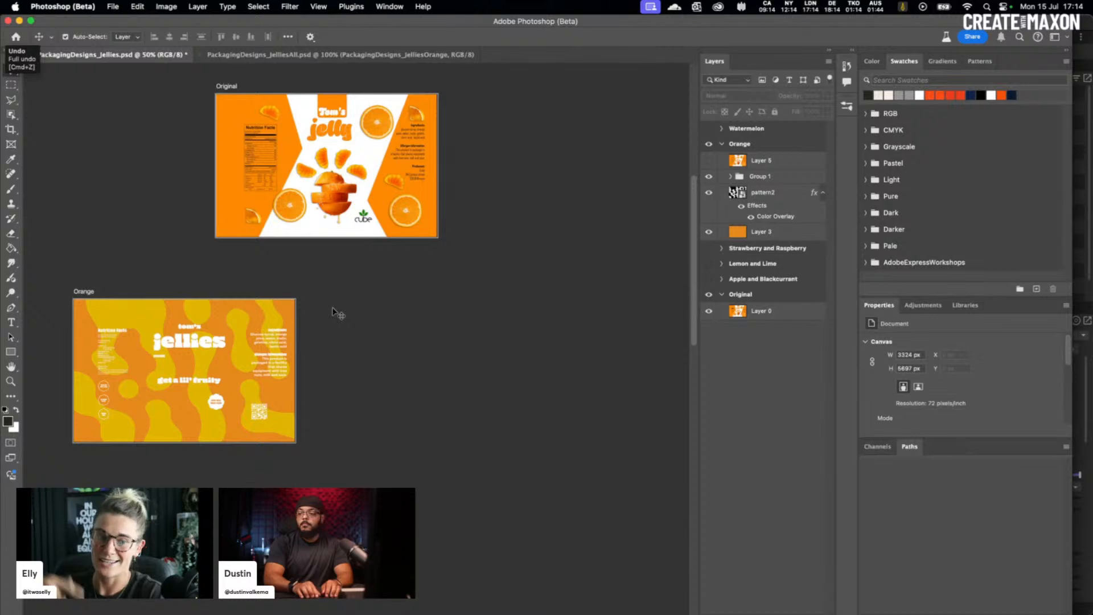
# Step: Collapse the Orange artboard's layers and show the Strawberry and Raspberry, Lemon and Lime, and Apple and Blackcurrant artboards at 66.7%
pyautogui.click(739, 146)
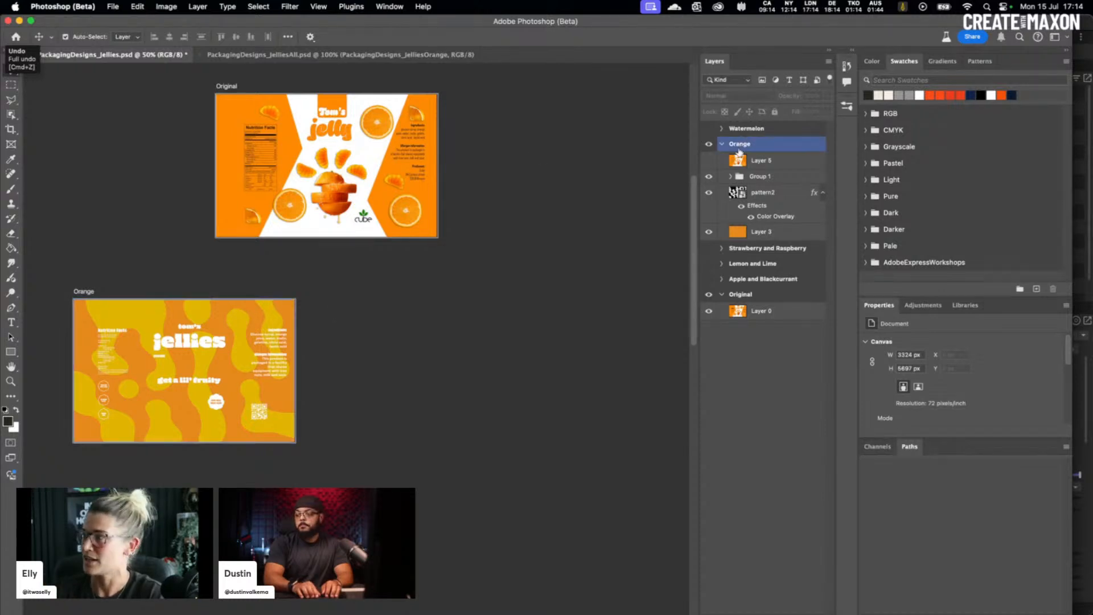
pyautogui.click(723, 146)
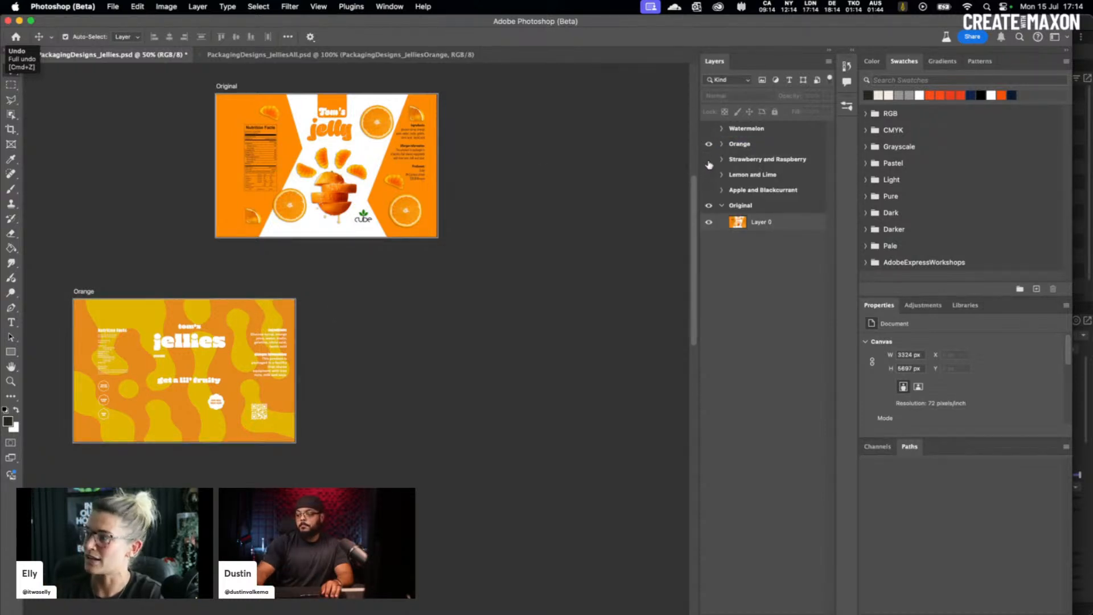
pyautogui.click(709, 159)
pyautogui.click(709, 175)
pyautogui.click(709, 191)
pyautogui.moveTo(628, 267); pyautogui.dragTo(648, 183)
pyautogui.press('super+plus')
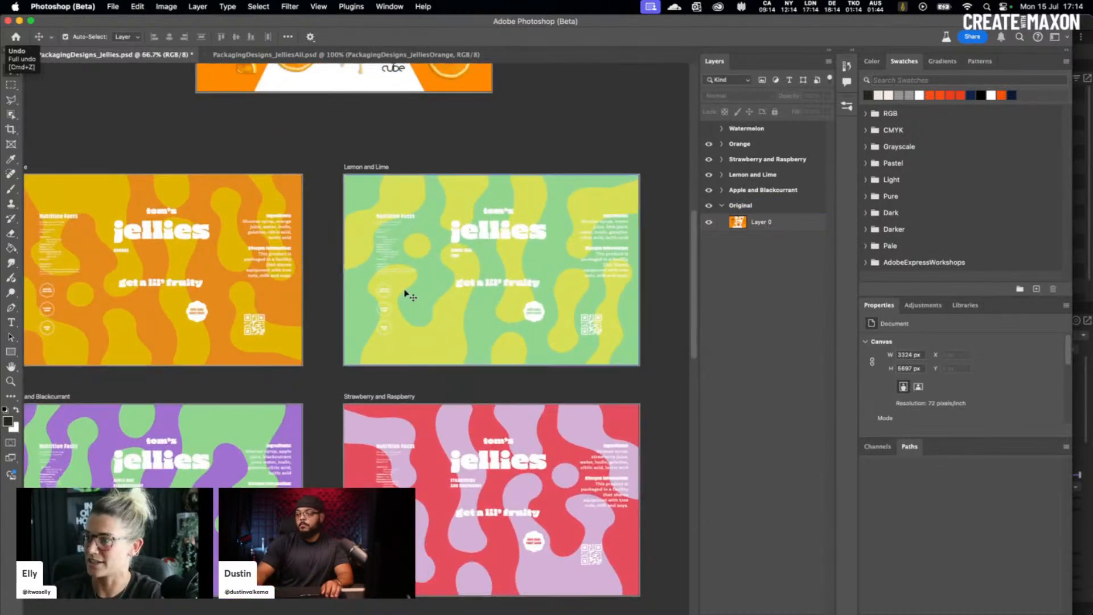
pyautogui.moveTo(370, 291); pyautogui.dragTo(400, 265)
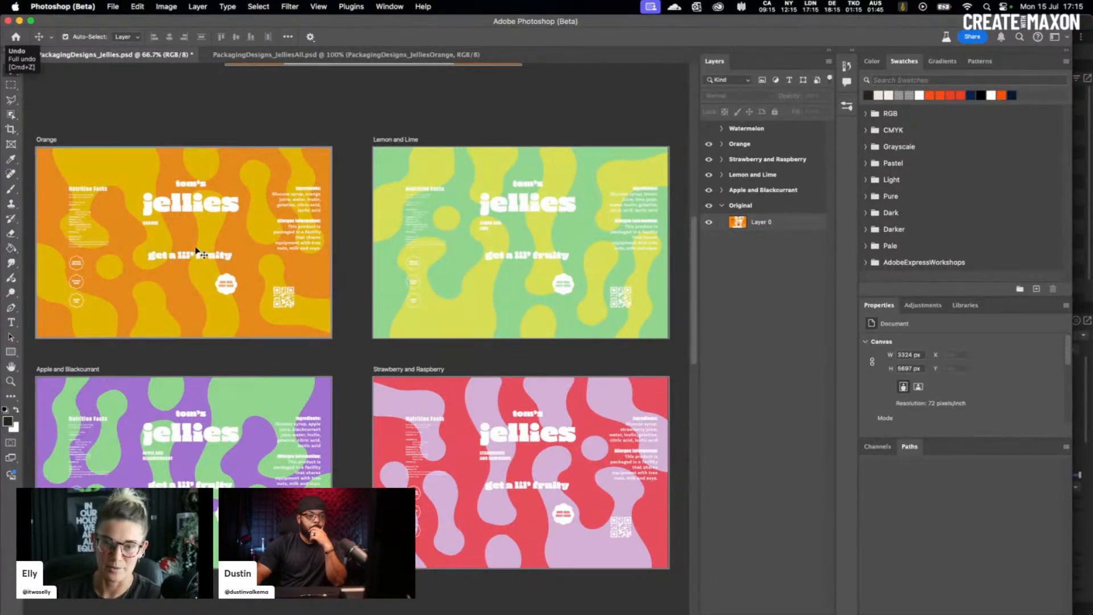
# Step: Switch to PackagingDesigns_JelliesAll.psd and hide the Blackcurrant, Strawberry, and Lemon and Lime layers, leaving only the Orange label visible
pyautogui.click(321, 55)
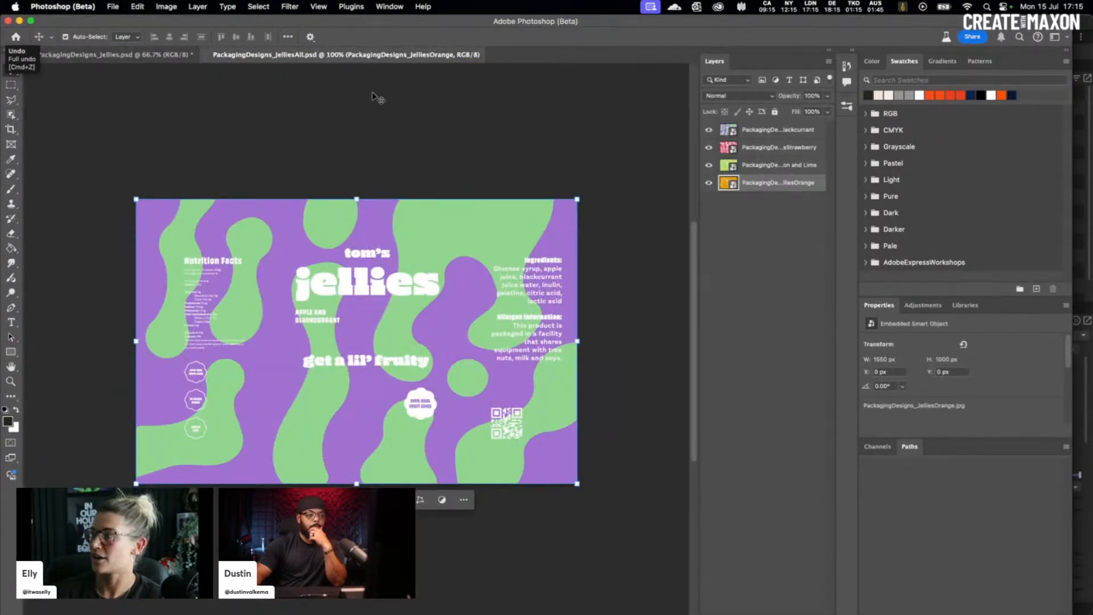
pyautogui.click(571, 333)
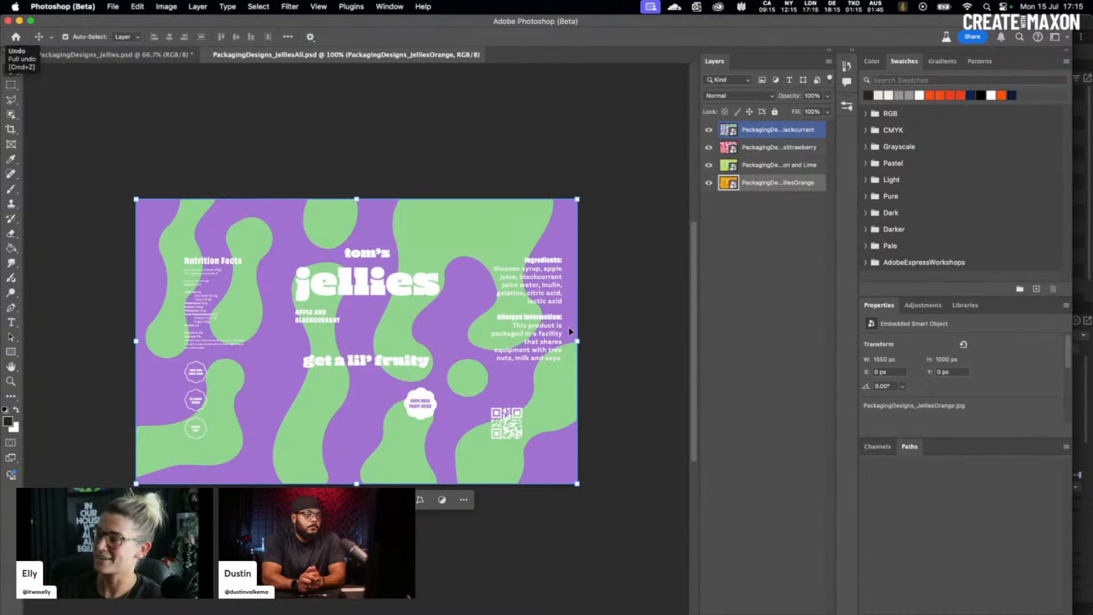
pyautogui.moveTo(708, 130); pyautogui.dragTo(706, 181)
pyautogui.click(706, 182)
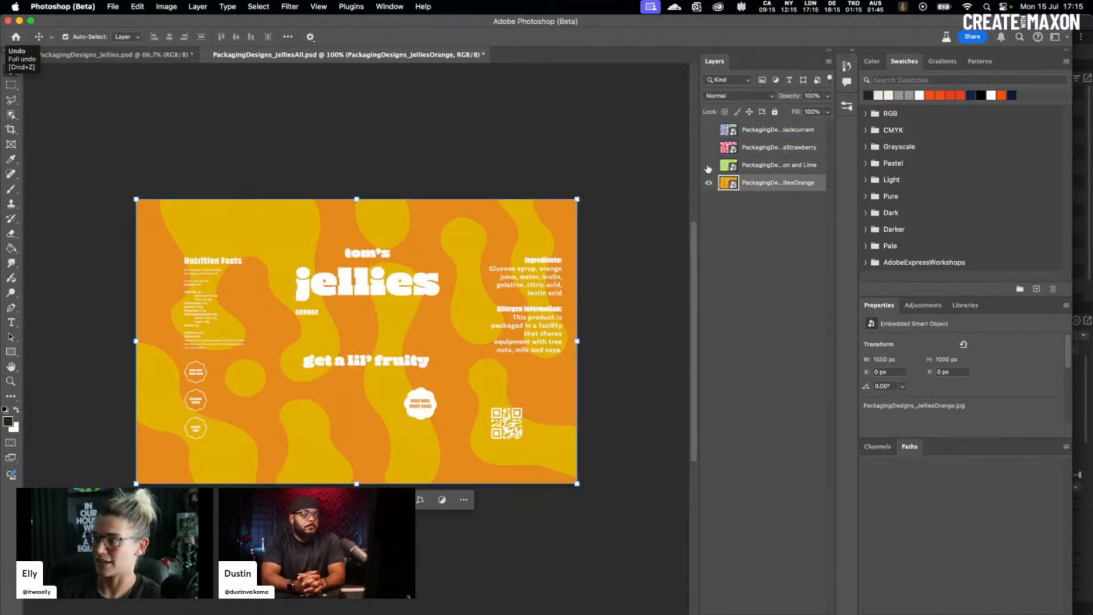
# Step: Make the Lemon and Lime, Strawberry, and Blackcurrant layers visible again above the Orange layer
pyautogui.click(709, 165)
pyautogui.click(709, 148)
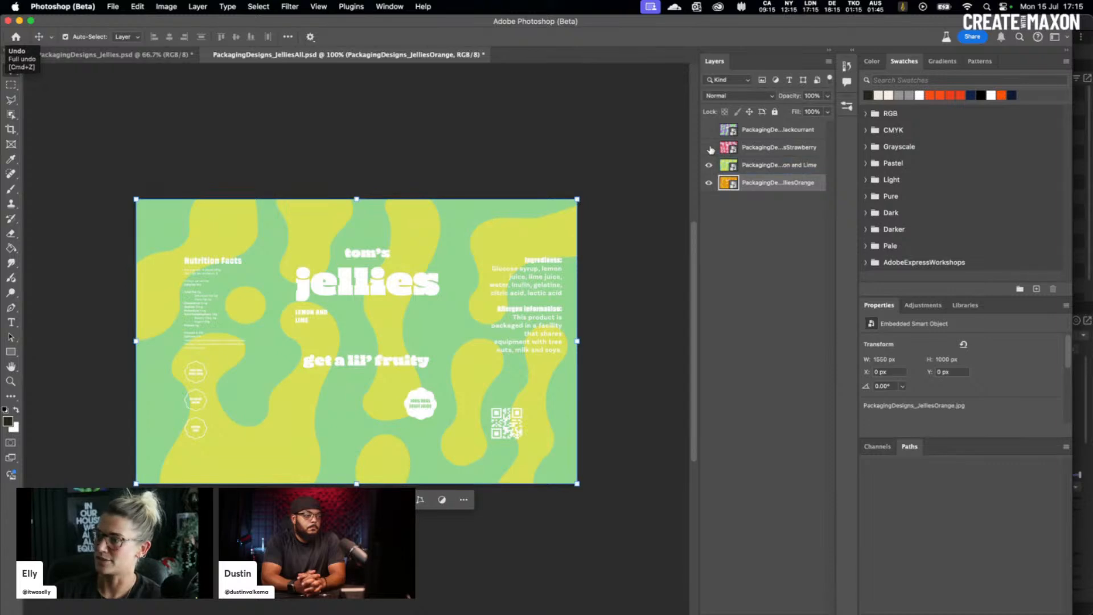
pyautogui.click(709, 130)
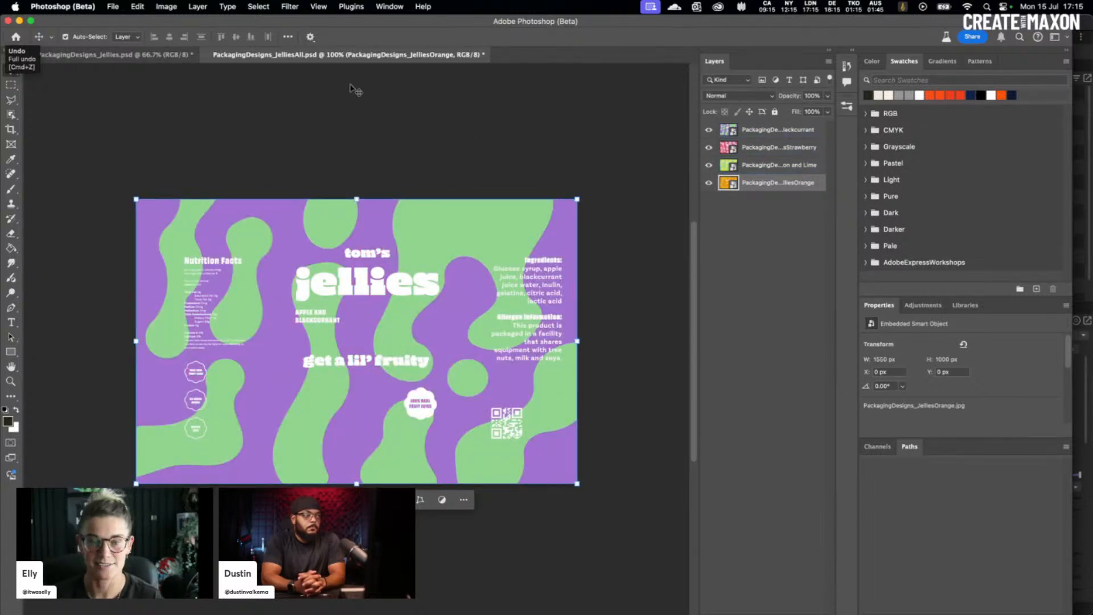
# Step: Switch to Cinema 4D, close the Node Editor showing the Jelly Bag material, and hide the Asset Browser beside the viewport
pyautogui.moveTo(476, 604)
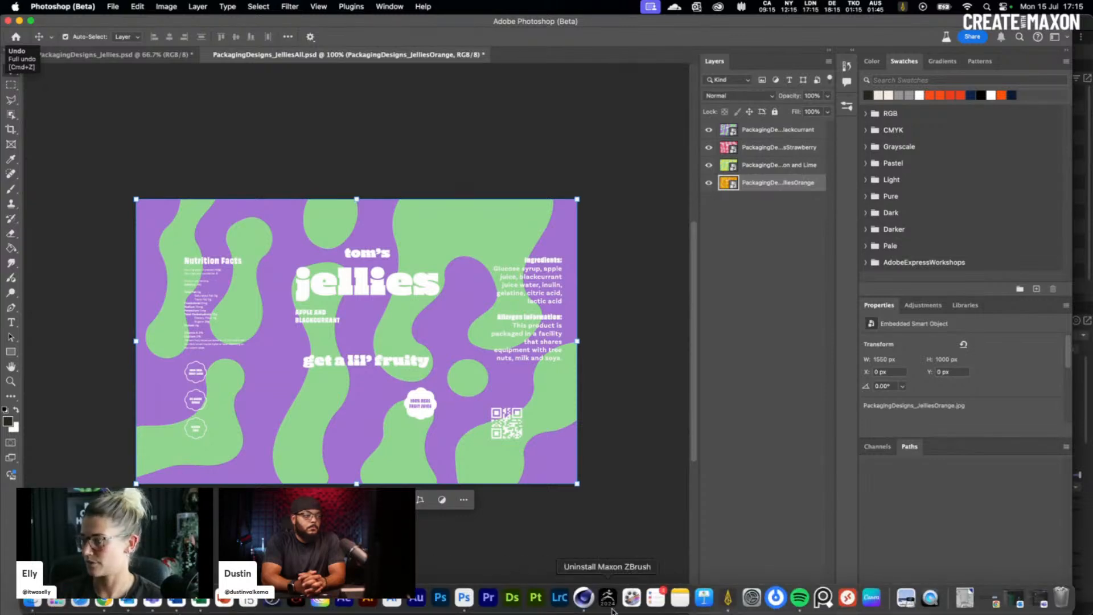
pyautogui.click(584, 598)
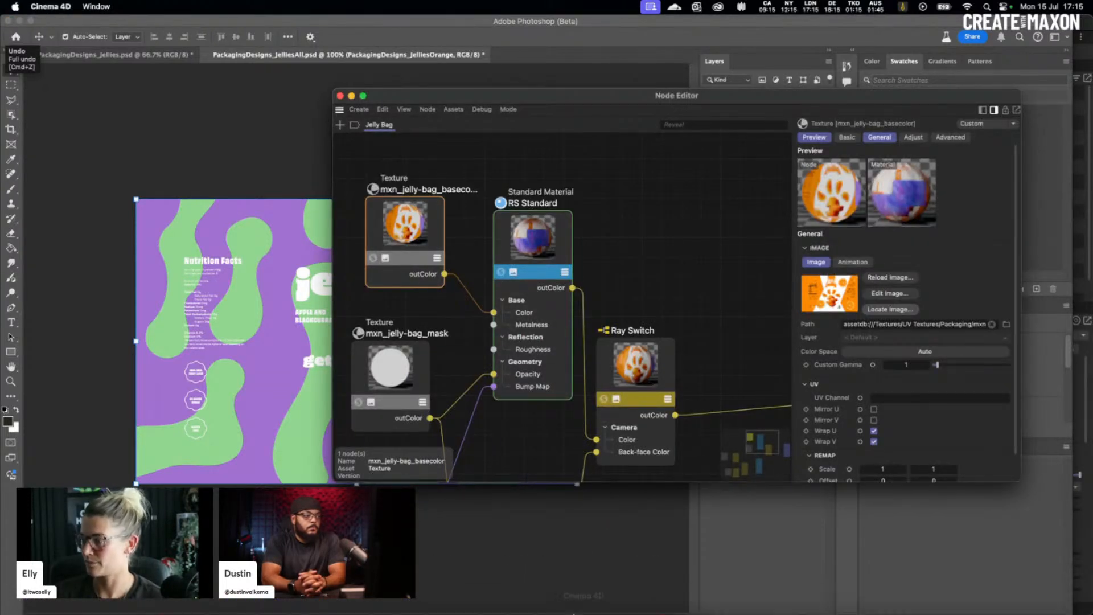
pyautogui.click(341, 96)
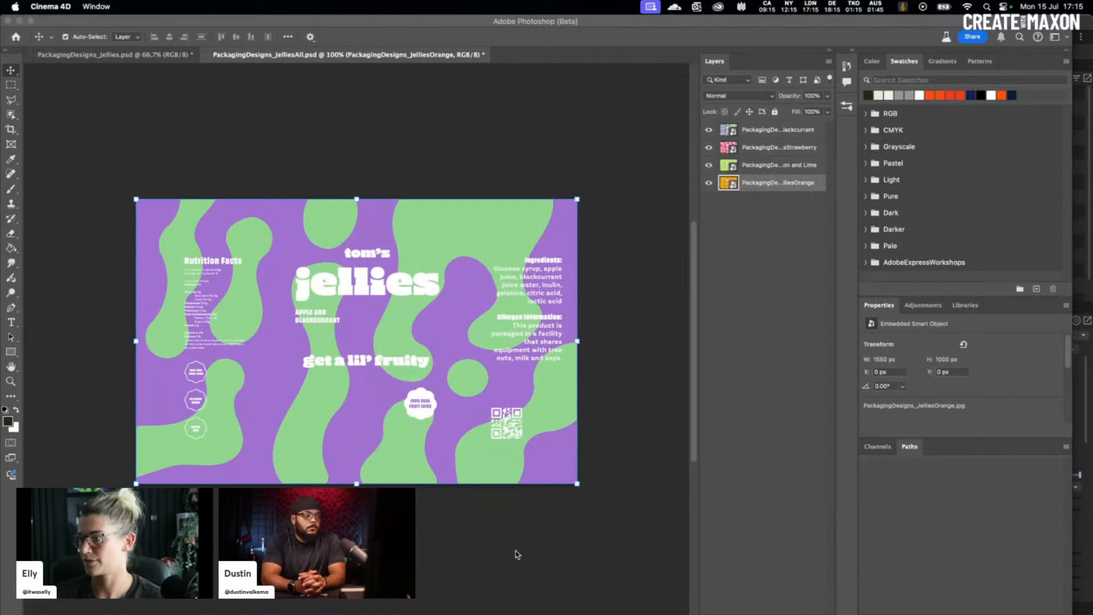
pyautogui.click(590, 603)
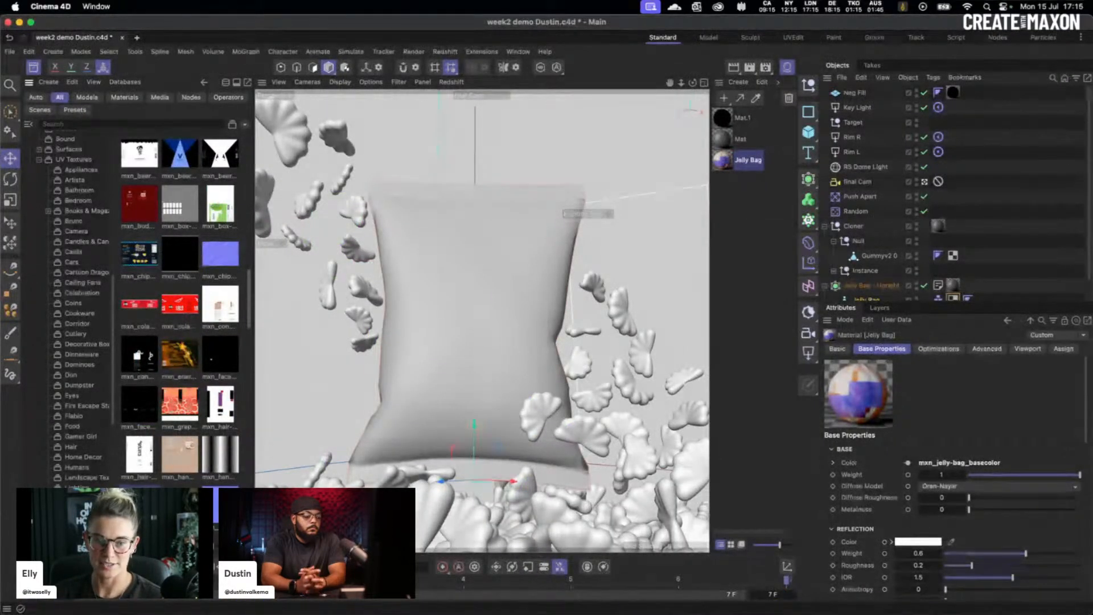
pyautogui.press('super+Tab')
pyautogui.moveTo(585, 146); pyautogui.dragTo(0, 210)
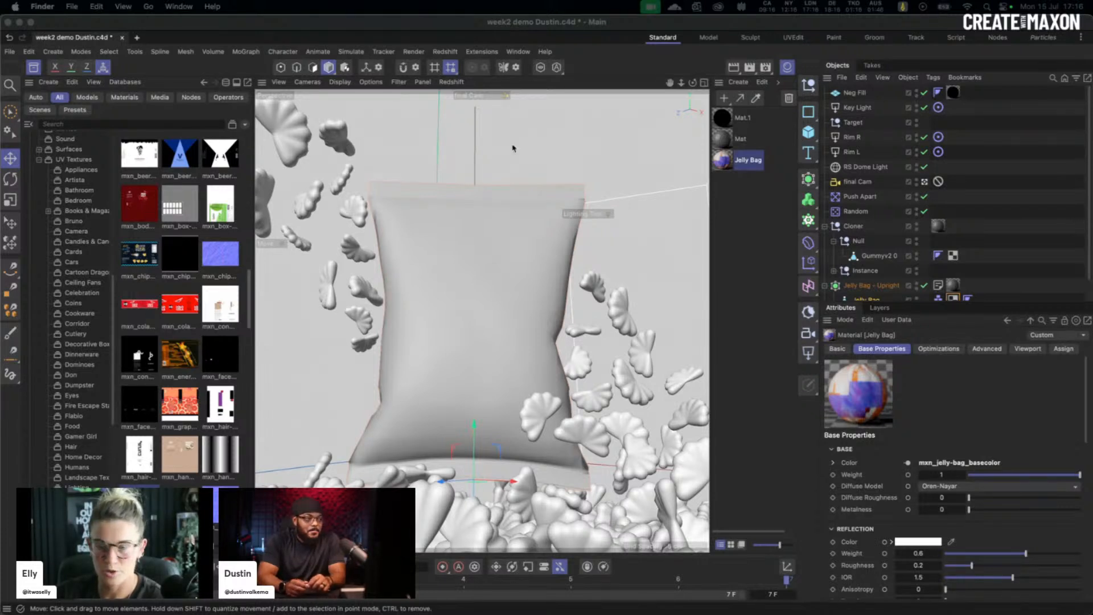
pyautogui.click(34, 68)
pyautogui.click(34, 68)
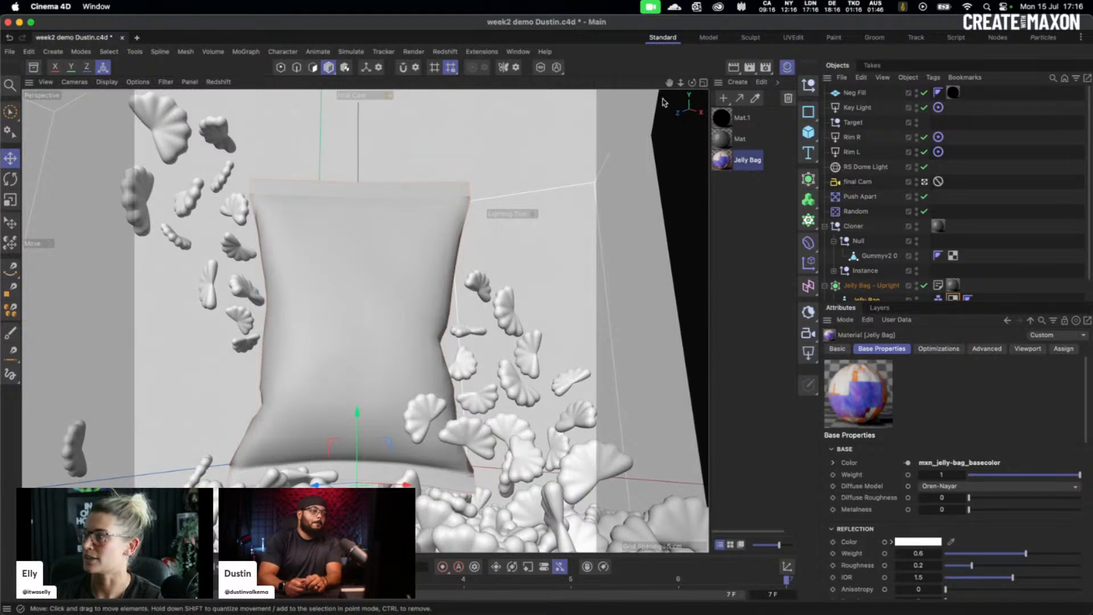
# Step: Move the Mat material tag from the Cloner onto the Jelly Bag - Upright object, replacing its existing material tag
pyautogui.click(751, 179)
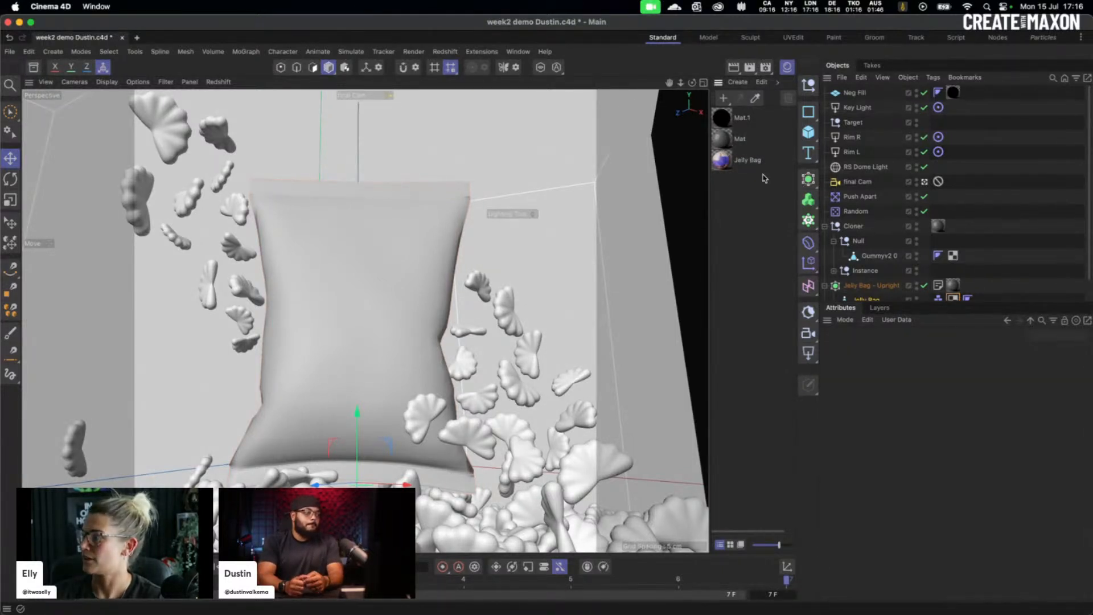
pyautogui.click(722, 139)
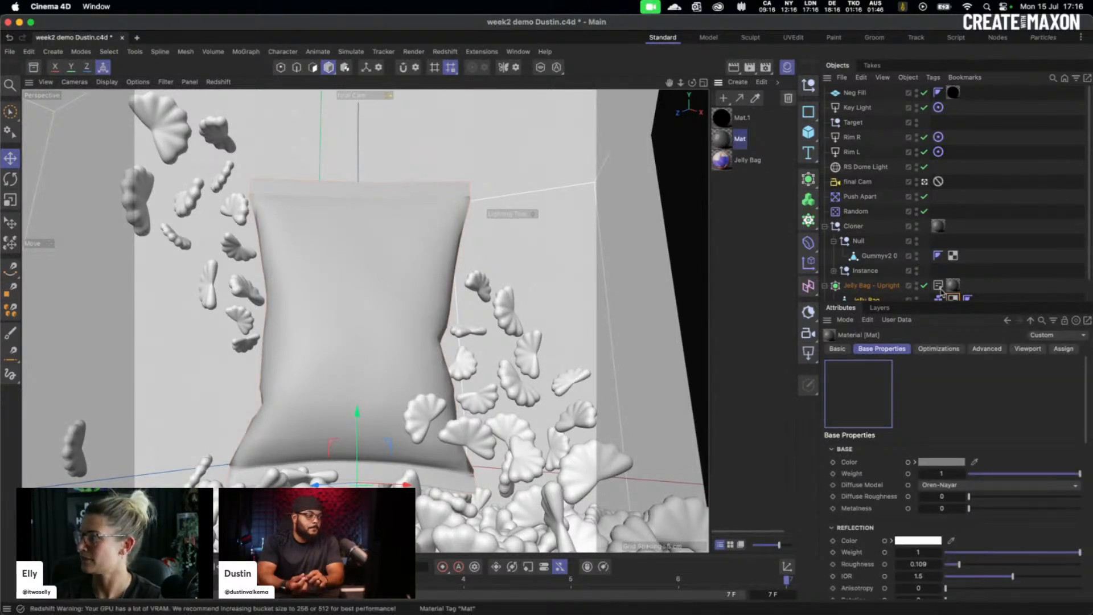
pyautogui.scroll(-1, 945, 287)
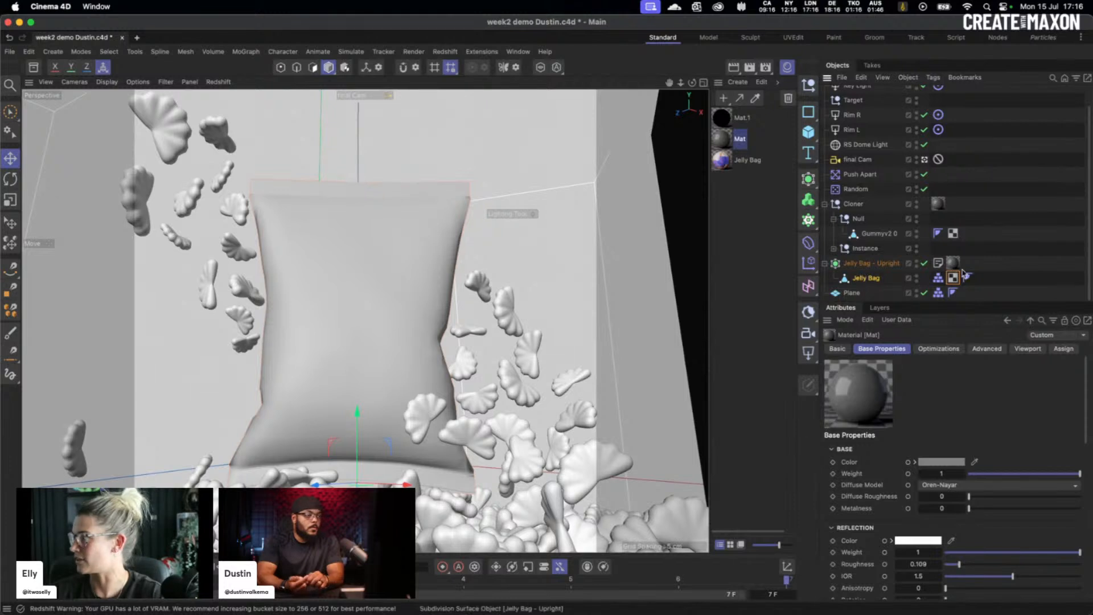
pyautogui.click(953, 262)
pyautogui.click(939, 203)
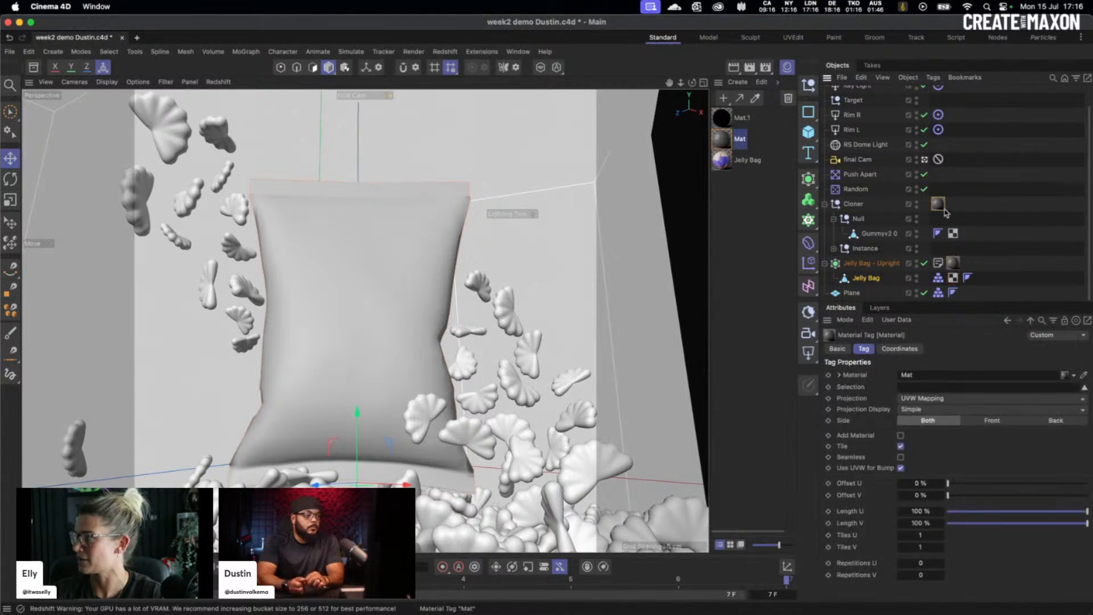
pyautogui.moveTo(941, 209); pyautogui.dragTo(953, 262)
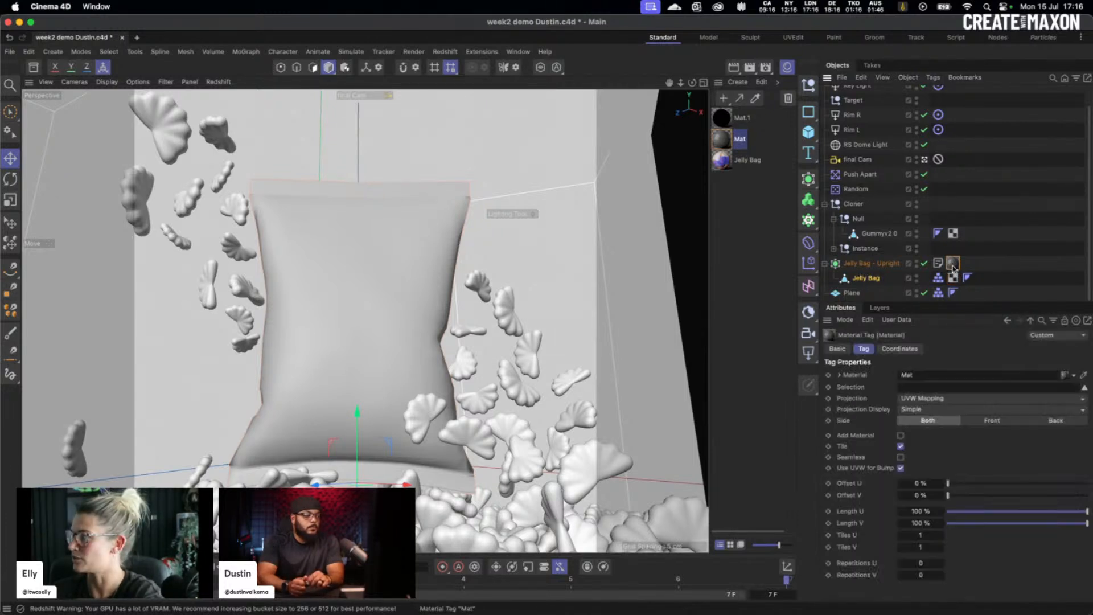
# Step: Open the Redshift RenderView, place it beside the viewport, and start the live render
pyautogui.click(444, 52)
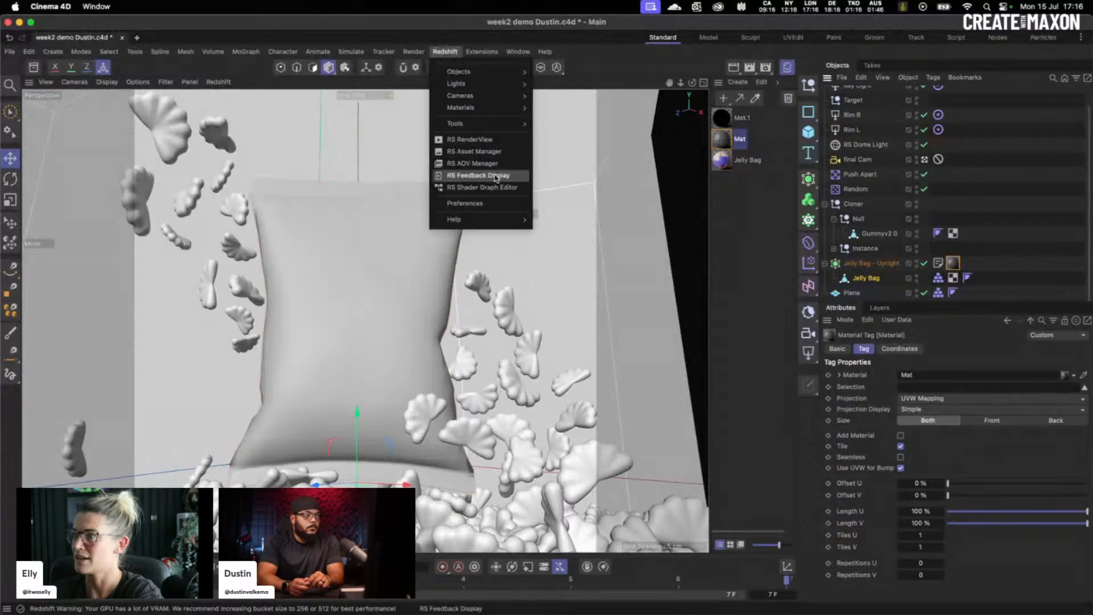
pyautogui.click(484, 142)
pyautogui.moveTo(483, 148); pyautogui.dragTo(57, 141)
pyautogui.click(49, 119)
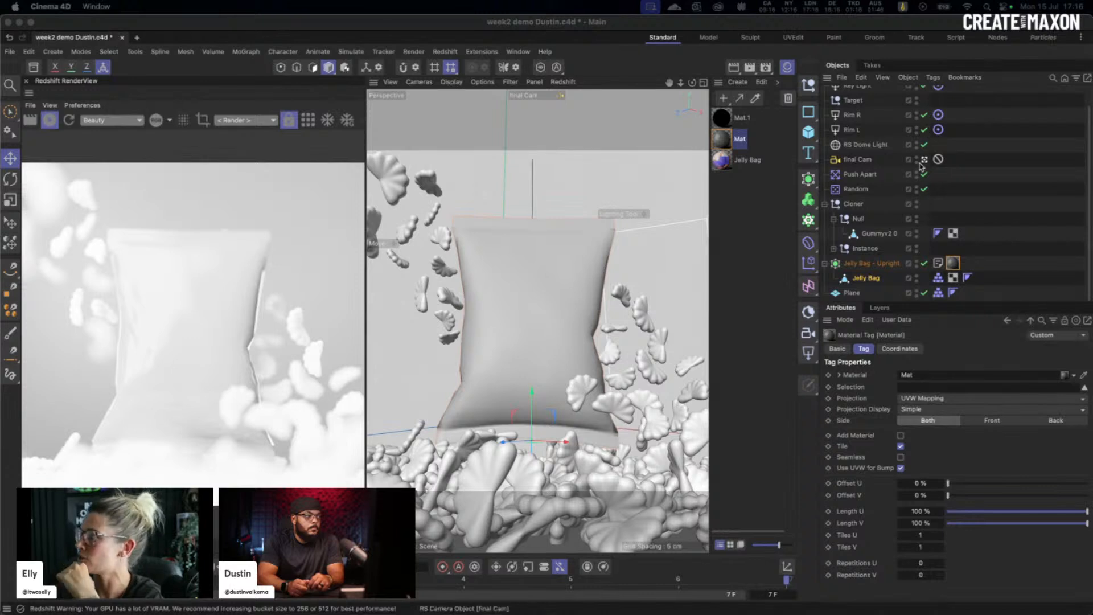
# Step: Turn off Bokeh in the final Cam camera's optical settings
pyautogui.click(857, 159)
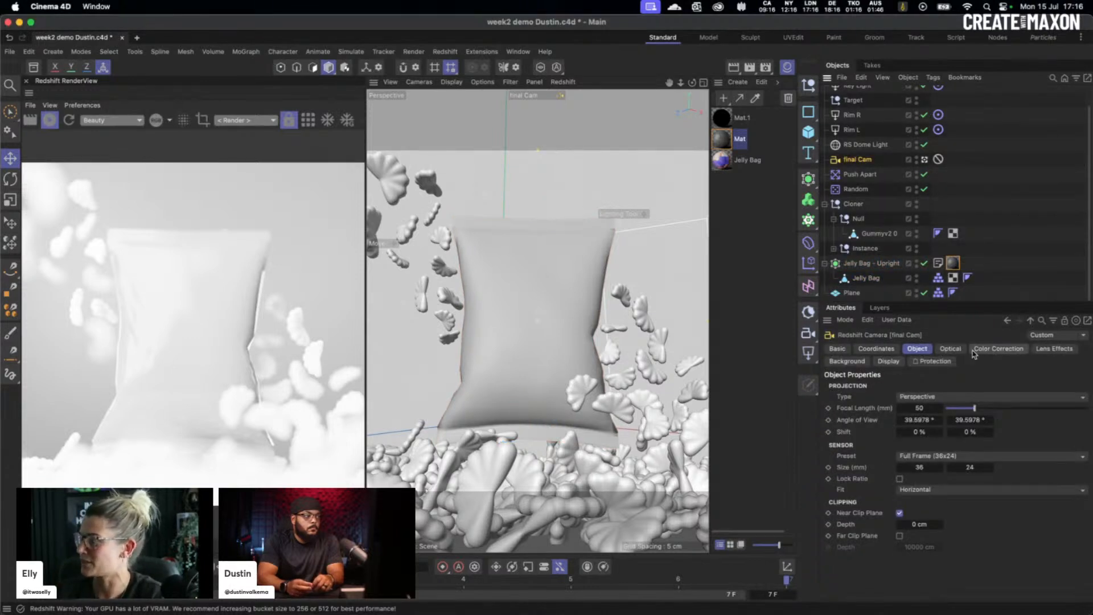
pyautogui.click(948, 350)
pyautogui.click(918, 349)
pyautogui.click(948, 349)
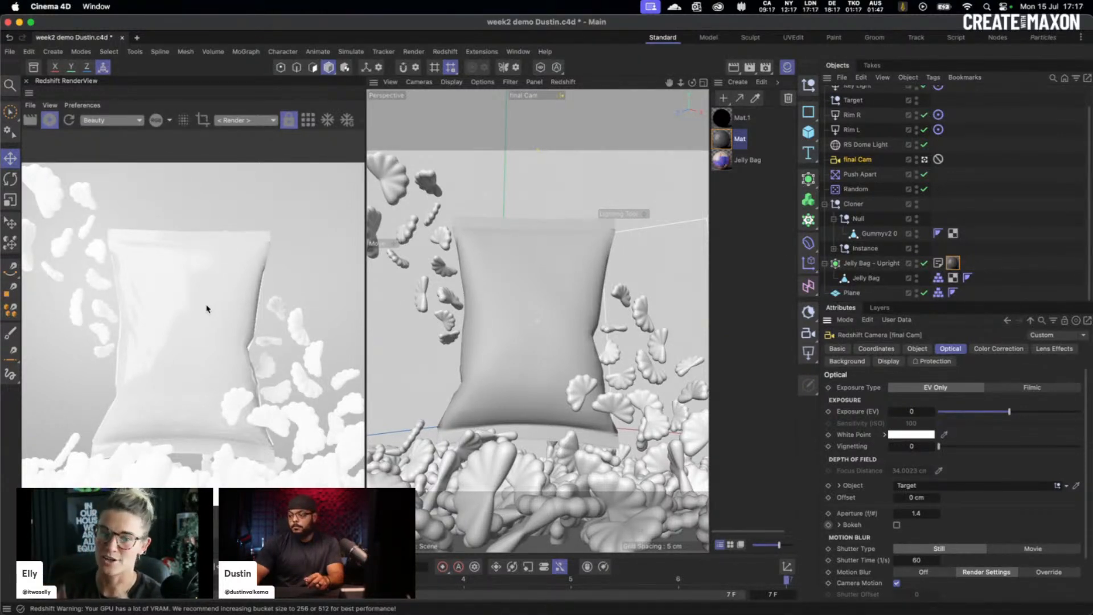
# Step: Open the Mat material's node graph and move the RS Standard and Output nodes aside to make room for a texture
pyautogui.doubleClick(721, 139)
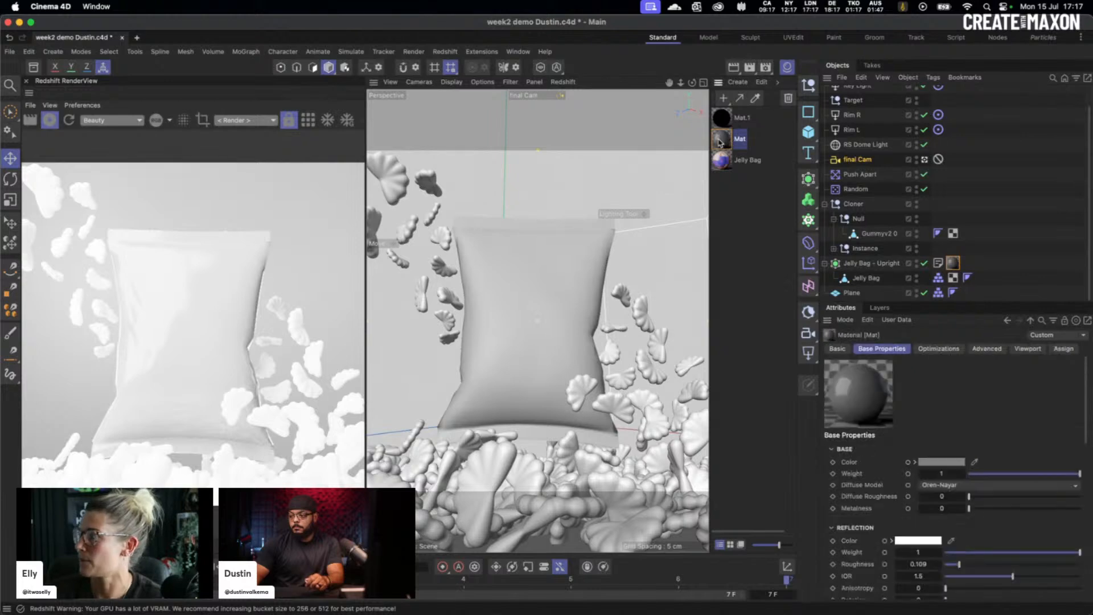
pyautogui.moveTo(414, 259); pyautogui.dragTo(635, 320)
pyautogui.moveTo(586, 295); pyautogui.dragTo(702, 289)
pyautogui.click(505, 270)
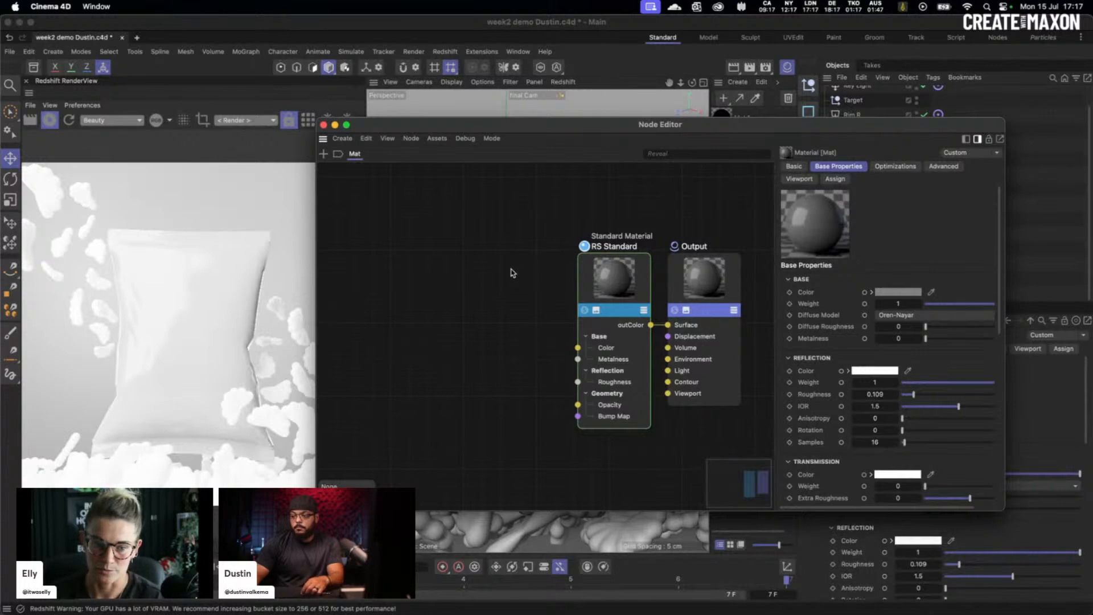
# Step: Add PackagingDesigns_JelliesAll.psd from the Textures folder as a texture node without copying it to the project, and put the Finder window away
pyautogui.moveTo(2, 364); pyautogui.dragTo(278, 107)
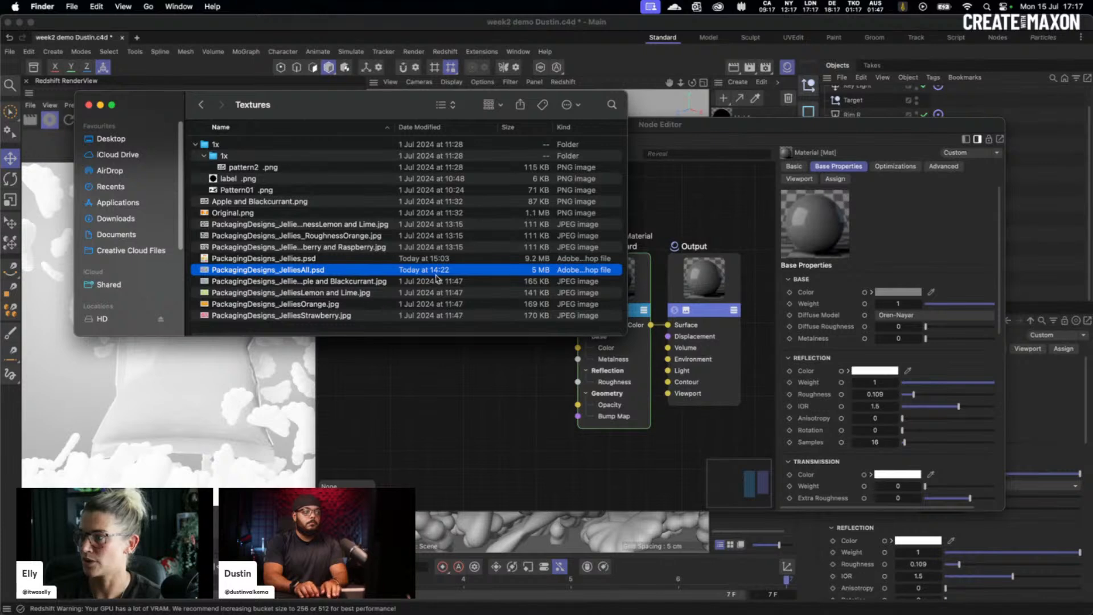
pyautogui.moveTo(460, 392); pyautogui.dragTo(465, 387)
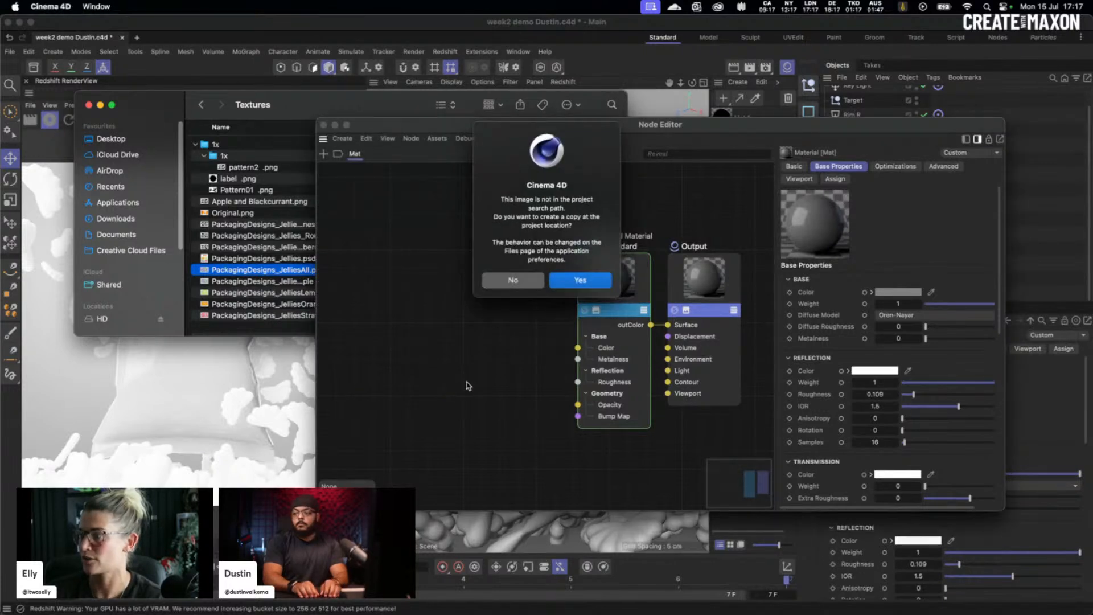
pyautogui.click(514, 280)
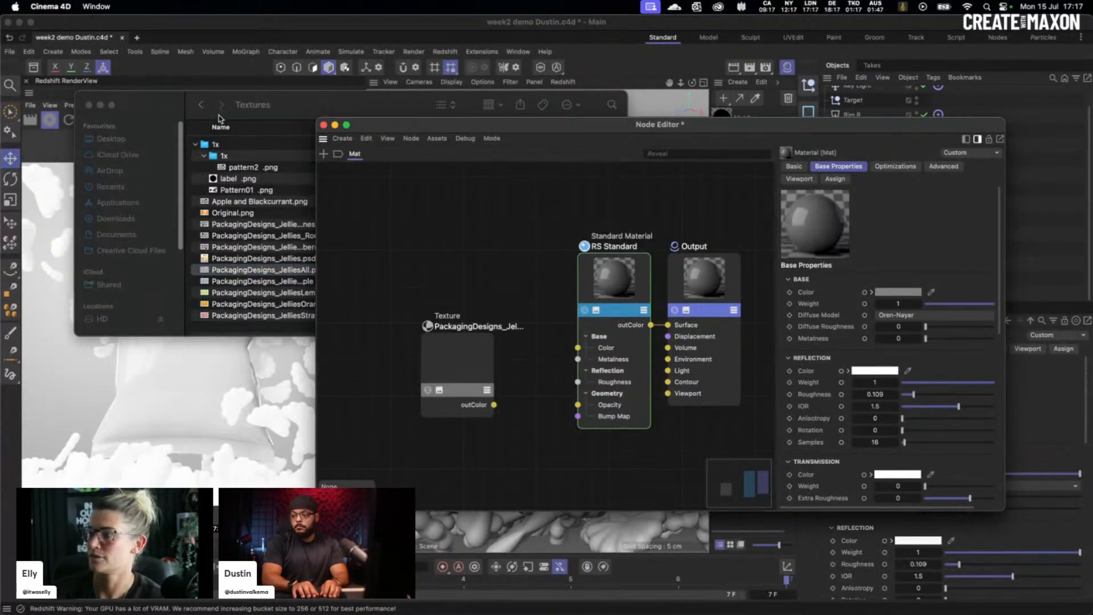
pyautogui.doubleClick(282, 108)
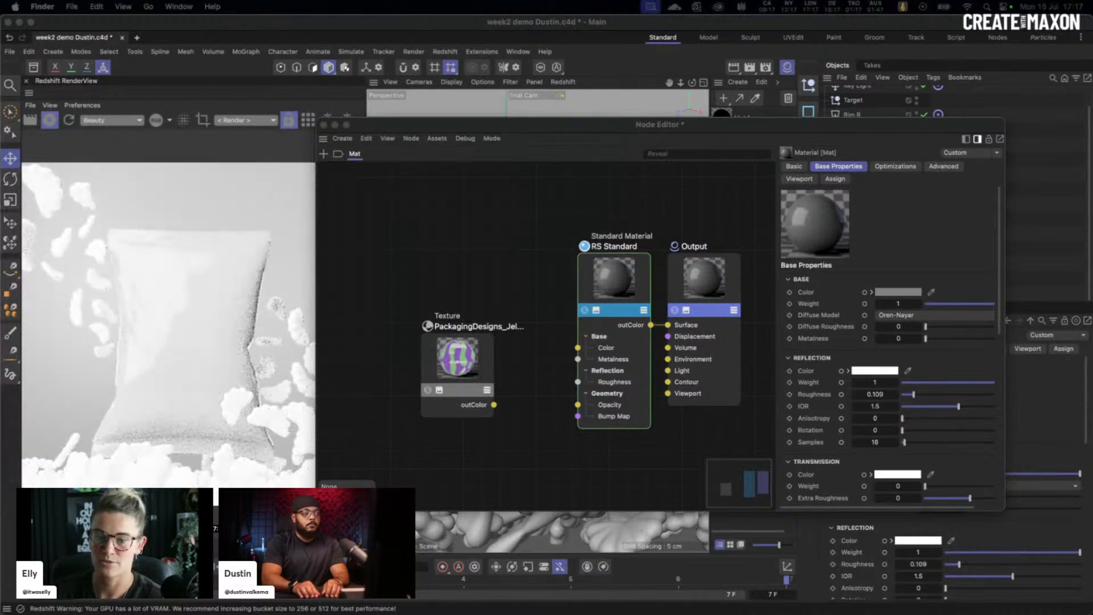
# Step: Place the PackagingDesigns_JelliesAll texture node before RS Standard and connect its outColor to the Base Color input
pyautogui.click(459, 377)
pyautogui.moveTo(459, 377)
pyautogui.mouseDown()
pyautogui.moveTo(407, 285)
pyautogui.moveTo(444, 278)
pyautogui.mouseUp()
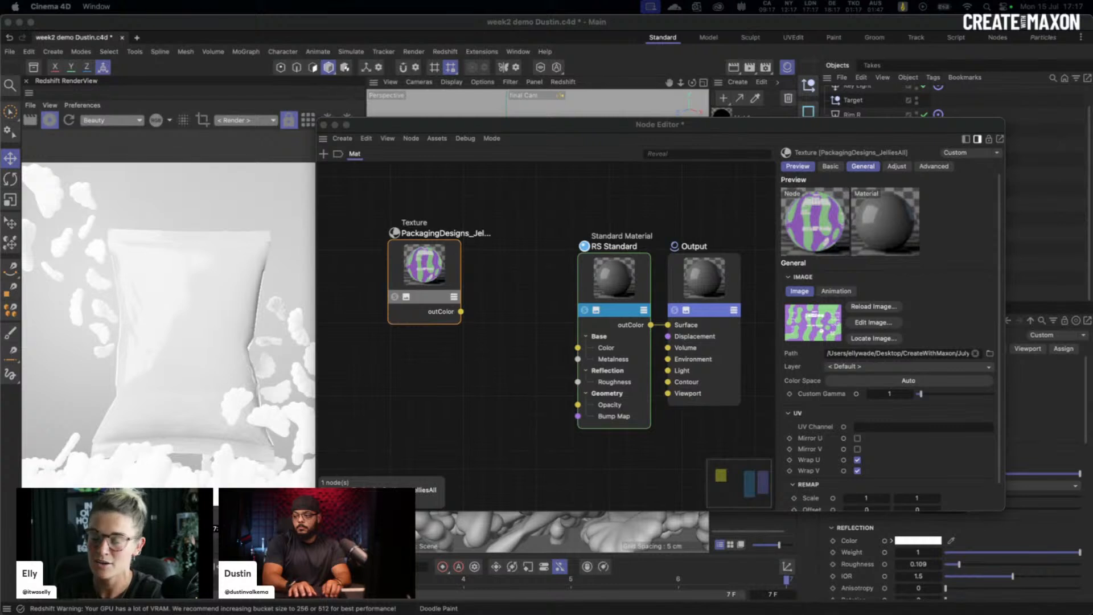
pyautogui.moveTo(425, 267); pyautogui.dragTo(435, 273)
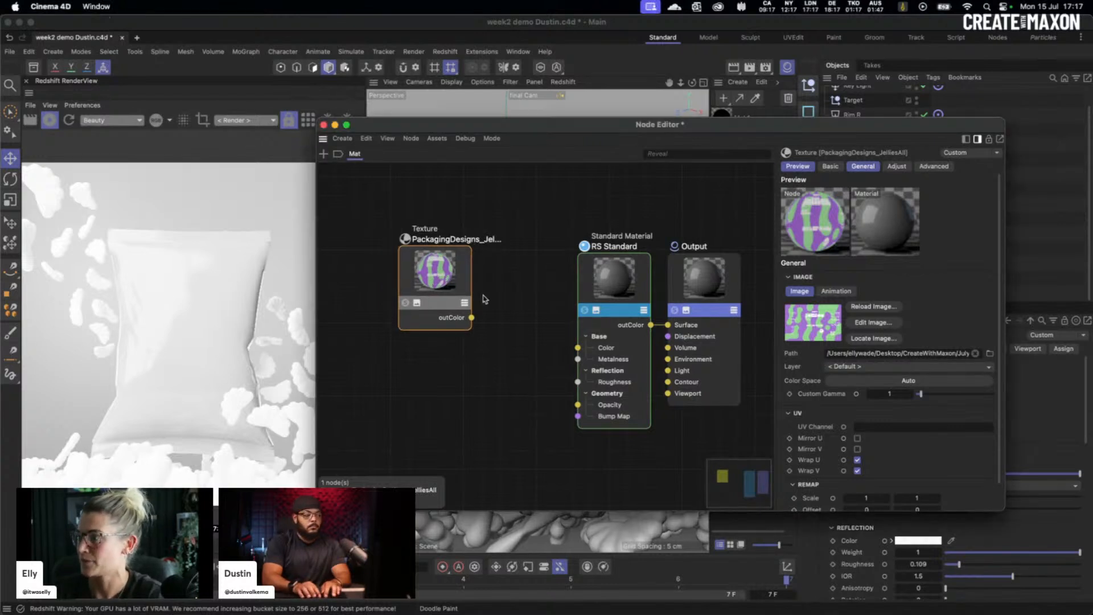
pyautogui.moveTo(471, 318); pyautogui.dragTo(578, 348)
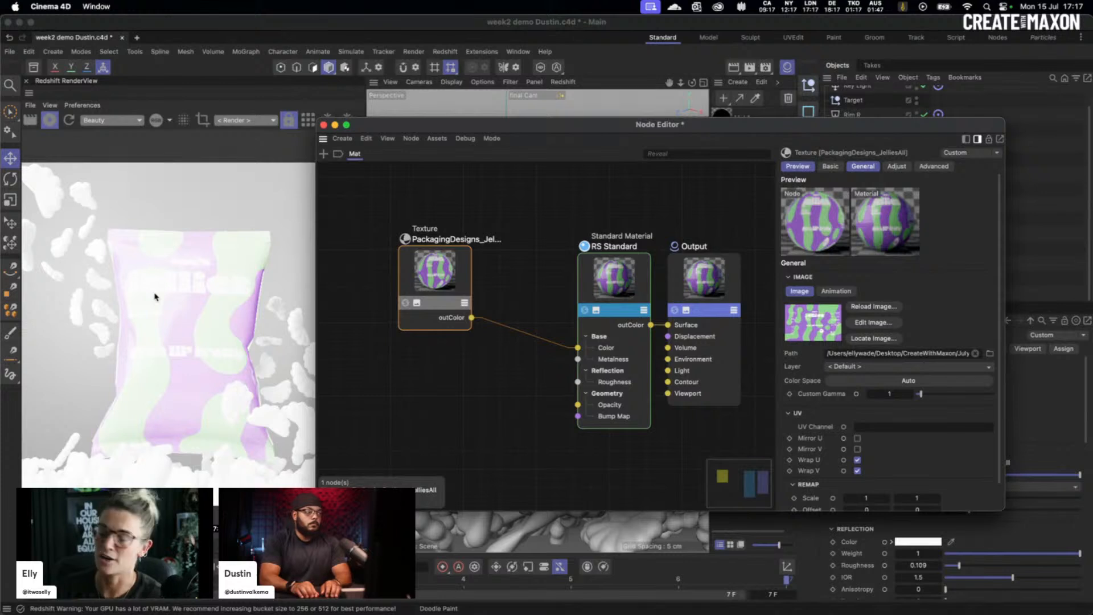
# Step: Tidy the spacing of the RS Standard, Output, and texture nodes in the graph, leaving the texture node selected
pyautogui.moveTo(587, 269); pyautogui.dragTo(528, 254)
pyautogui.moveTo(686, 287); pyautogui.dragTo(663, 279)
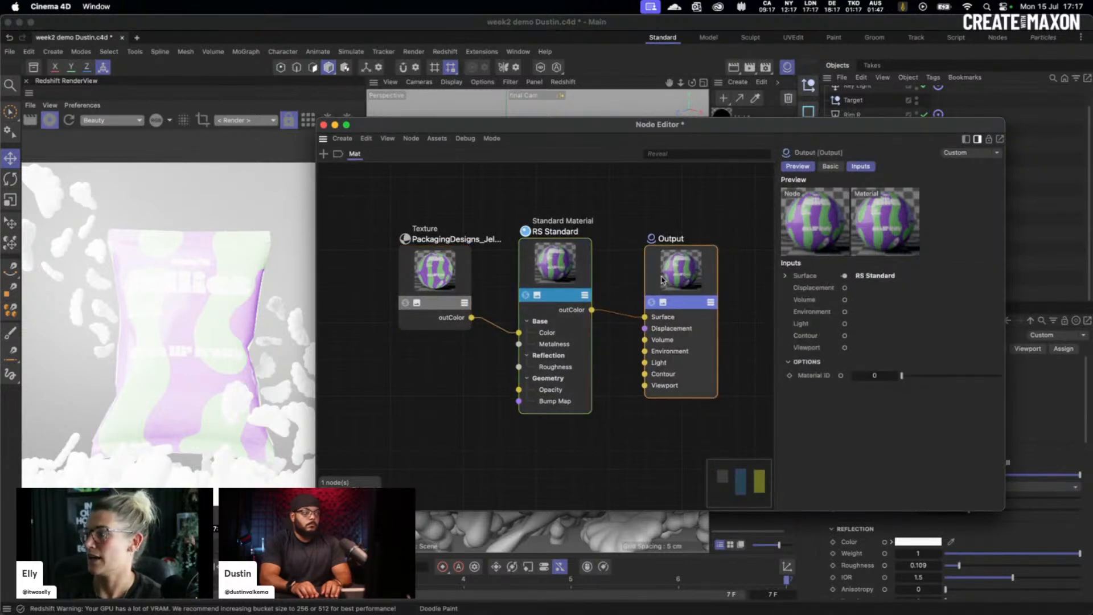
pyautogui.moveTo(410, 279); pyautogui.dragTo(398, 272)
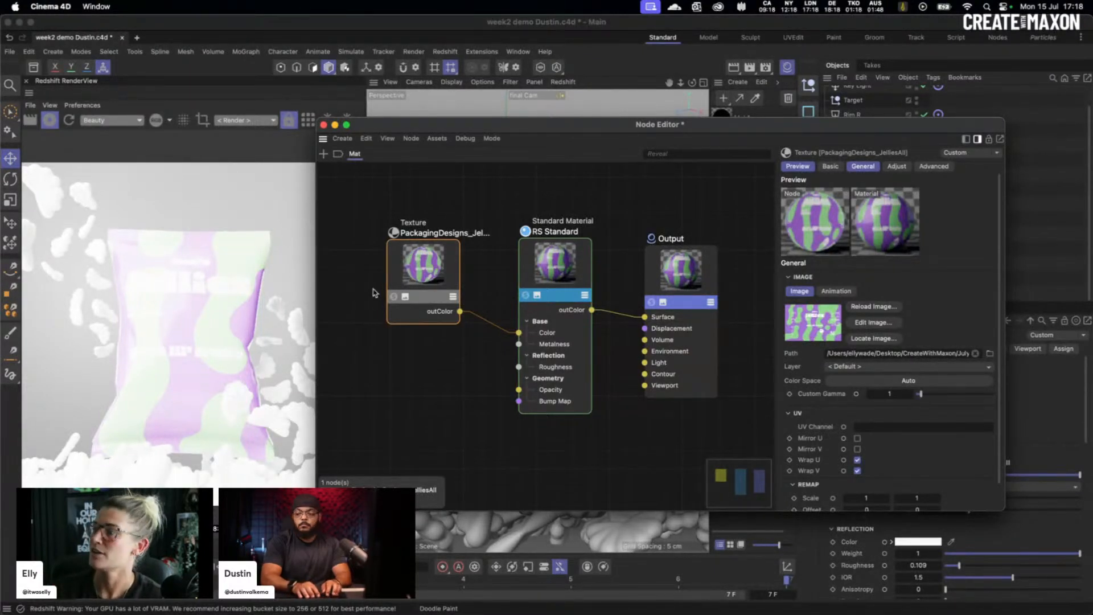
pyautogui.moveTo(428, 277); pyautogui.dragTo(413, 268)
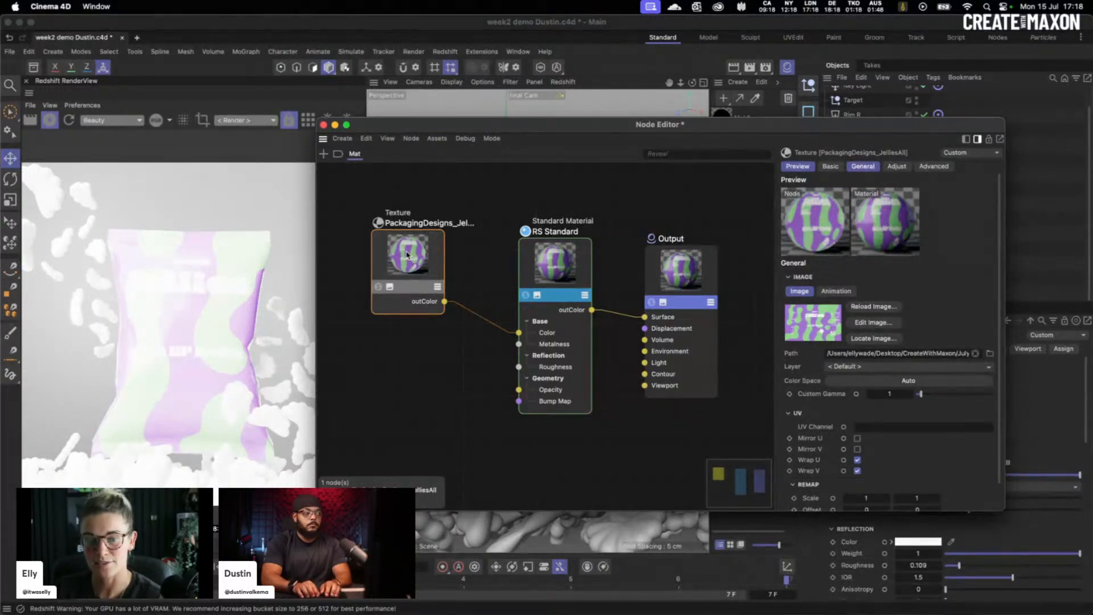
# Step: Try the PackagingDesigns_JelliesOrange layer of the PSD texture on the bag, followed by the Lemon and Lime layer
pyautogui.click(854, 371)
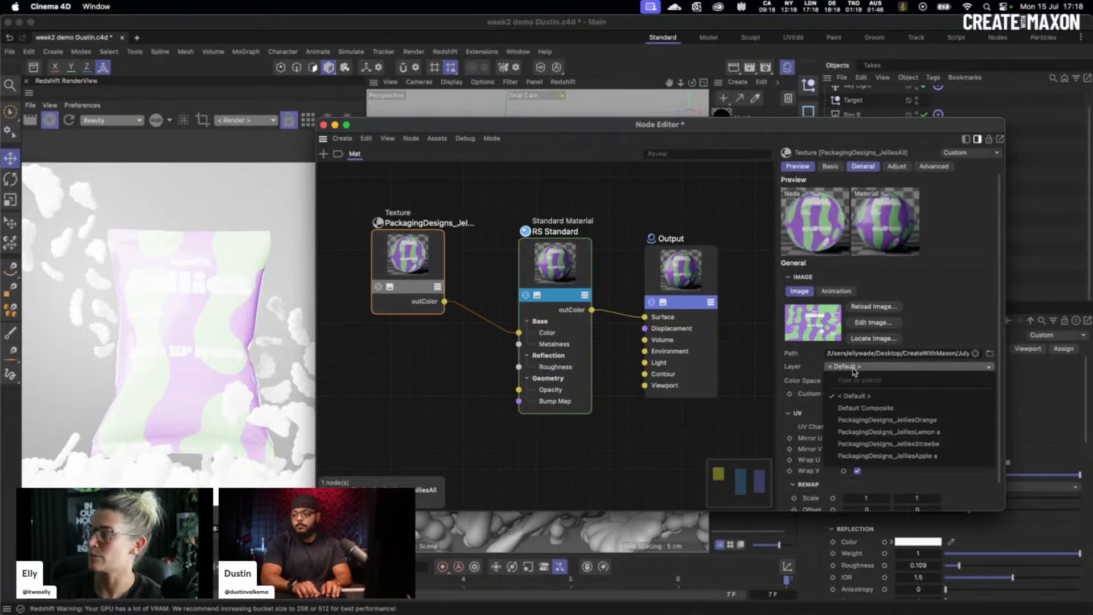
pyautogui.click(887, 421)
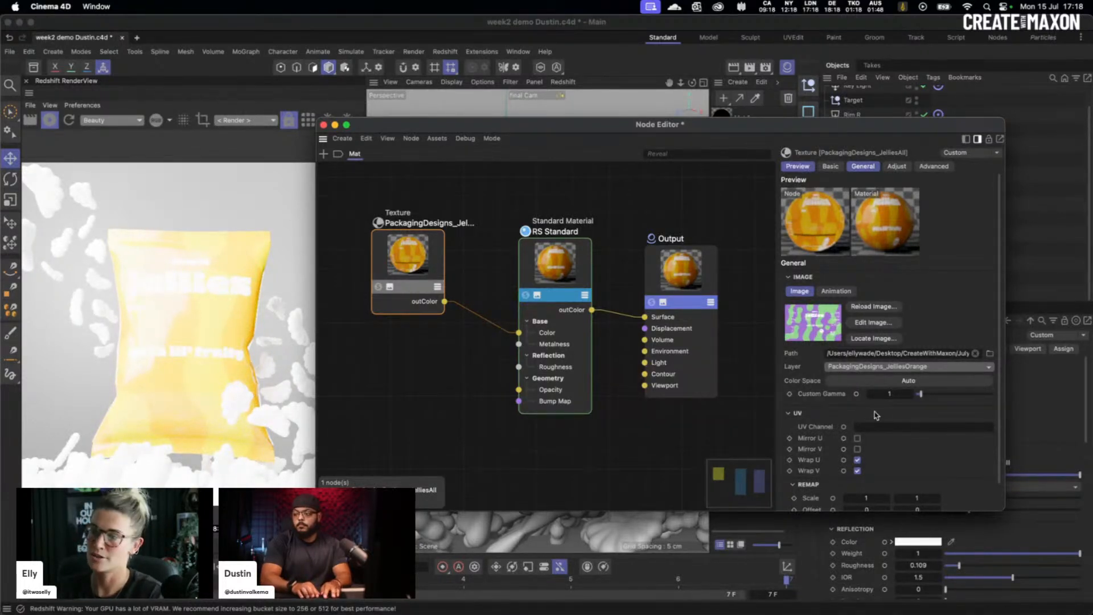
pyautogui.click(872, 367)
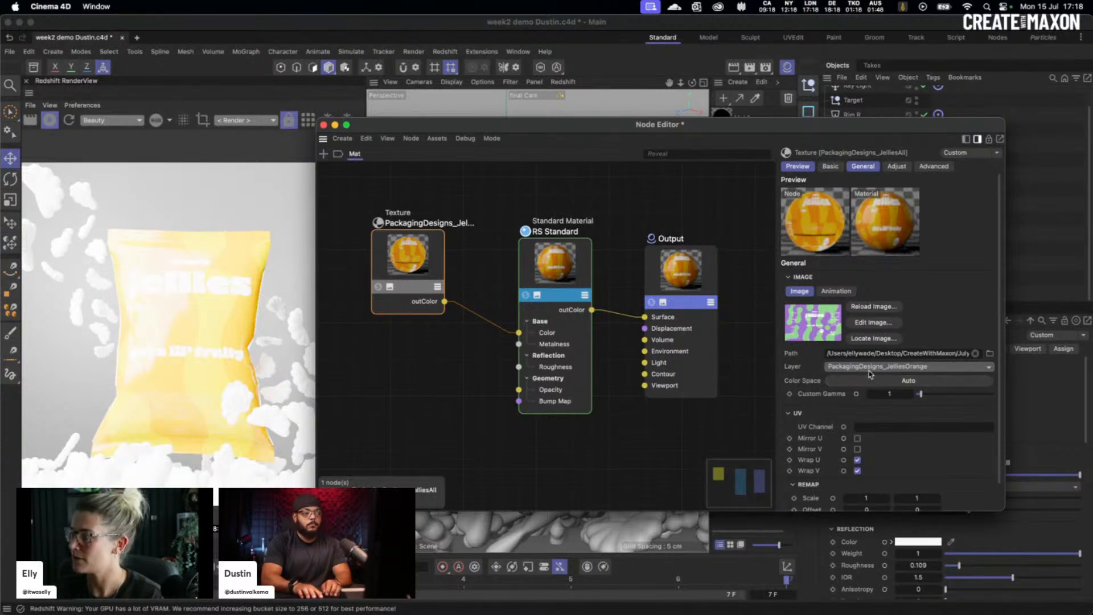
pyautogui.click(911, 432)
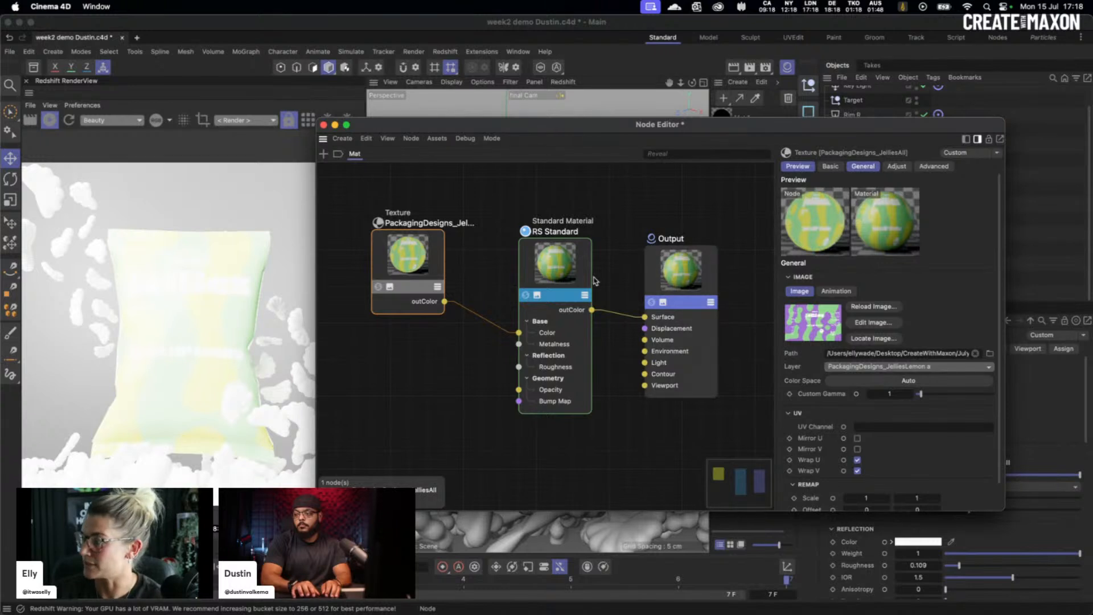
# Step: Adjust the positions of the RS Standard and texture nodes, and set the texture's layer to PackagingDesigns_JelliesOrange
pyautogui.moveTo(588, 282); pyautogui.dragTo(587, 266)
pyautogui.moveTo(433, 265); pyautogui.dragTo(444, 261)
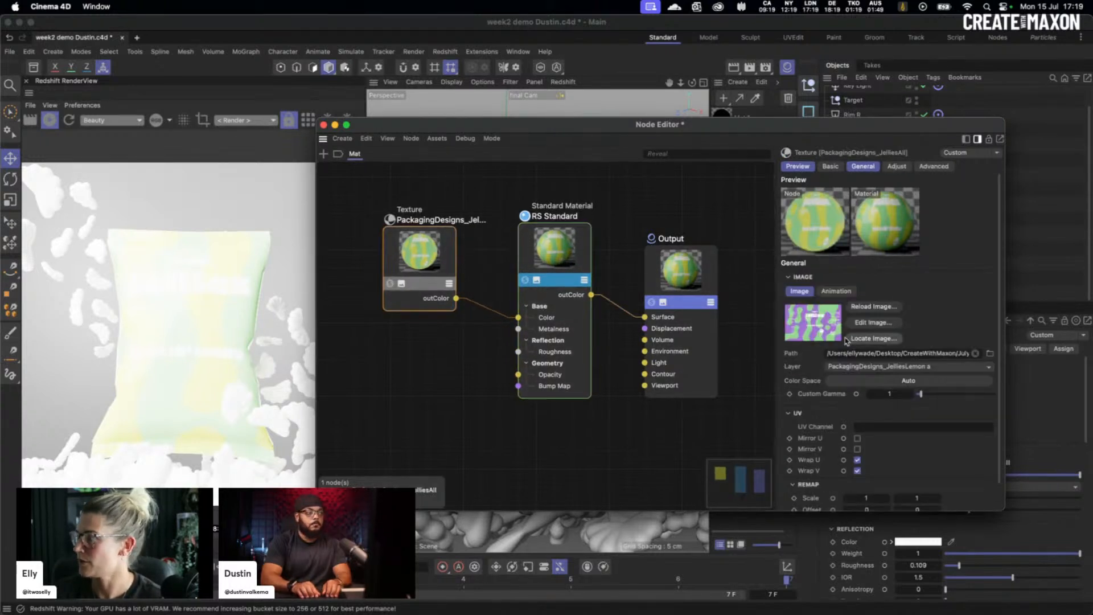
pyautogui.click(898, 366)
pyautogui.click(864, 420)
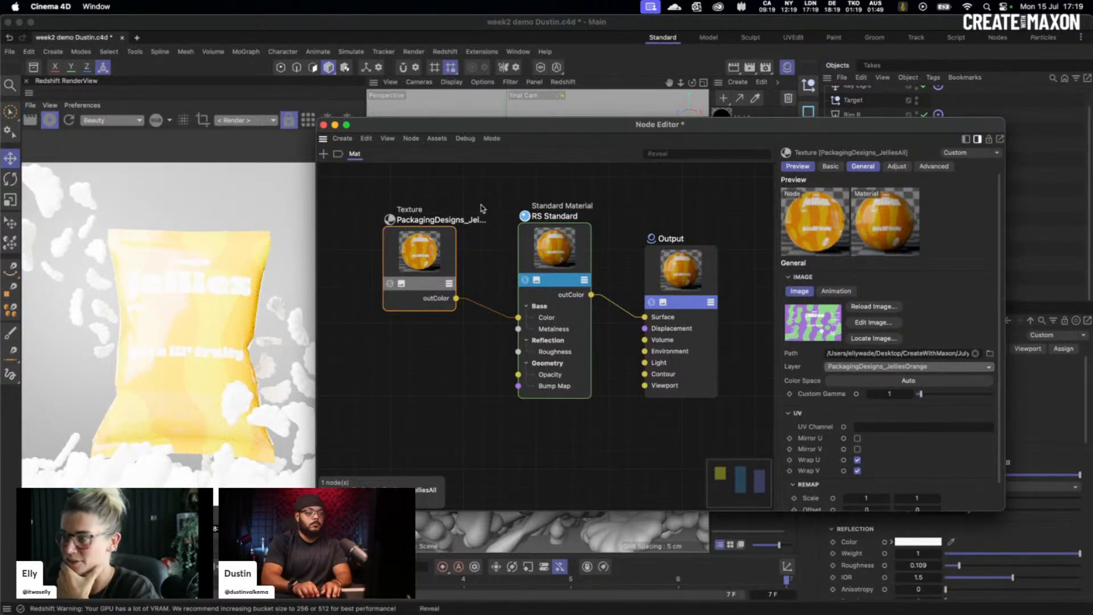
# Step: Try a reflection roughness of 0.694 on the RS Standard material, settle on 0.062, and stop the live render
pyautogui.moveTo(447, 263); pyautogui.dragTo(443, 262)
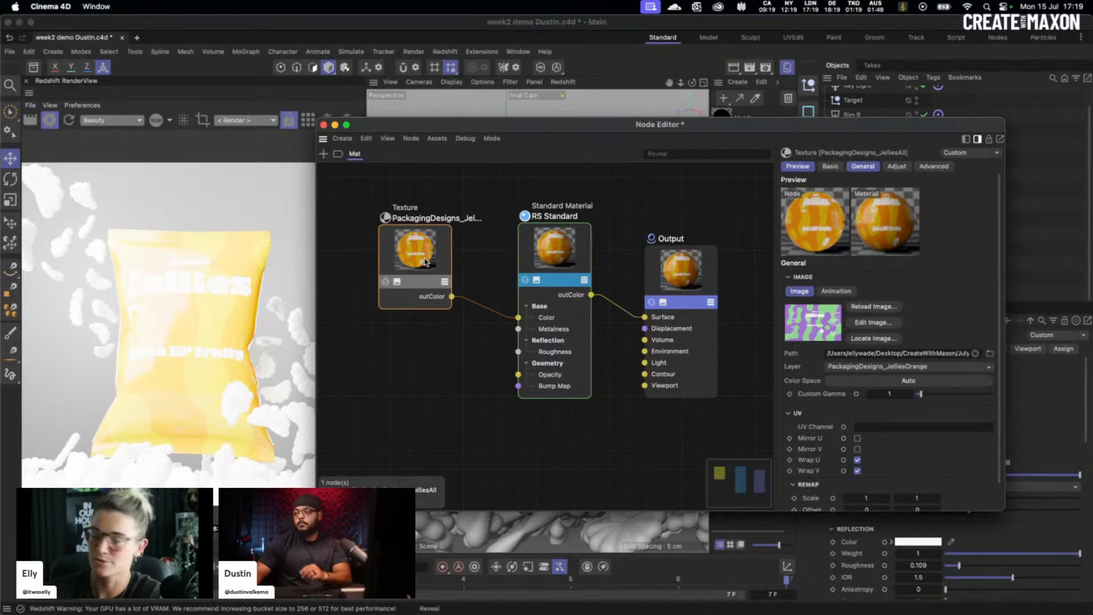
pyautogui.click(584, 242)
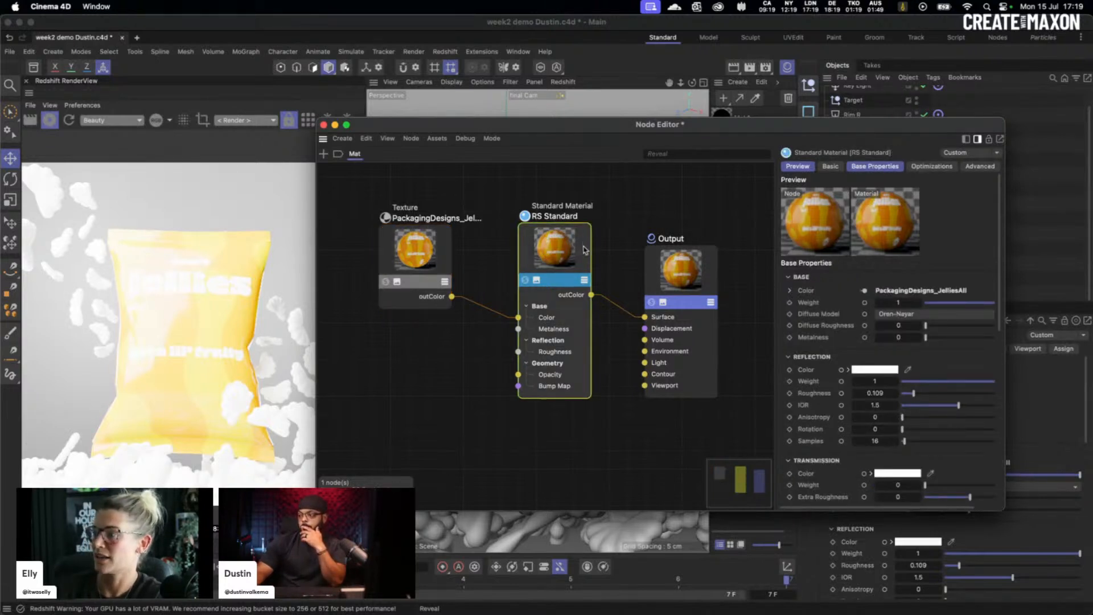
pyautogui.moveTo(831, 128); pyautogui.dragTo(780, 115)
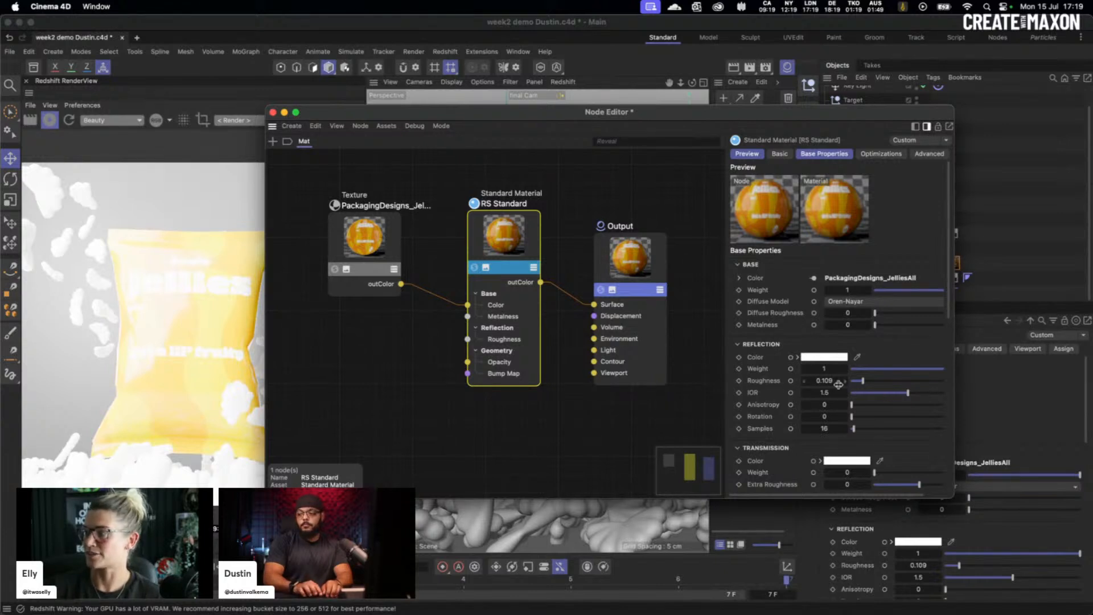
pyautogui.moveTo(884, 381); pyautogui.dragTo(930, 381)
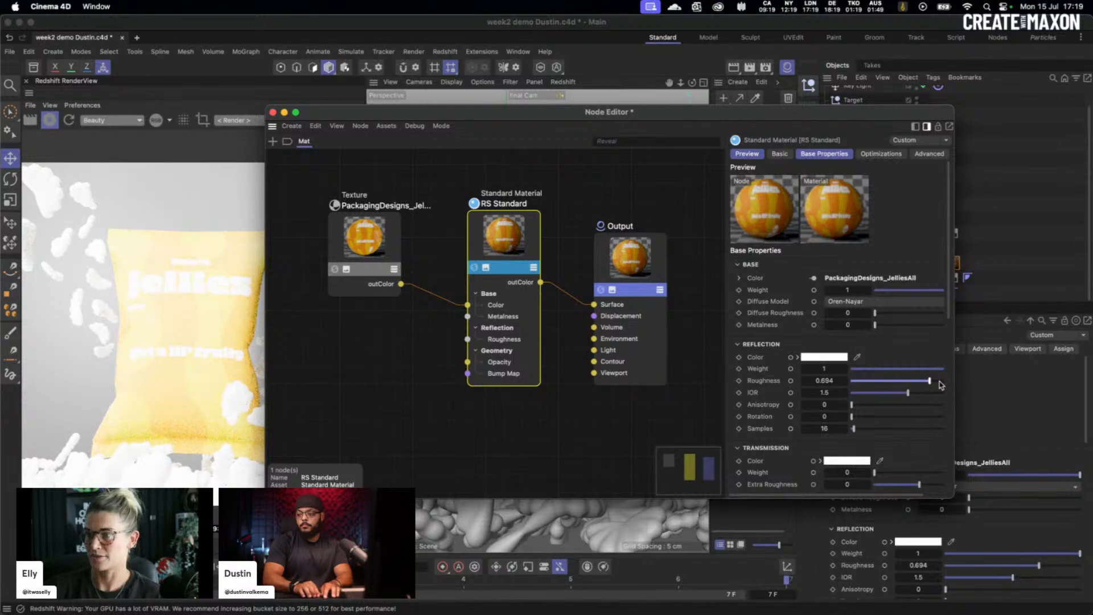
pyautogui.moveTo(934, 383); pyautogui.dragTo(856, 381)
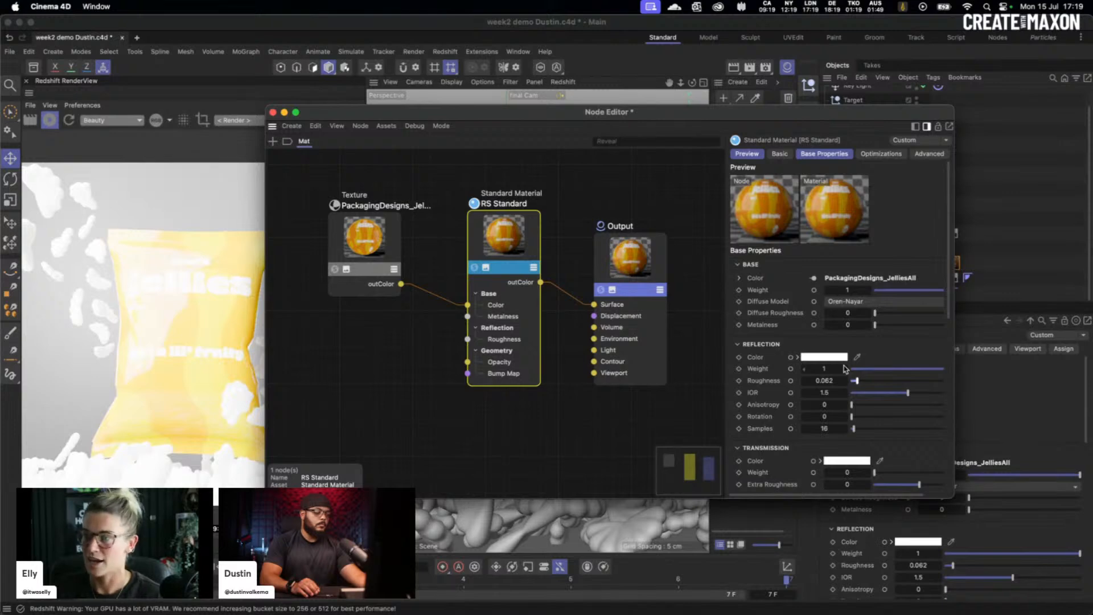
pyautogui.click(49, 120)
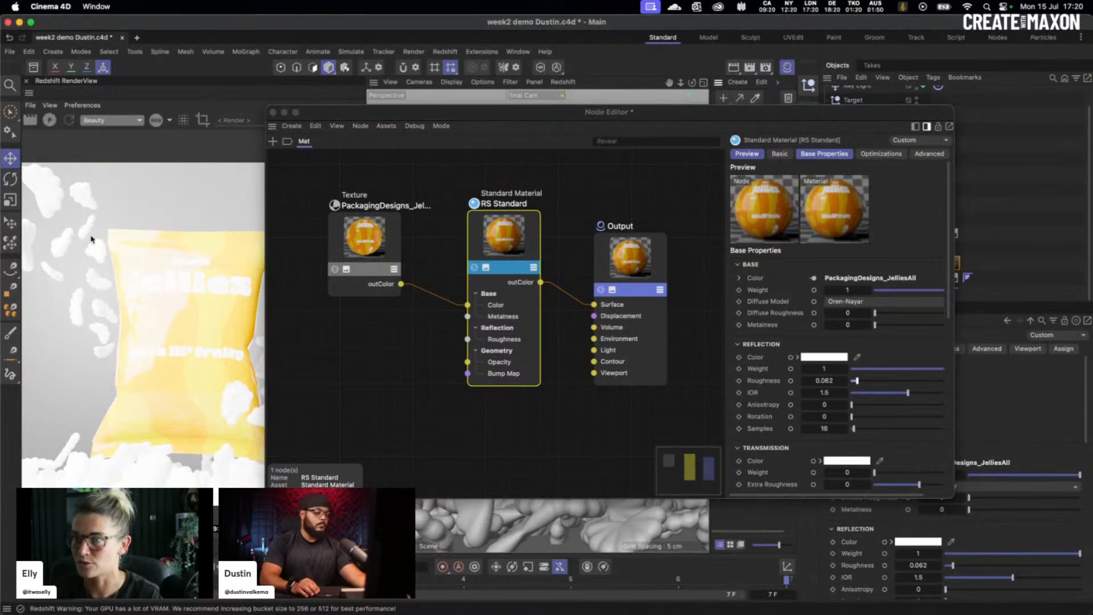
# Step: Switch to Photoshop, bring up the Orange artboard in PackagingDesigns_Jellies.psd, and expand its layers
pyautogui.moveTo(103, 605)
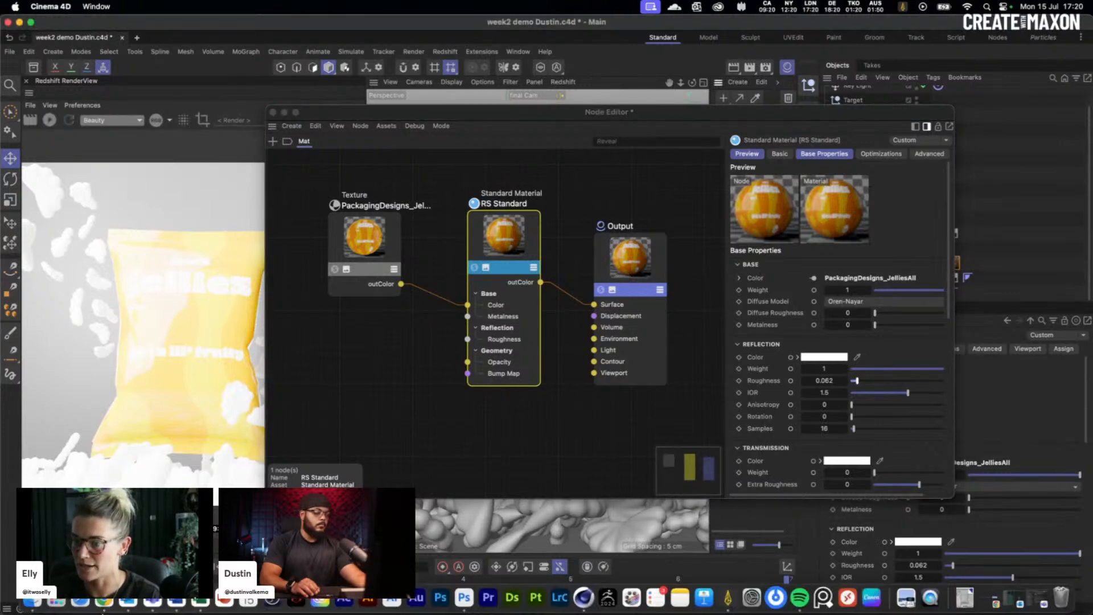
pyautogui.click(464, 598)
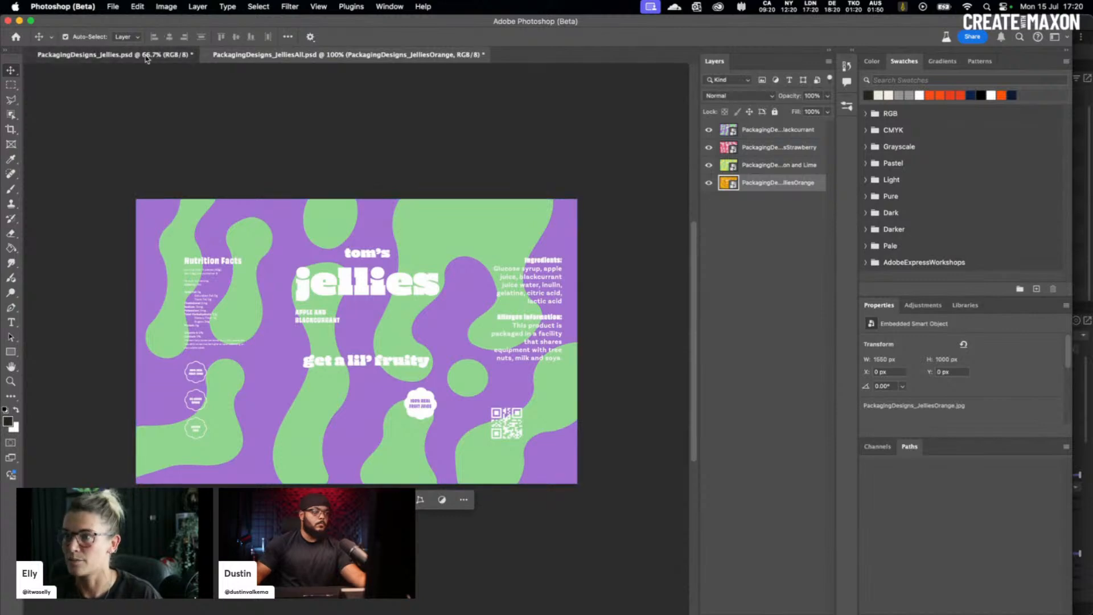
pyautogui.click(114, 54)
pyautogui.moveTo(135, 208); pyautogui.dragTo(285, 249)
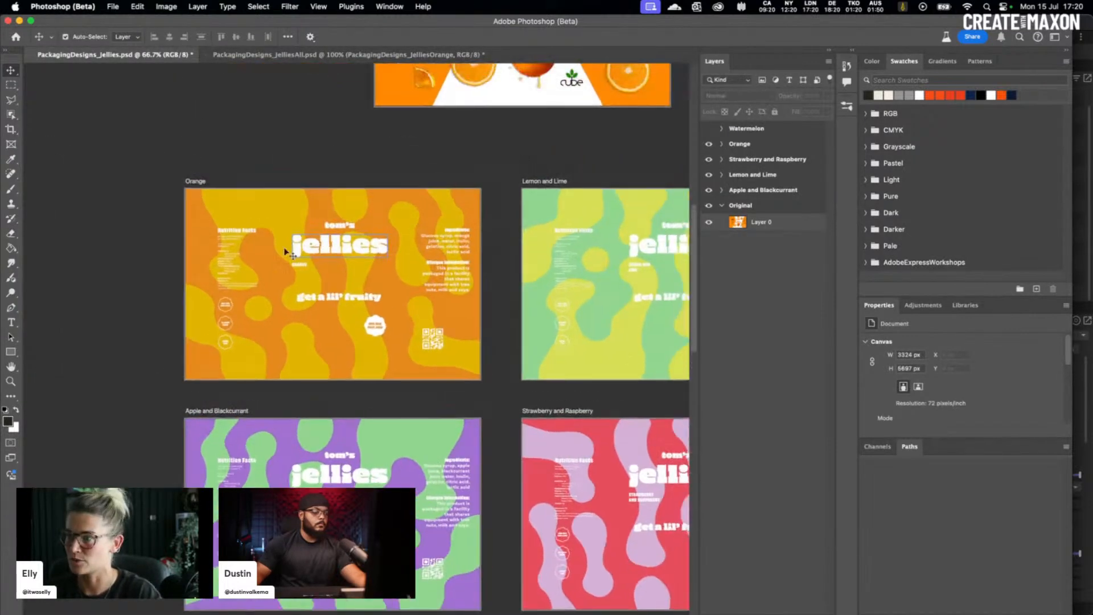
pyautogui.press('super+plus')
pyautogui.moveTo(381, 255); pyautogui.dragTo(409, 299)
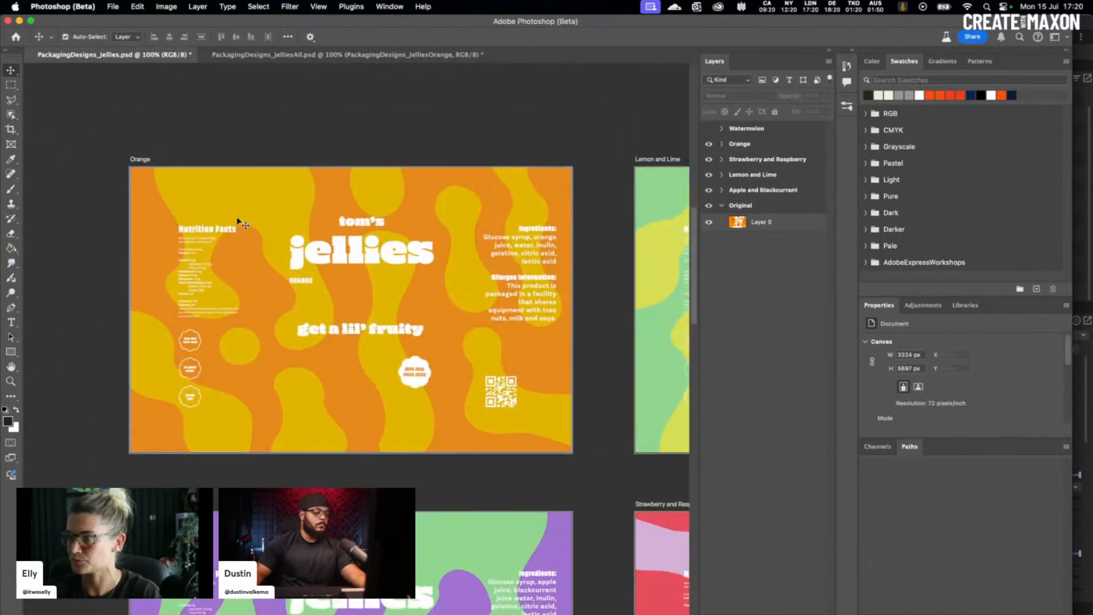
pyautogui.click(721, 143)
pyautogui.click(741, 176)
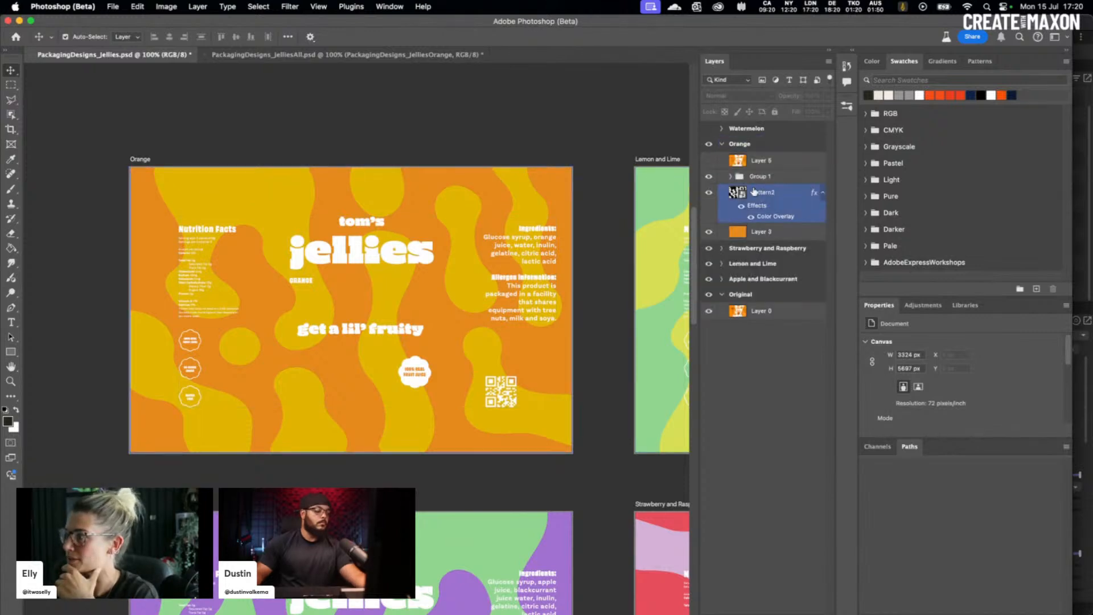
# Step: Hide Group 1 with the text in the Orange artboard and toggle the pattern2 layer off and on to check it
pyautogui.click(708, 177)
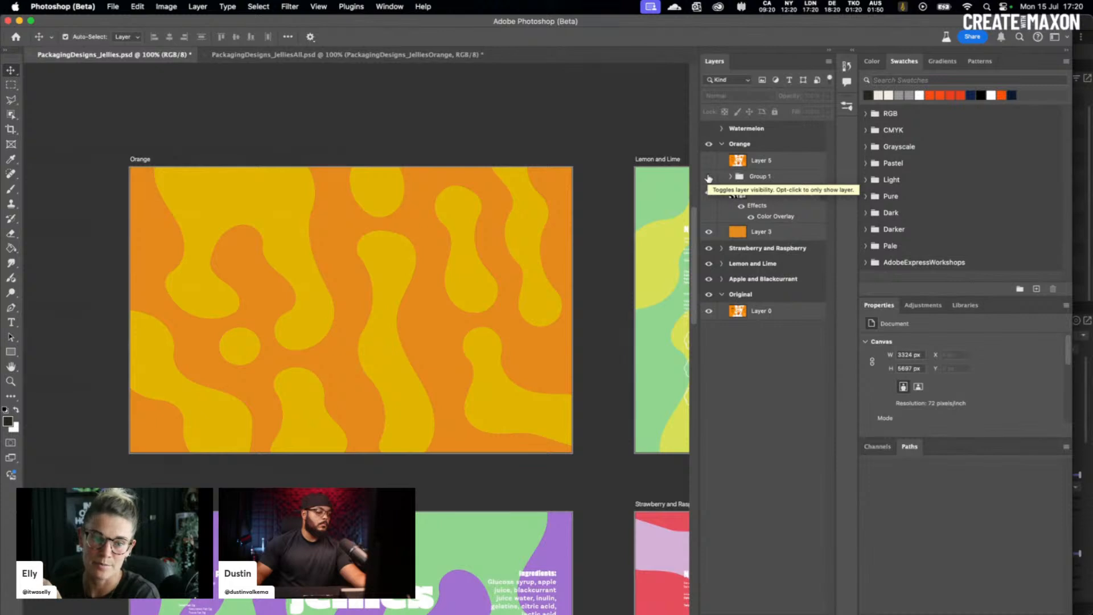
pyautogui.click(709, 178)
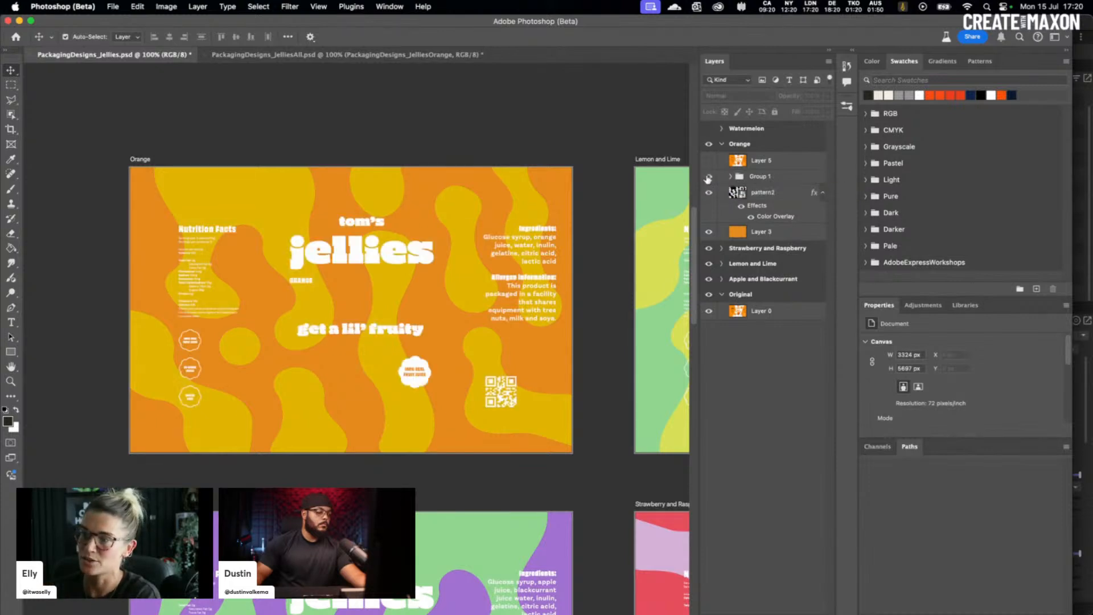
pyautogui.click(709, 177)
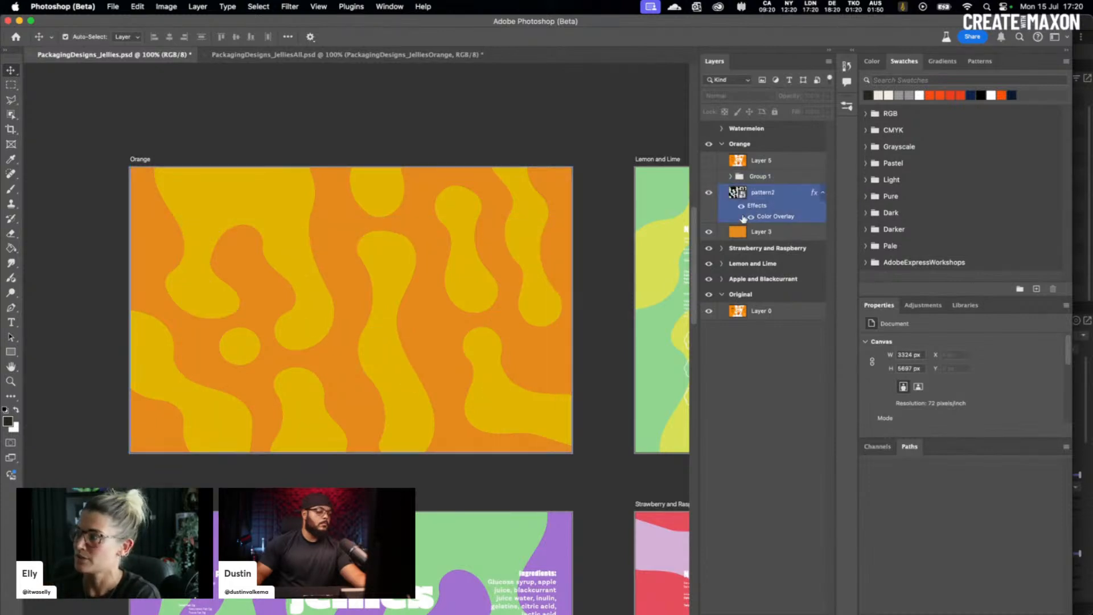
pyautogui.click(708, 192)
pyautogui.click(708, 196)
# Step: Hide the orange Layer 3 background and disable pattern2's Color Overlay, leaving only the black-and-white pattern
pyautogui.click(709, 233)
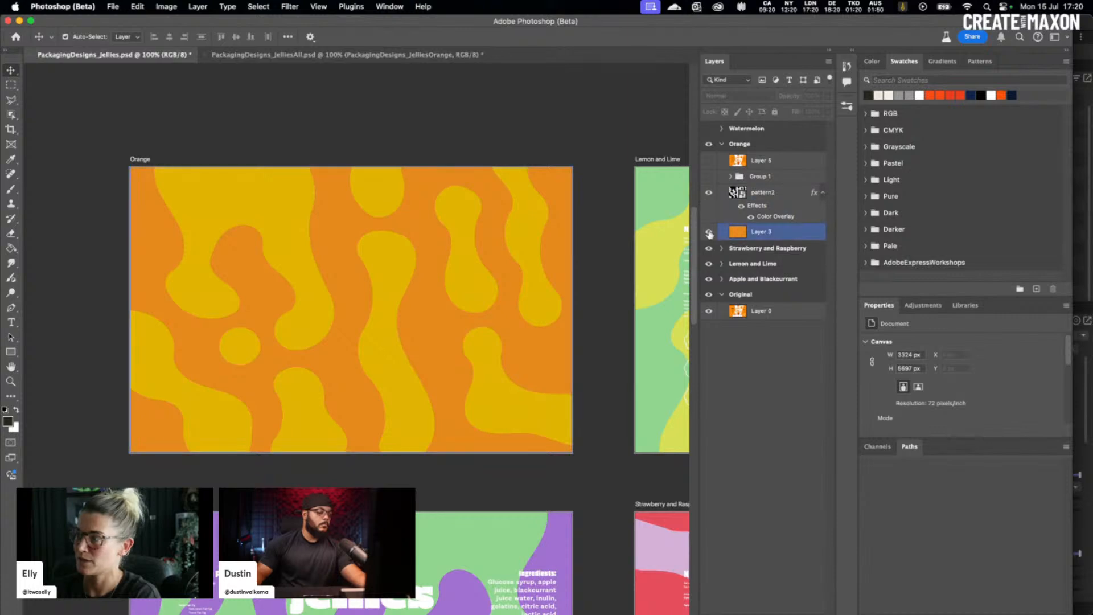
pyautogui.click(710, 232)
pyautogui.click(709, 233)
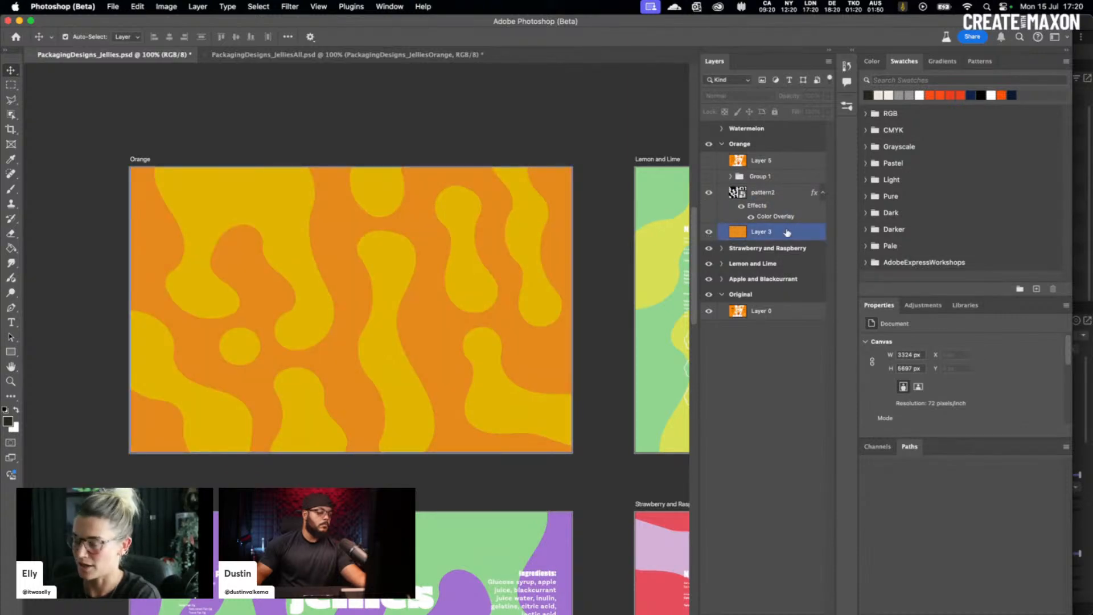
pyautogui.click(791, 203)
pyautogui.click(709, 232)
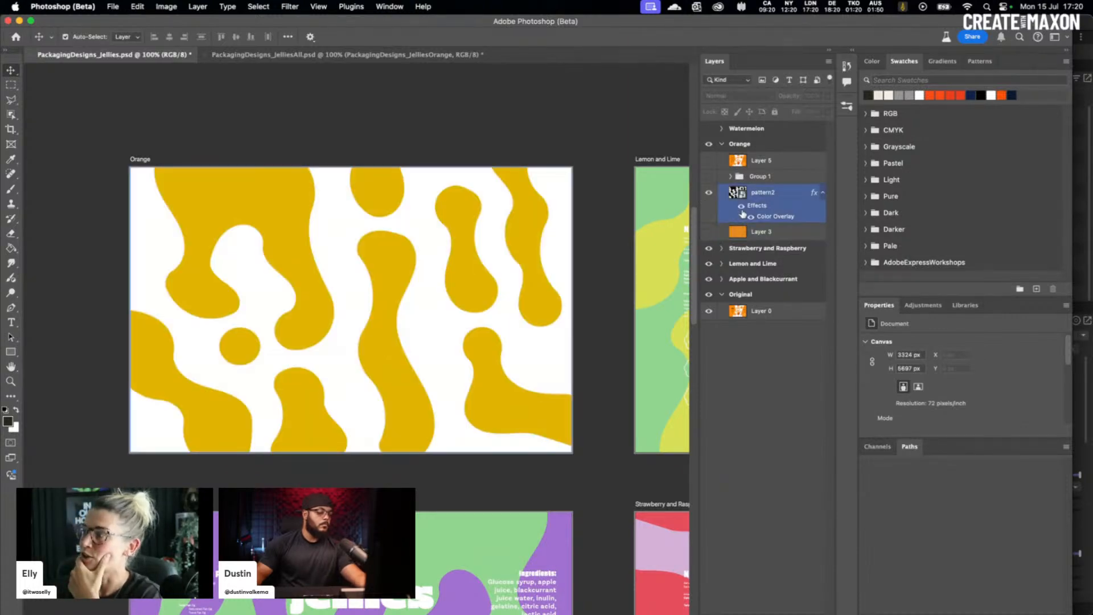
pyautogui.click(749, 216)
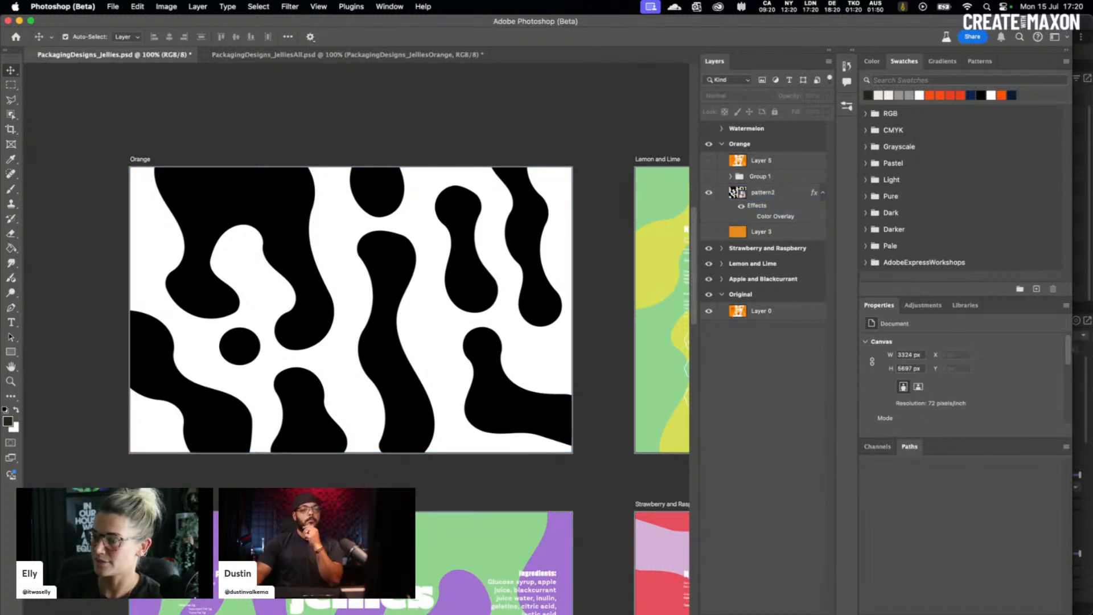
# Step: Return to Cinema 4D and add PackagingDesigns_Jellies_RoughnessOrange.jpg from the Textures folder to the material graph as a texture node
pyautogui.moveTo(433, 606)
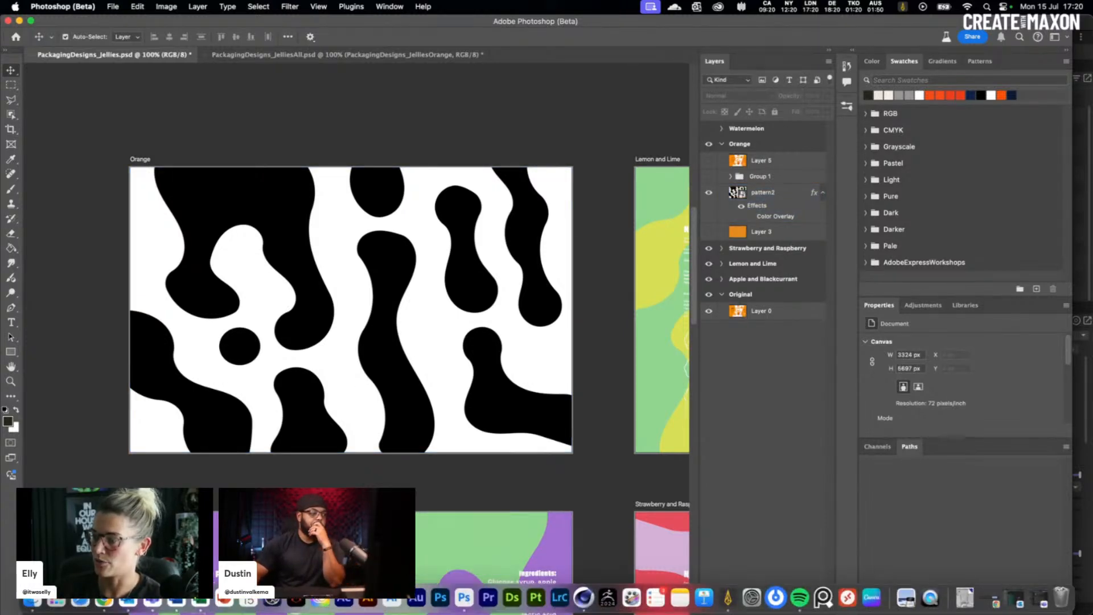
pyautogui.click(584, 597)
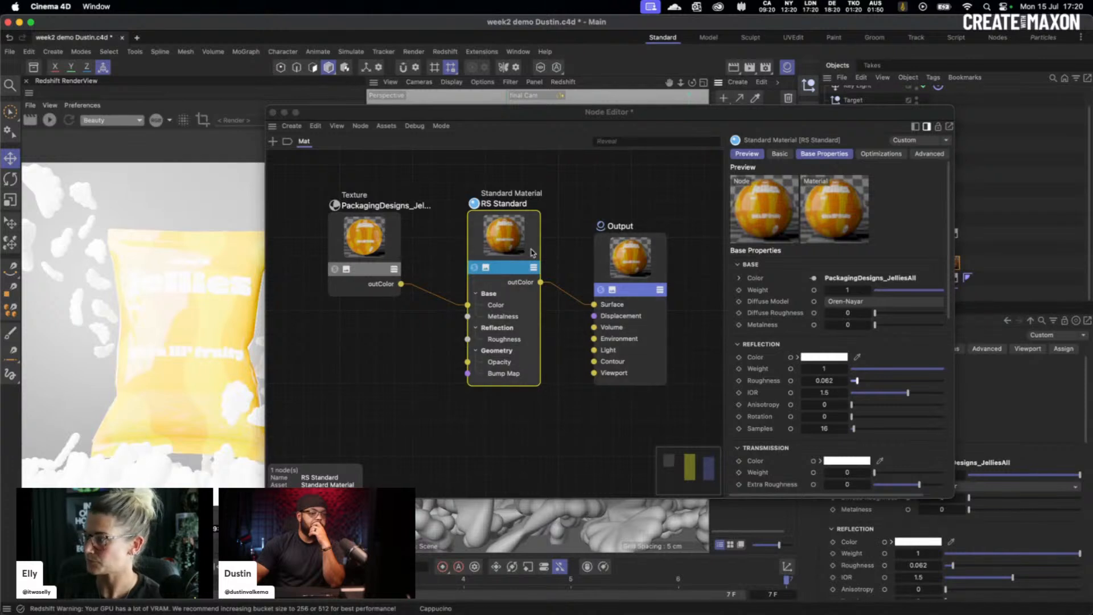
pyautogui.click(533, 252)
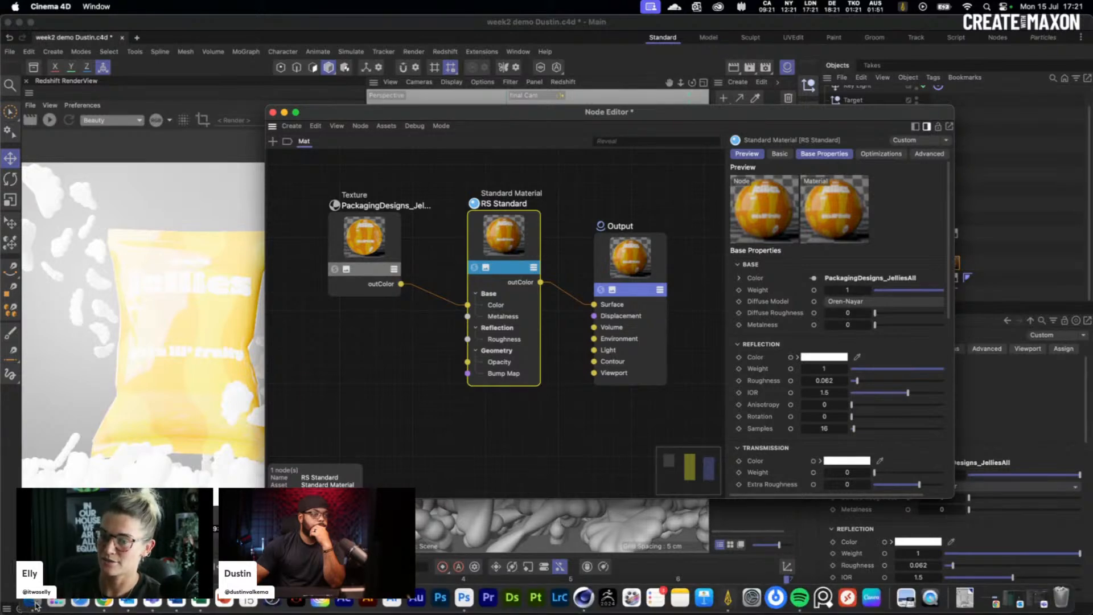
pyautogui.click(35, 598)
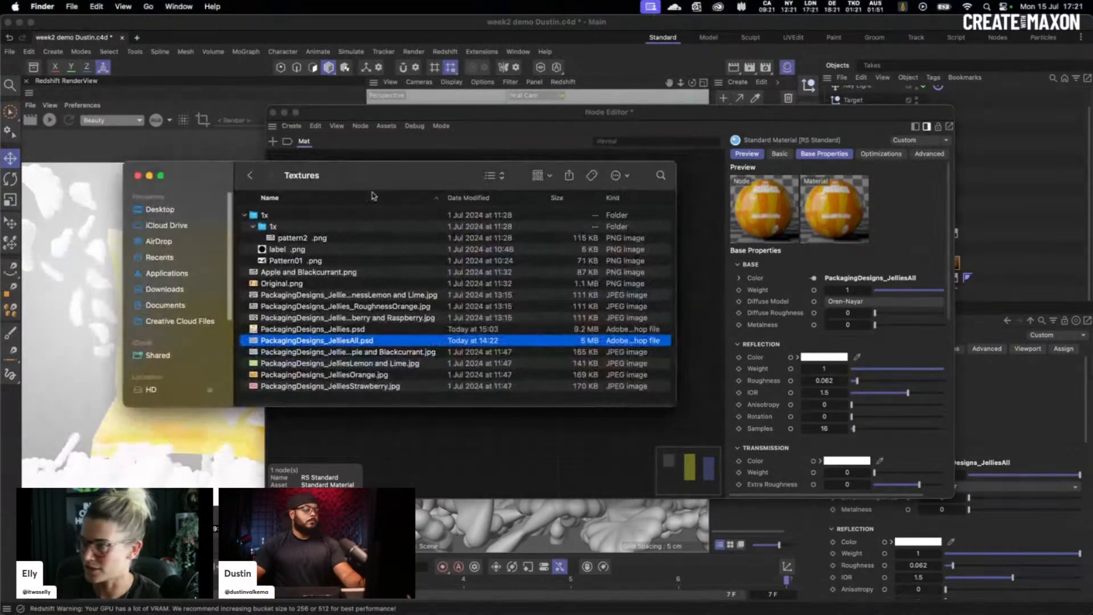
pyautogui.moveTo(395, 307); pyautogui.dragTo(411, 442)
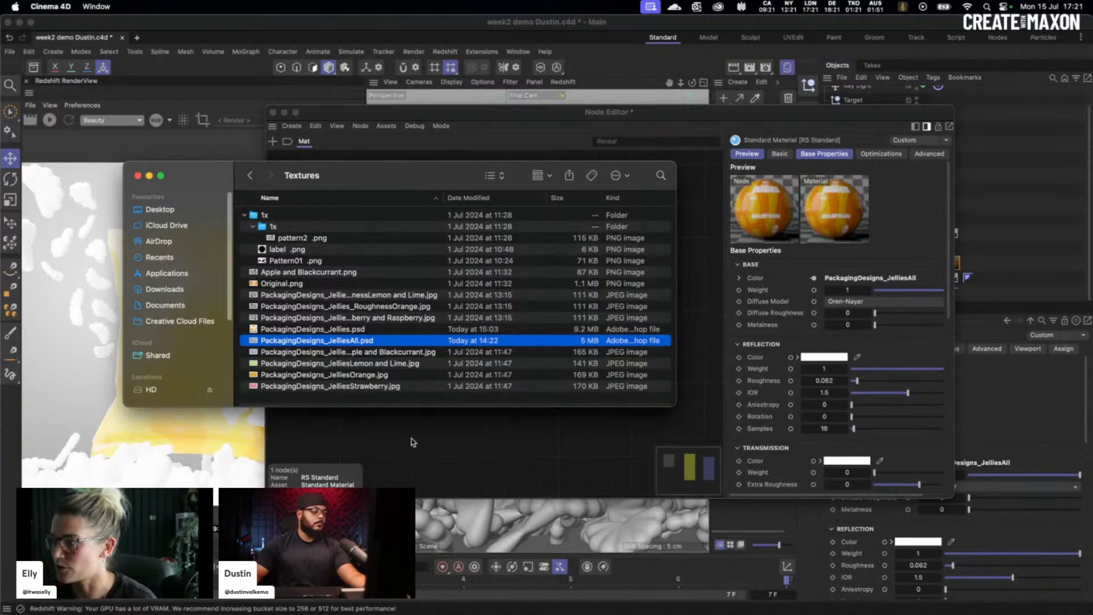
pyautogui.click(542, 280)
pyautogui.moveTo(413, 404); pyautogui.dragTo(396, 384)
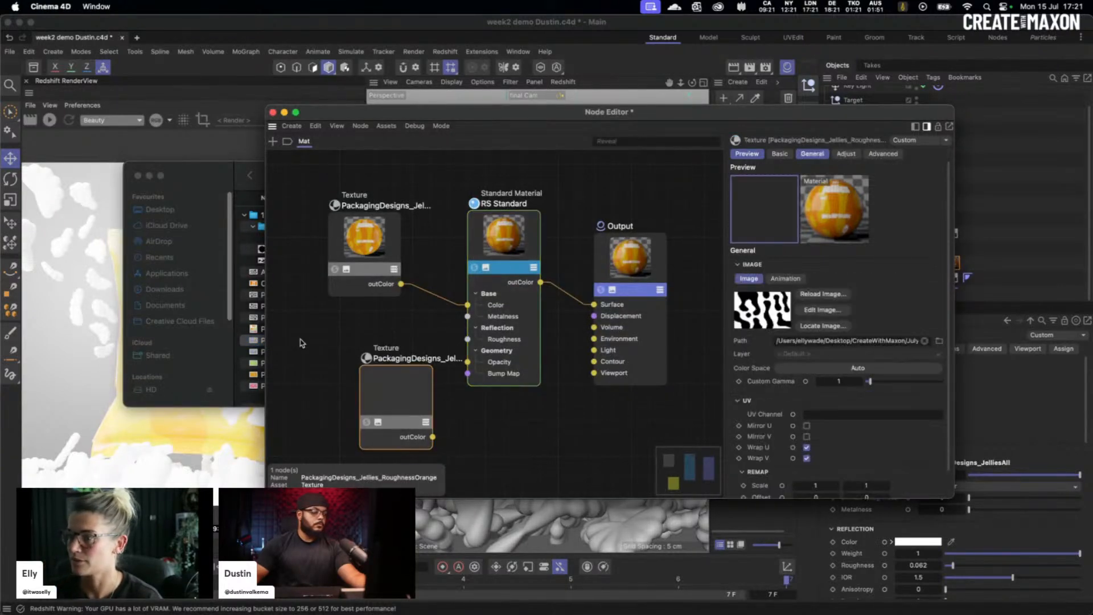
# Step: Open PackagingDesigns_Jellies_RoughnessOrange.jpg from the Textures folder to inspect the roughness pattern, and close the image
pyautogui.moveTo(221, 176); pyautogui.dragTo(172, 161)
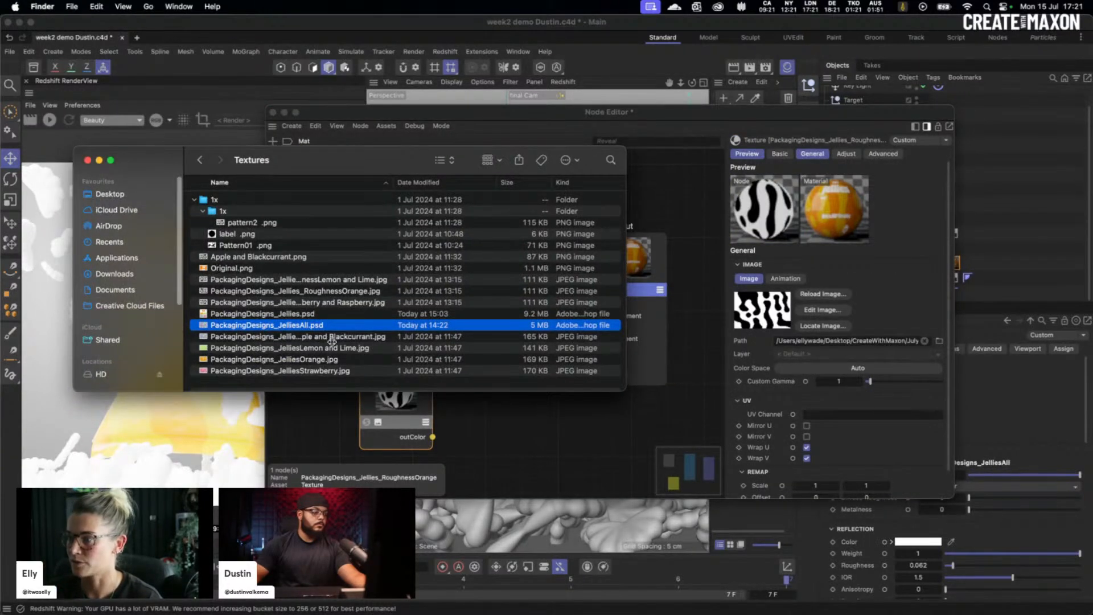
pyautogui.click(378, 318)
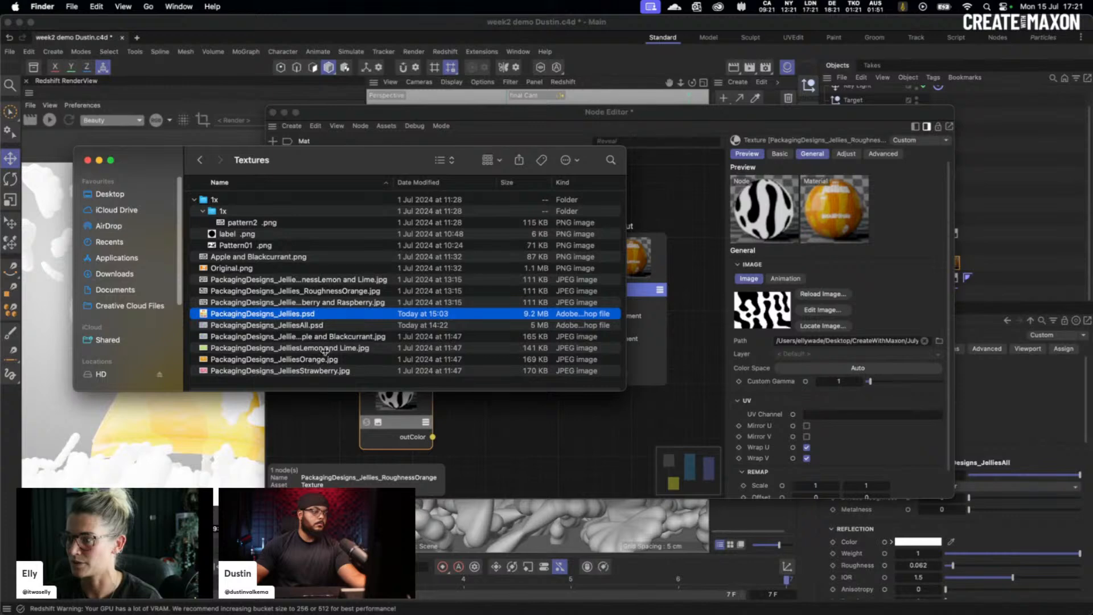
pyautogui.doubleClick(333, 292)
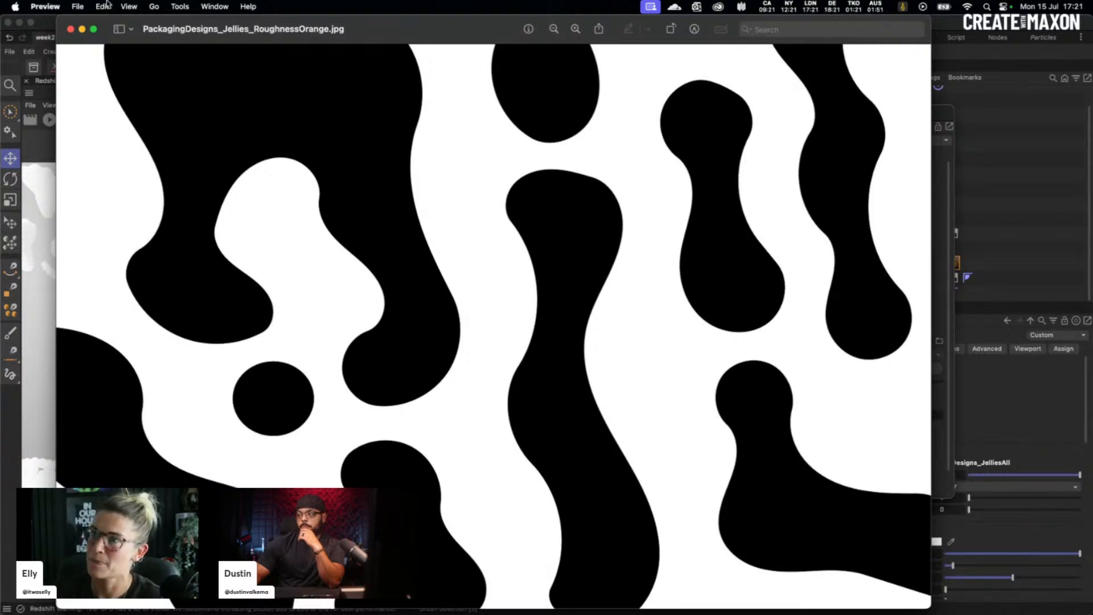
pyautogui.click(70, 28)
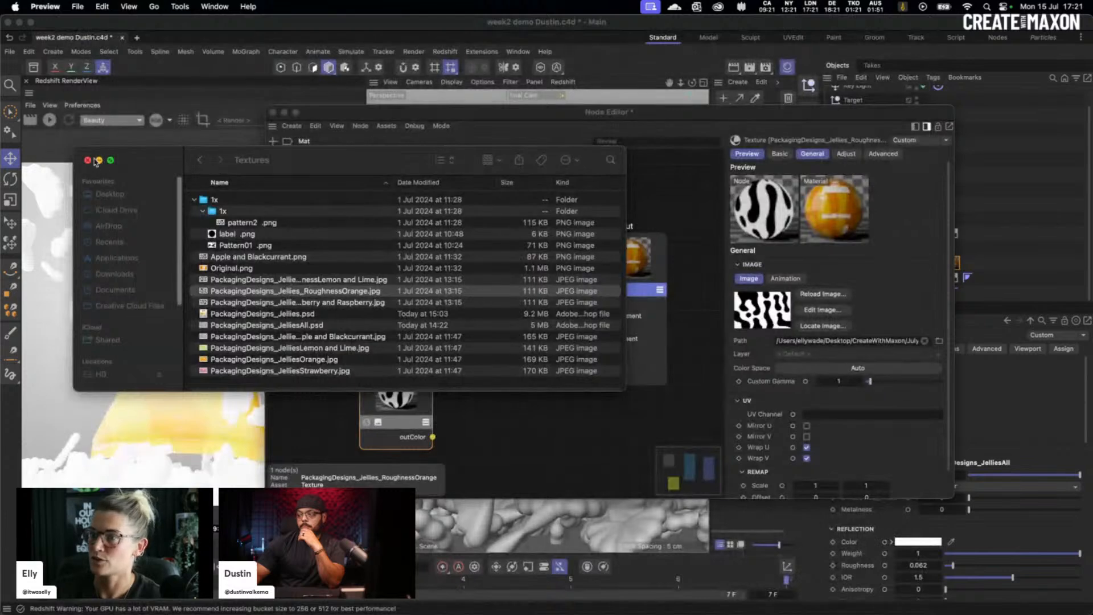
# Step: Restart the live render and connect the RoughnessOrange texture's outColor to the Roughness input of RS Standard
pyautogui.moveTo(390, 386); pyautogui.dragTo(347, 366)
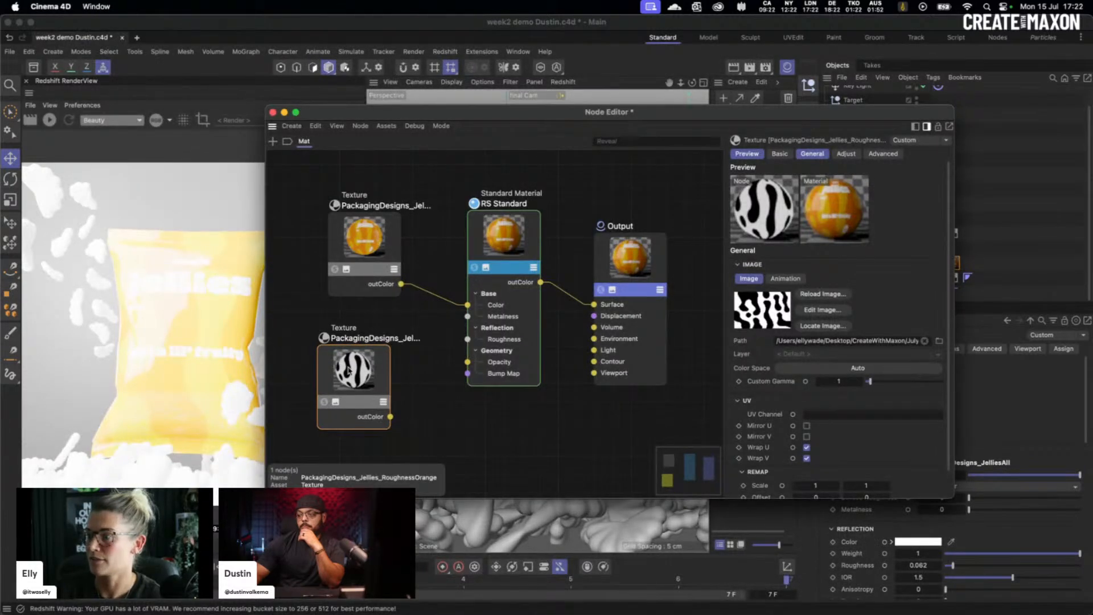
pyautogui.click(49, 119)
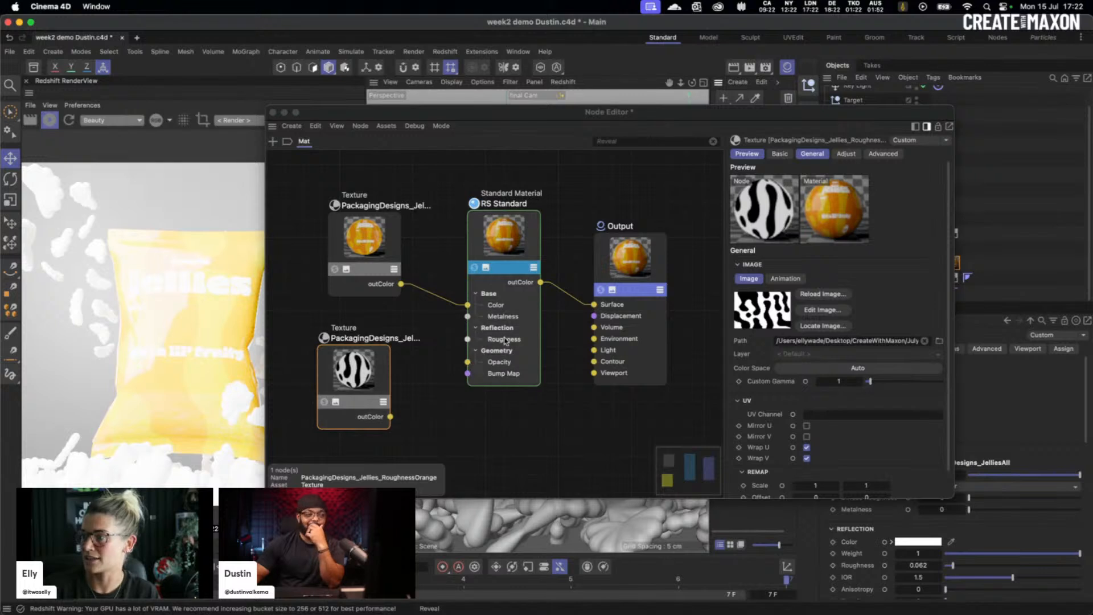
pyautogui.moveTo(384, 367); pyautogui.dragTo(376, 348)
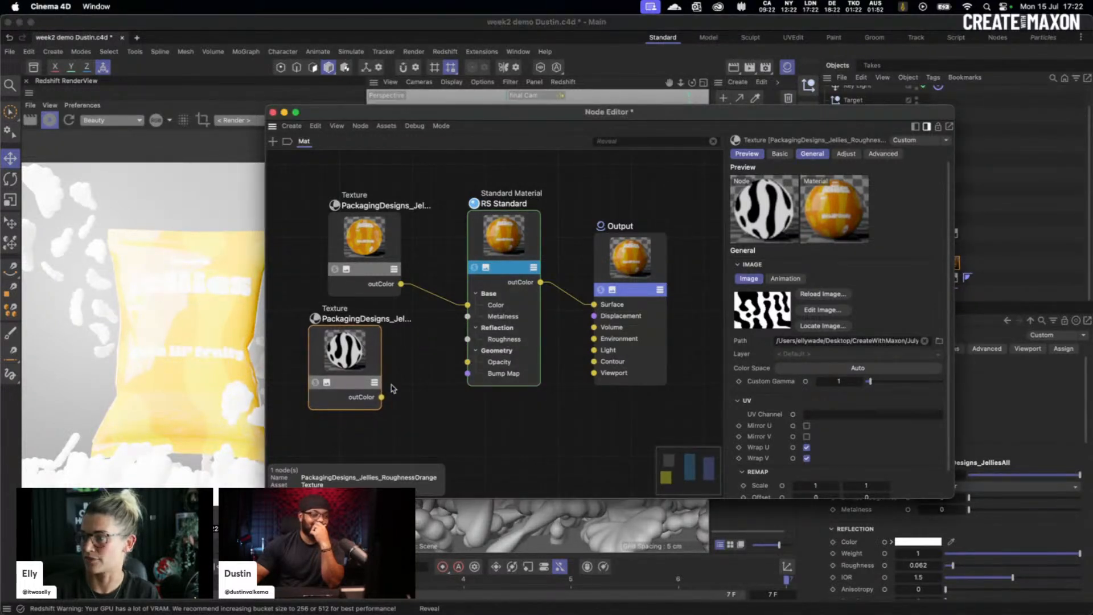
pyautogui.moveTo(392, 393); pyautogui.dragTo(468, 339)
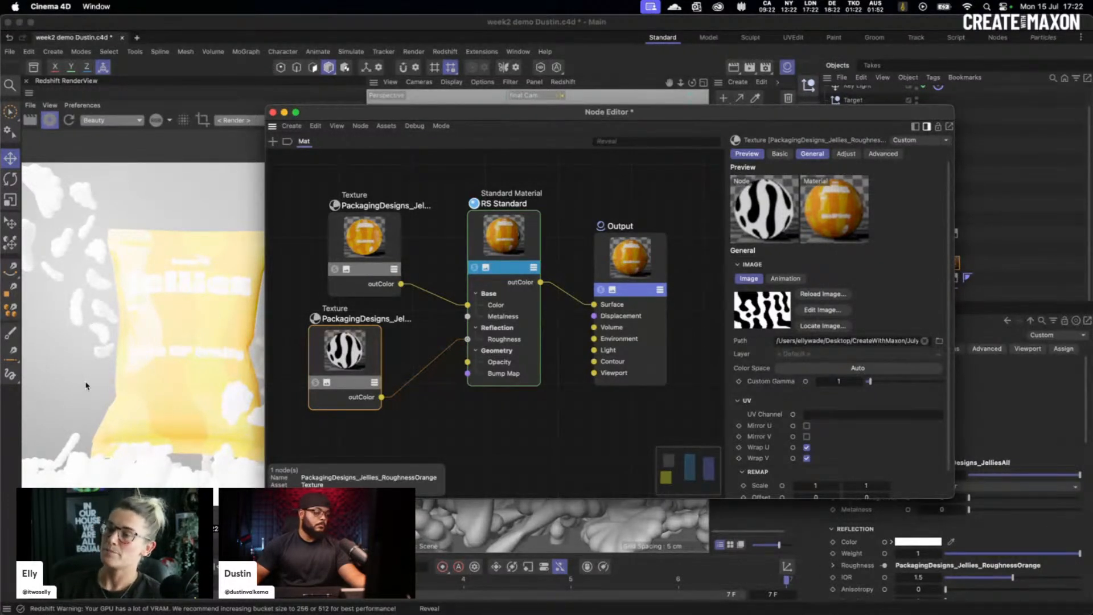
# Step: Spread out the RS Standard, Output, and RoughnessOrange texture nodes to make room between textures and material
pyautogui.moveTo(512, 238); pyautogui.dragTo(546, 248)
pyautogui.moveTo(630, 256); pyautogui.dragTo(672, 260)
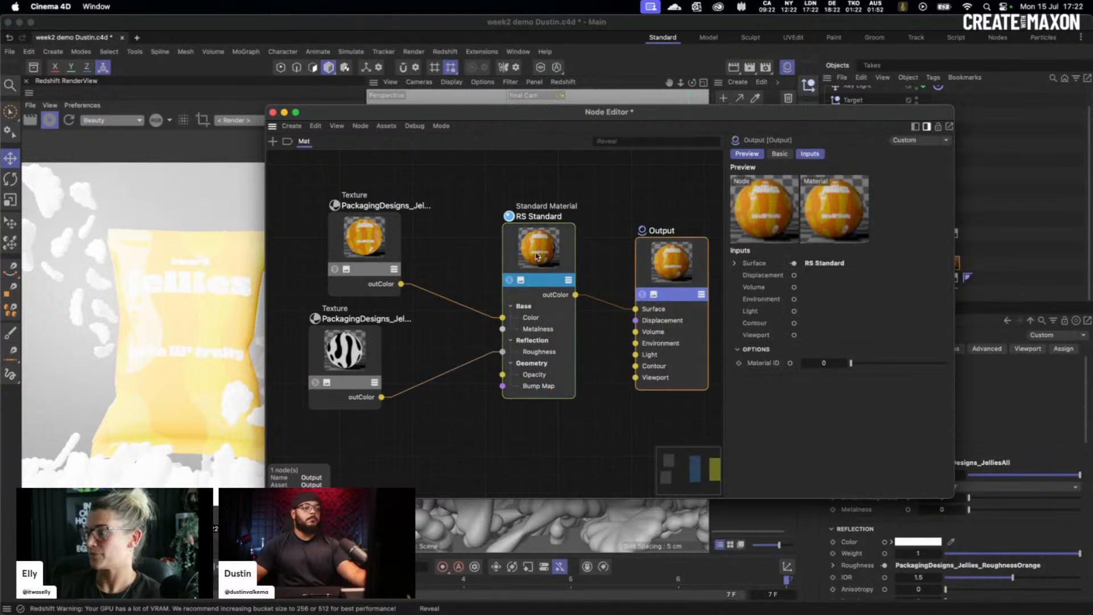
pyautogui.moveTo(546, 248); pyautogui.dragTo(565, 248)
pyautogui.moveTo(342, 347); pyautogui.dragTo(327, 353)
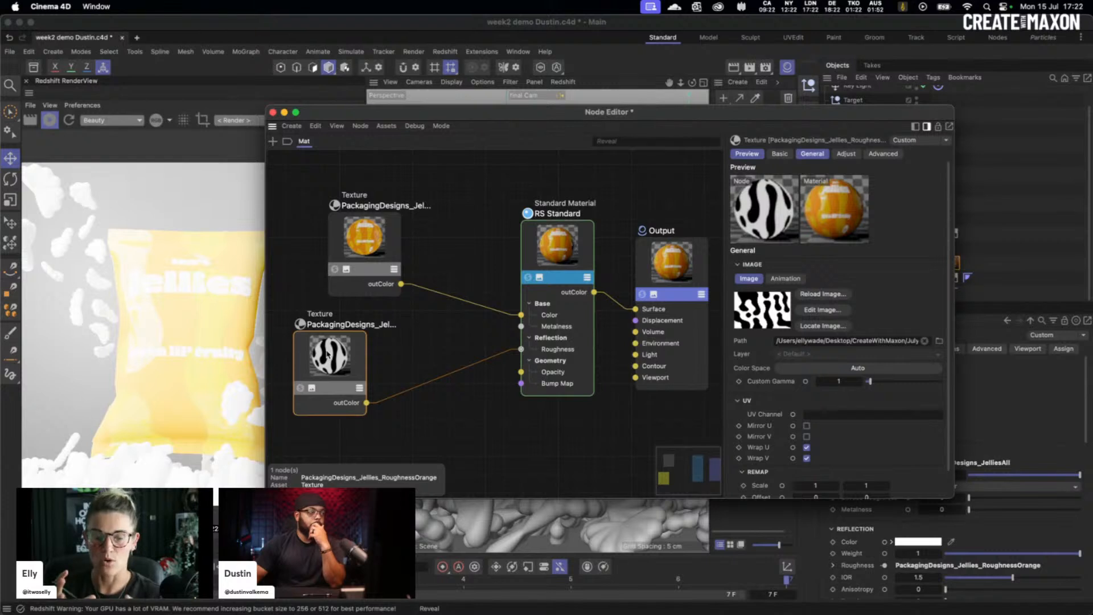
# Step: Add a Ramp node between the RoughnessOrange texture and the Roughness input of RS Standard
pyautogui.doubleClick(422, 346)
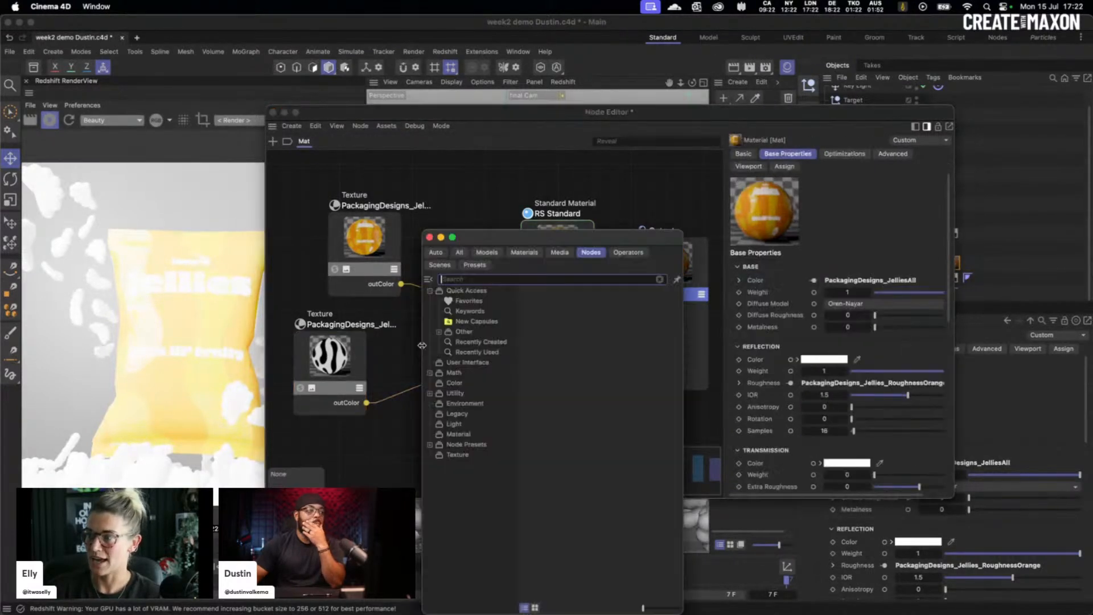
pyautogui.write('ram')
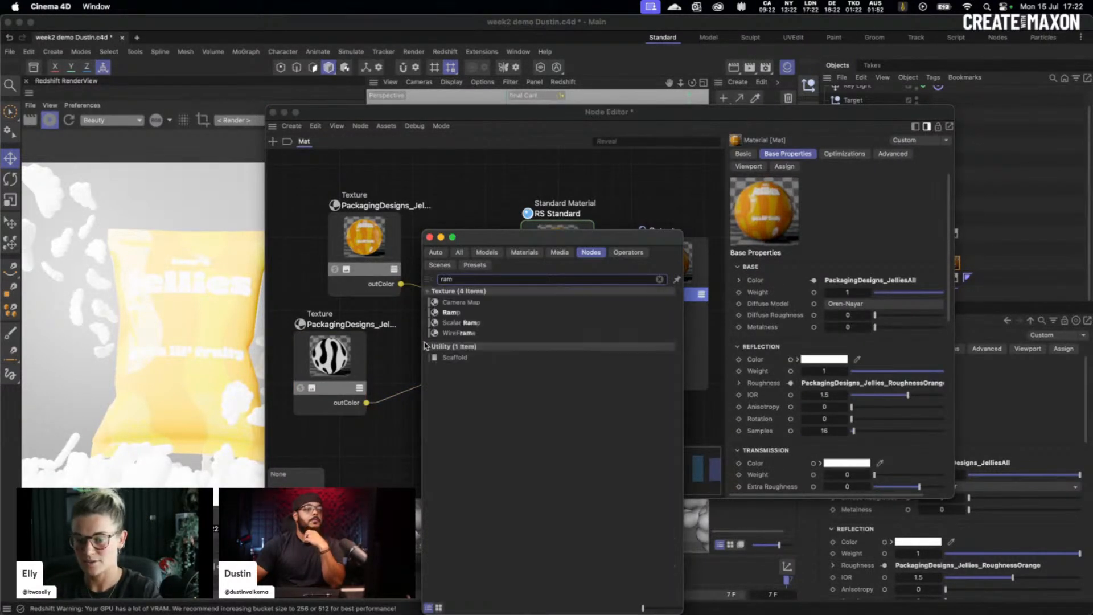
pyautogui.write('p')
pyautogui.press('Down')
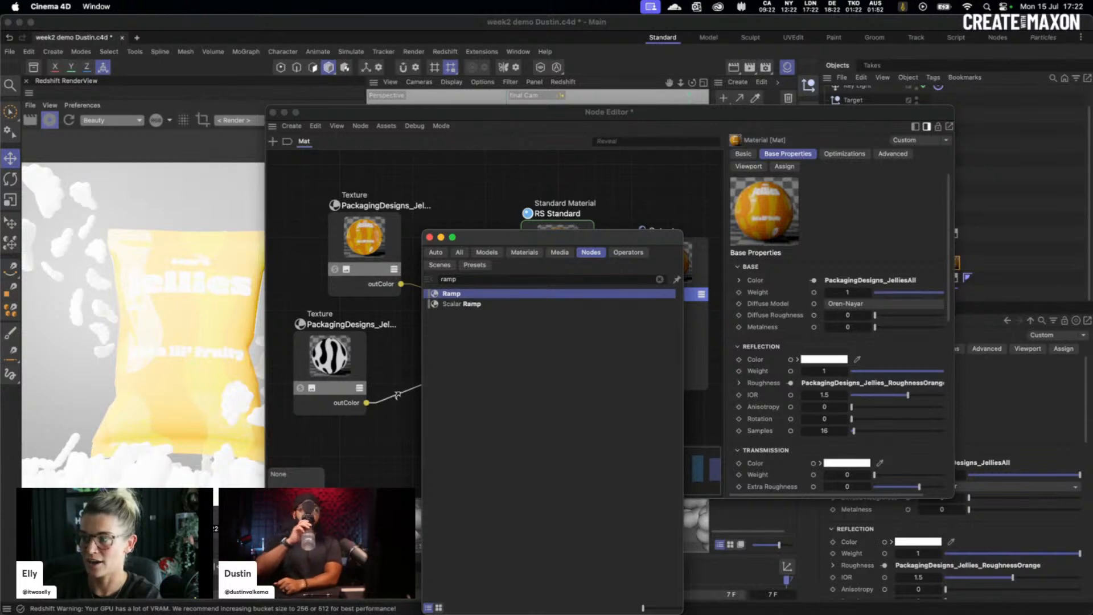
pyautogui.press('Return')
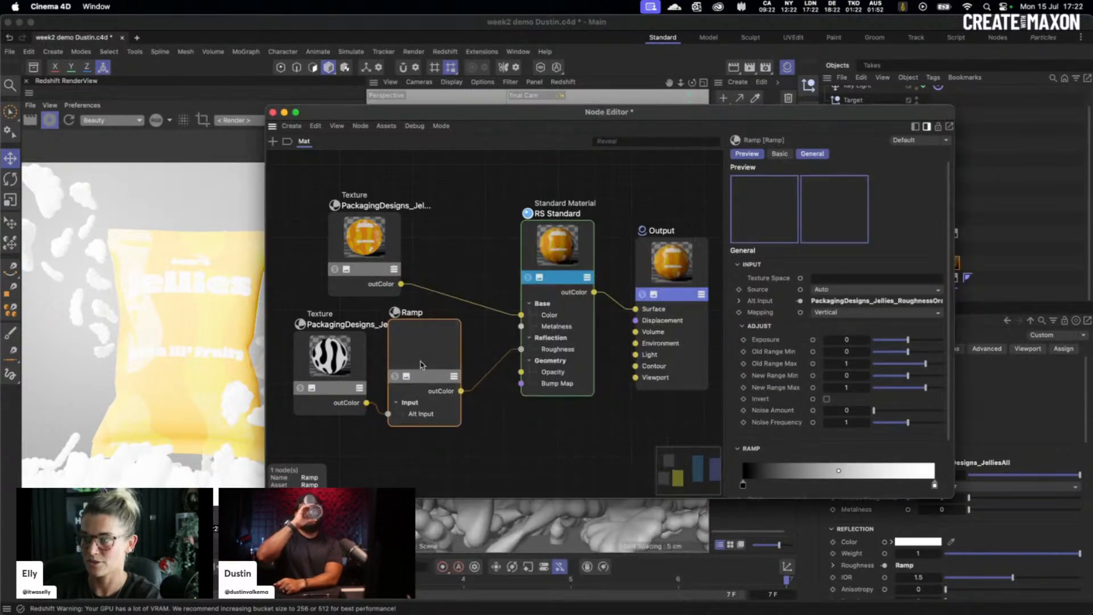
# Step: Solo the Ramp node's output in the render and space the node out between the roughness texture and RS Standard
pyautogui.click(402, 378)
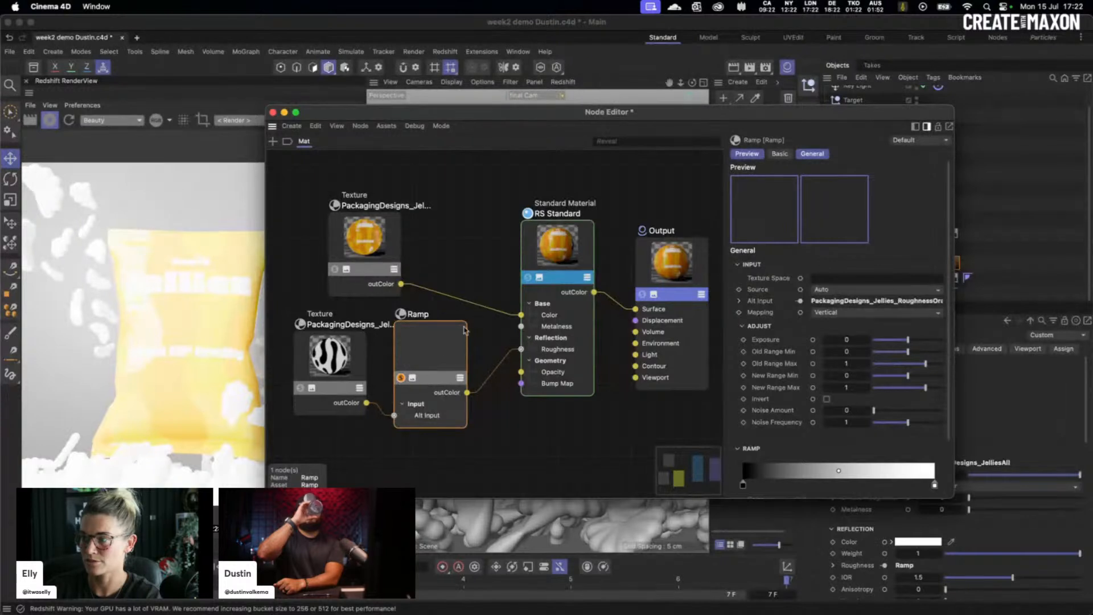
pyautogui.moveTo(411, 358); pyautogui.dragTo(425, 358)
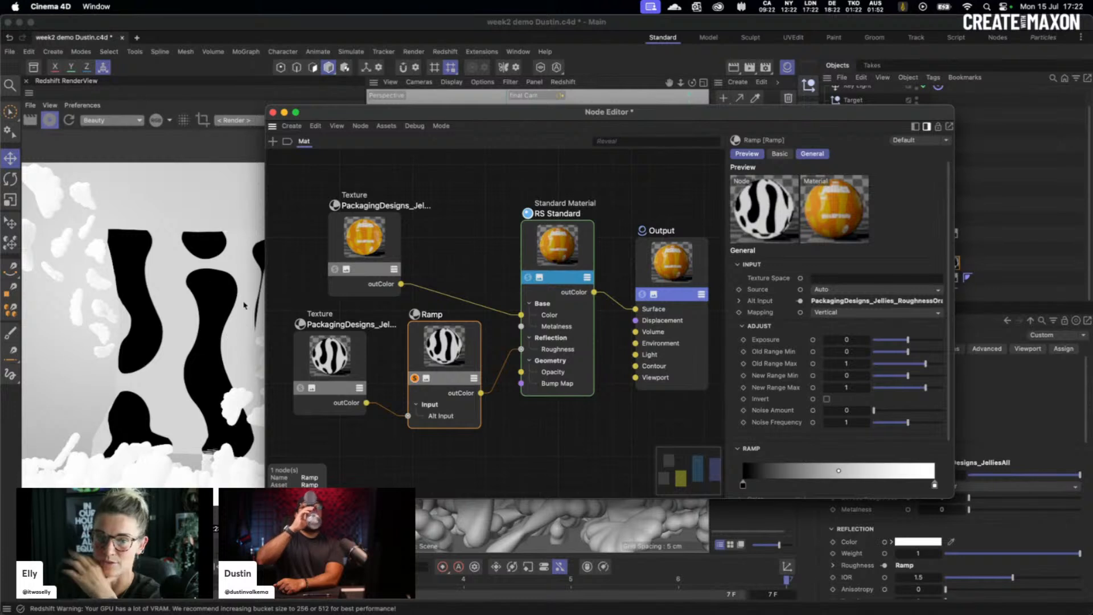
pyautogui.moveTo(446, 356); pyautogui.dragTo(436, 356)
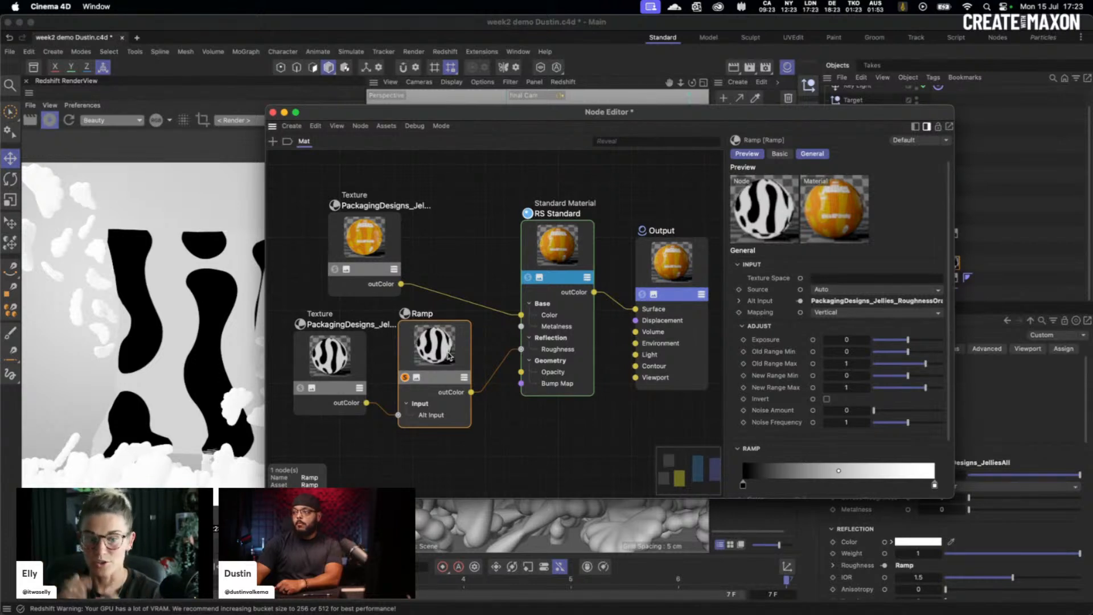
# Step: Set the black knot at the start of the ramp to a dark grey with a V value of 10%
pyautogui.scroll(-3, 884, 354)
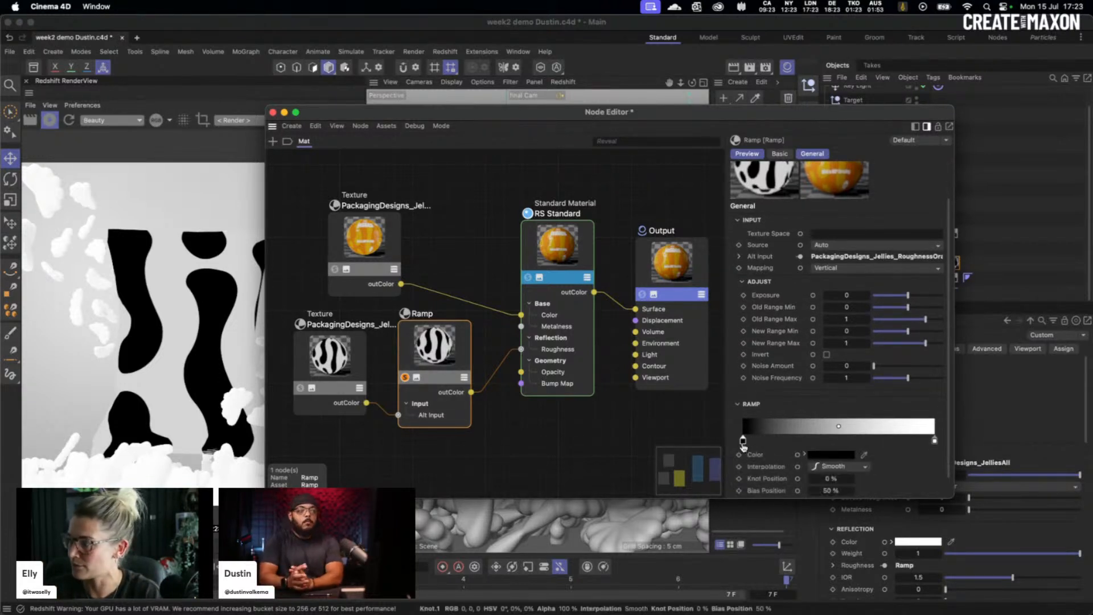
pyautogui.scroll(-2, 829, 447)
pyautogui.click(834, 430)
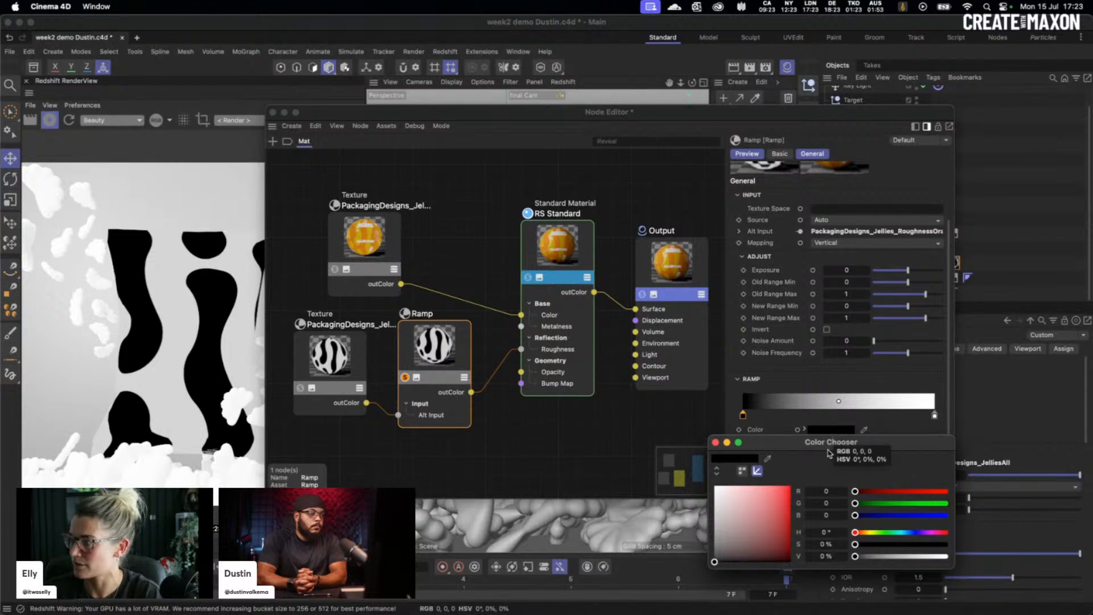
pyautogui.moveTo(814, 447); pyautogui.dragTo(584, 340)
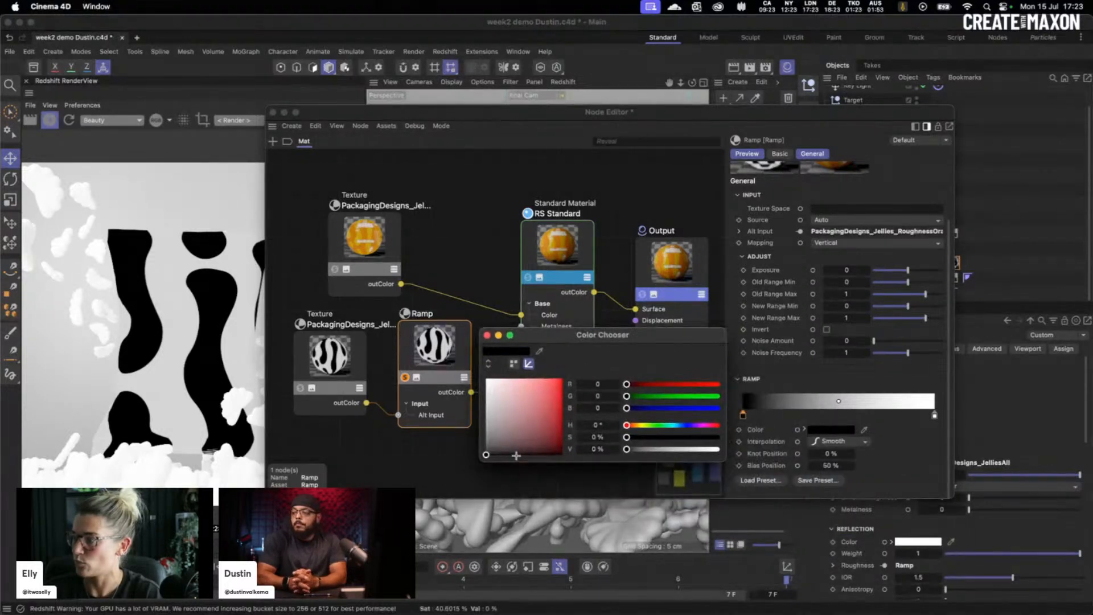
pyautogui.click(596, 449)
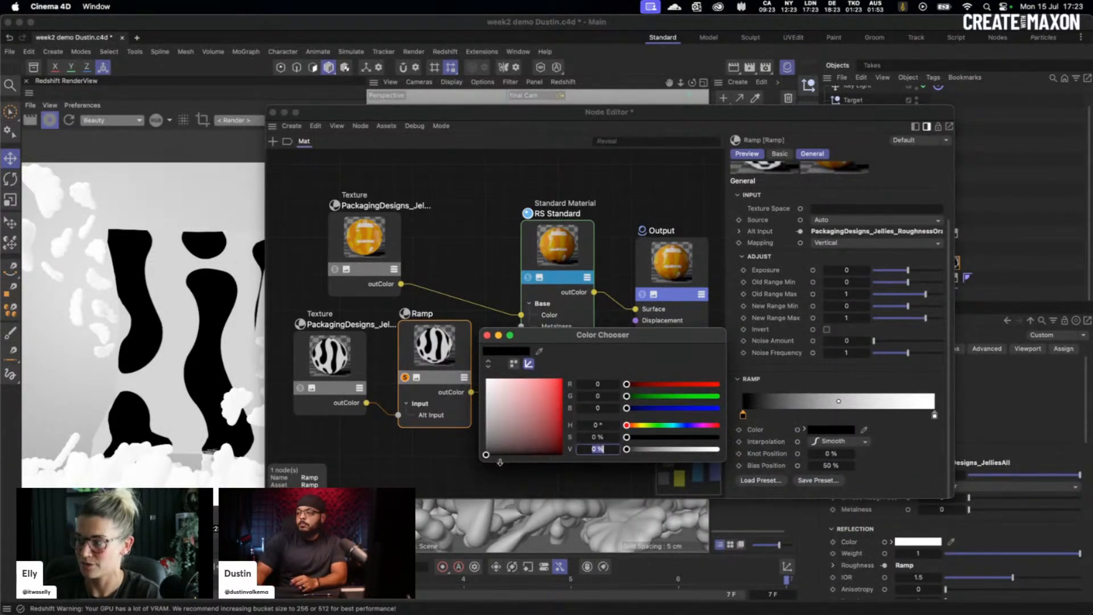
pyautogui.press('Return')
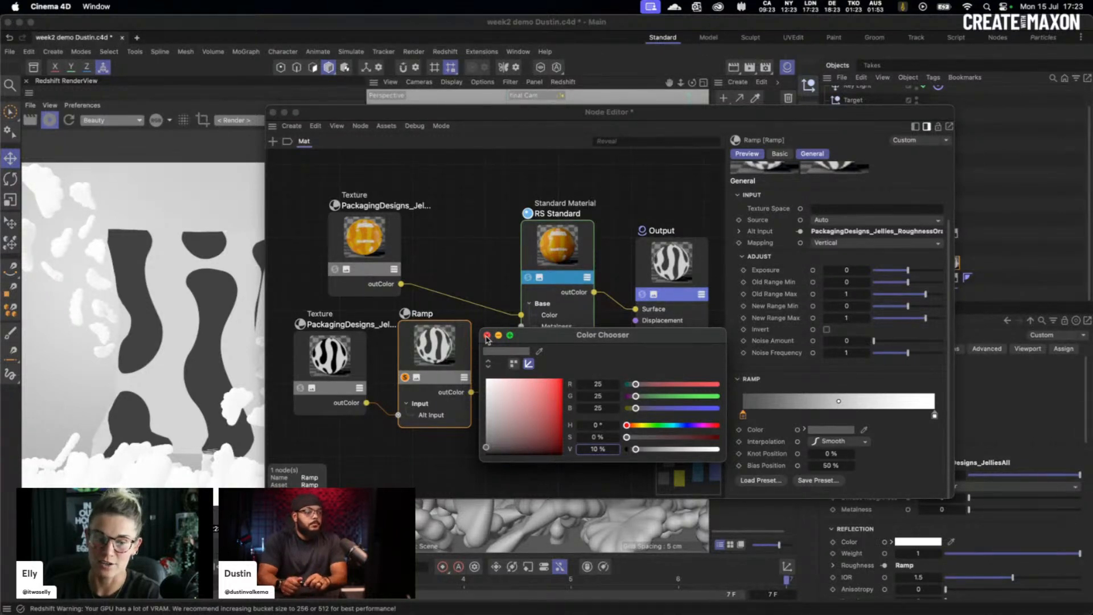
pyautogui.click(488, 335)
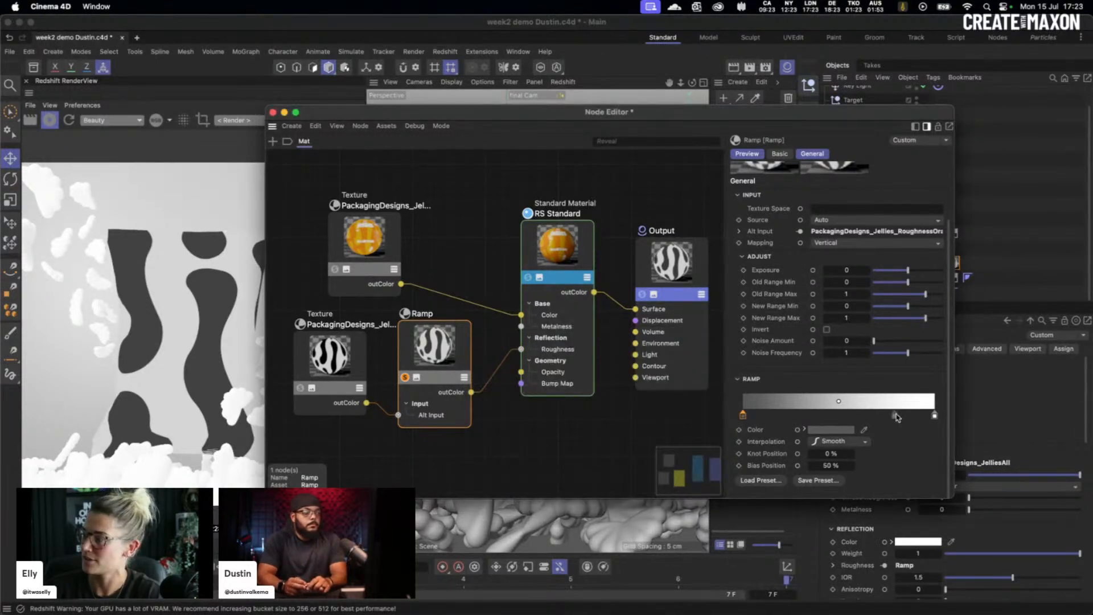
# Step: Set the white knot at the end of the ramp to a grey with a V value of 33%
pyautogui.click(934, 415)
pyautogui.click(835, 430)
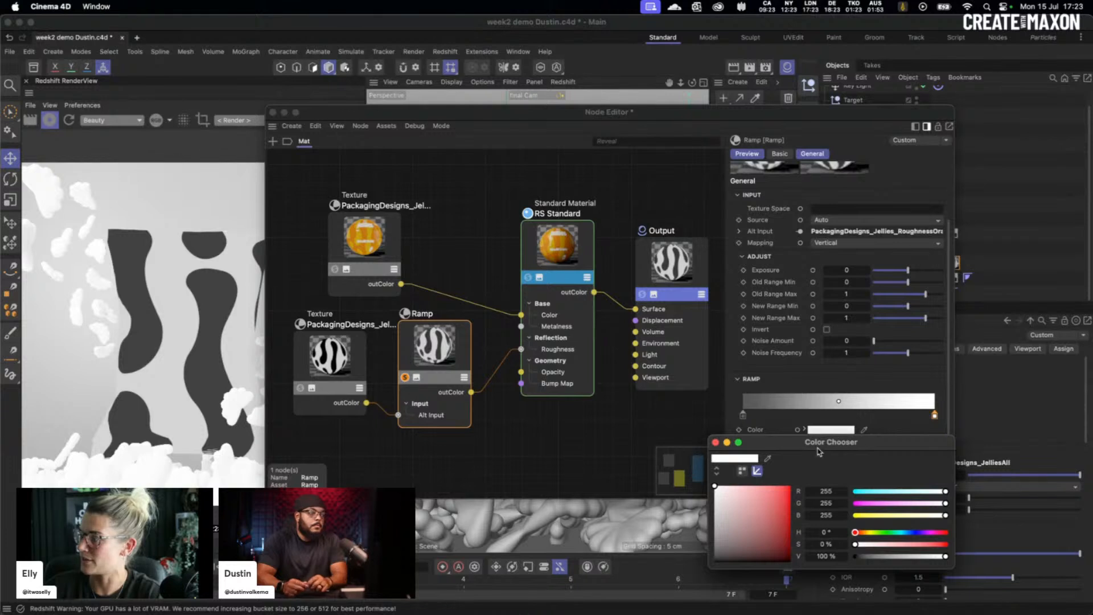
pyautogui.moveTo(847, 442); pyautogui.dragTo(632, 367)
pyautogui.click(635, 482)
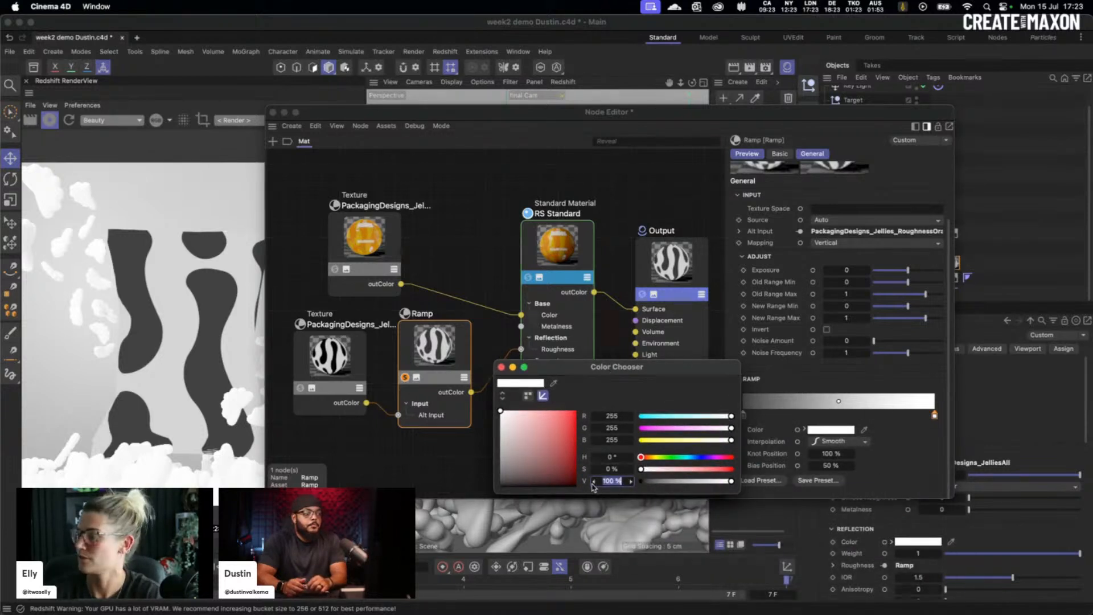
pyautogui.write('33')
pyautogui.press('Return')
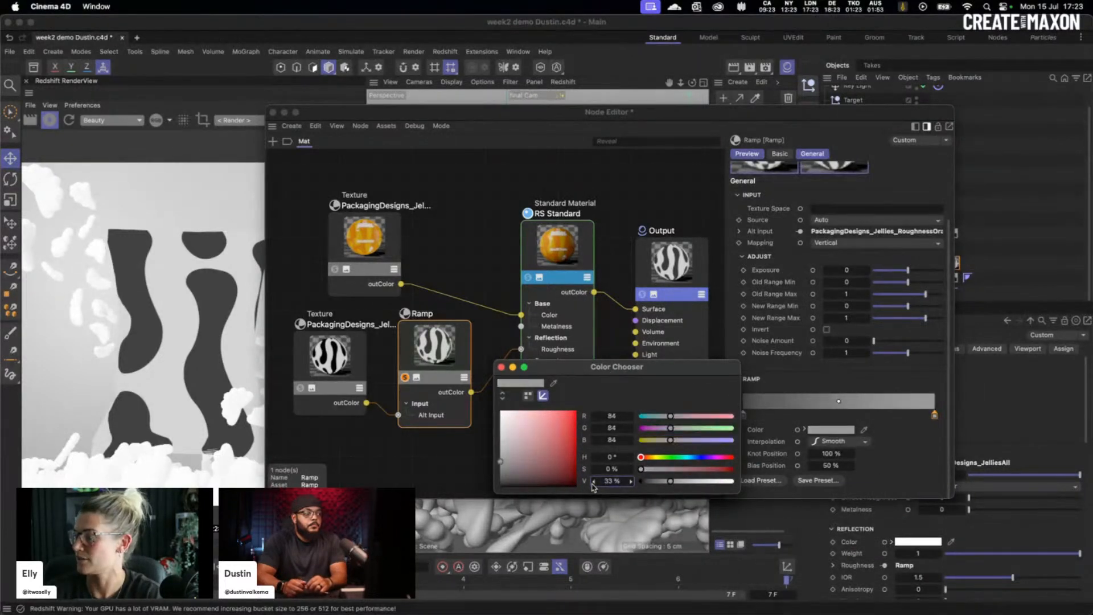
pyautogui.click(501, 367)
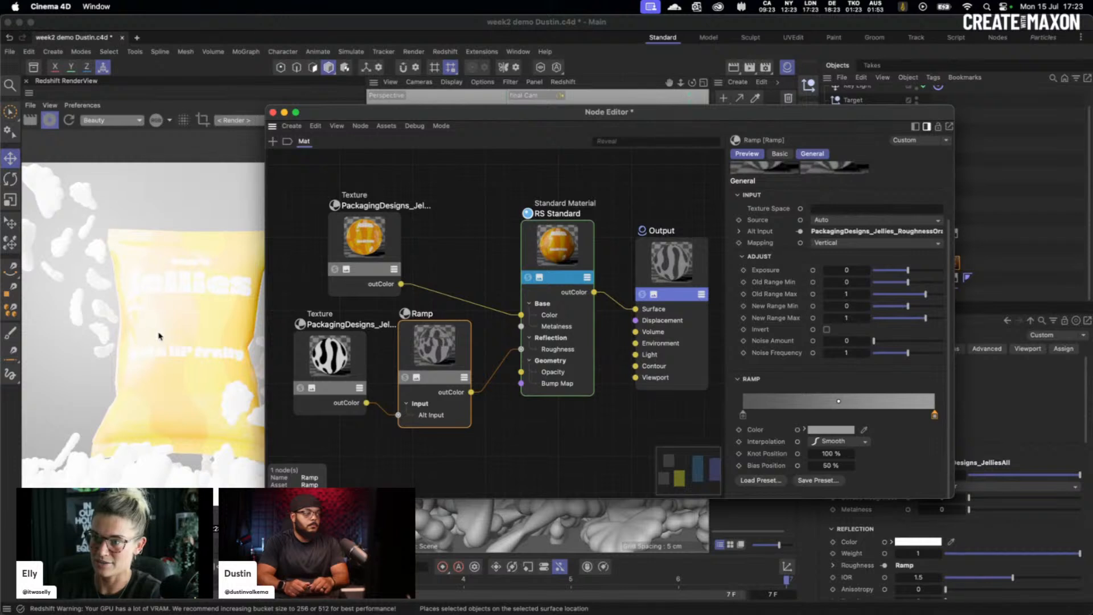
# Step: Collapse the Ramp node's preview and rearrange it with the RoughnessOrange texture to free space beneath them
pyautogui.moveTo(467, 116); pyautogui.dragTo(438, 83)
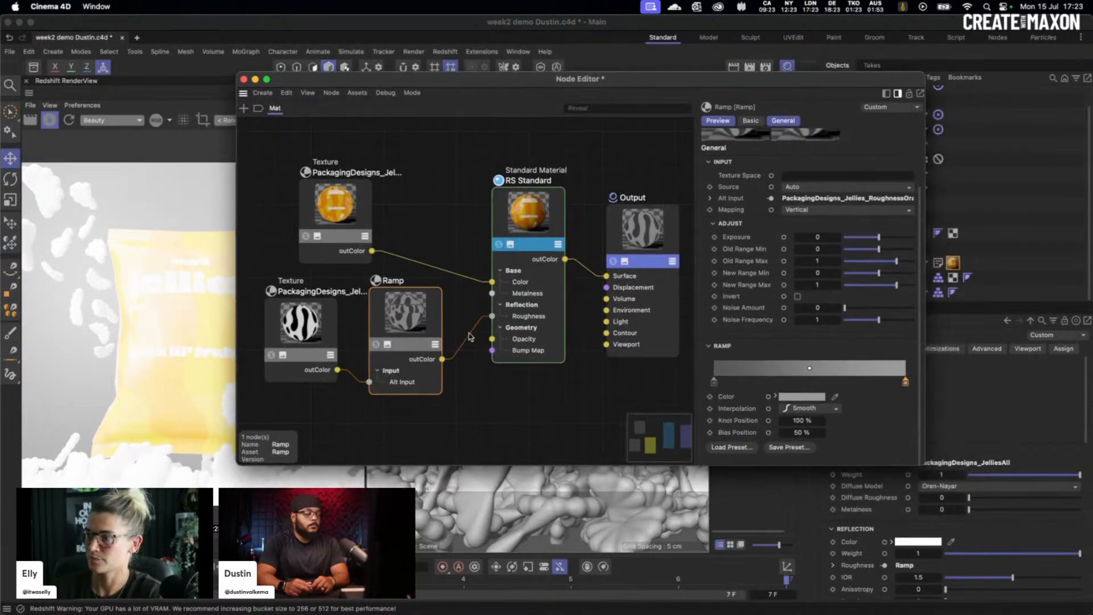
pyautogui.moveTo(493, 381); pyautogui.dragTo(483, 314, button='middle')
pyautogui.scroll(-1, 496, 332)
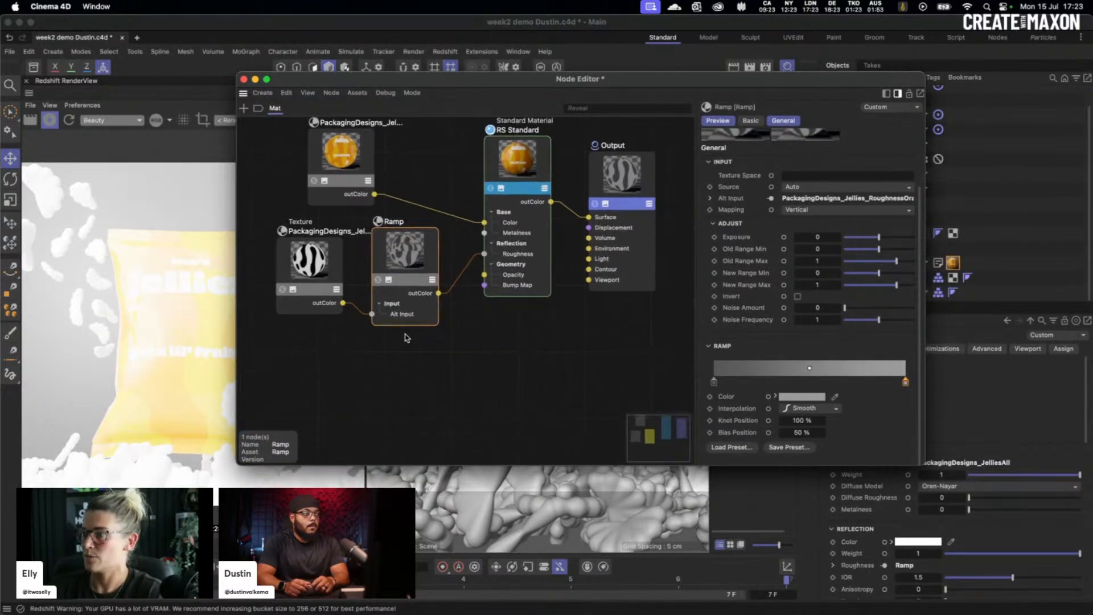
pyautogui.moveTo(308, 262); pyautogui.dragTo(306, 292)
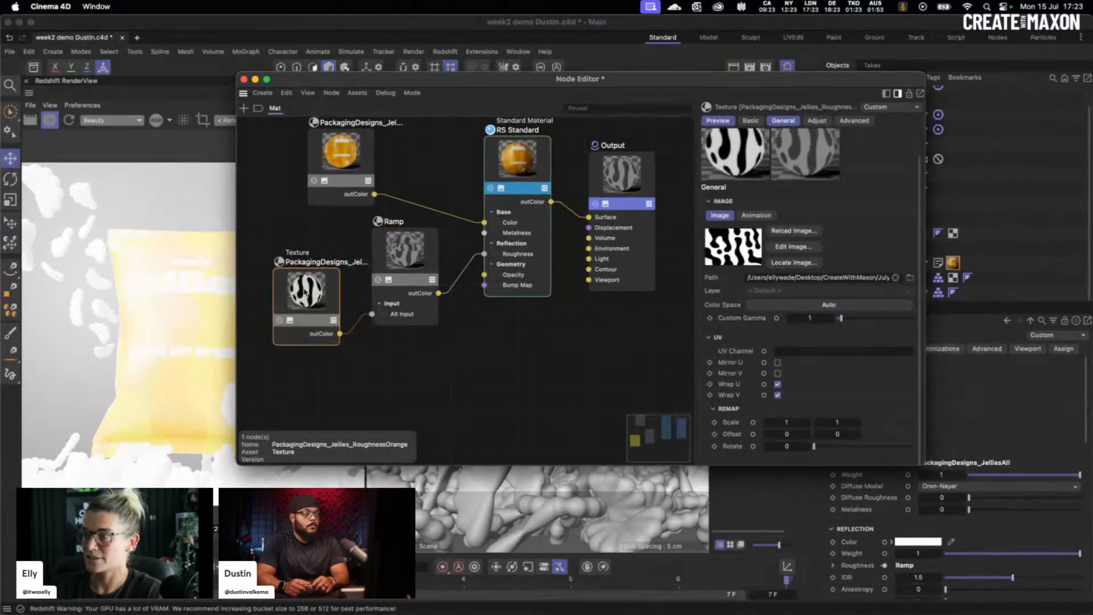
pyautogui.click(388, 279)
pyautogui.moveTo(409, 280); pyautogui.dragTo(405, 247)
pyautogui.moveTo(307, 282); pyautogui.dragTo(298, 276)
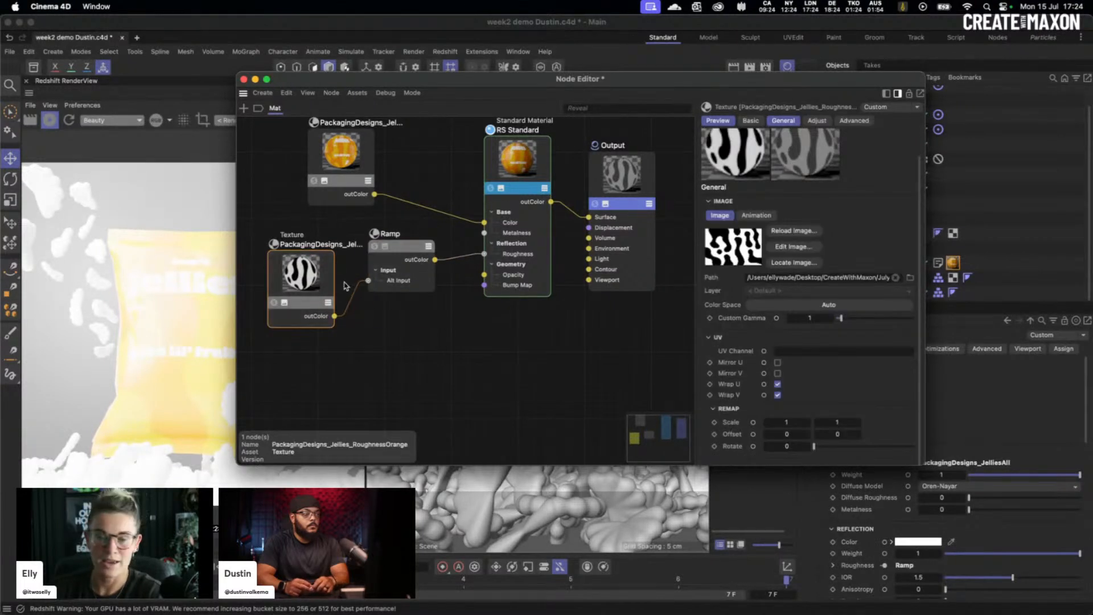
# Step: Add a Bump Map node to the material graph and place it below the Ramp node
pyautogui.doubleClick(387, 334)
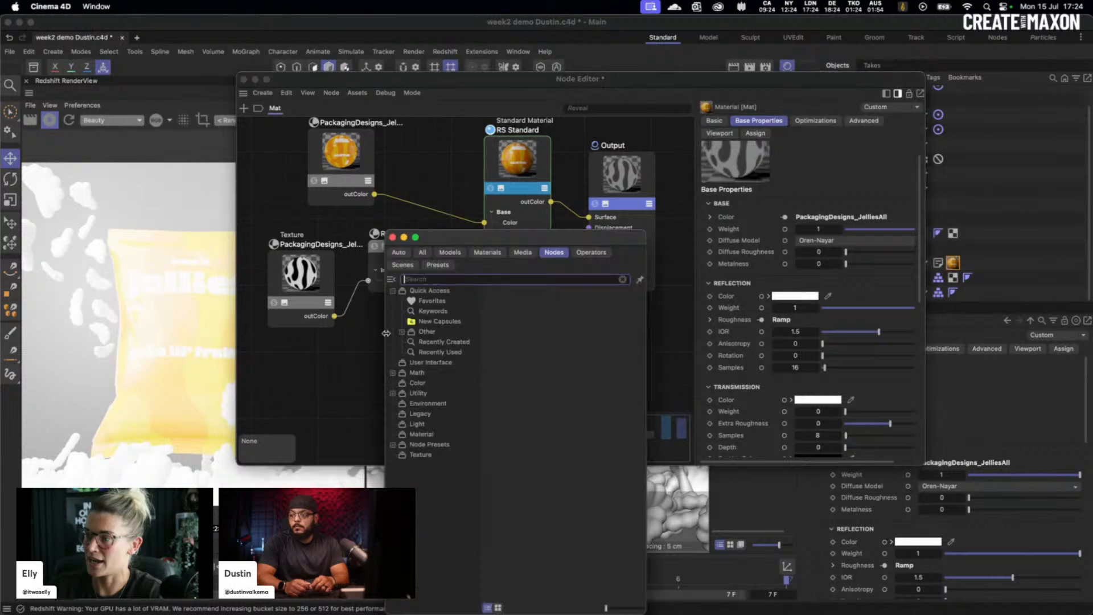
pyautogui.write('bump')
pyautogui.press('Return')
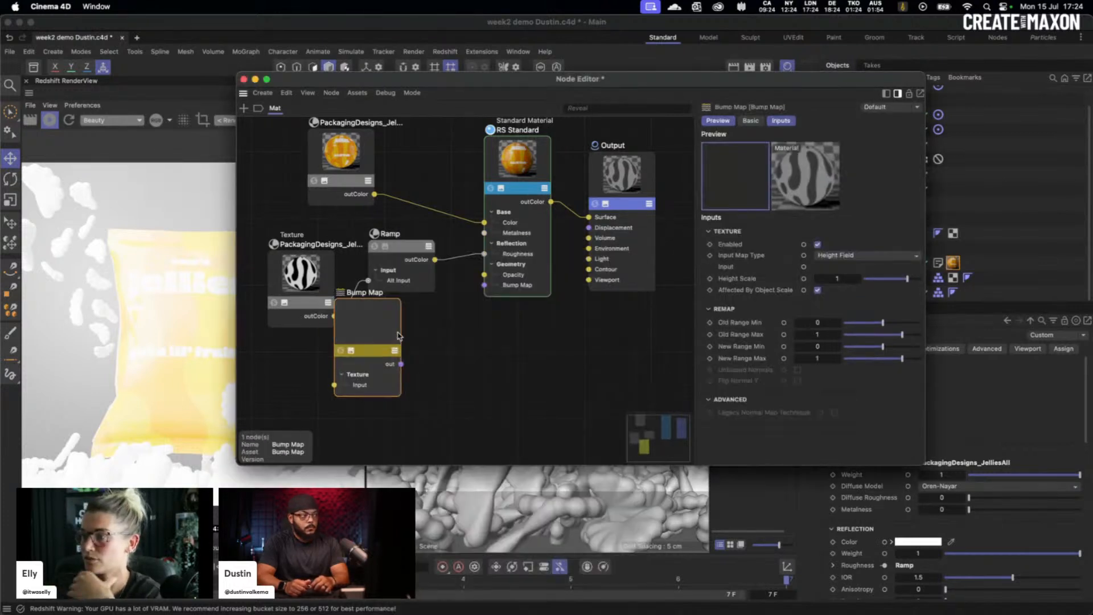
pyautogui.moveTo(398, 336); pyautogui.dragTo(432, 340)
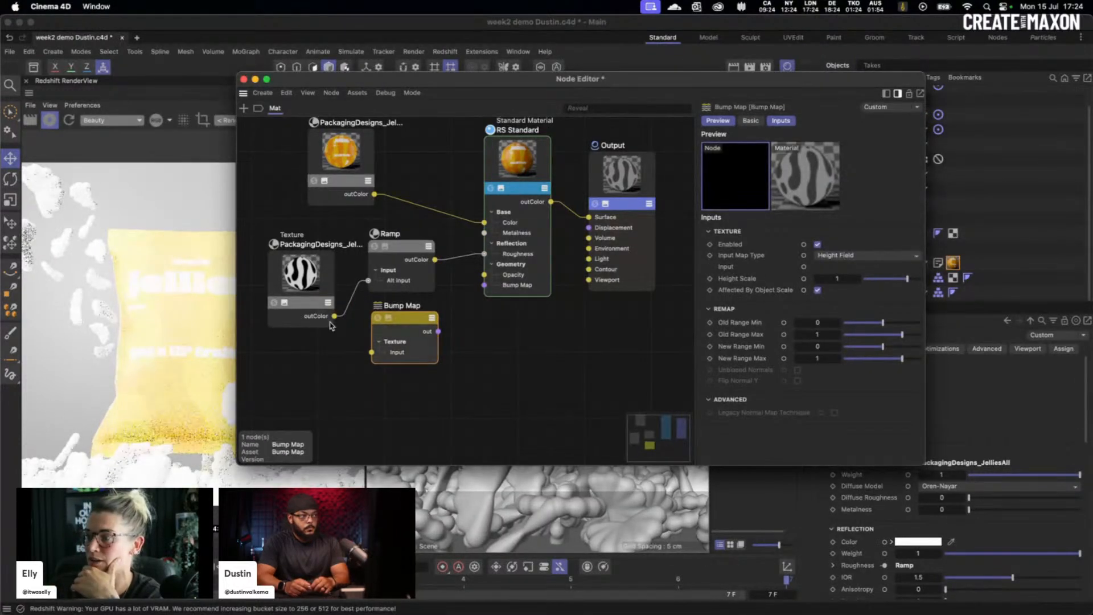
# Step: Connect the RoughnessOrange texture's outColor to the Bump Map node's Input, and its out to the Bump Map input of RS Standard
pyautogui.moveTo(334, 316); pyautogui.dragTo(372, 352)
pyautogui.moveTo(438, 331); pyautogui.dragTo(484, 285)
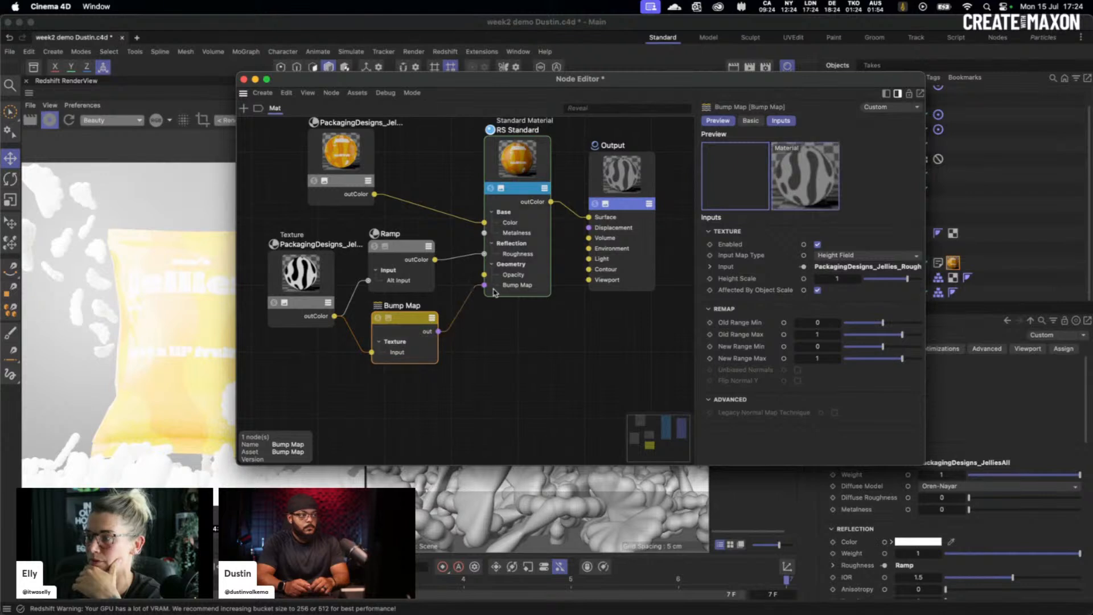
pyautogui.moveTo(411, 318); pyautogui.dragTo(417, 319)
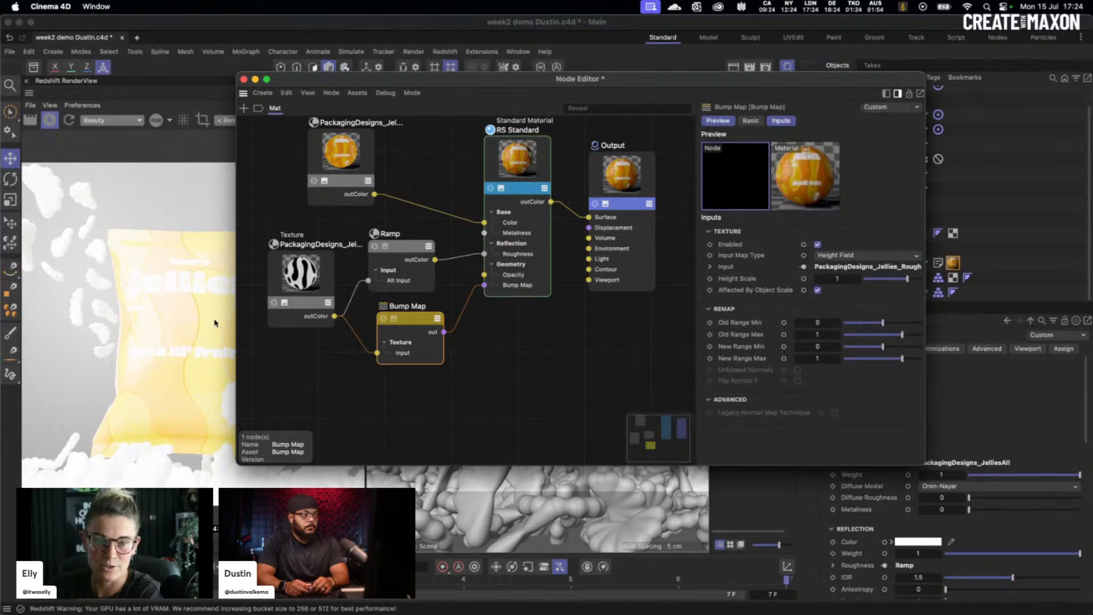
pyautogui.moveTo(413, 330); pyautogui.dragTo(397, 330)
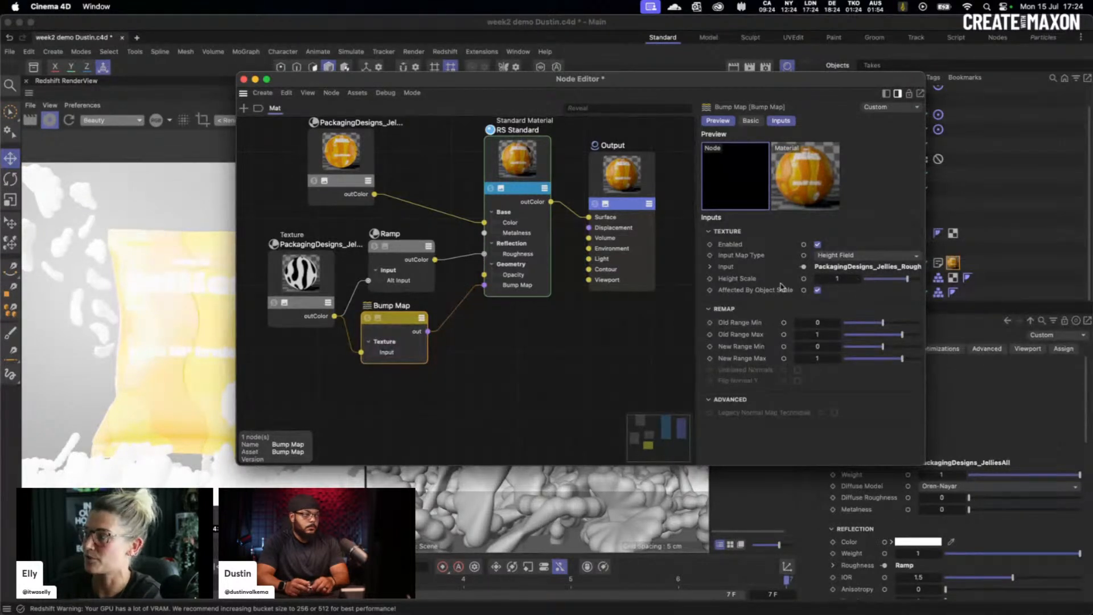
# Step: Reduce the Bump Map node's Height Scale, trying 0.1 before setting it to 0.01
pyautogui.click(843, 279)
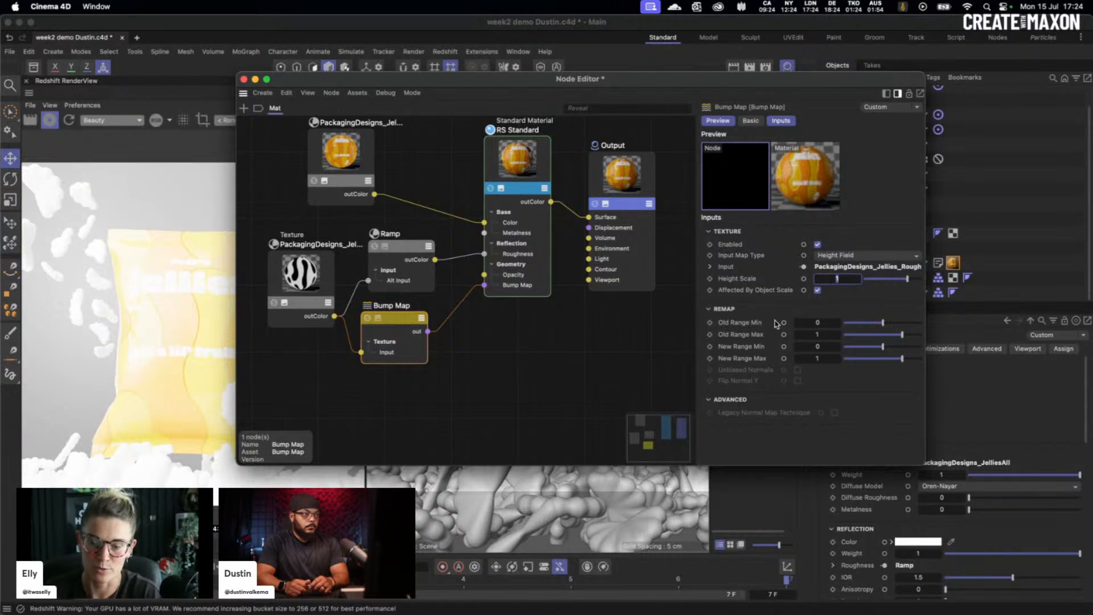
pyautogui.write('0.1')
pyautogui.press('Return')
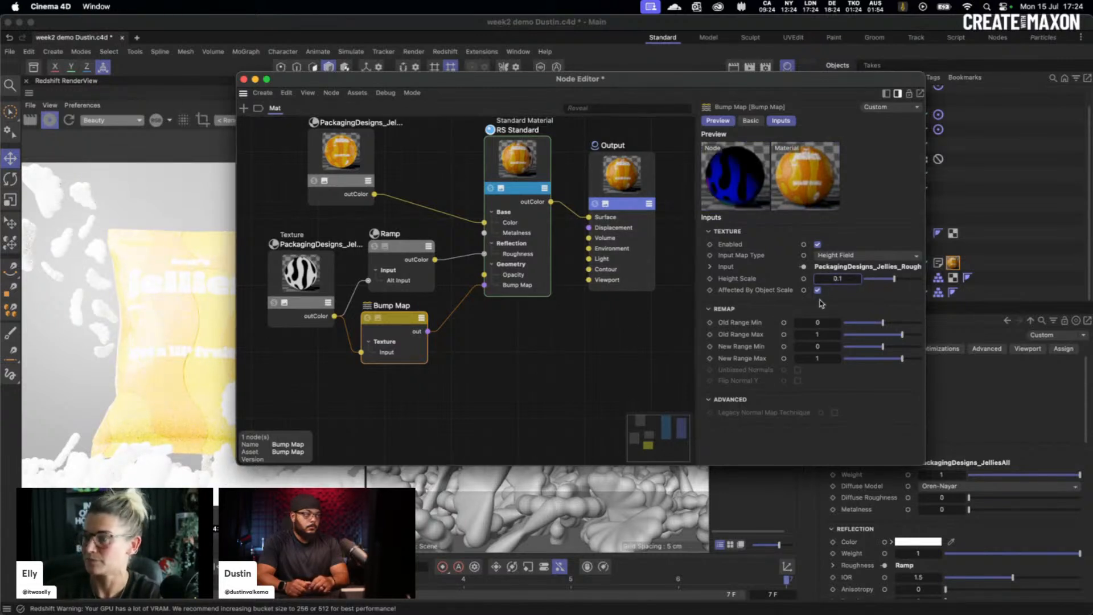
pyautogui.doubleClick(848, 278)
pyautogui.write('.01')
pyautogui.press('Return')
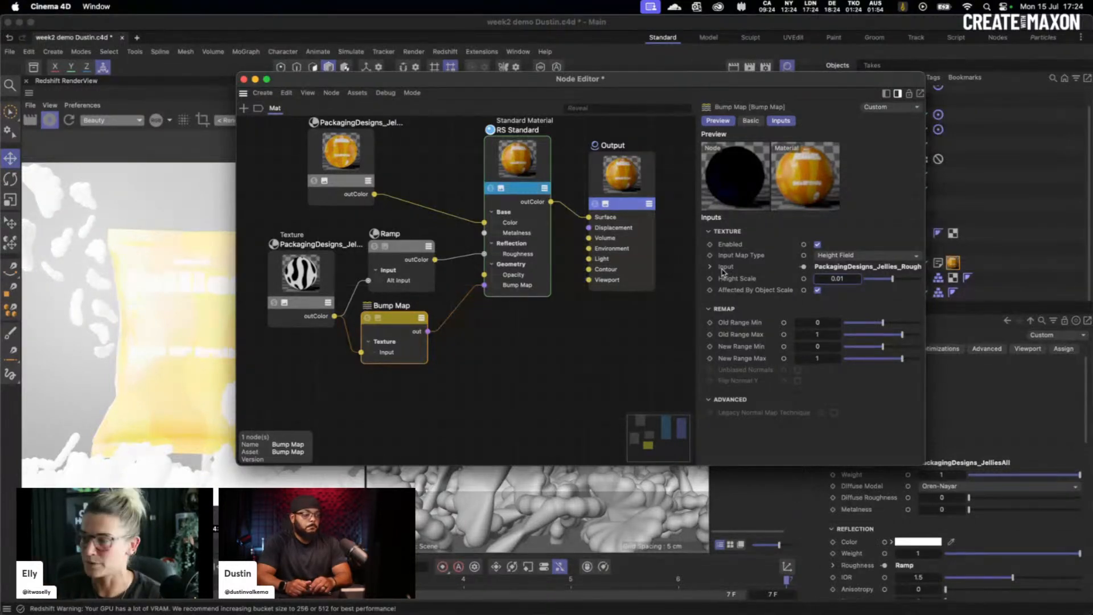
# Step: Uncover the render to check the bump on the bag, and open the Jelly Bag material's node graph for comparison
pyautogui.moveTo(441, 80); pyautogui.dragTo(599, 113)
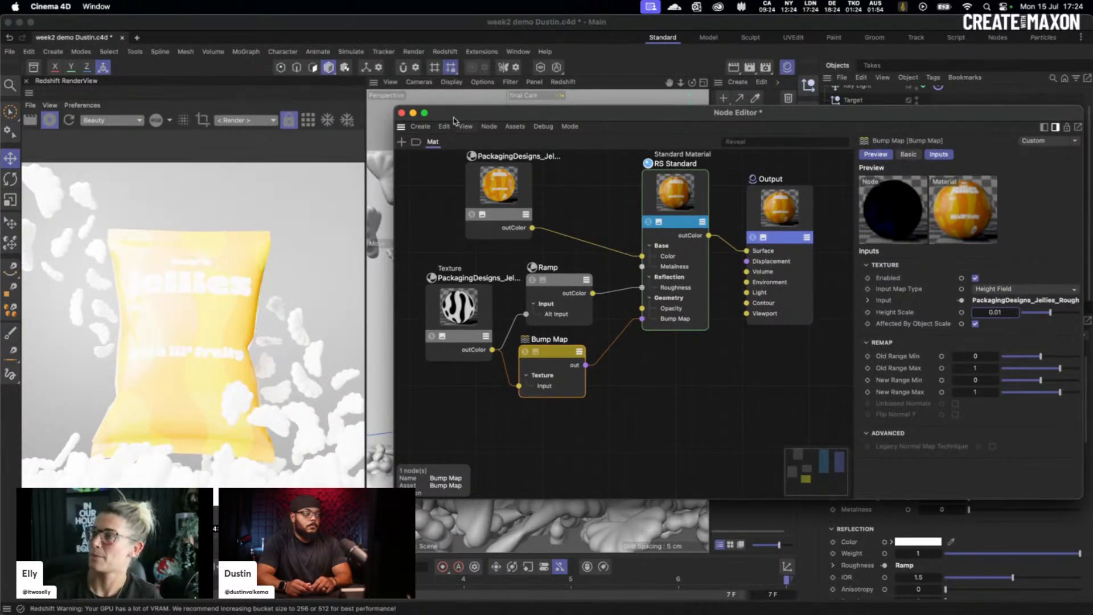
pyautogui.moveTo(413, 119); pyautogui.dragTo(228, 199)
pyautogui.click(724, 161)
pyautogui.moveTo(581, 199); pyautogui.dragTo(580, 145)
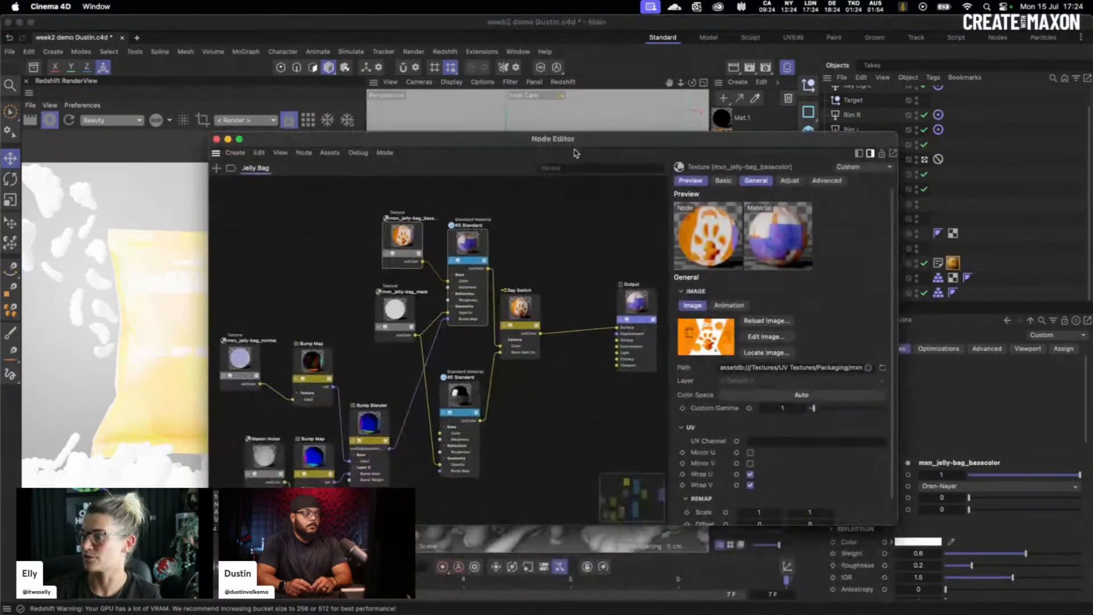
# Step: Inspect the base color, mask, normal and Maxon Noise nodes in the Jelly Bag material
pyautogui.moveTo(401, 240); pyautogui.dragTo(395, 240)
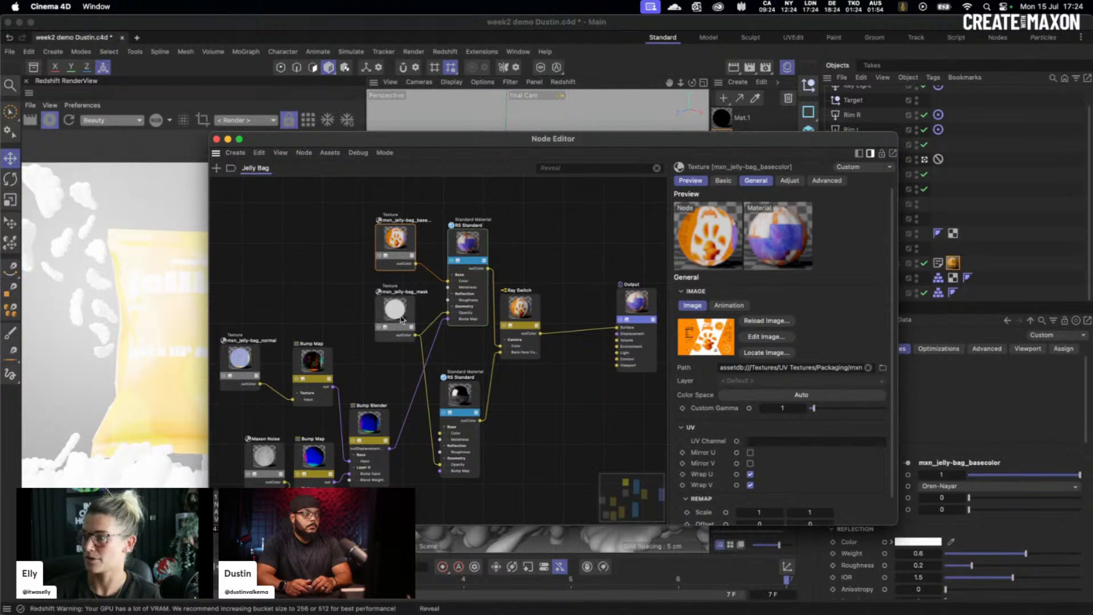
pyautogui.moveTo(405, 317); pyautogui.dragTo(409, 311)
pyautogui.moveTo(251, 368); pyautogui.dragTo(271, 366)
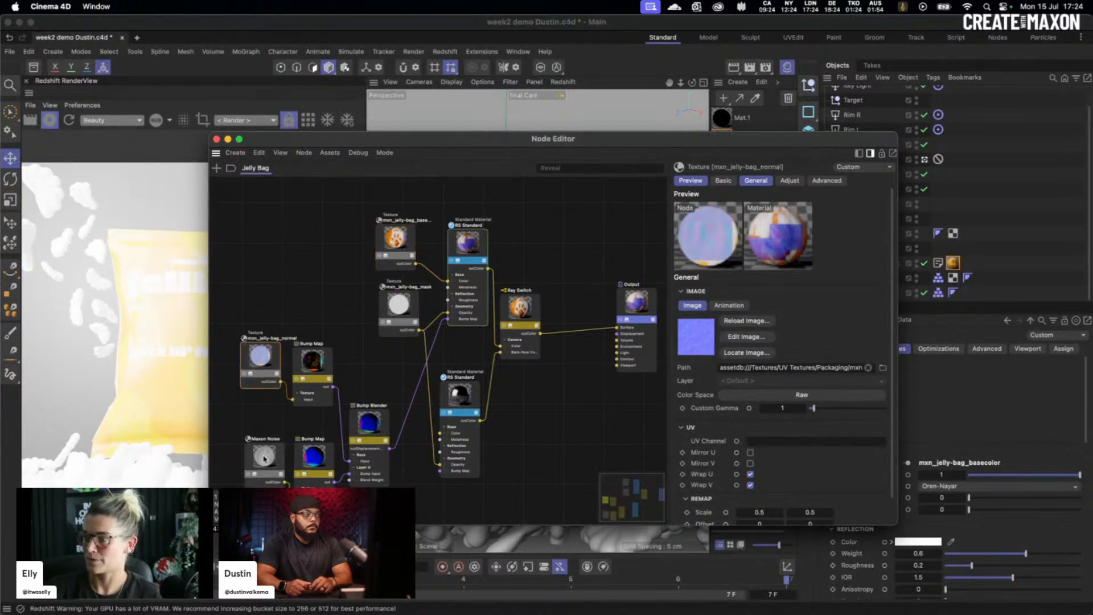
pyautogui.moveTo(264, 459); pyautogui.dragTo(263, 450)
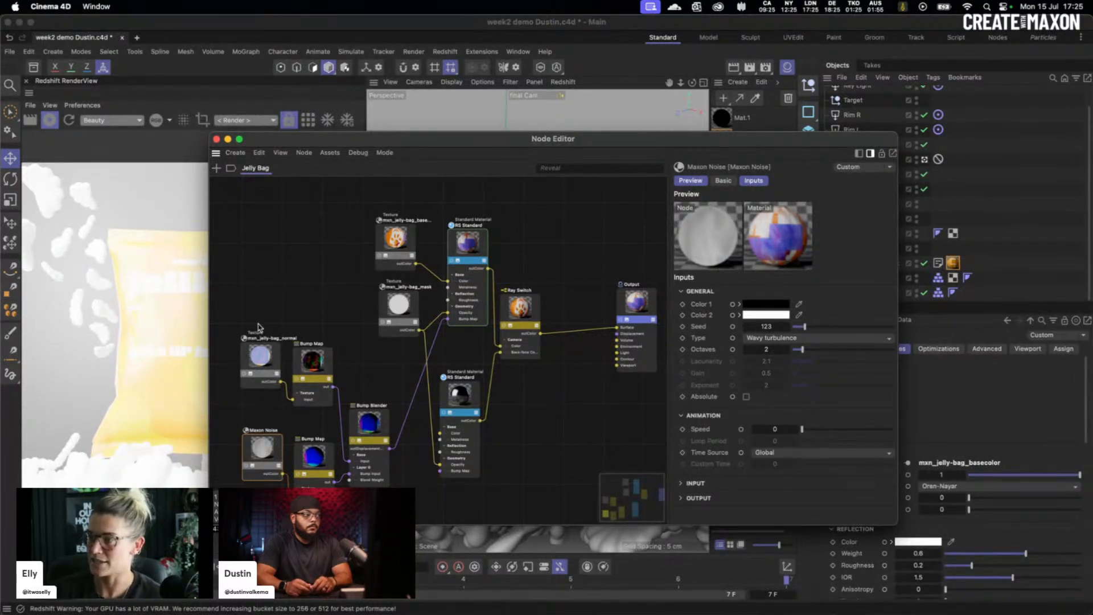
# Step: Examine the Bump Blender's layer inputs and the settings of both Bump Map nodes feeding it in the Jelly Bag graph
pyautogui.moveTo(258, 324); pyautogui.dragTo(317, 367)
pyautogui.moveTo(316, 368); pyautogui.dragTo(317, 383)
pyautogui.click(369, 425)
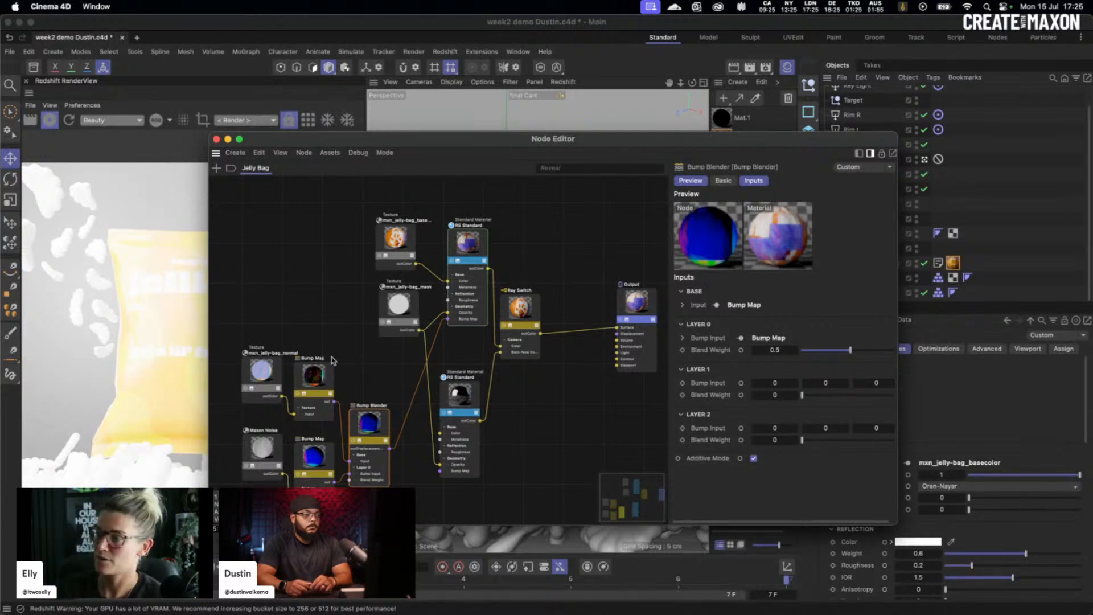
pyautogui.moveTo(376, 426); pyautogui.dragTo(380, 425)
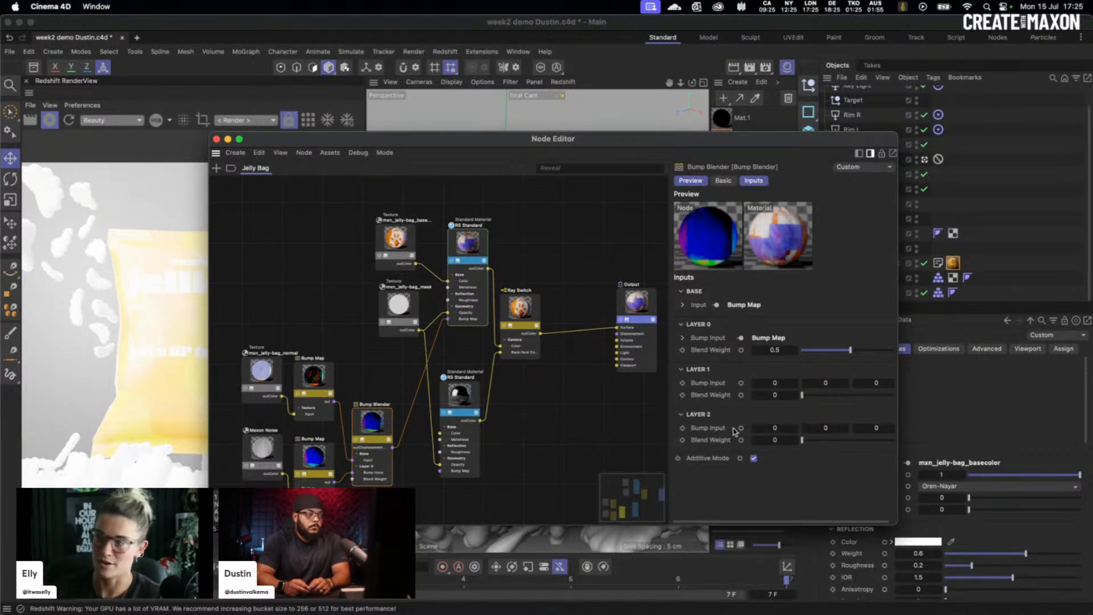
pyautogui.moveTo(240, 318); pyautogui.dragTo(385, 478)
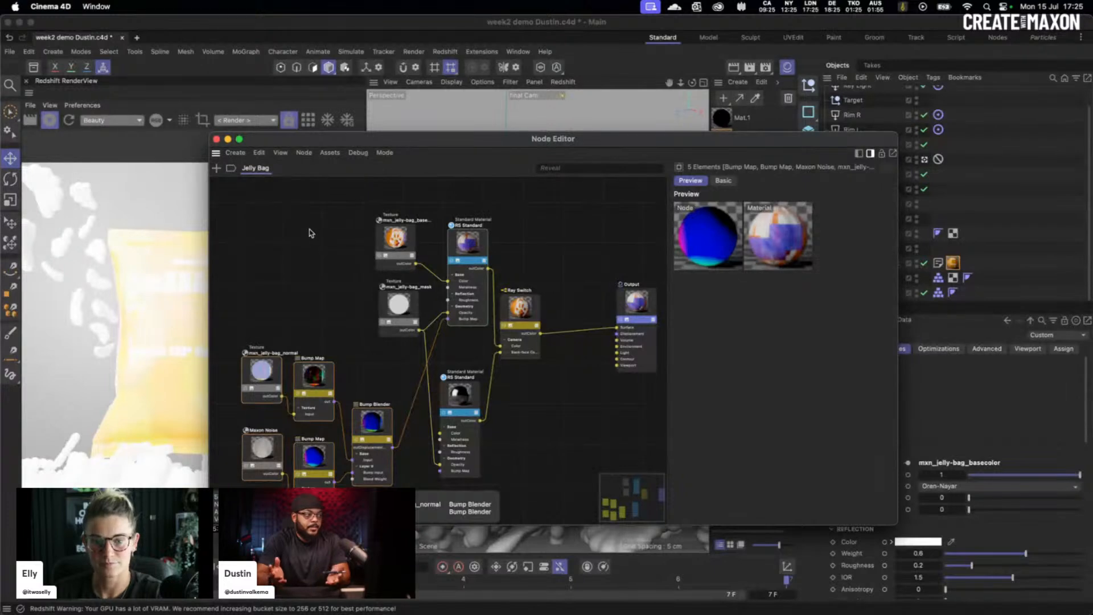
pyautogui.click(316, 465)
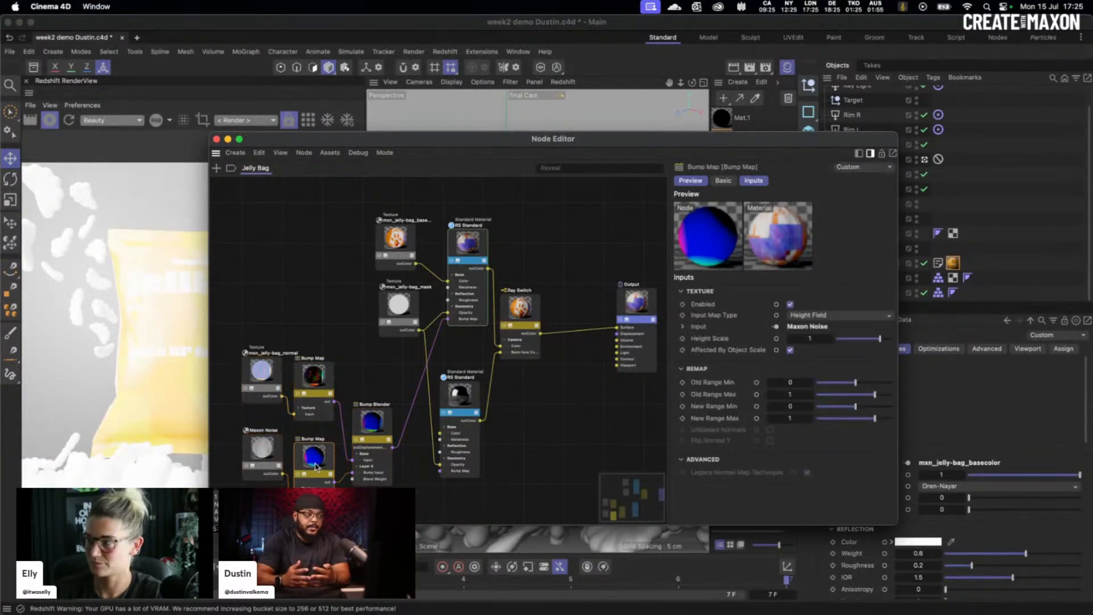
pyautogui.click(323, 381)
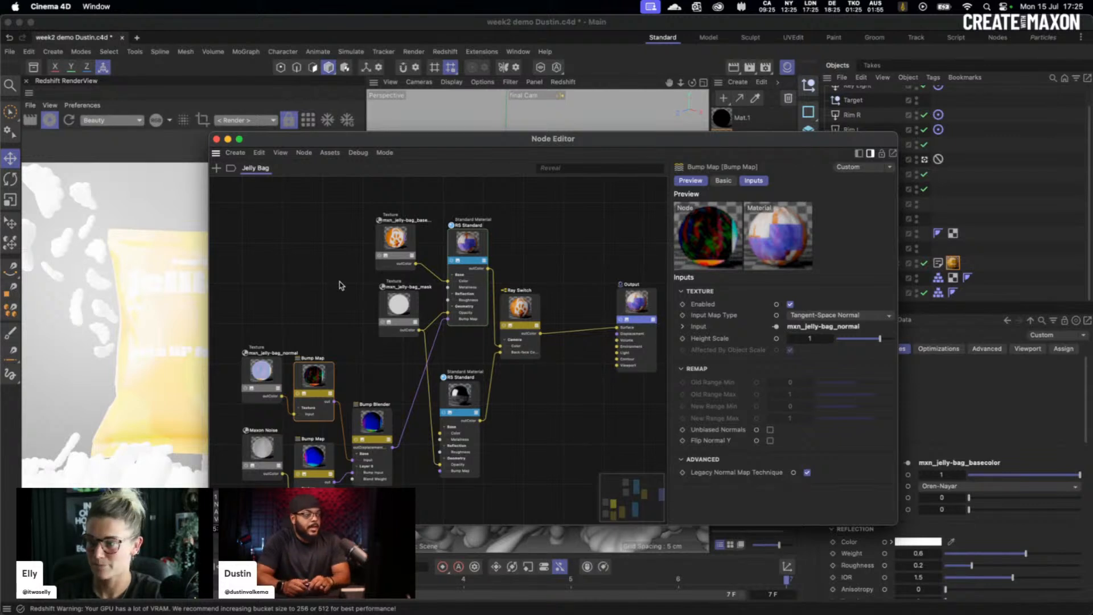
# Step: Examine the normal texture's image settings and the Maxon Noise settings behind the two Bump Map nodes
pyautogui.moveTo(228, 333); pyautogui.dragTo(335, 412)
pyautogui.moveTo(322, 373); pyautogui.dragTo(324, 378)
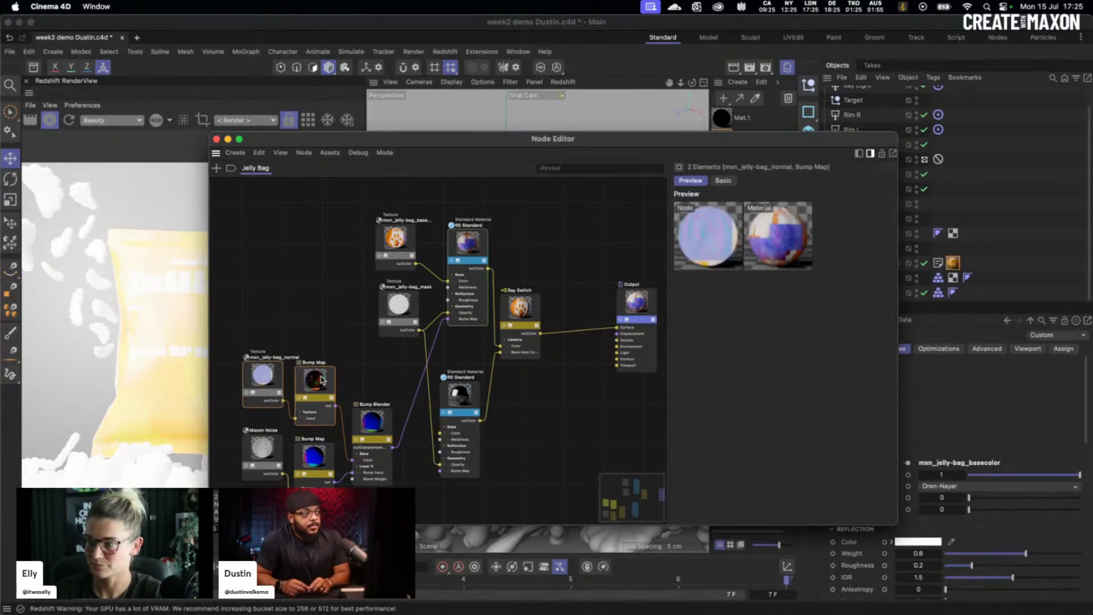
pyautogui.press('space')
pyautogui.click(322, 345)
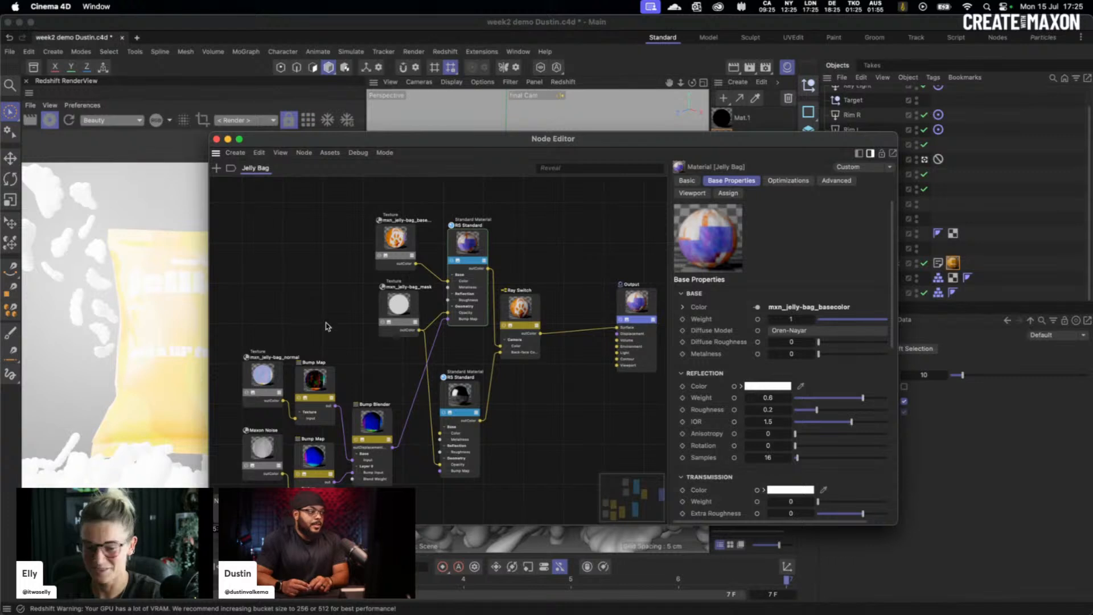
pyautogui.scroll(-3, 334, 316)
pyautogui.hscroll(2, 333, 316)
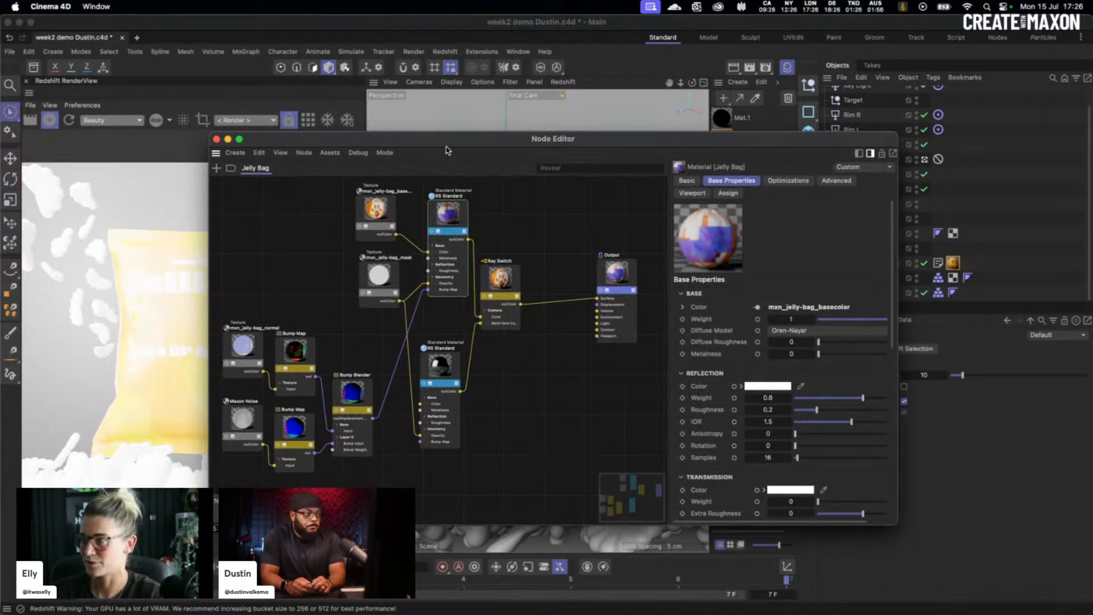
pyautogui.moveTo(445, 146); pyautogui.dragTo(480, 141)
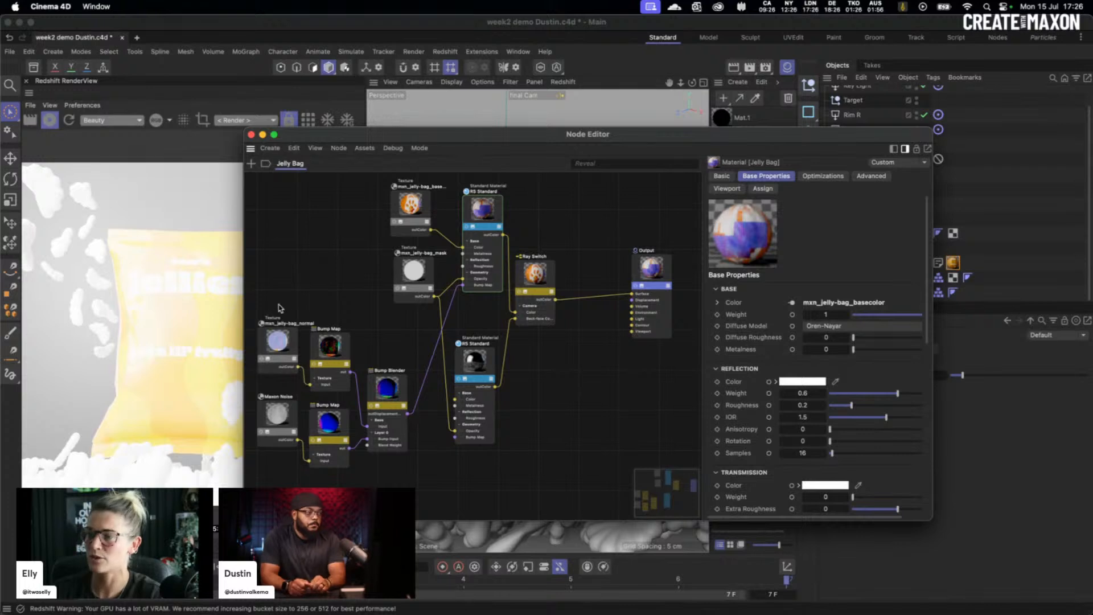
pyautogui.moveTo(279, 307); pyautogui.dragTo(301, 301, button='middle')
pyautogui.click(301, 332)
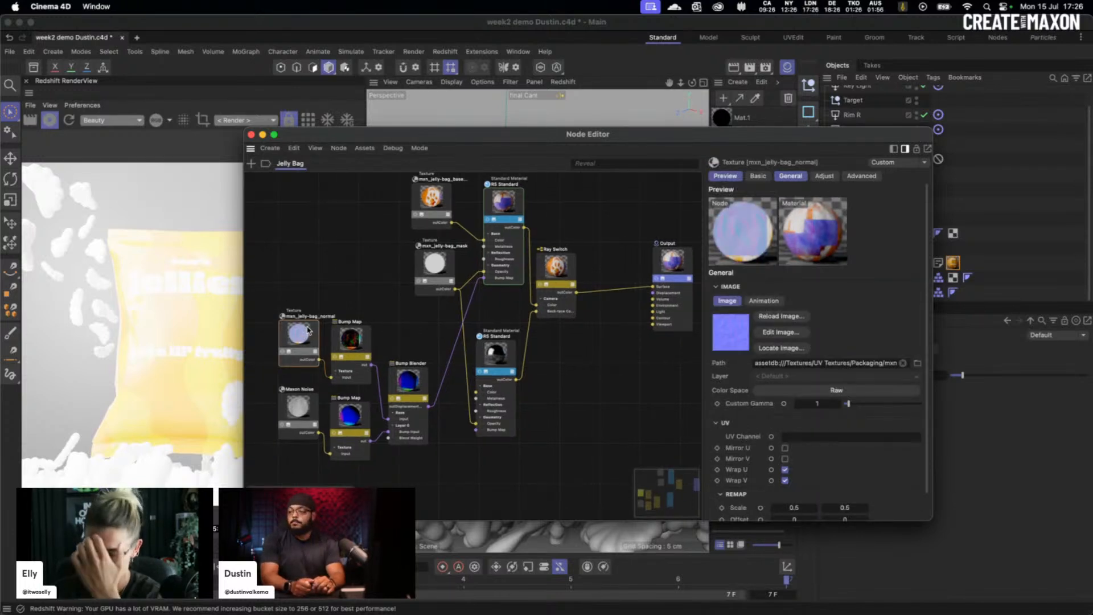
pyautogui.click(300, 411)
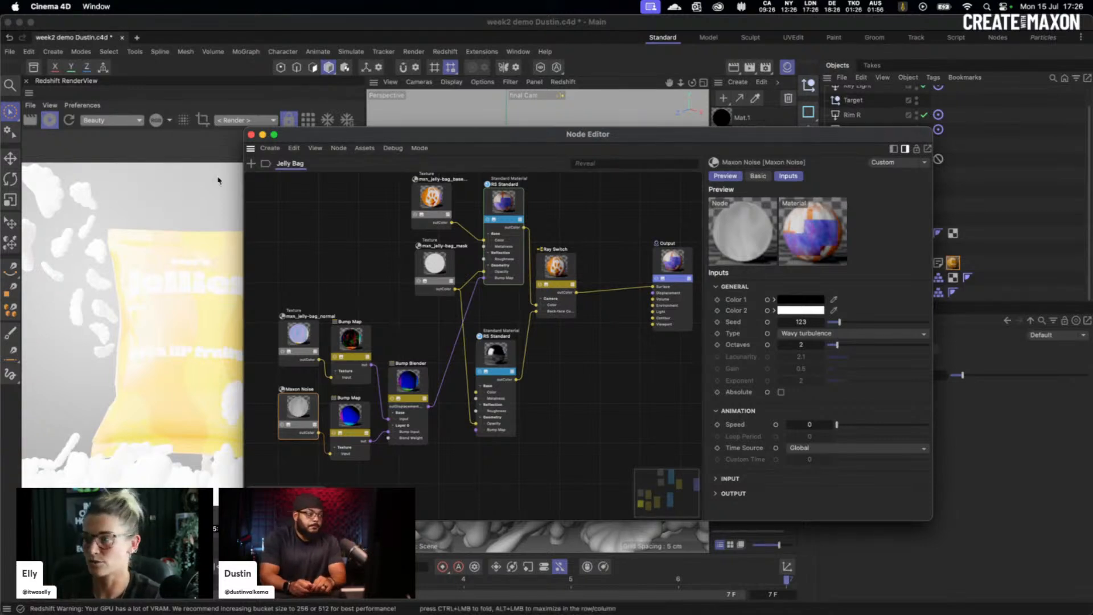
# Step: Add a Color Layer node to the Jelly Bag material's graph
pyautogui.doubleClick(329, 251)
pyautogui.write('colo')
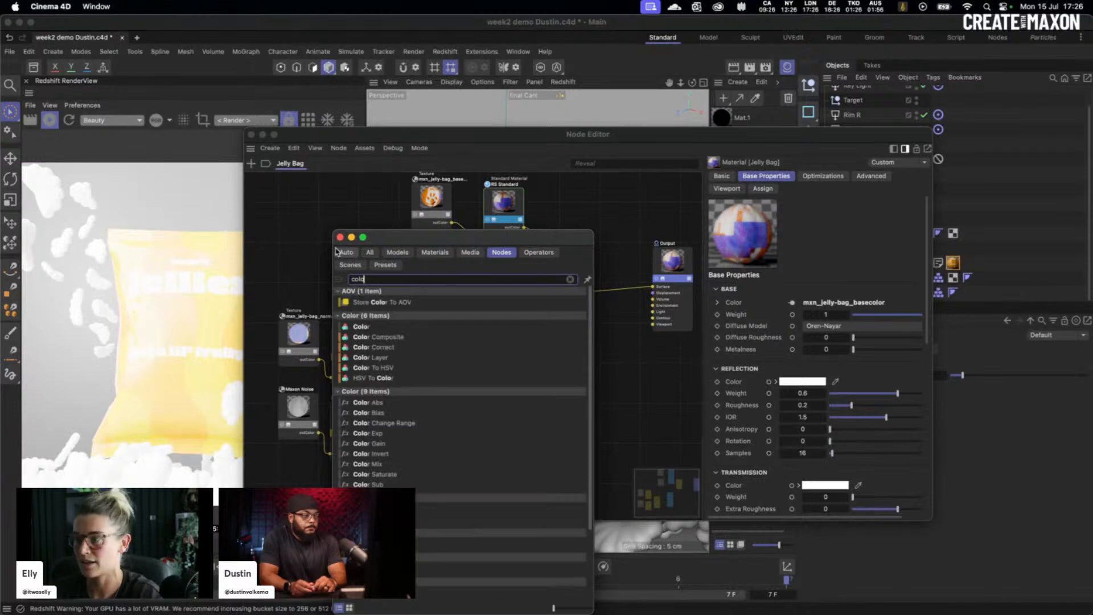
pyautogui.click(365, 357)
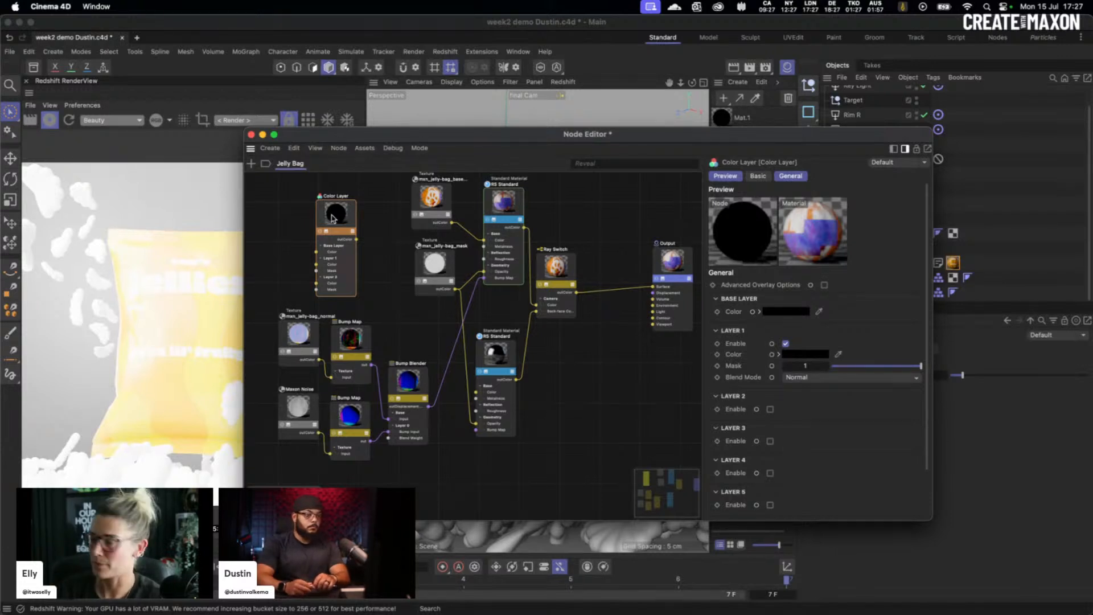
# Step: Add a Displacement Blender node to the Jelly Bag graph and remove it again
pyautogui.moveTo(263, 334); pyautogui.dragTo(430, 460)
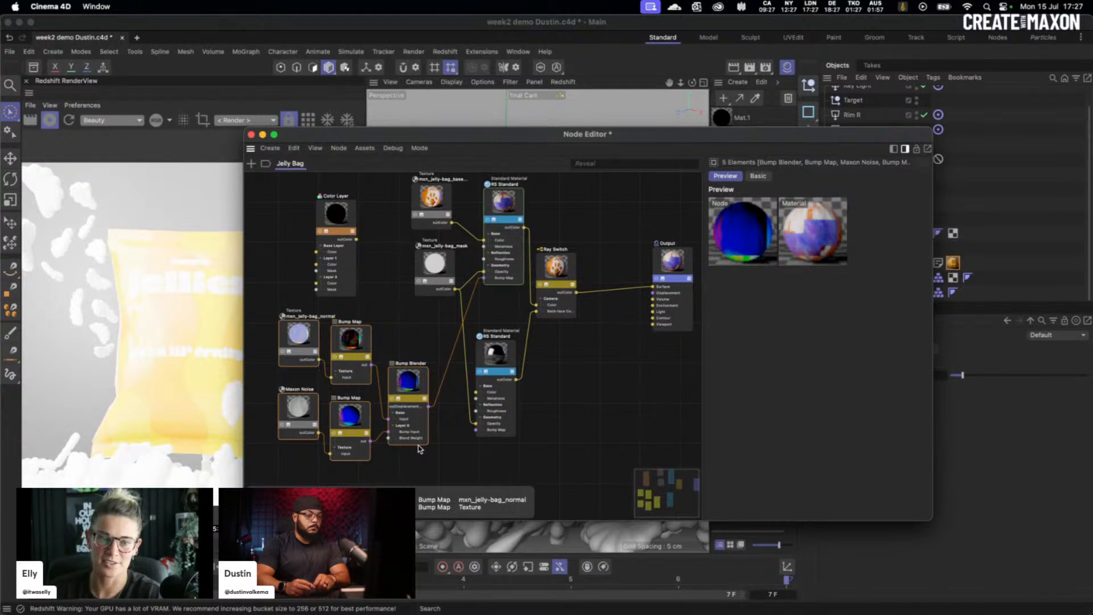
pyautogui.hotkey('shift', 'c')
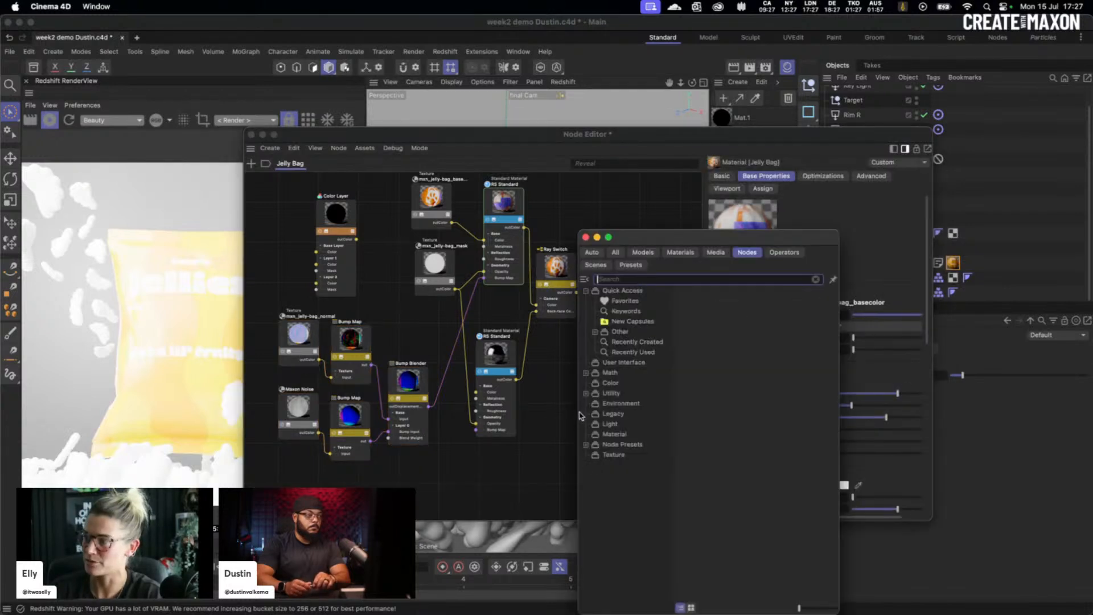
pyautogui.write('dis')
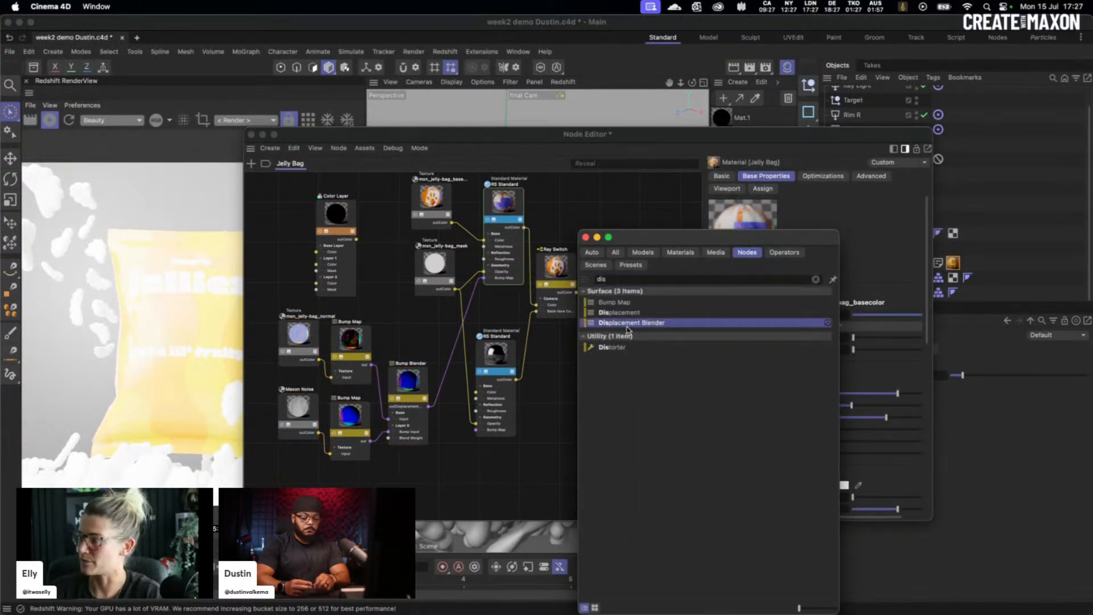
pyautogui.doubleClick(627, 323)
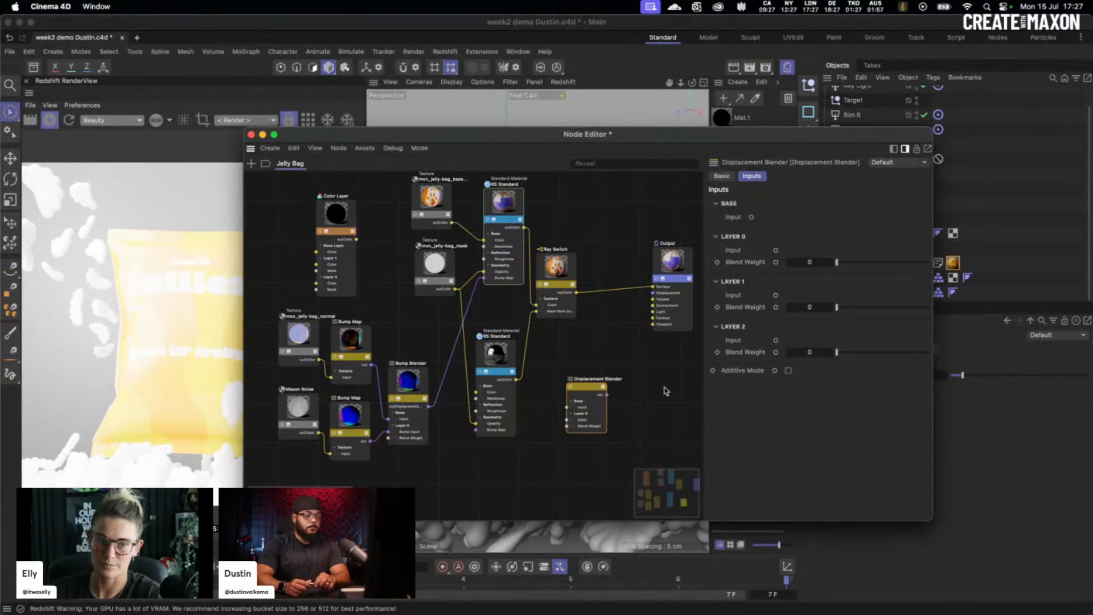
pyautogui.press('BackSpace')
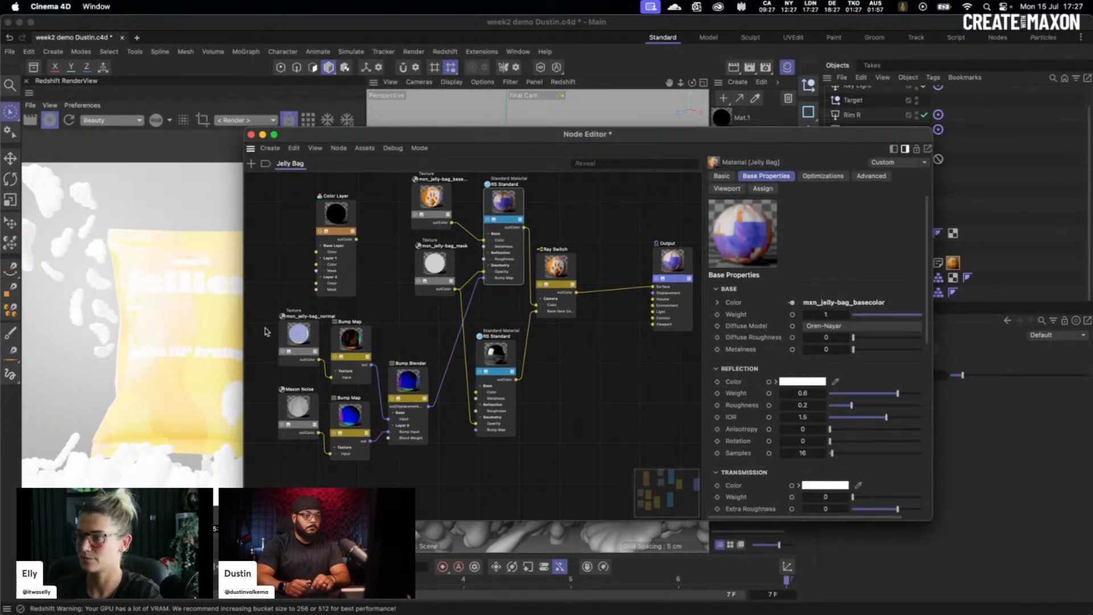
# Step: Copy the normal texture, Maxon Noise, both Bump Maps and the Bump Blender into the Mat material's graph, below its existing nodes
pyautogui.moveTo(264, 331); pyautogui.dragTo(448, 439)
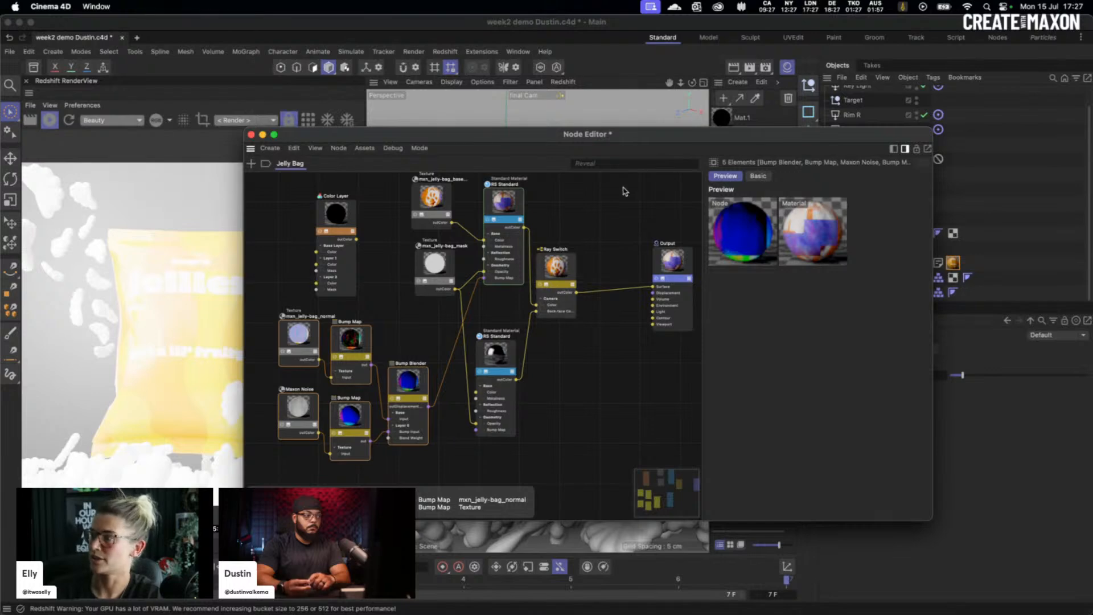
pyautogui.moveTo(652, 135); pyautogui.dragTo(627, 232)
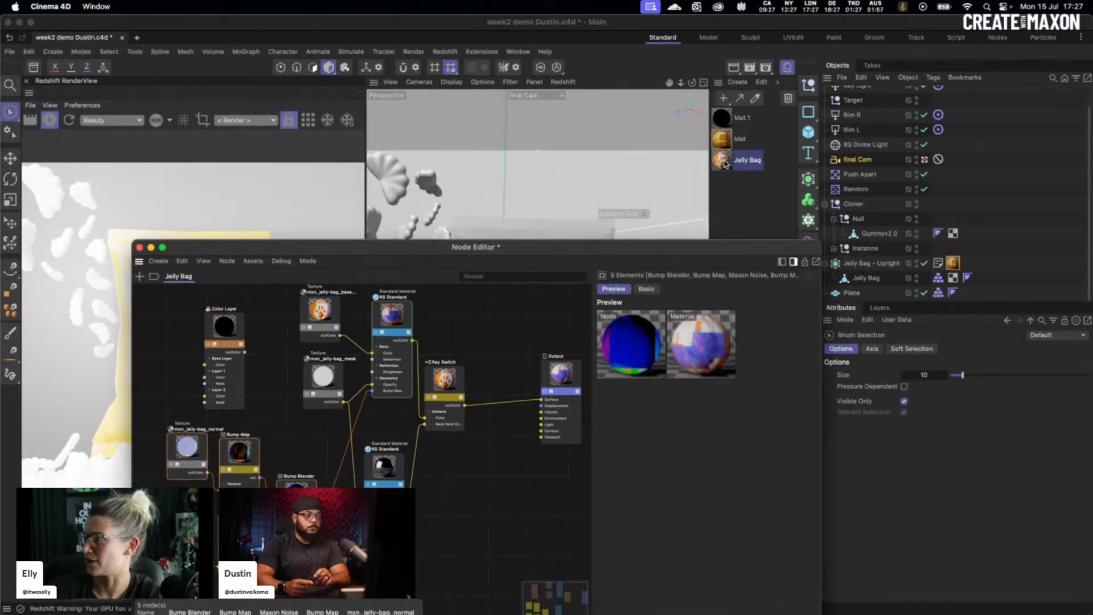
pyautogui.click(724, 142)
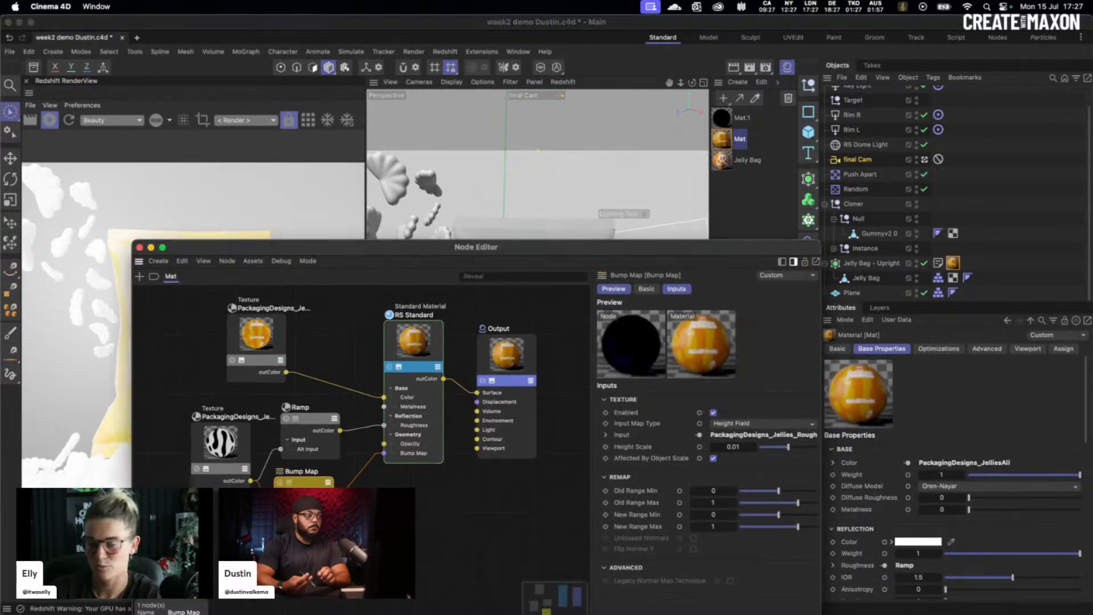
pyautogui.click(253, 455)
pyautogui.press('super+v')
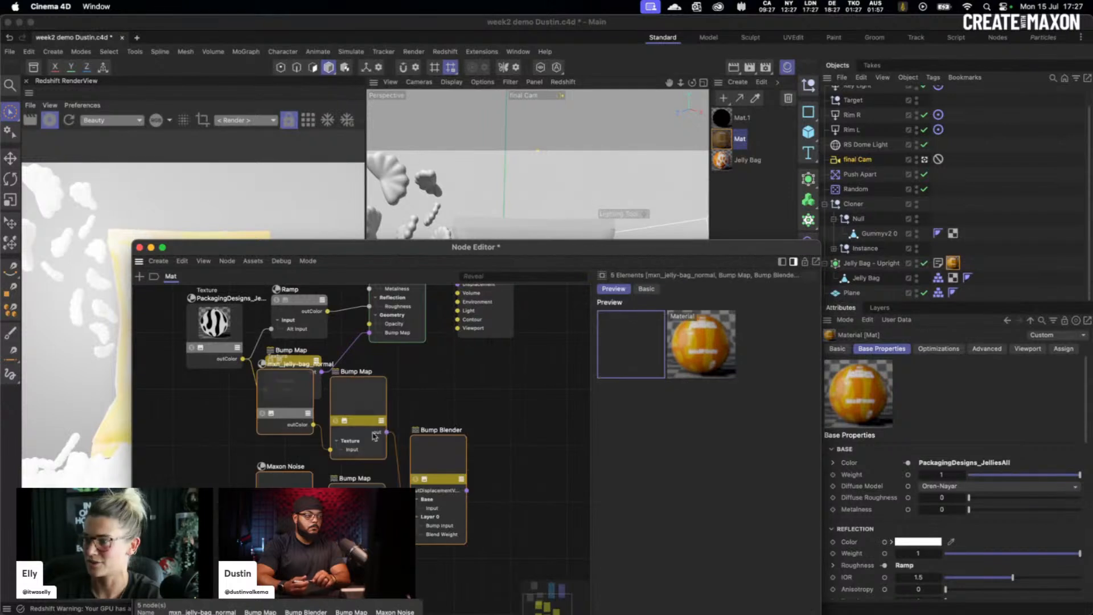
pyautogui.moveTo(254, 453); pyautogui.dragTo(272, 442)
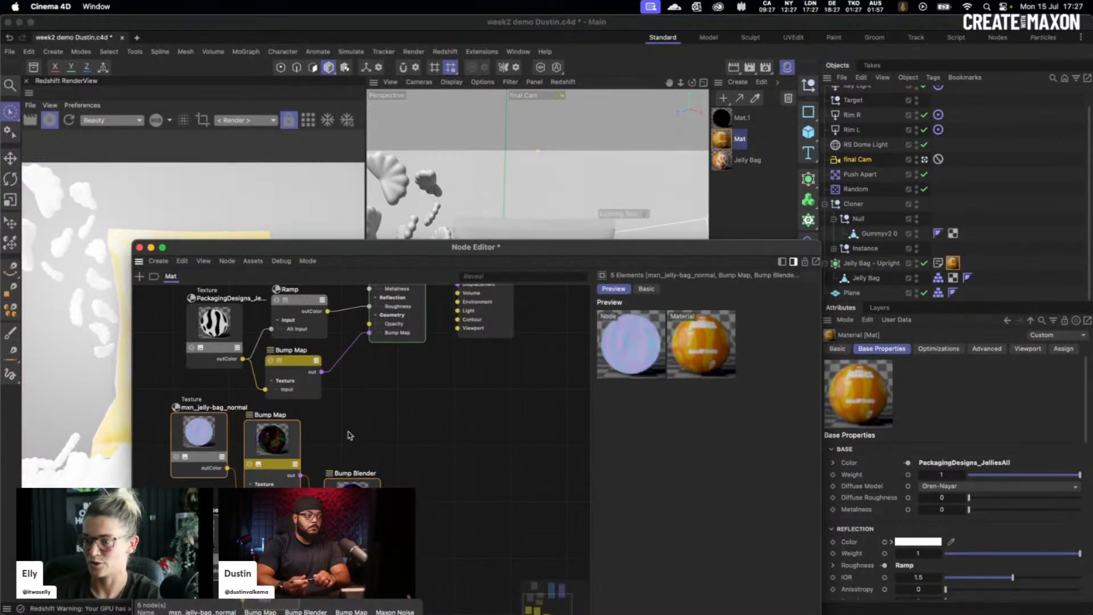
# Step: Shift the RoughnessOrange texture node aside and connect the Bump Blender's output to the Bump Map input of RS Standard
pyautogui.scroll(-5, 405, 422)
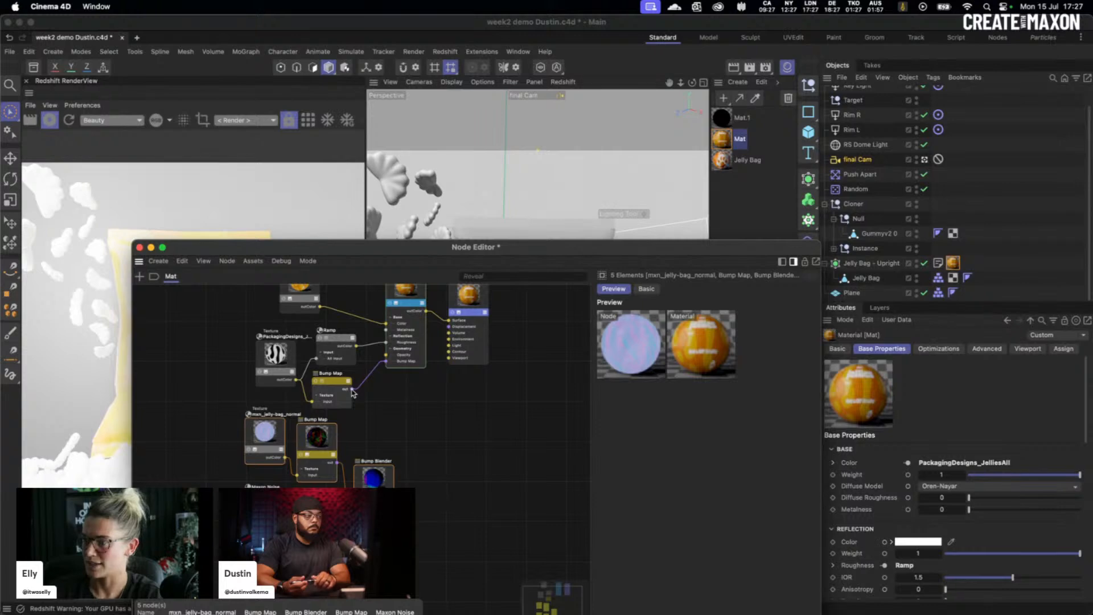
pyautogui.moveTo(278, 358); pyautogui.dragTo(257, 351)
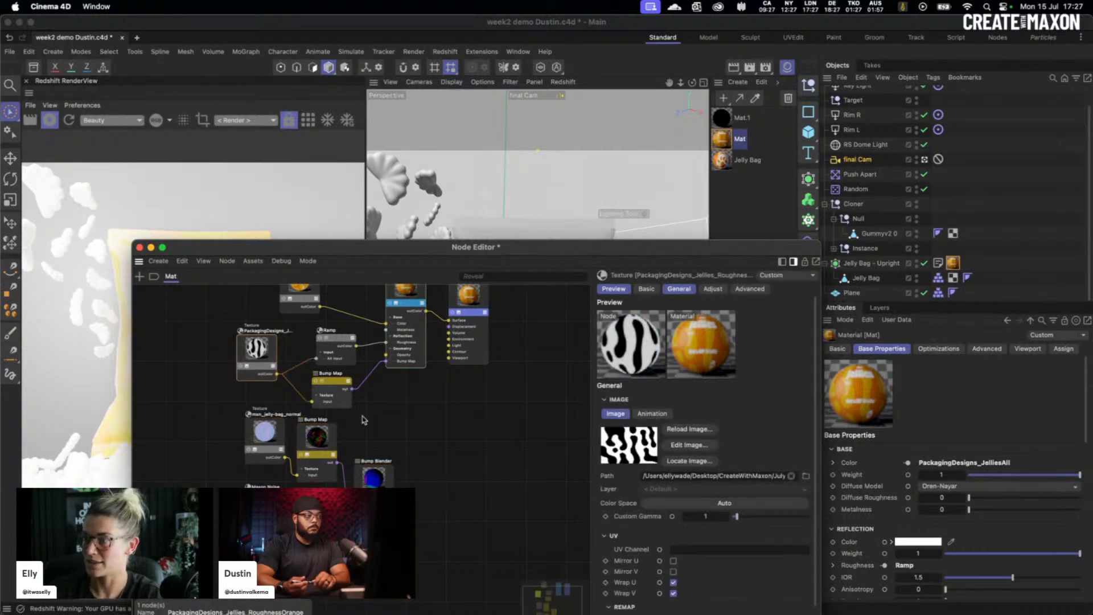
pyautogui.moveTo(325, 246); pyautogui.dragTo(547, 141)
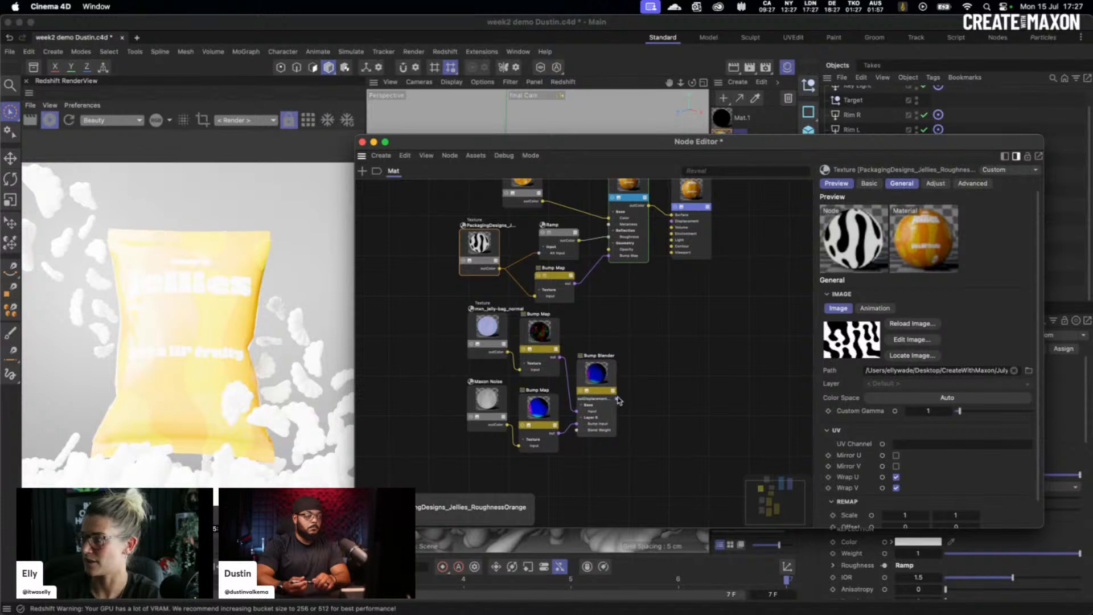
pyautogui.moveTo(619, 400); pyautogui.dragTo(609, 256)
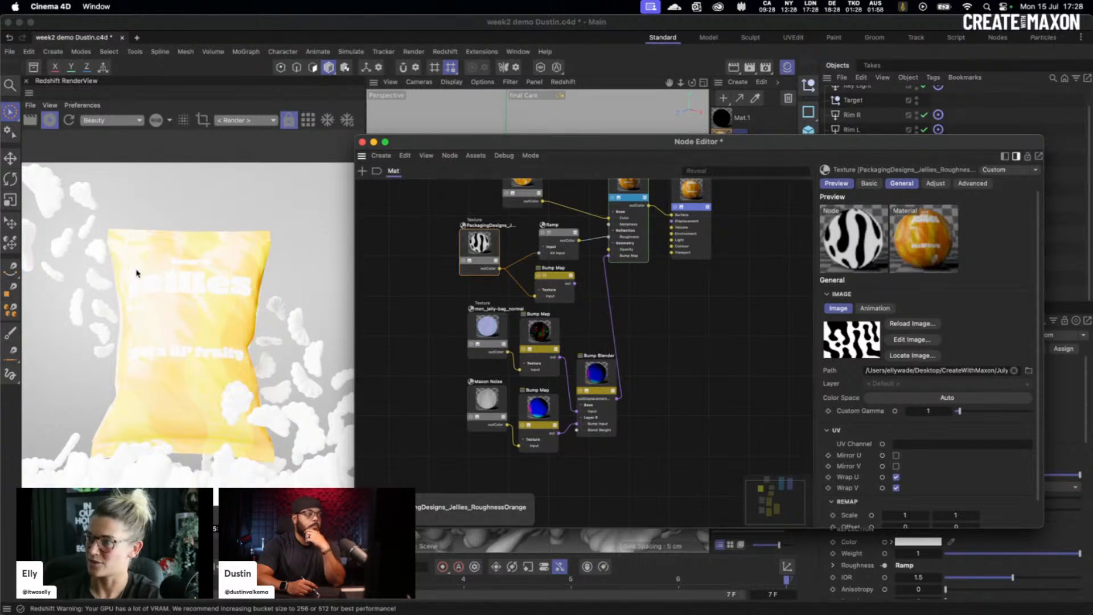
# Step: Connect the roughness Bump Map's out to the Bump Blender's Layer 1 Bump Input and set that layer's Blend Weight to 0.784
pyautogui.moveTo(574, 286); pyautogui.dragTo(607, 376)
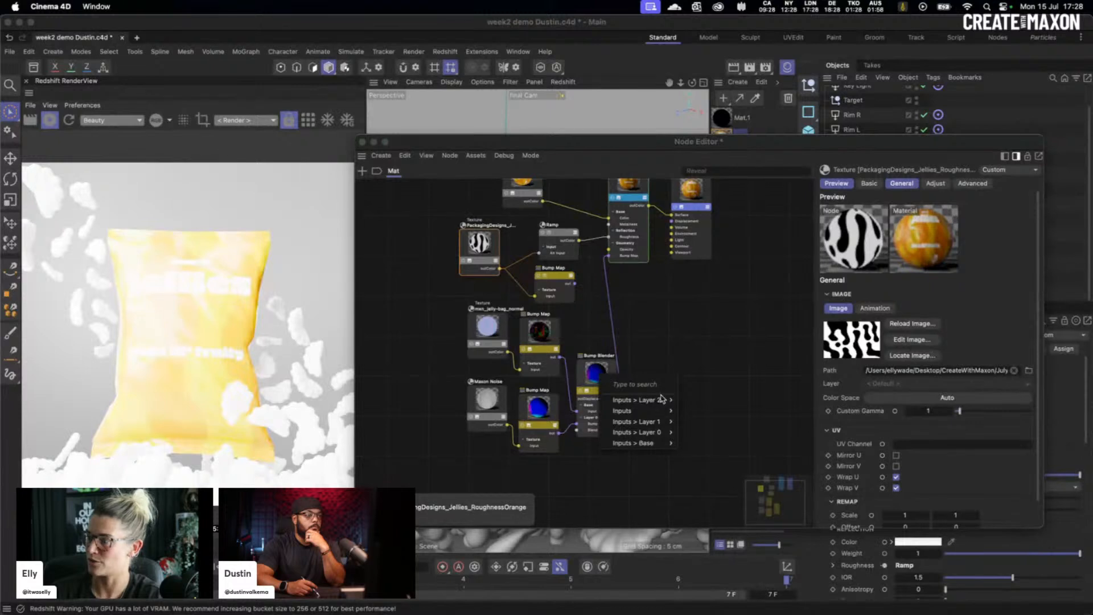
pyautogui.moveTo(660, 423)
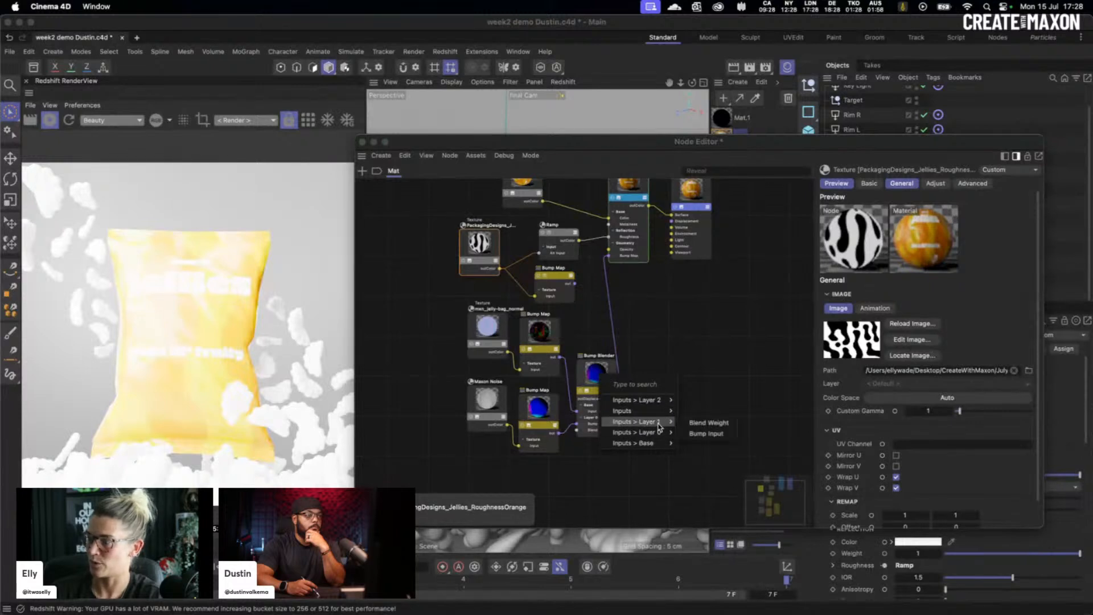
pyautogui.click(706, 434)
pyautogui.click(594, 376)
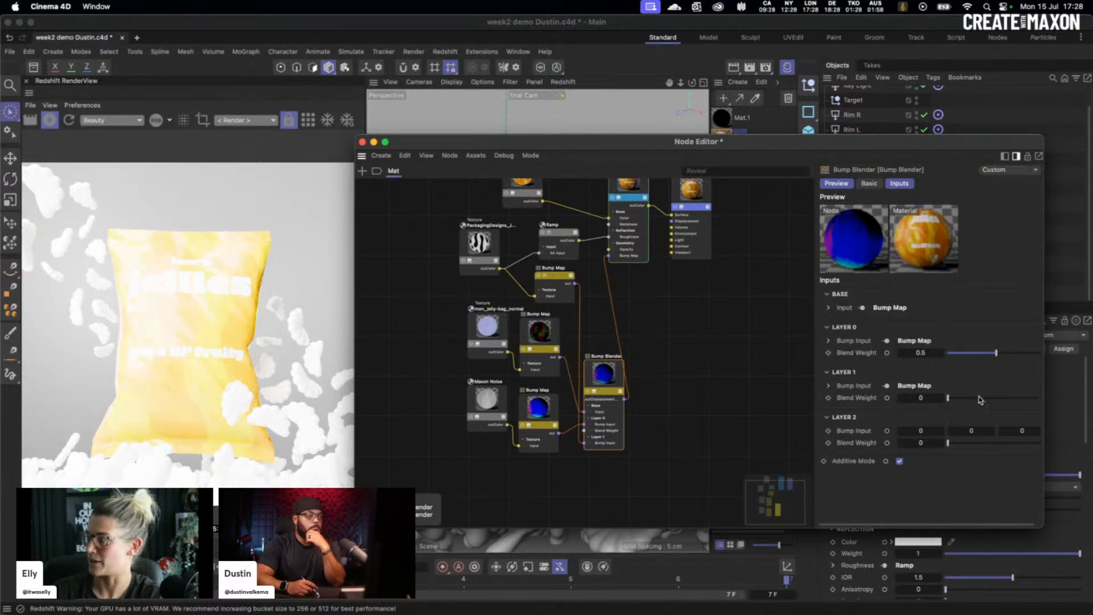
pyautogui.moveTo(979, 400); pyautogui.dragTo(1024, 402)
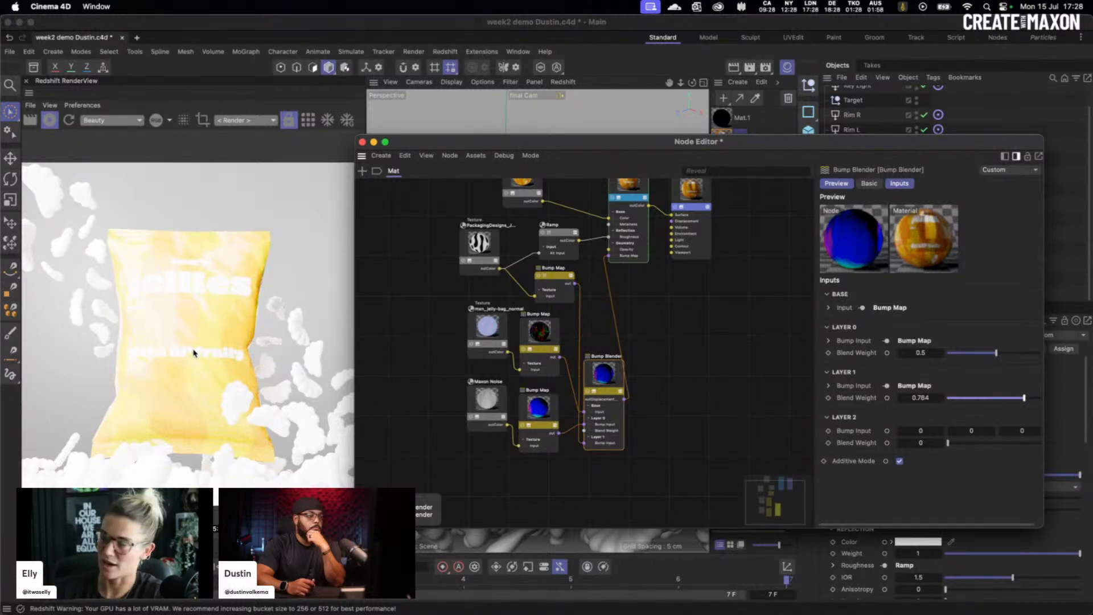
# Step: Space the mxn_jelly-bag_normal and Maxon Noise nodes away from their Bump Maps and close the Node Editor
pyautogui.moveTo(492, 333); pyautogui.dragTo(478, 330)
pyautogui.moveTo(488, 401); pyautogui.dragTo(467, 399)
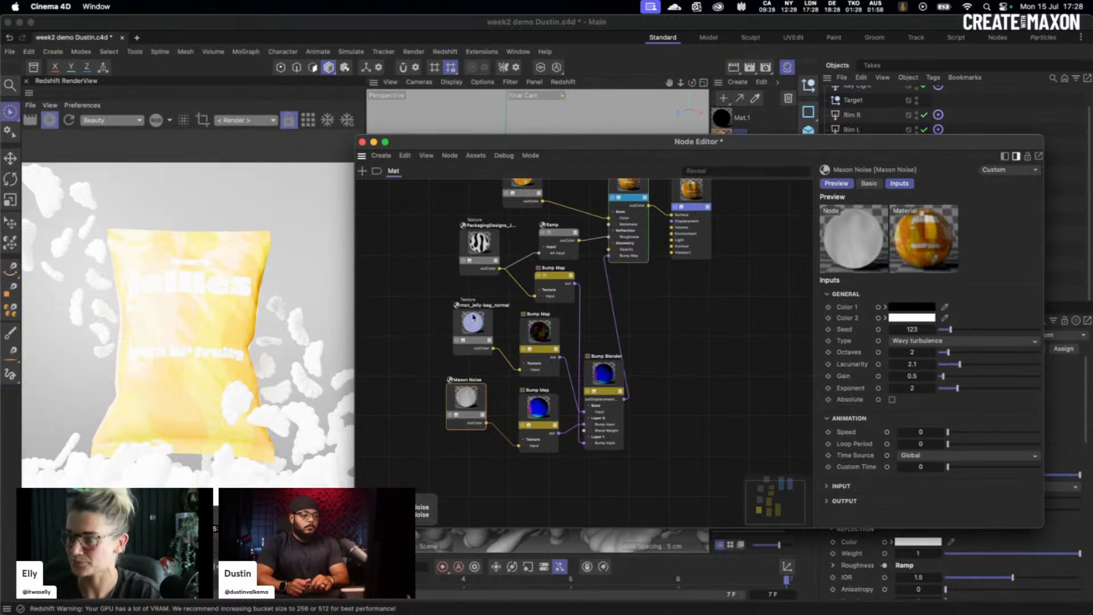
pyautogui.moveTo(643, 321); pyautogui.dragTo(594, 382, button='middle')
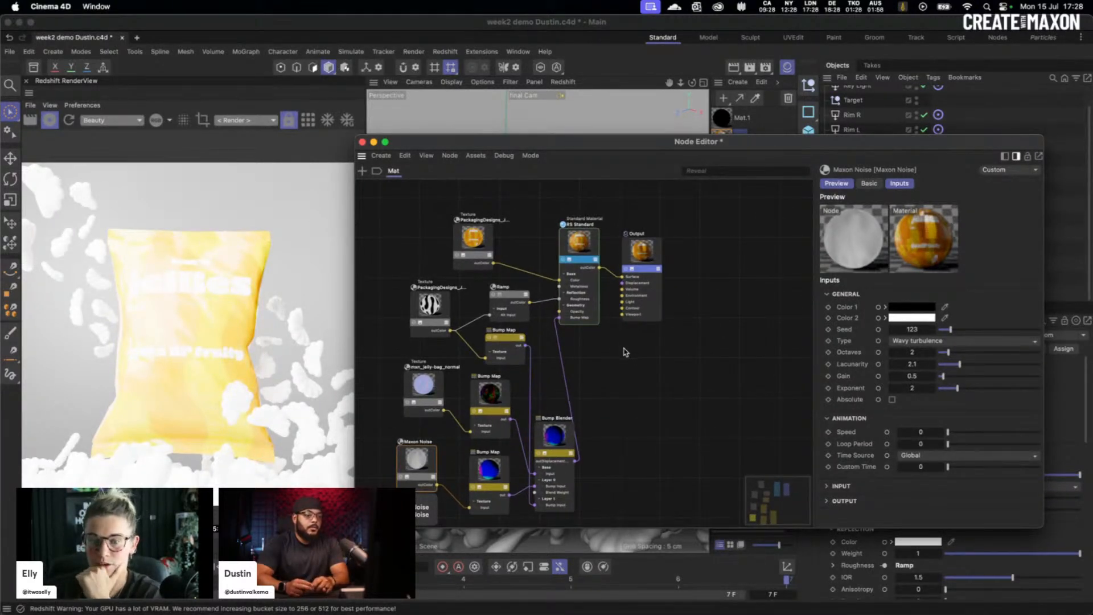
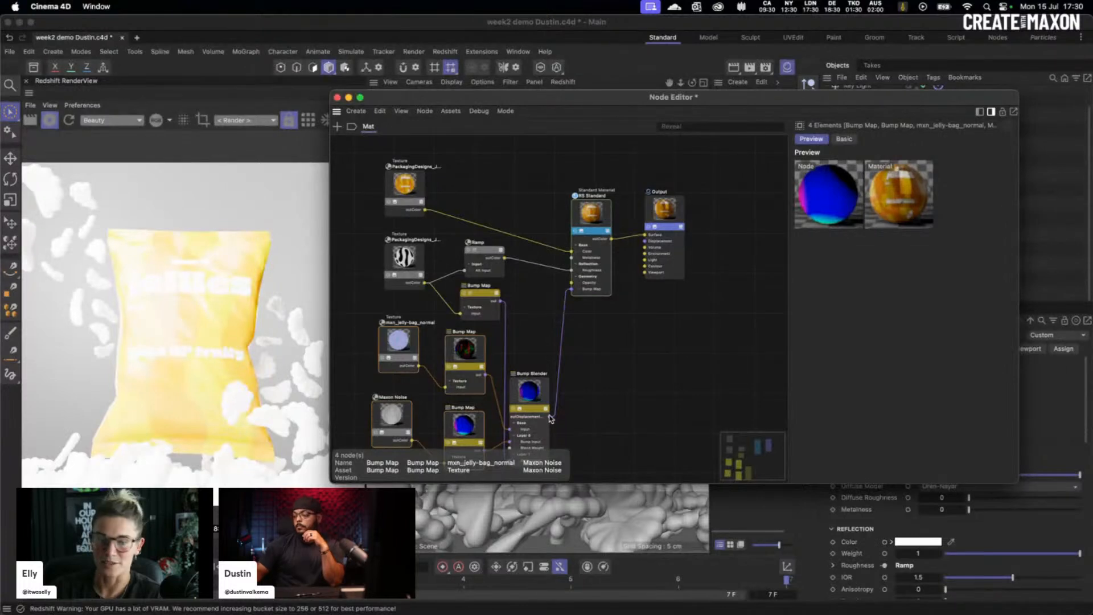
pyautogui.click(337, 98)
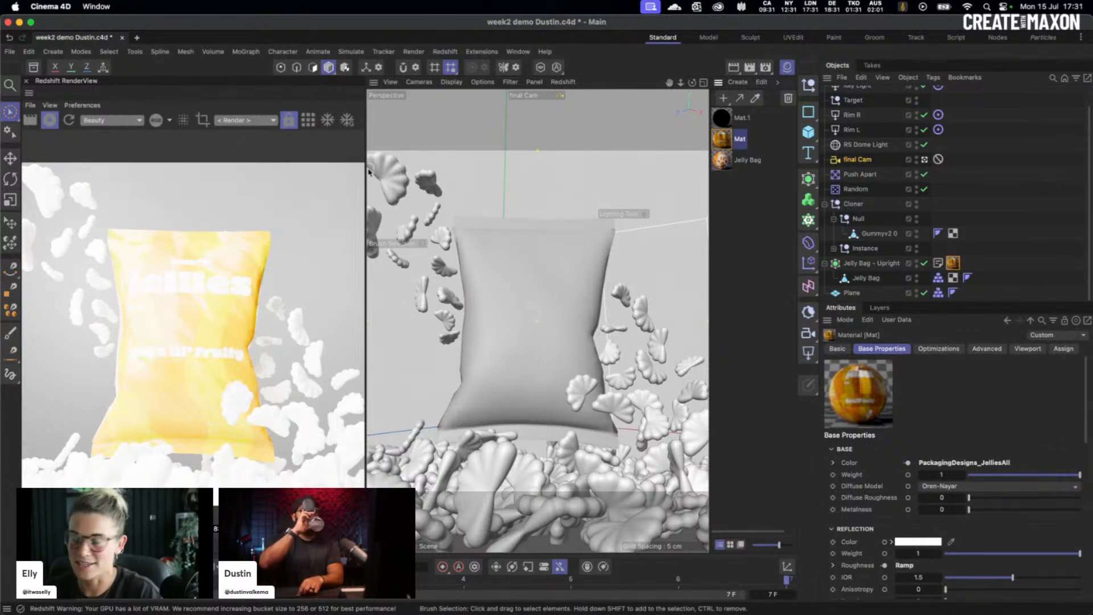
# Step: Stop the Redshift preview and copy the Cloner null with its gummies into a new scene
pyautogui.click(50, 121)
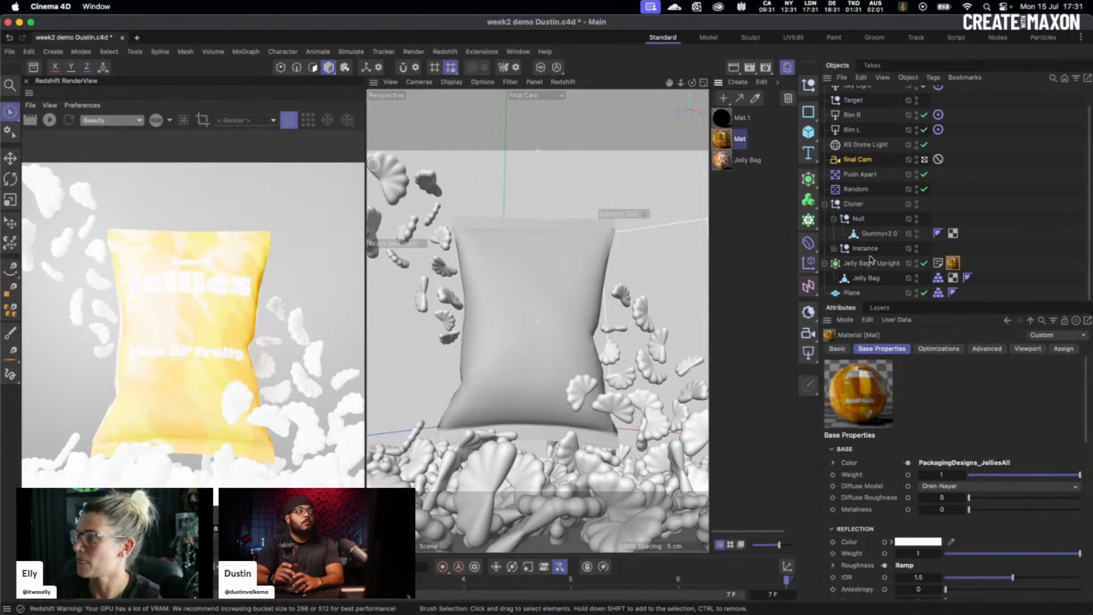
pyautogui.click(867, 279)
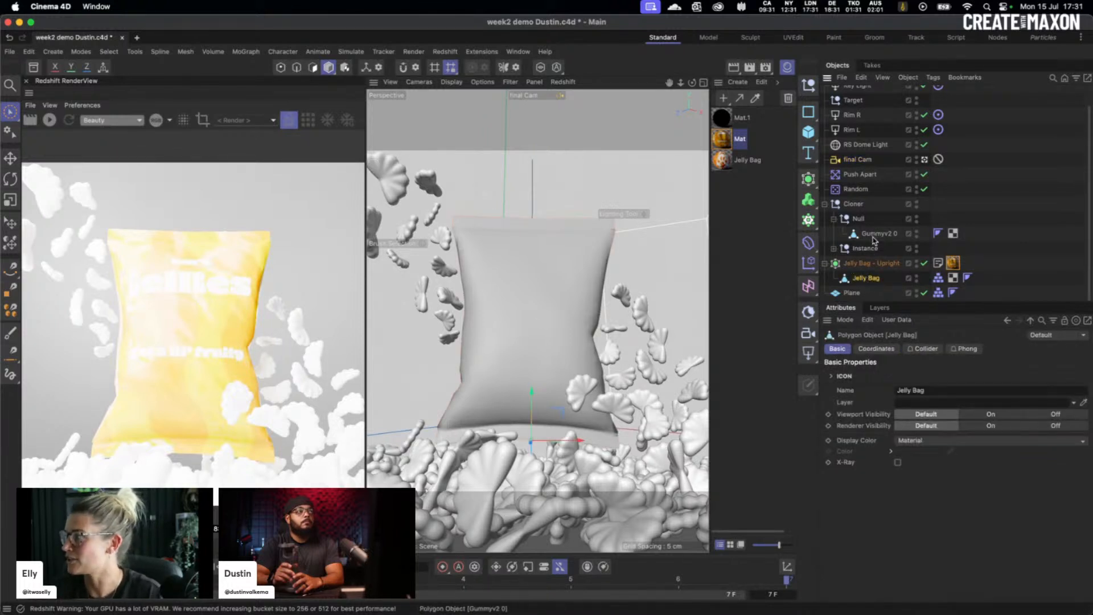
pyautogui.click(877, 234)
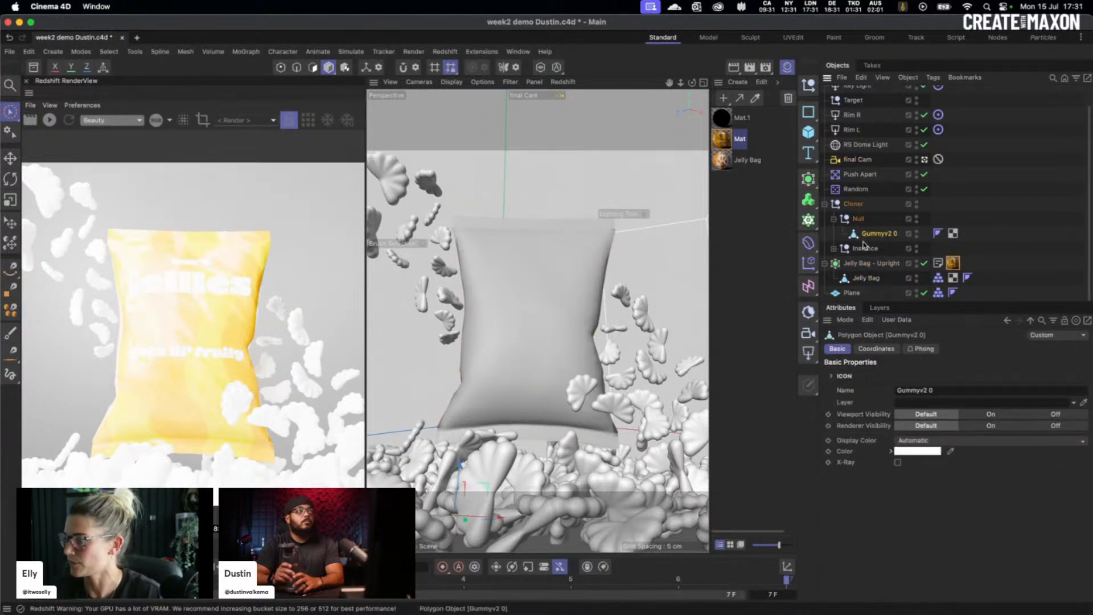
pyautogui.click(859, 206)
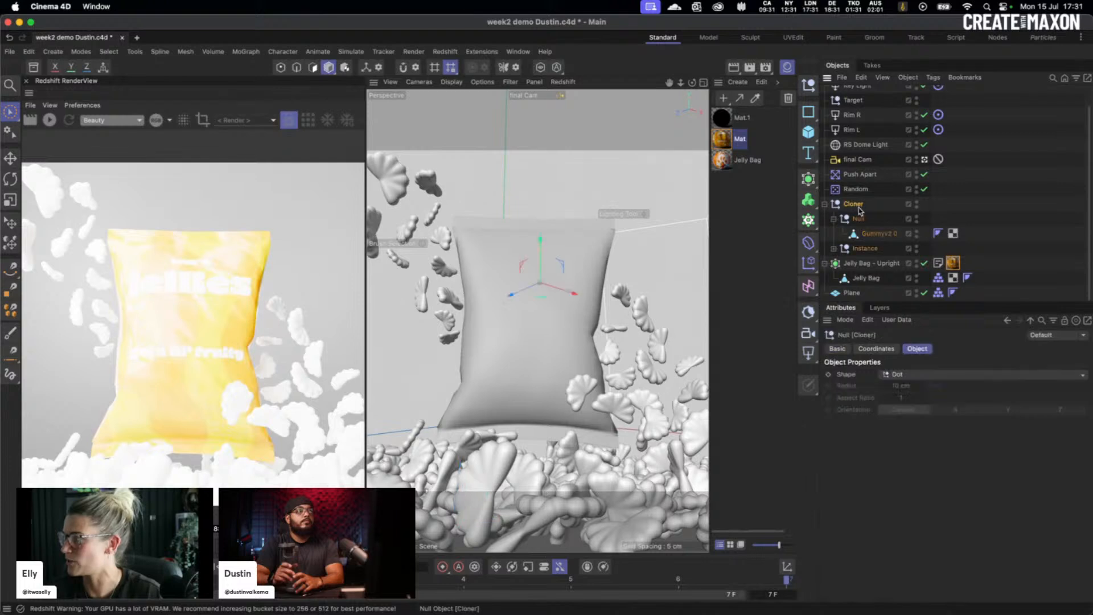
pyautogui.click(137, 38)
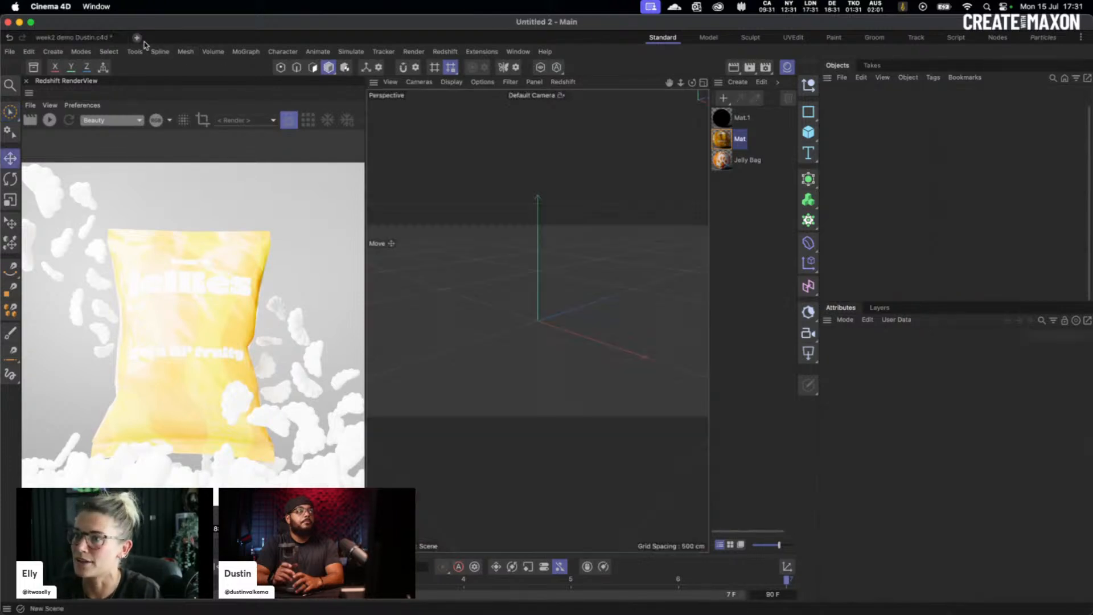
pyautogui.press('super+v')
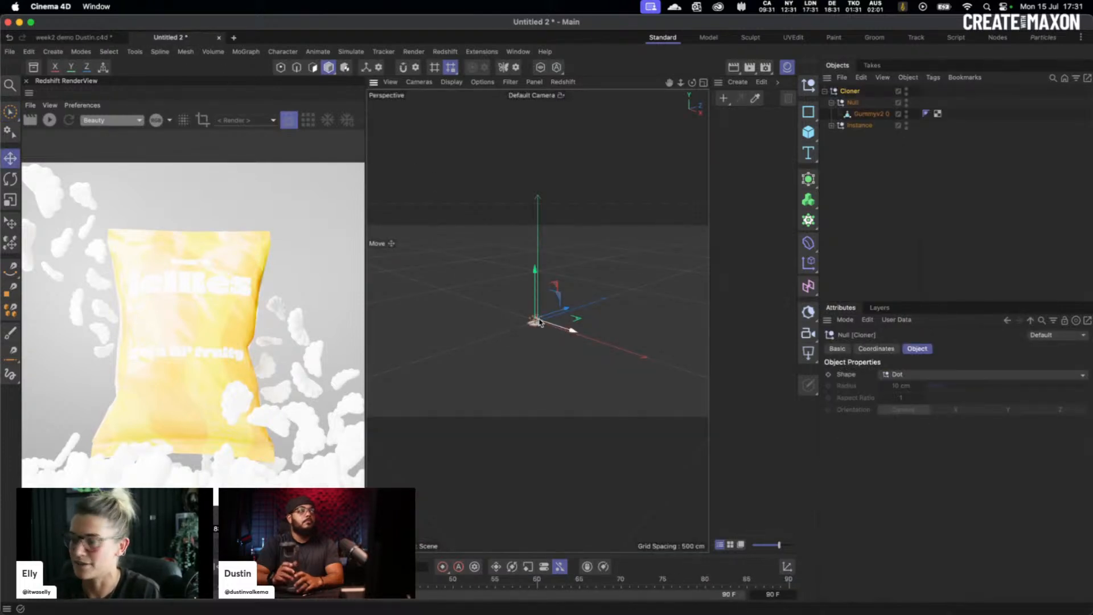
# Step: Display the gummies shaded with wireframe lines and start the Redshift preview on a close-up gummy
pyautogui.press('s')
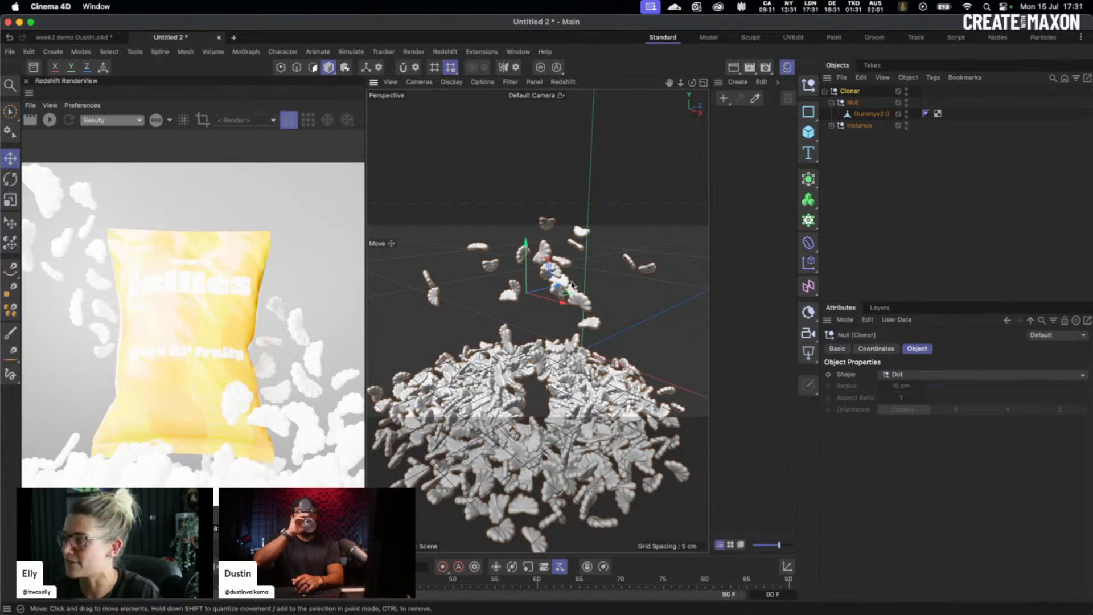
pyautogui.scroll(10, 572, 285)
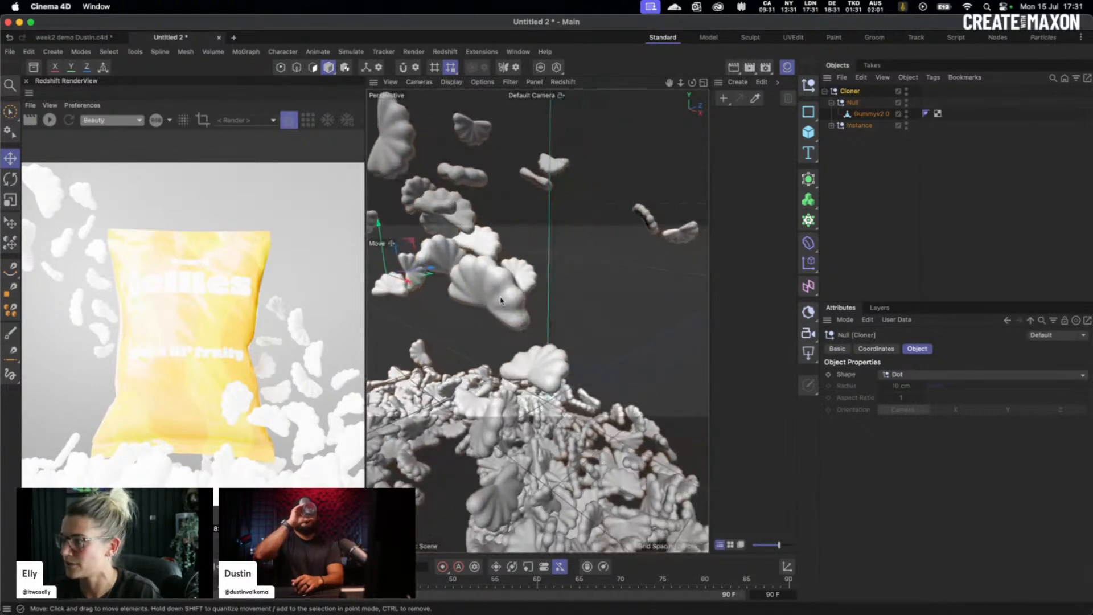
pyautogui.scroll(10, 512, 305)
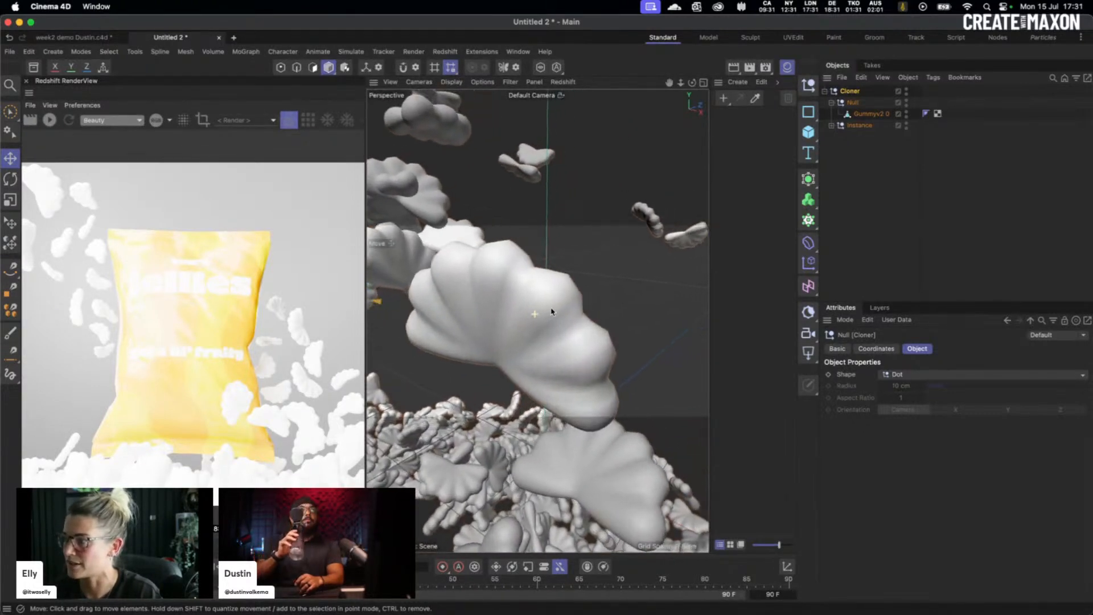
pyautogui.scroll(3, 552, 313)
pyautogui.press('n')
pyautogui.press('b')
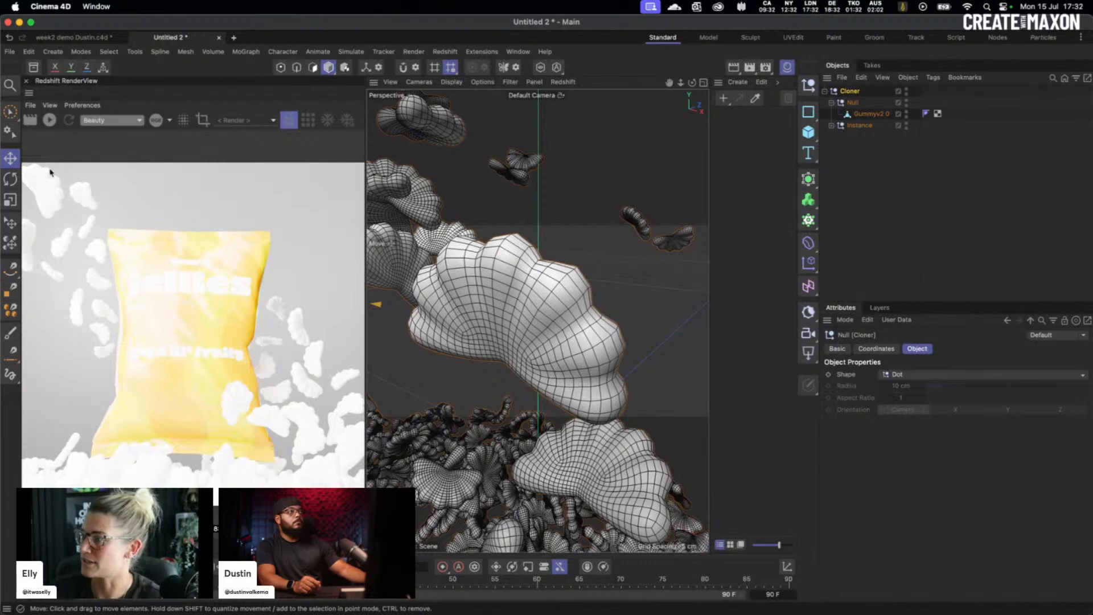
pyautogui.click(50, 120)
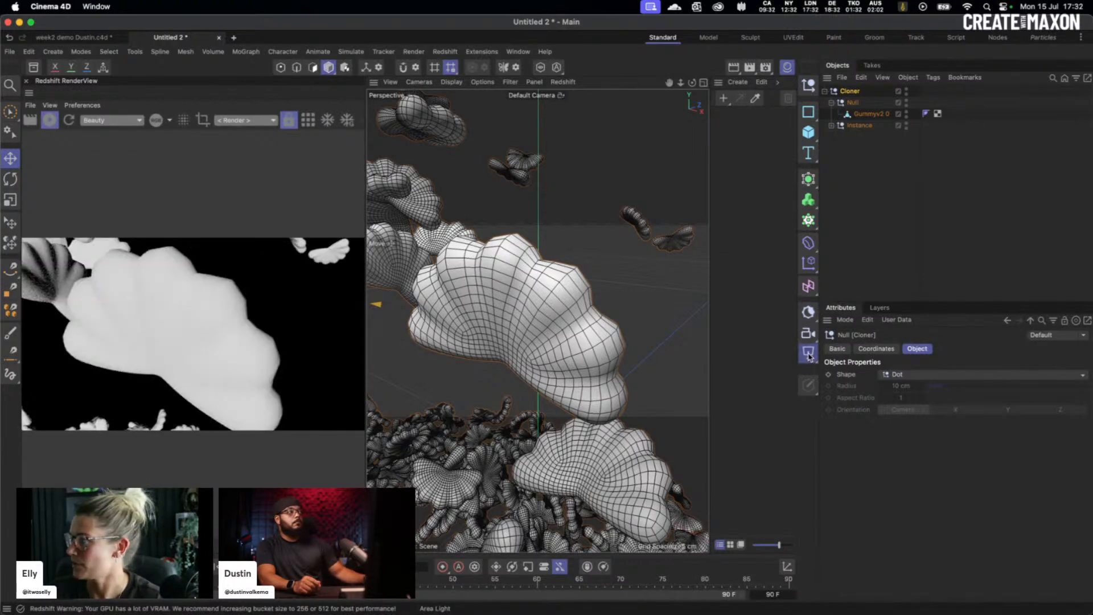
# Step: Add an RS Dome Light and load the 2 Light setup HDR from the asset library as its texture
pyautogui.click(809, 356)
pyautogui.click(857, 456)
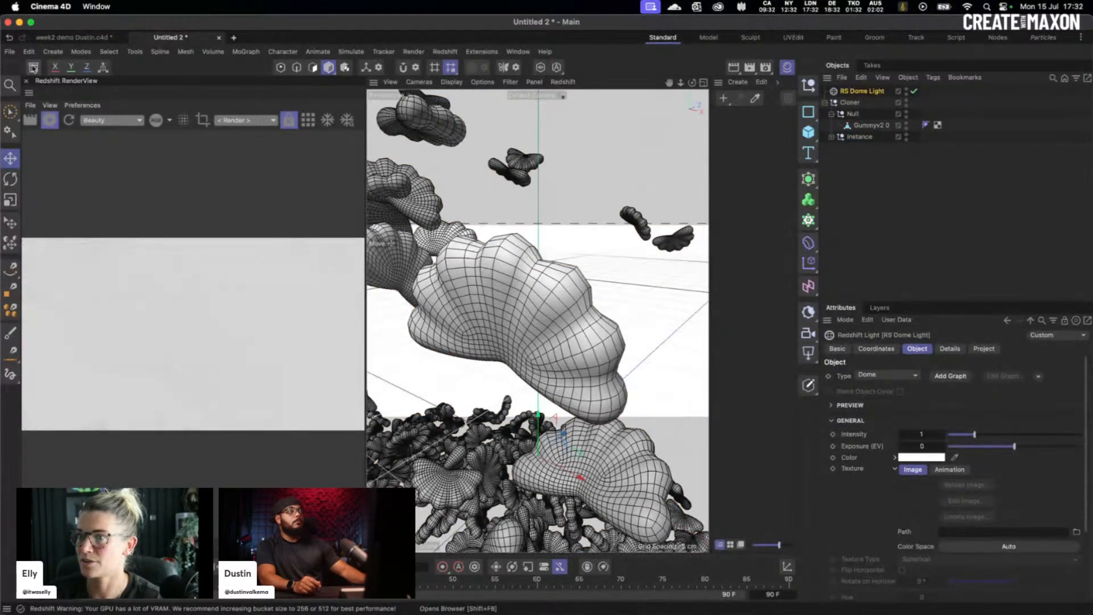
pyautogui.click(33, 67)
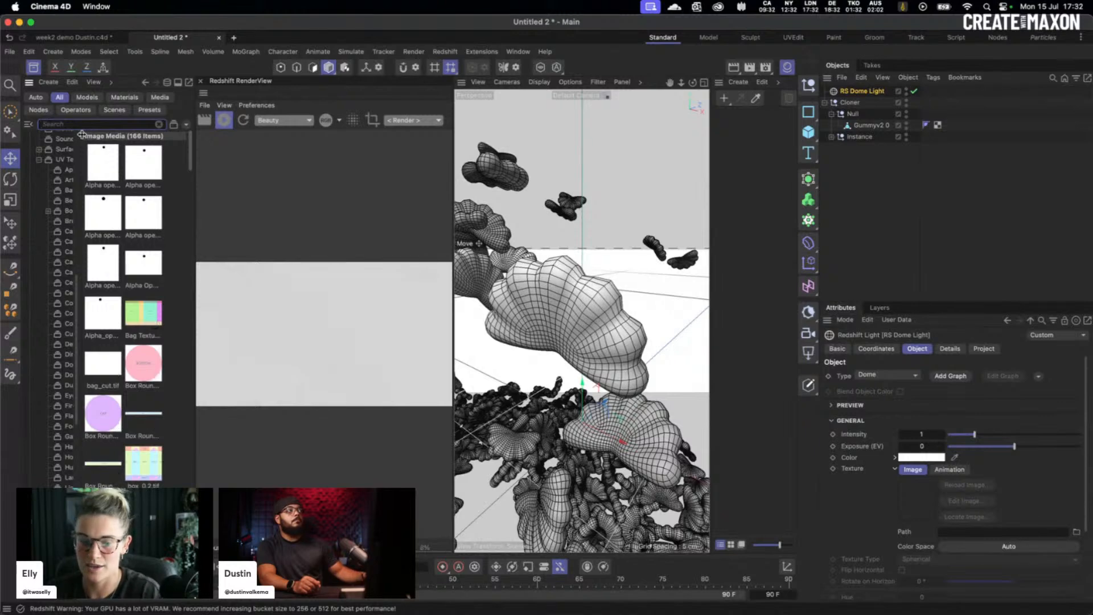
pyautogui.write('hdr')
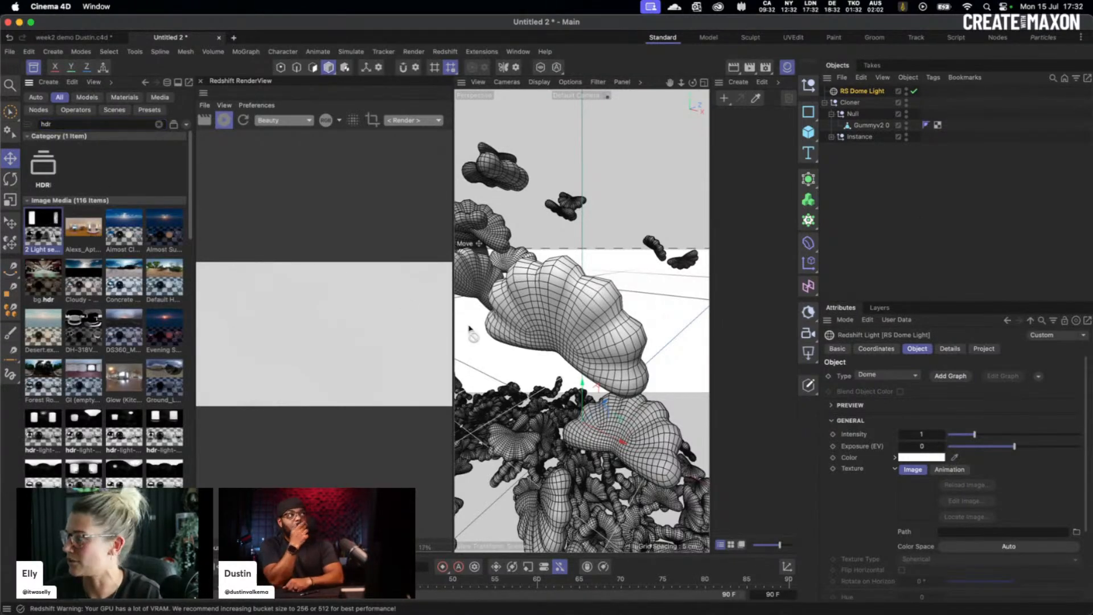
pyautogui.moveTo(470, 331); pyautogui.dragTo(945, 532)
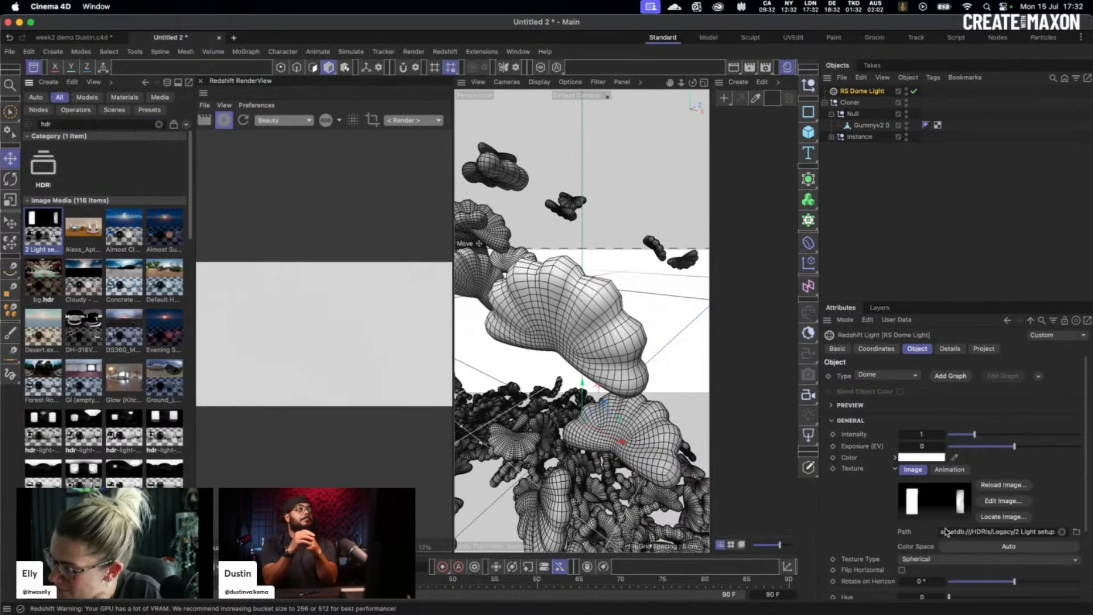
pyautogui.click(33, 68)
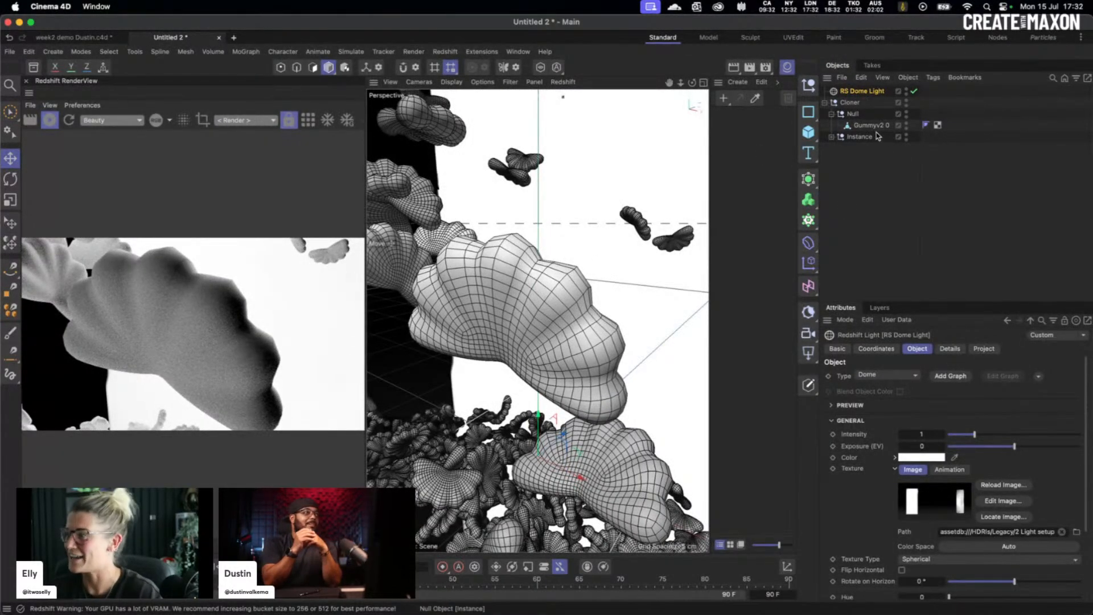
# Step: Turn off the RS Dome Light's environment Background and deselect the light
pyautogui.scroll(-5, 921, 558)
pyautogui.click(917, 567)
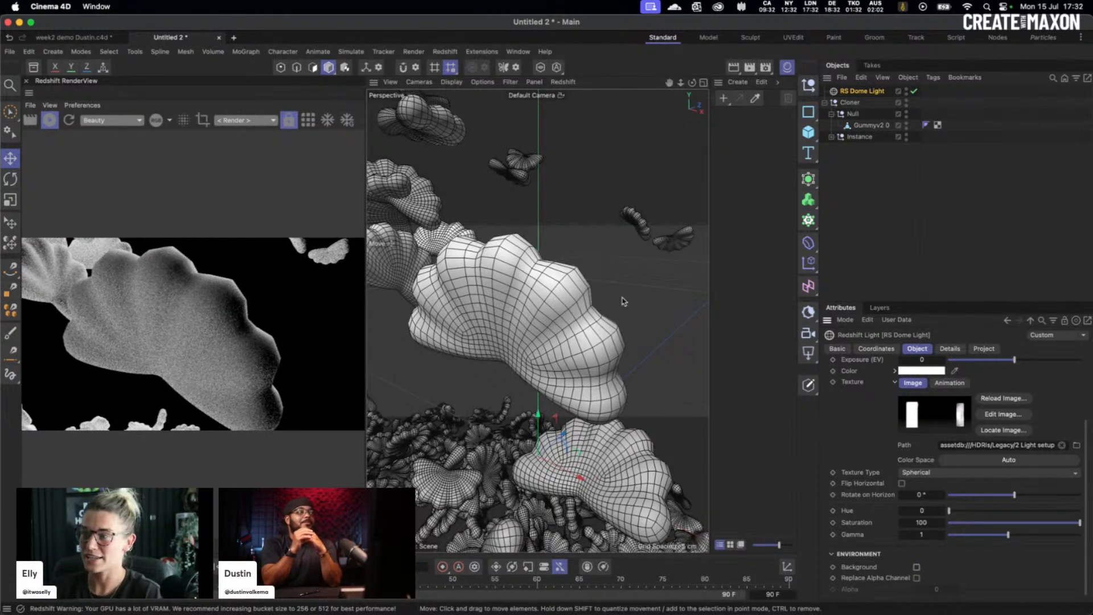
pyautogui.click(632, 306)
pyautogui.keyDown('alt'); pyautogui.moveTo(545, 313); pyautogui.dragTo(567, 315); pyautogui.keyUp('alt')
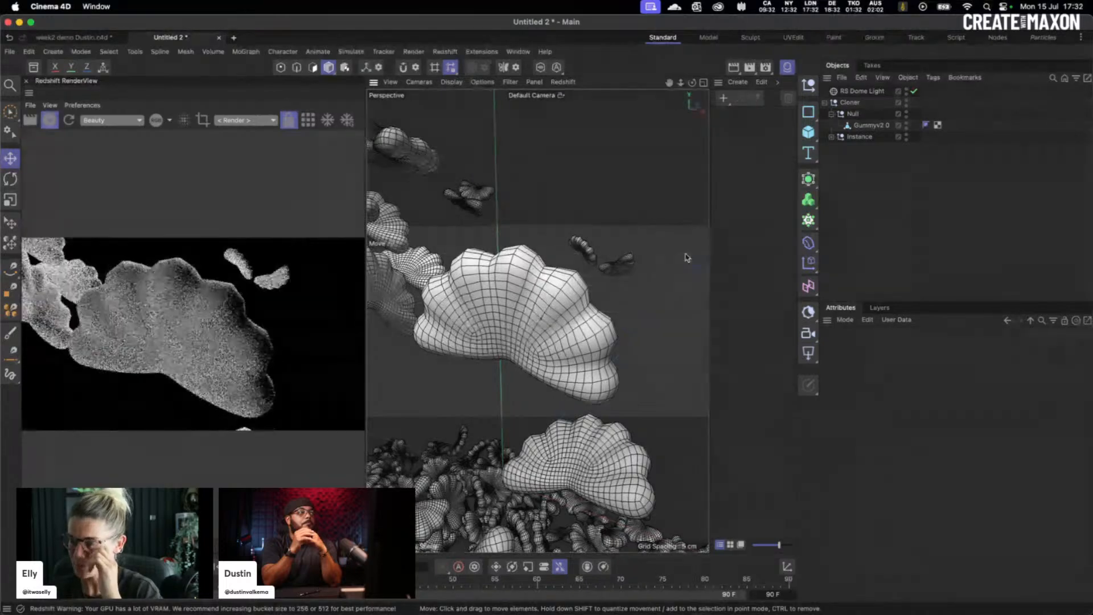
# Step: Expand the Instance null and add an RS Object tag to the Gummyv2 0 polygon object
pyautogui.click(832, 136)
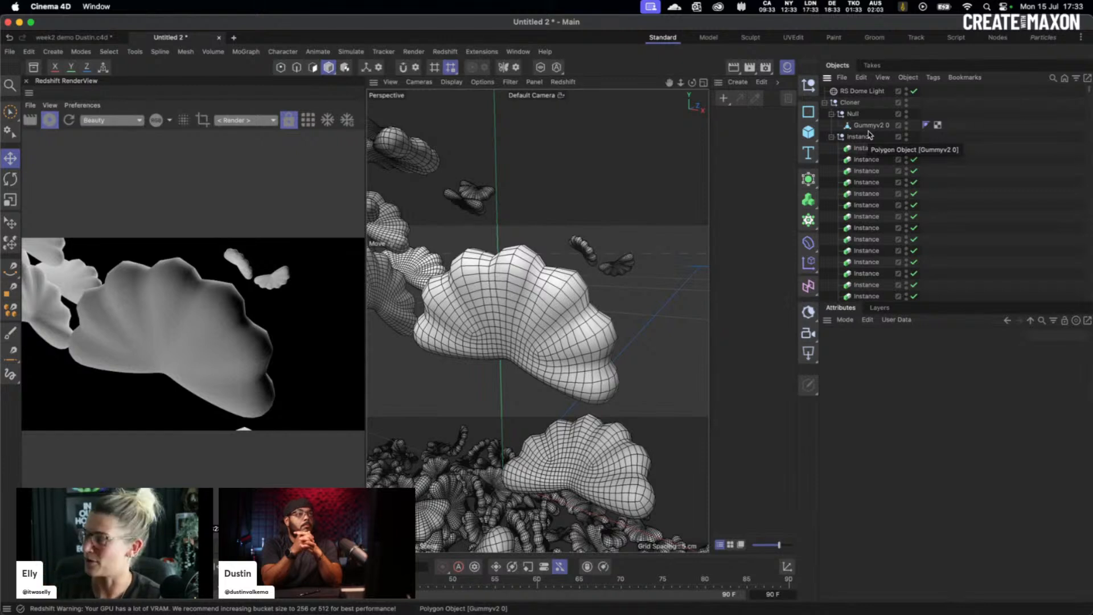
pyautogui.click(871, 126)
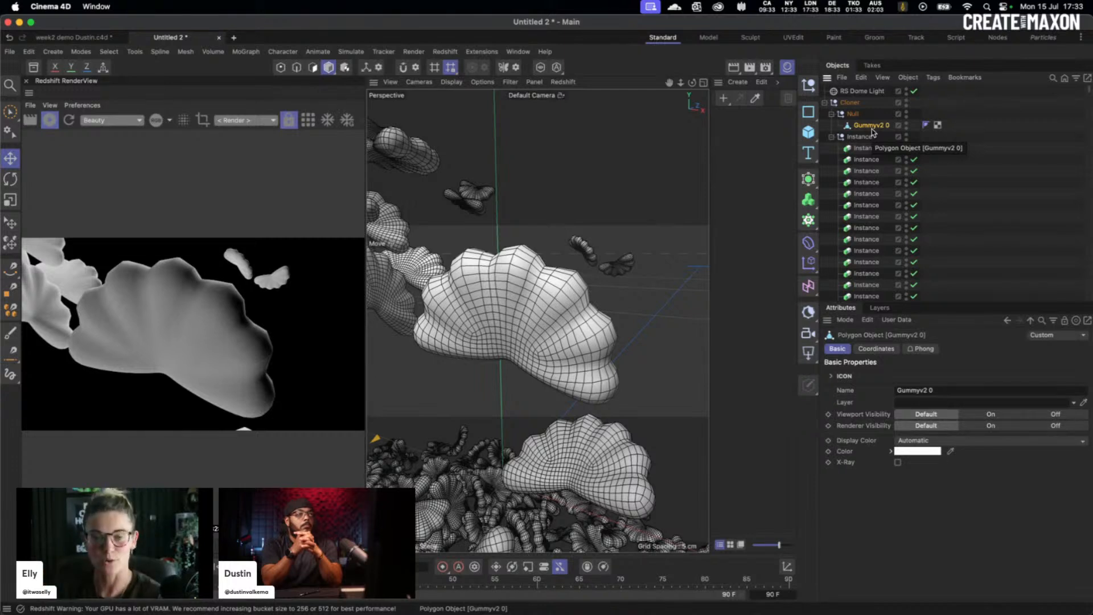
pyautogui.rightClick(860, 126)
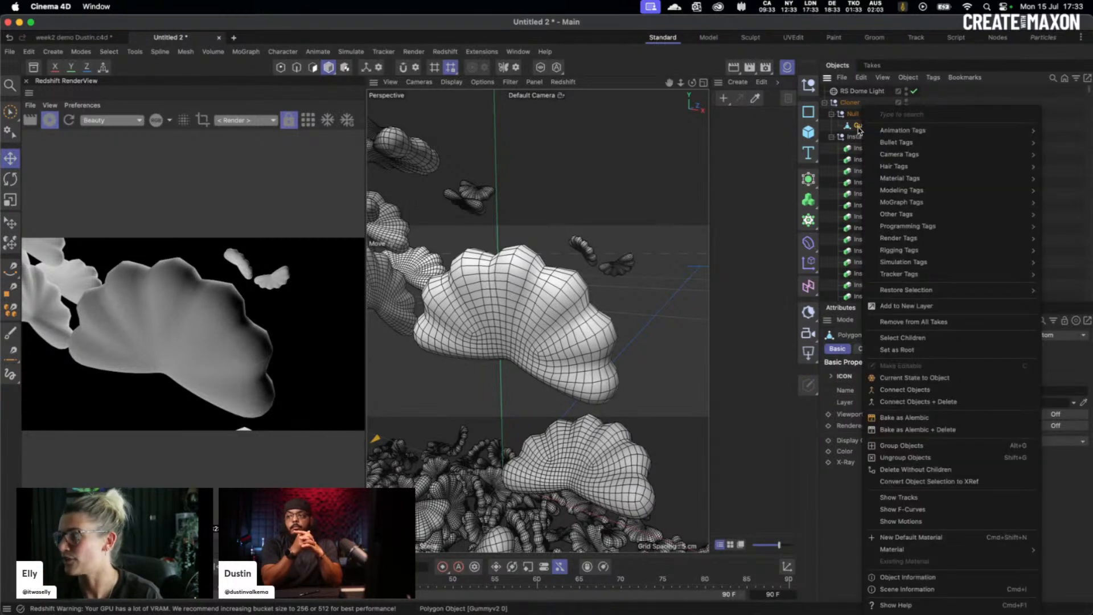
pyautogui.write('rs')
pyautogui.moveTo(901, 139)
pyautogui.click(834, 140)
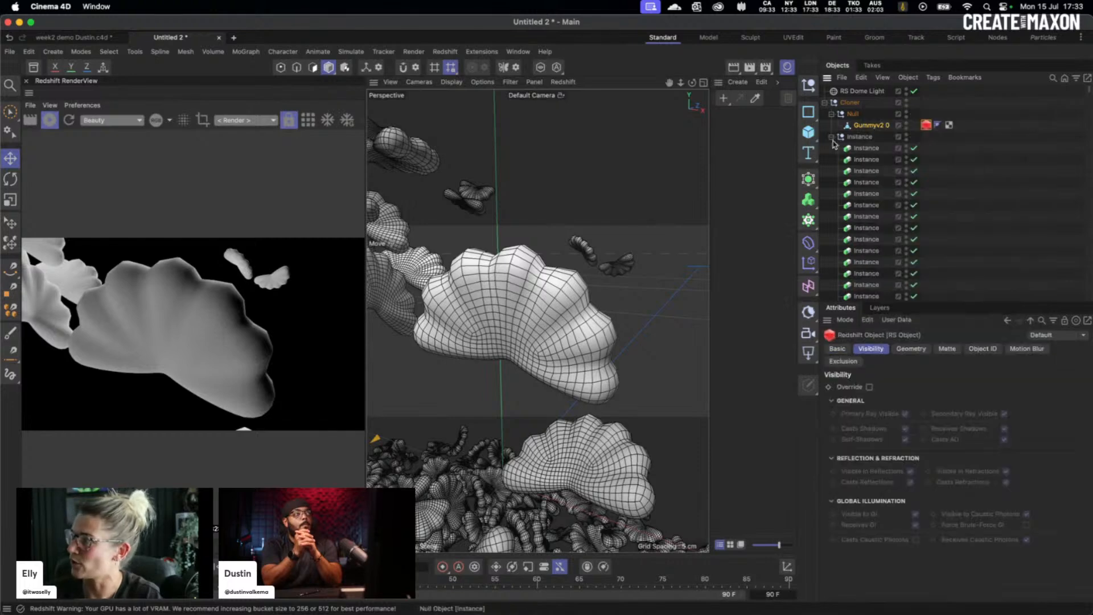
# Step: Override the geometry settings in Gummyv2 0's RS Object tag and enable Tessellation
pyautogui.click(912, 348)
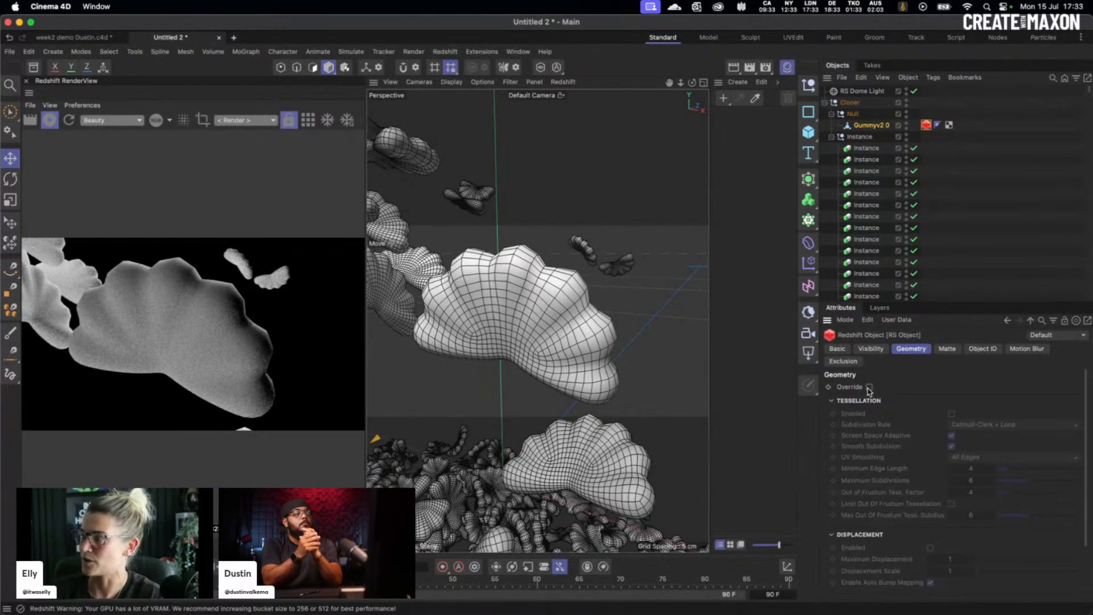
pyautogui.click(870, 388)
pyautogui.scroll(-2, 883, 393)
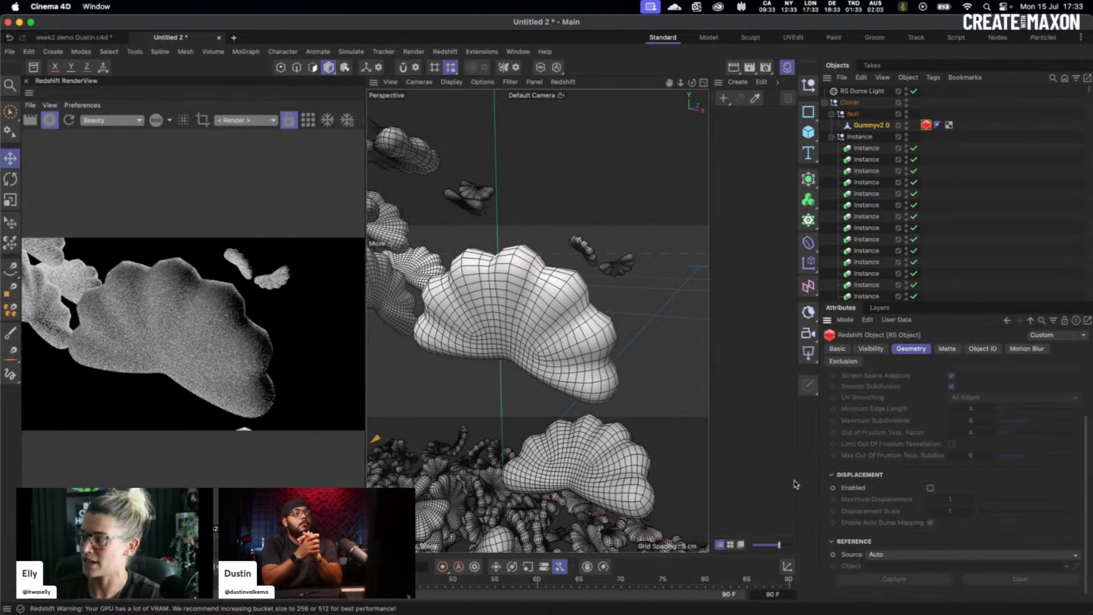
pyautogui.scroll(2, 875, 501)
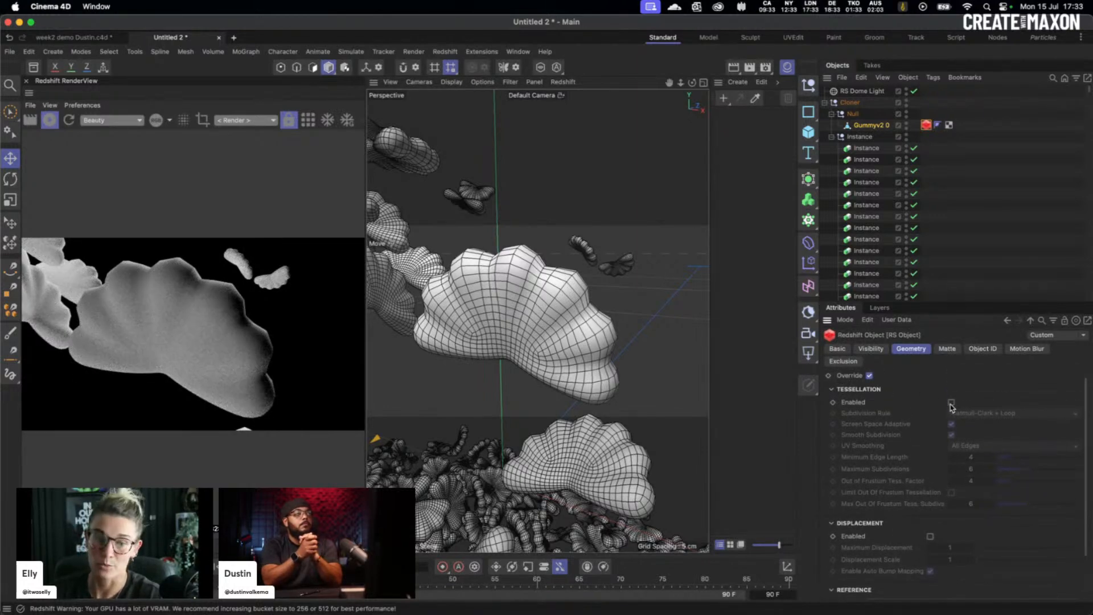
pyautogui.click(951, 403)
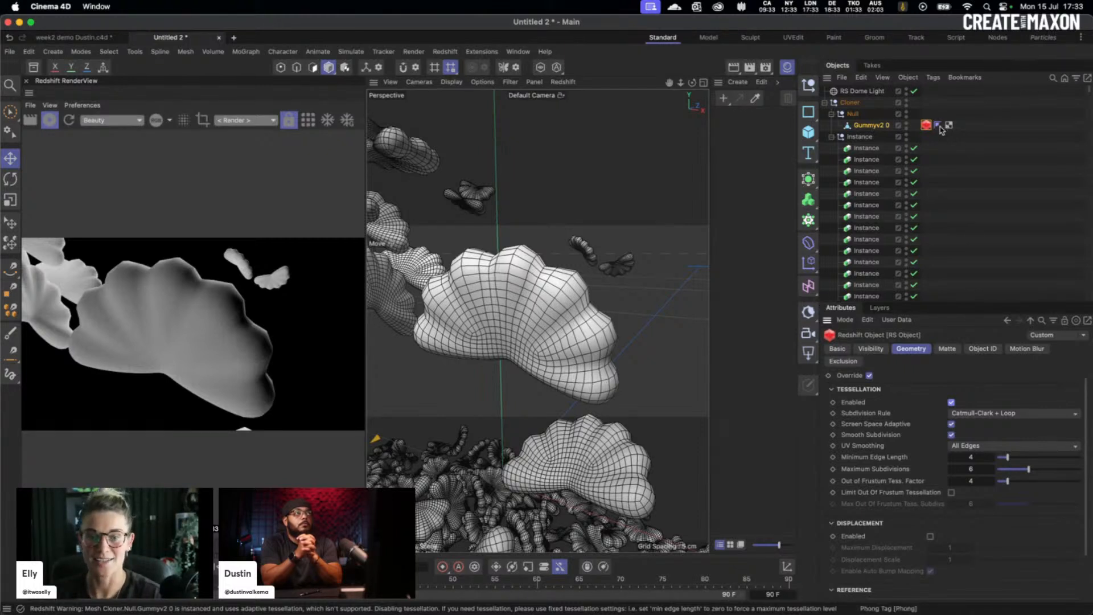
# Step: Check the first Instance's mode, compare a new Cloner's Instance, Render Instance and Multi-Instance modes, and delete that Cloner
pyautogui.click(867, 148)
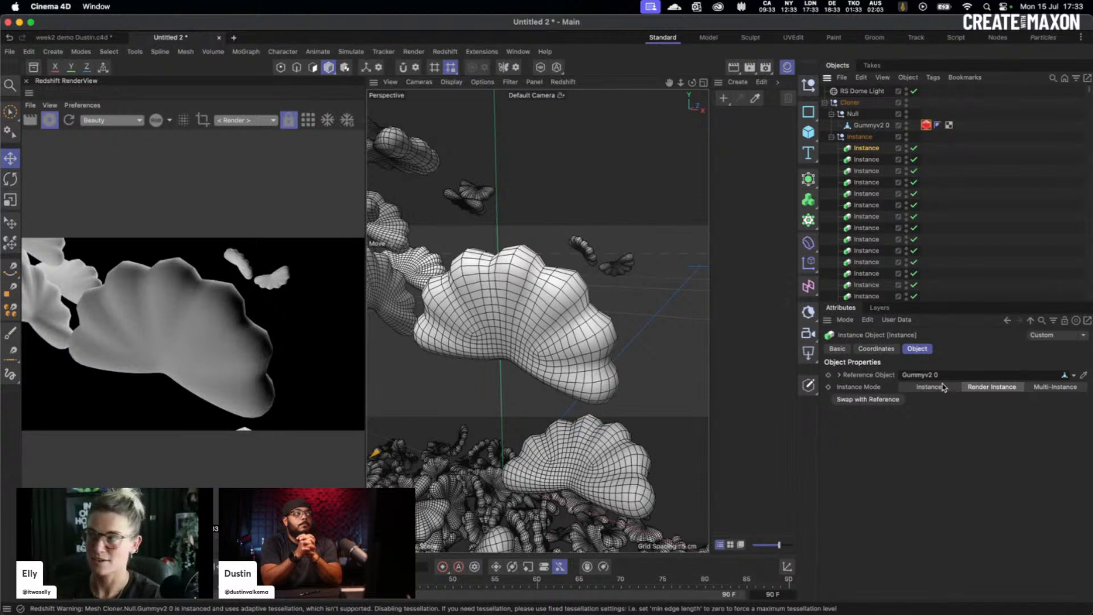
pyautogui.click(808, 221)
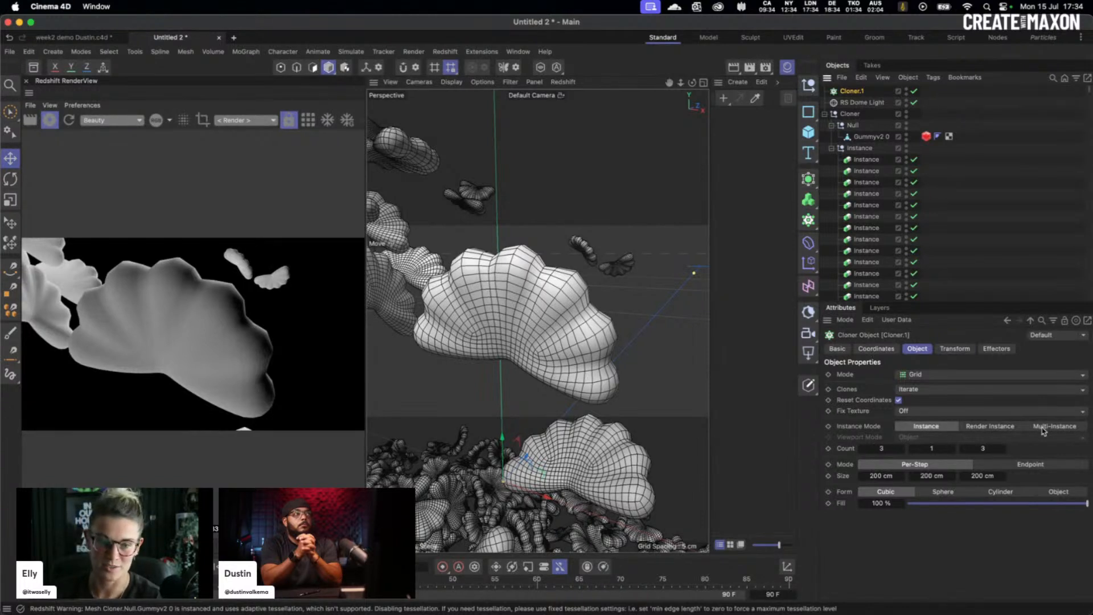
pyautogui.click(992, 427)
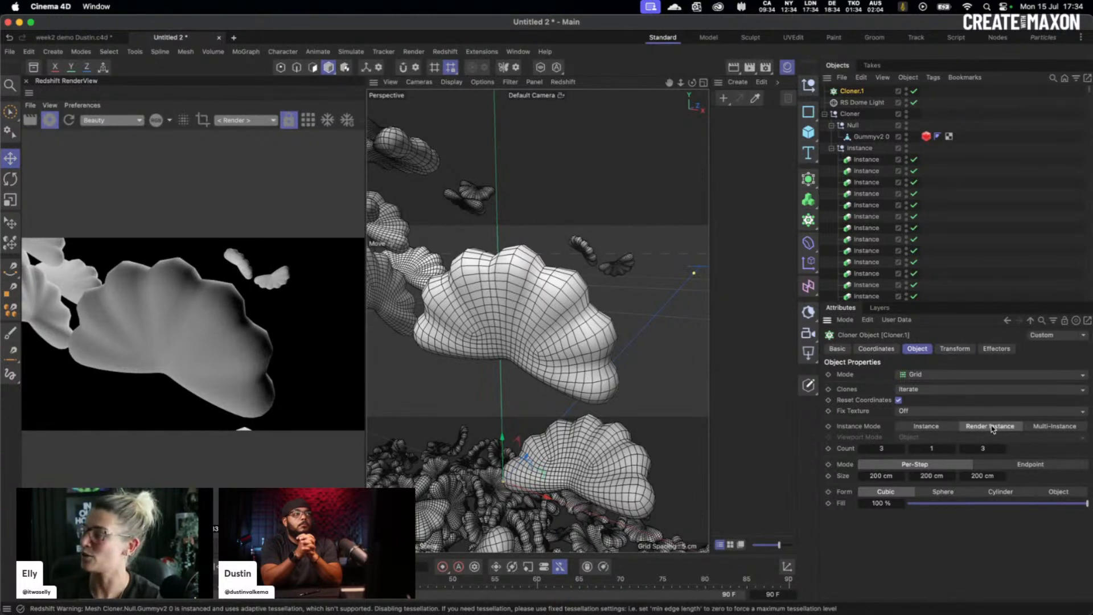
pyautogui.click(1041, 427)
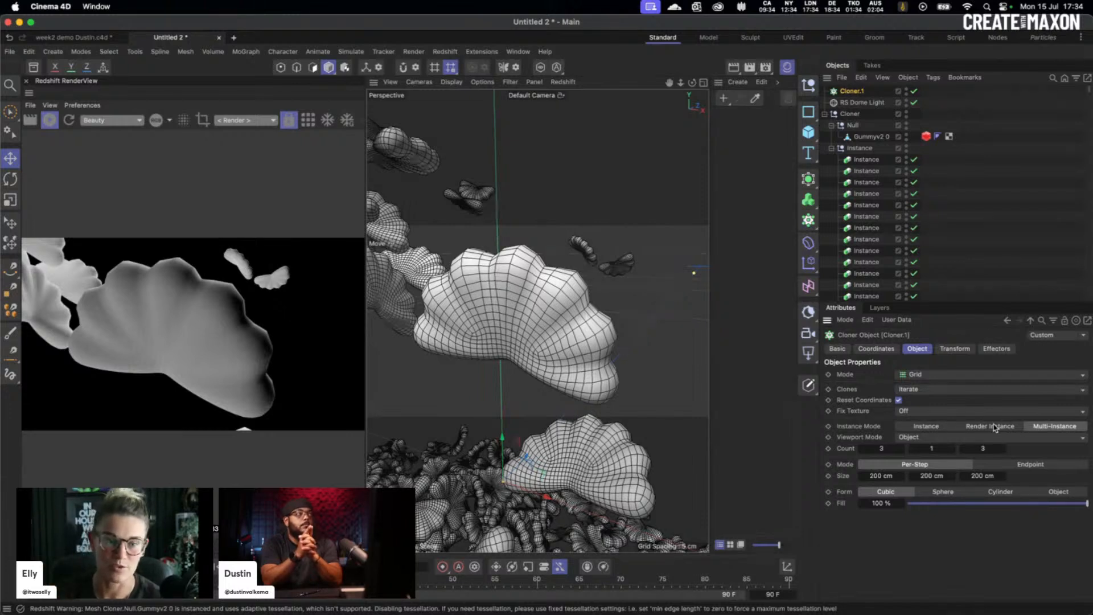
pyautogui.click(927, 429)
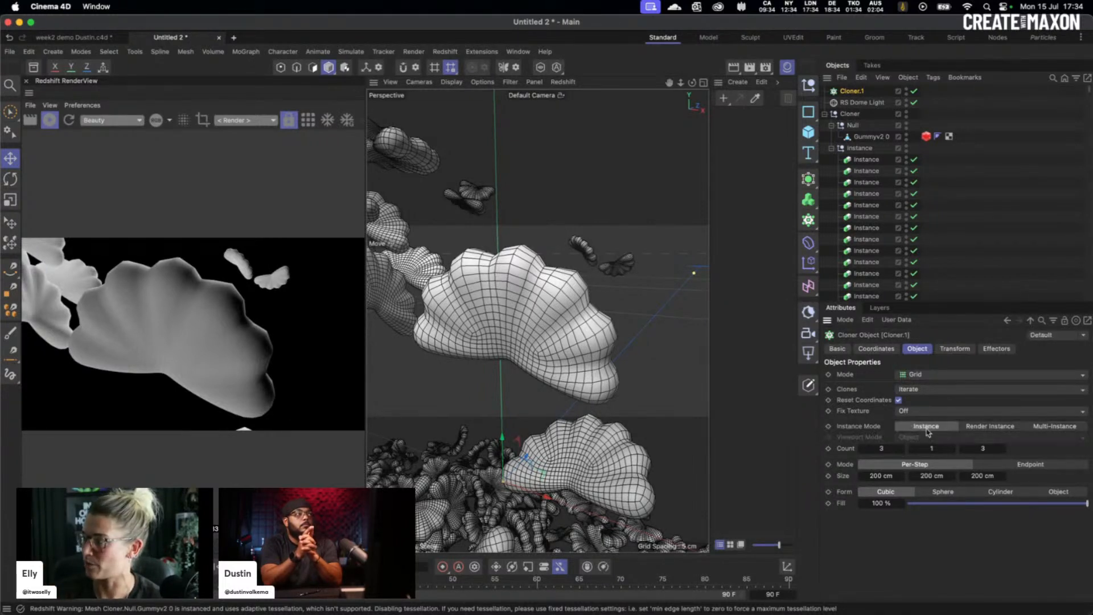
pyautogui.click(983, 427)
pyautogui.click(1047, 429)
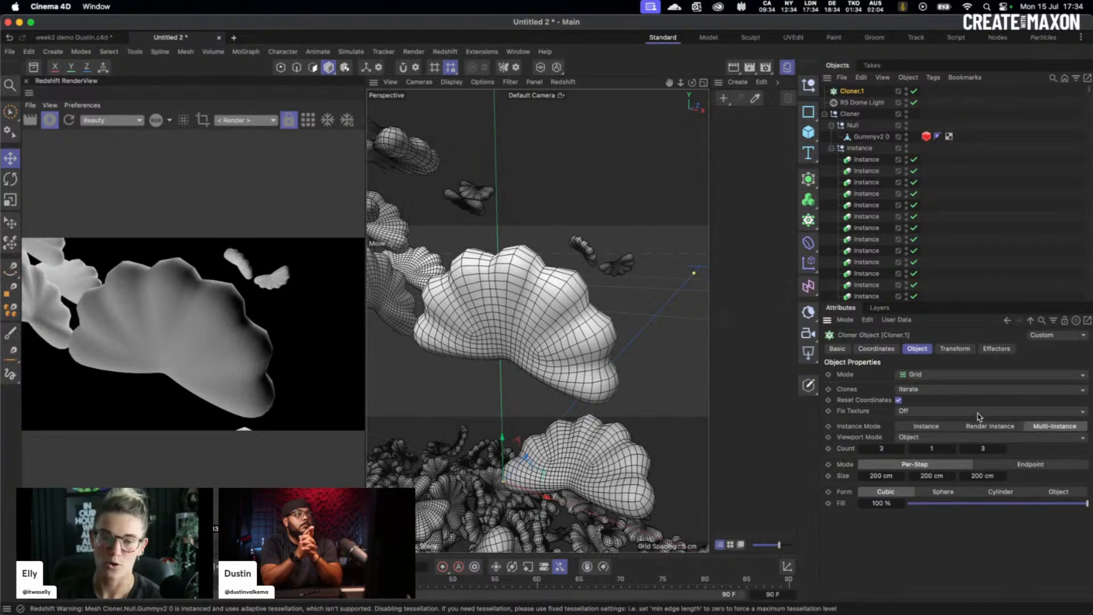
pyautogui.press('Delete')
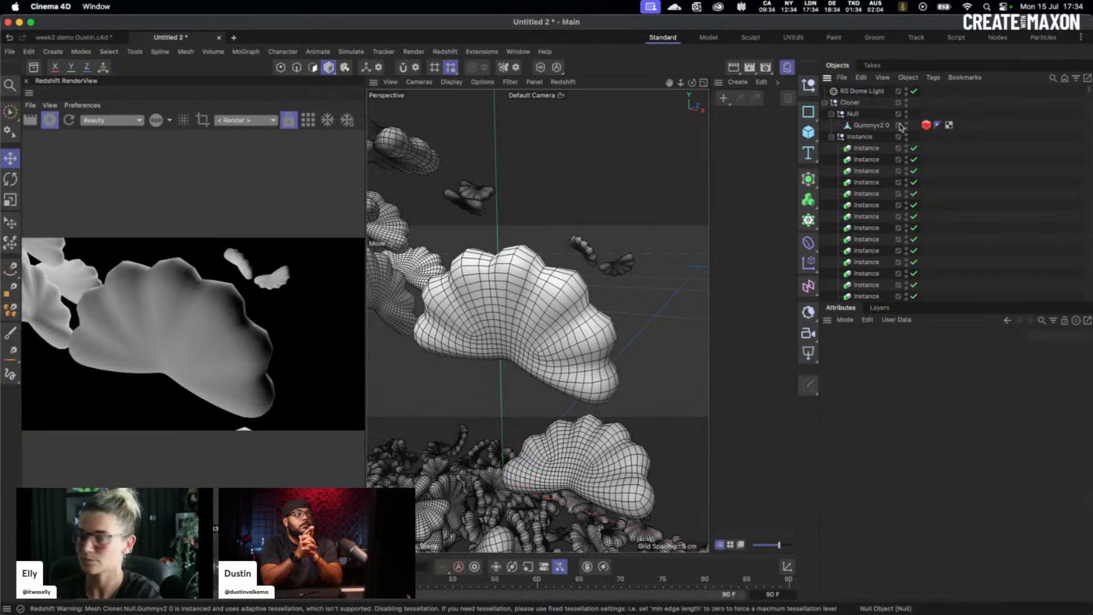
# Step: Select all Instance objects together, try Instance mode on them, and restore Render Instance mode
pyautogui.click(867, 149)
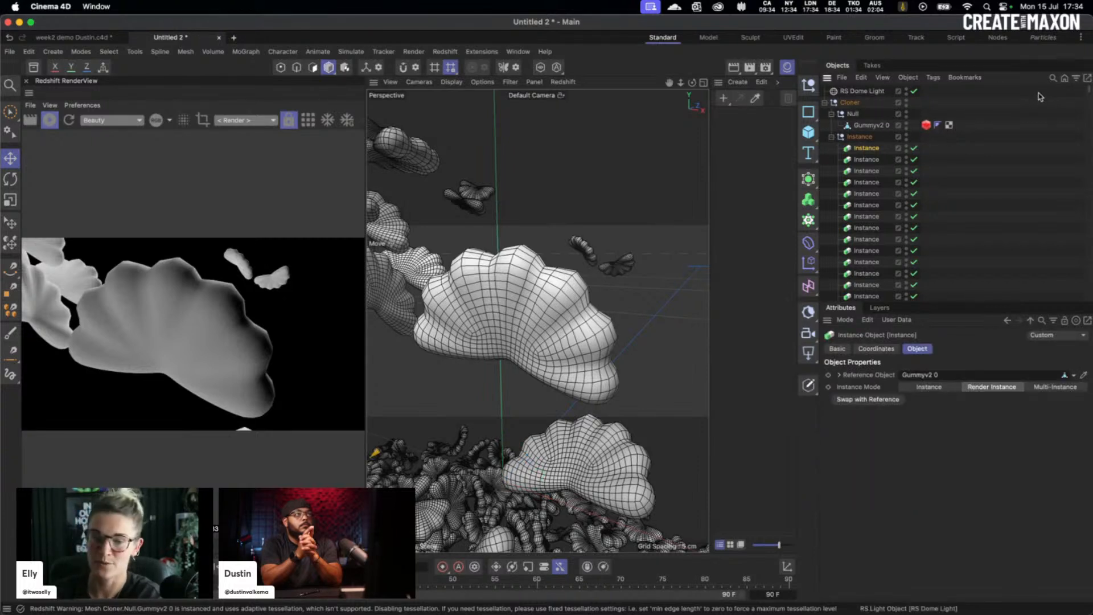
pyautogui.click(1077, 79)
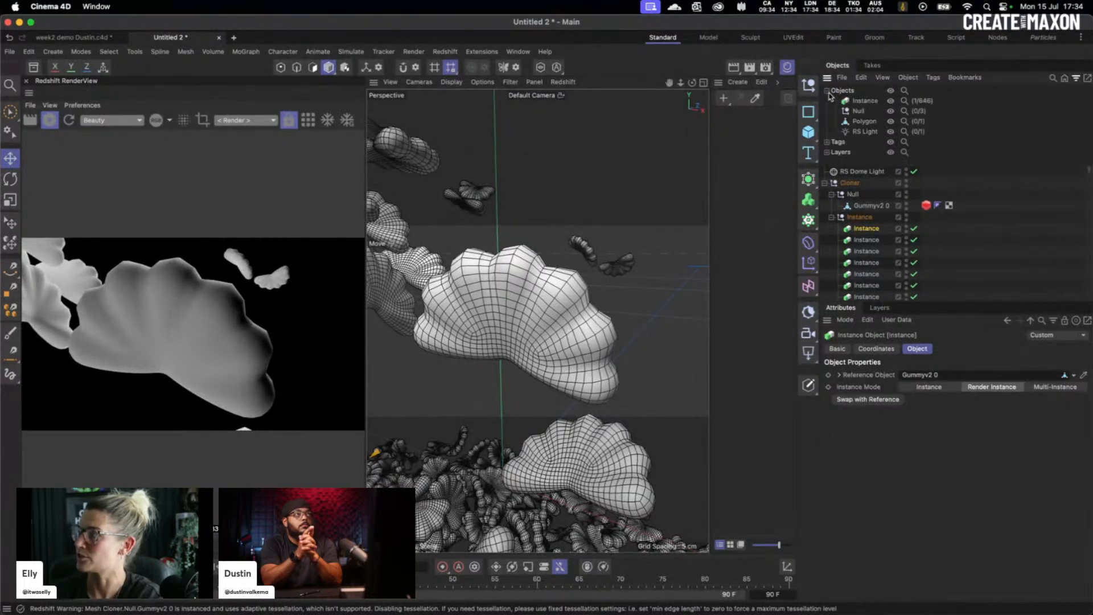
pyautogui.click(865, 103)
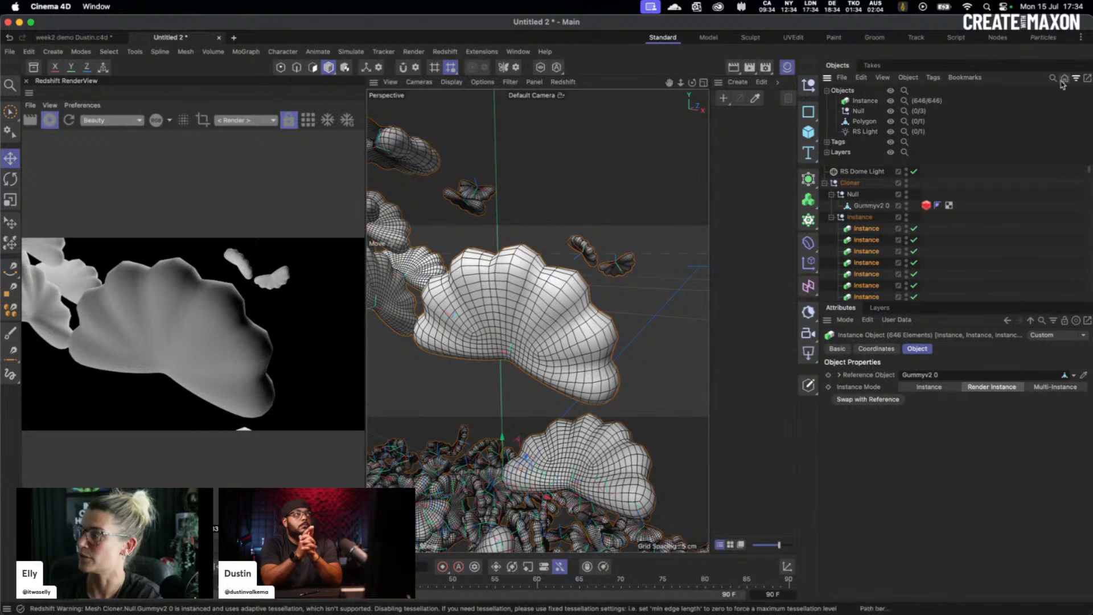
pyautogui.click(928, 388)
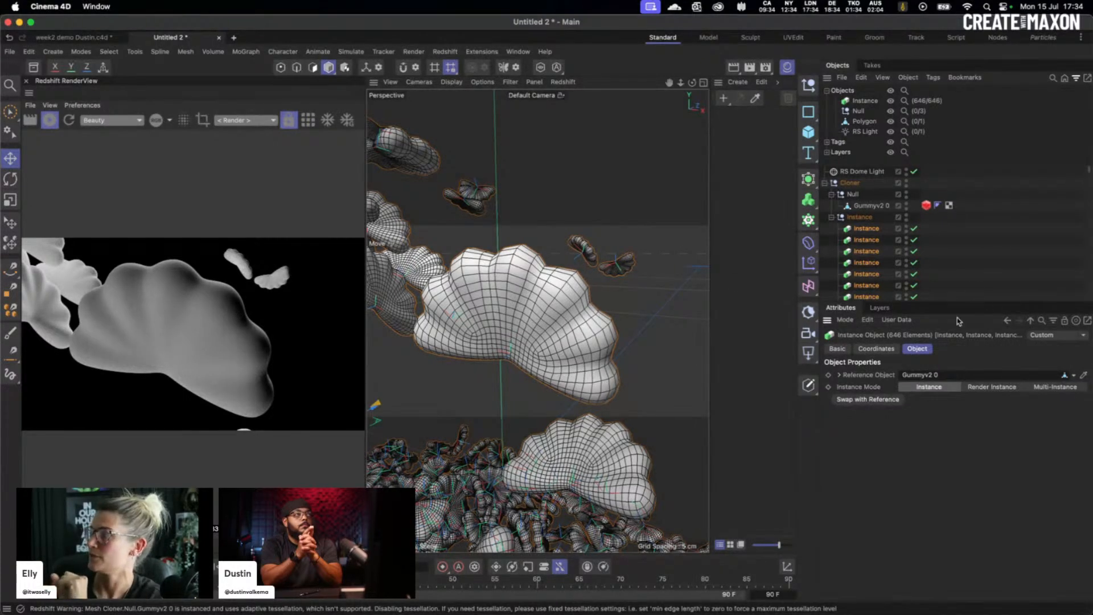
pyautogui.click(976, 390)
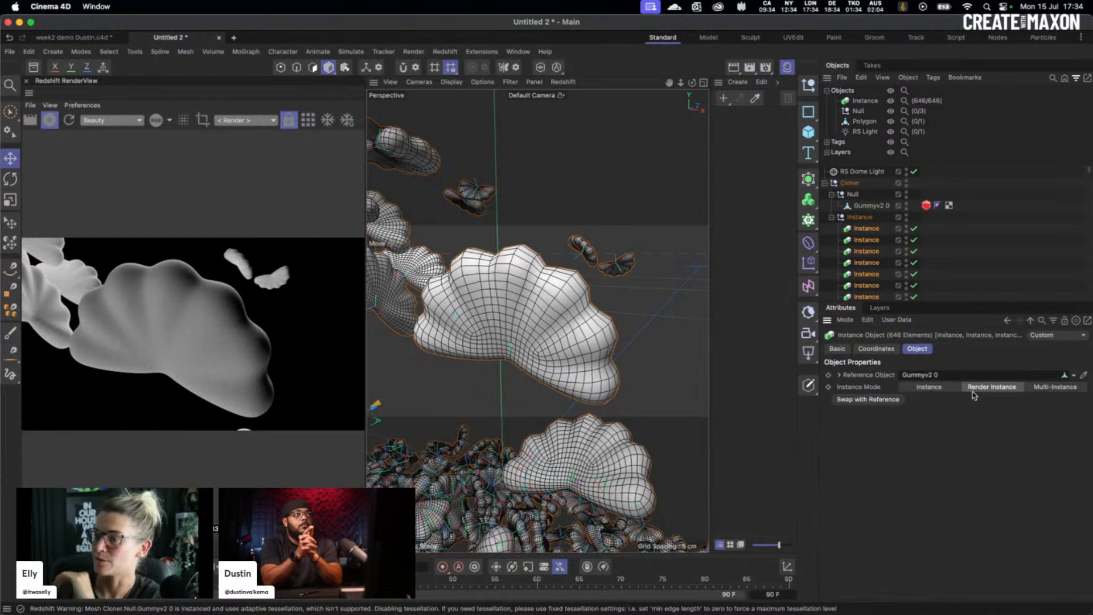
pyautogui.click(1076, 79)
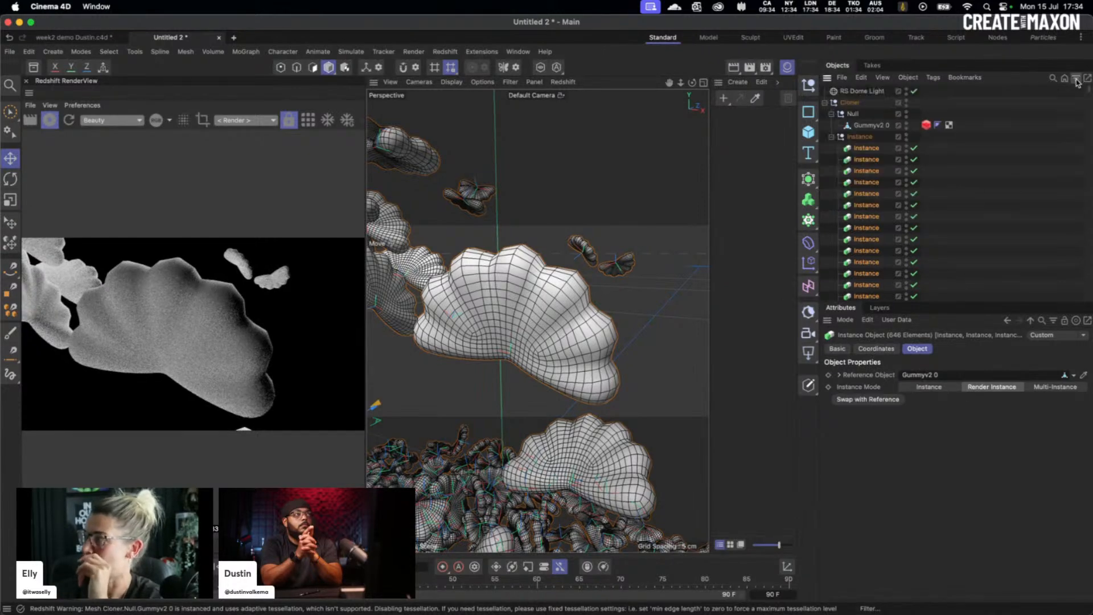
# Step: Delete the RS Object tag from Gummyv2 0 and search the asset library's nodes for "subd"
pyautogui.click(926, 125)
pyautogui.press('Delete')
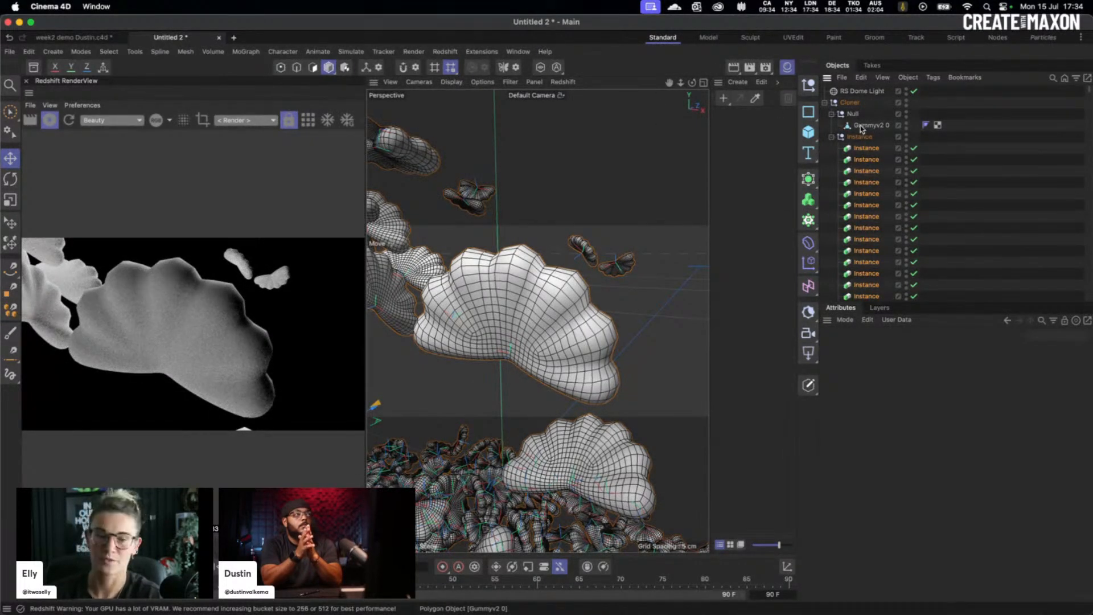
pyautogui.click(34, 71)
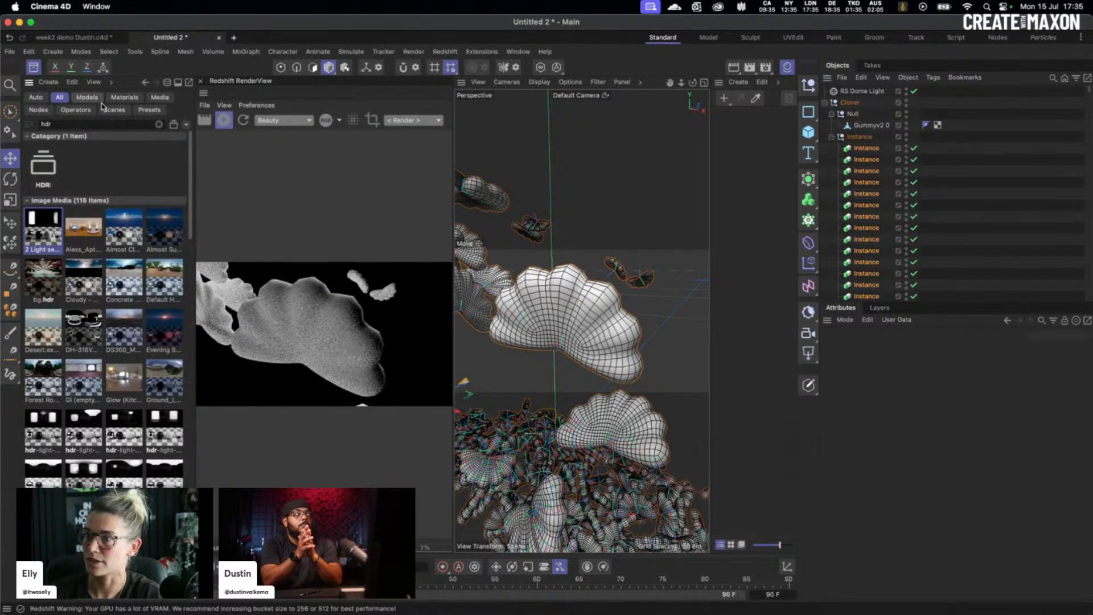
pyautogui.click(43, 111)
pyautogui.moveTo(58, 123); pyautogui.dragTo(27, 124)
pyautogui.write('s')
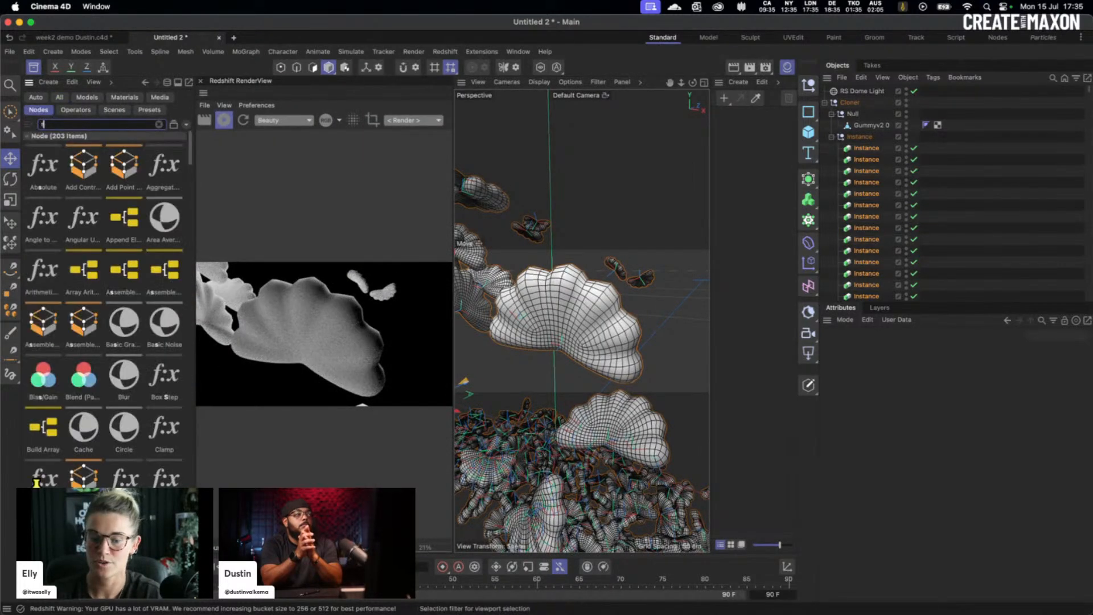
pyautogui.write('ubd')
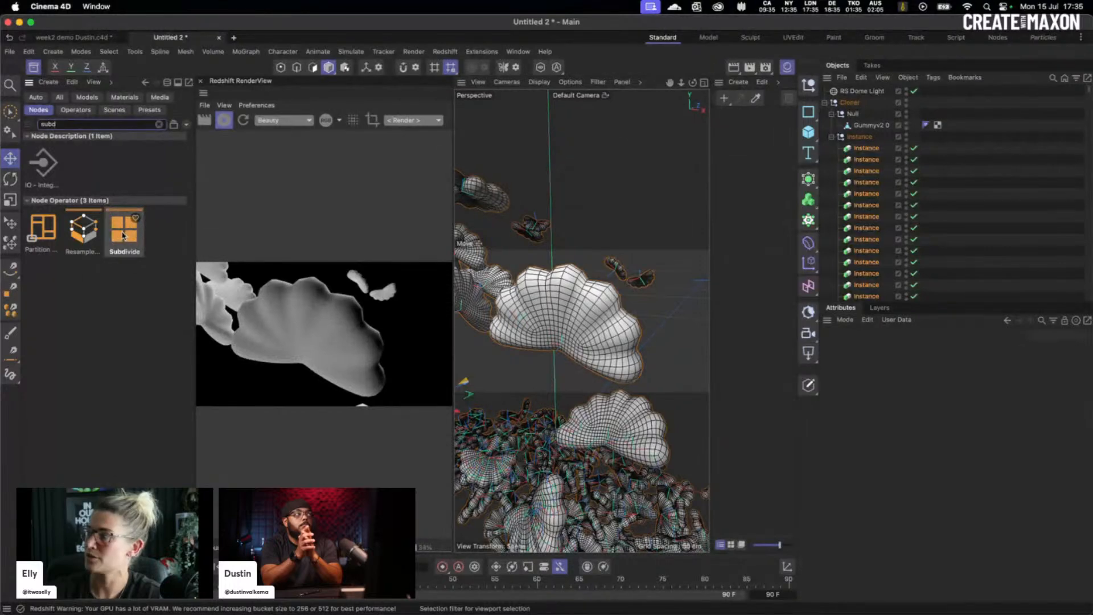
# Step: Add the Subdivide node operator as a child of Gummyv2 0 and enable its Smooth option
pyautogui.moveTo(124, 232); pyautogui.dragTo(870, 126)
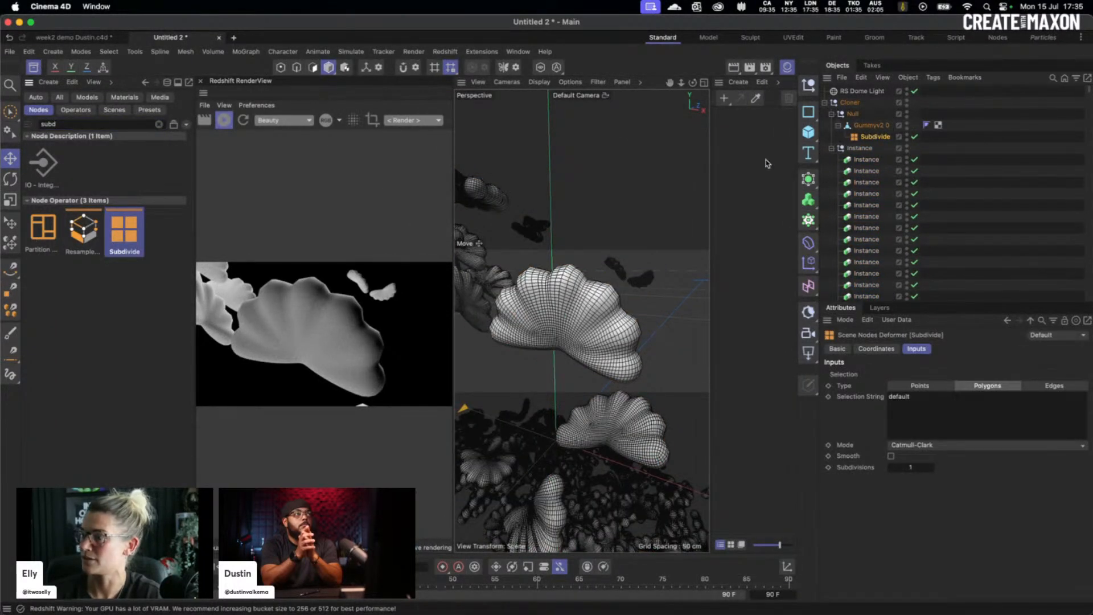
pyautogui.click(34, 67)
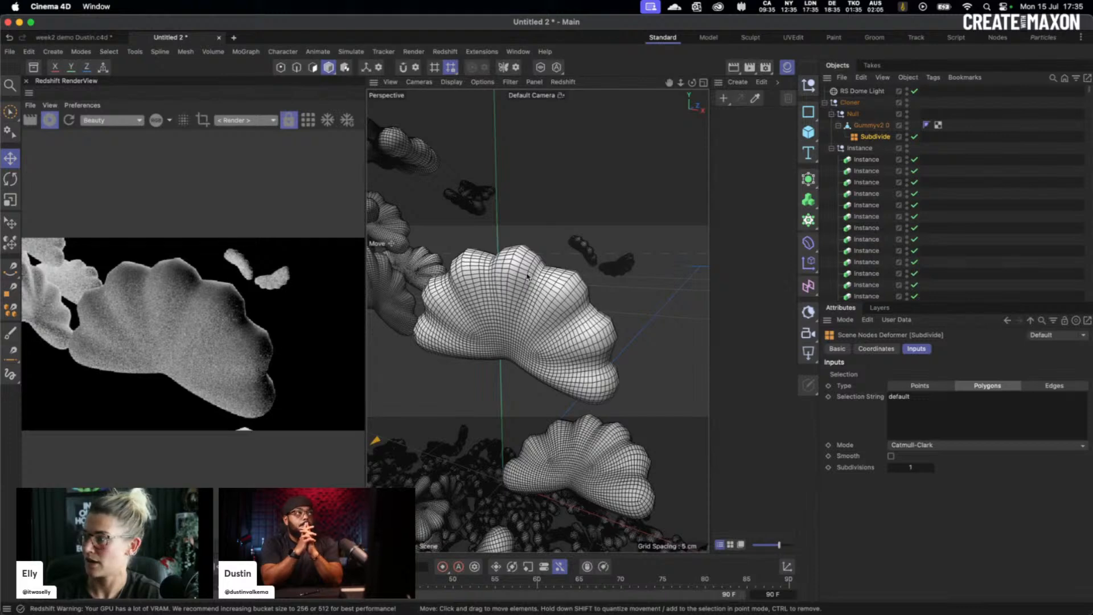
pyautogui.click(891, 456)
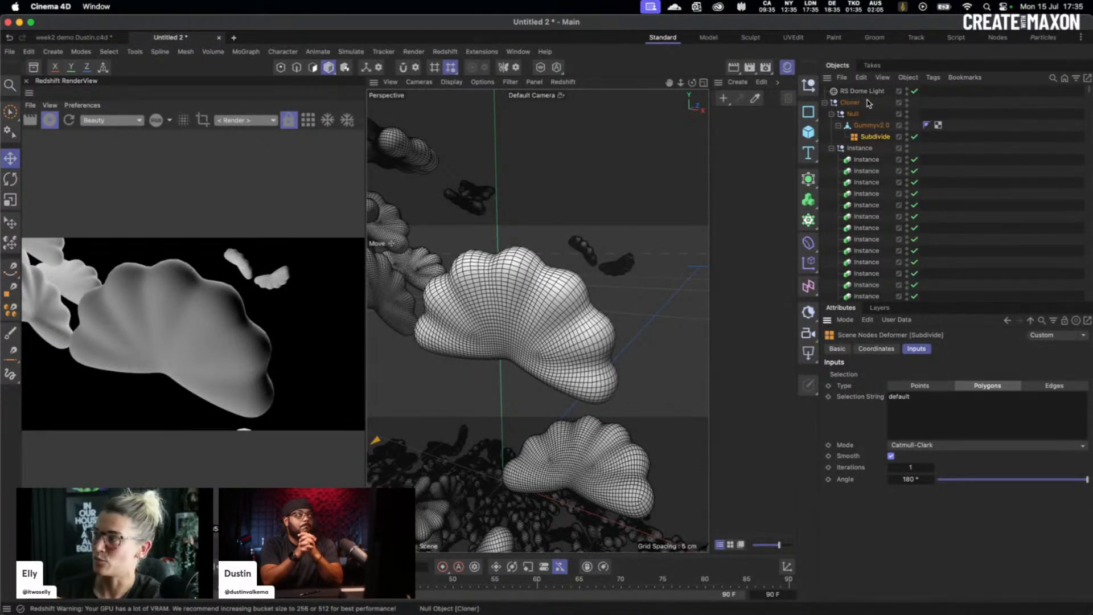
# Step: Add a Cloner to the scene and stop the live Redshift render
pyautogui.click(809, 220)
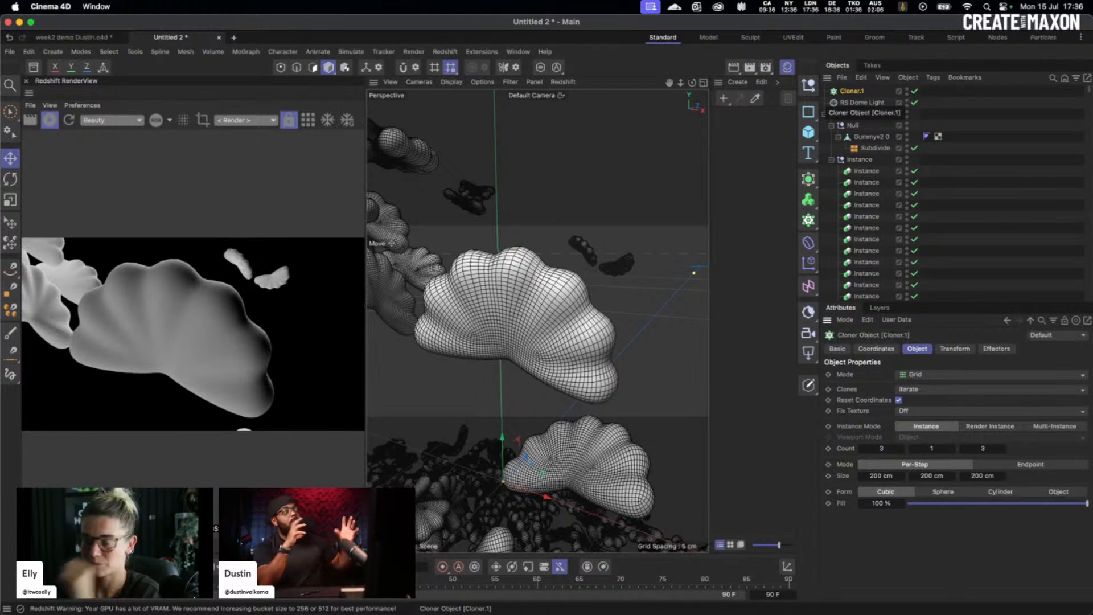
pyautogui.click(50, 120)
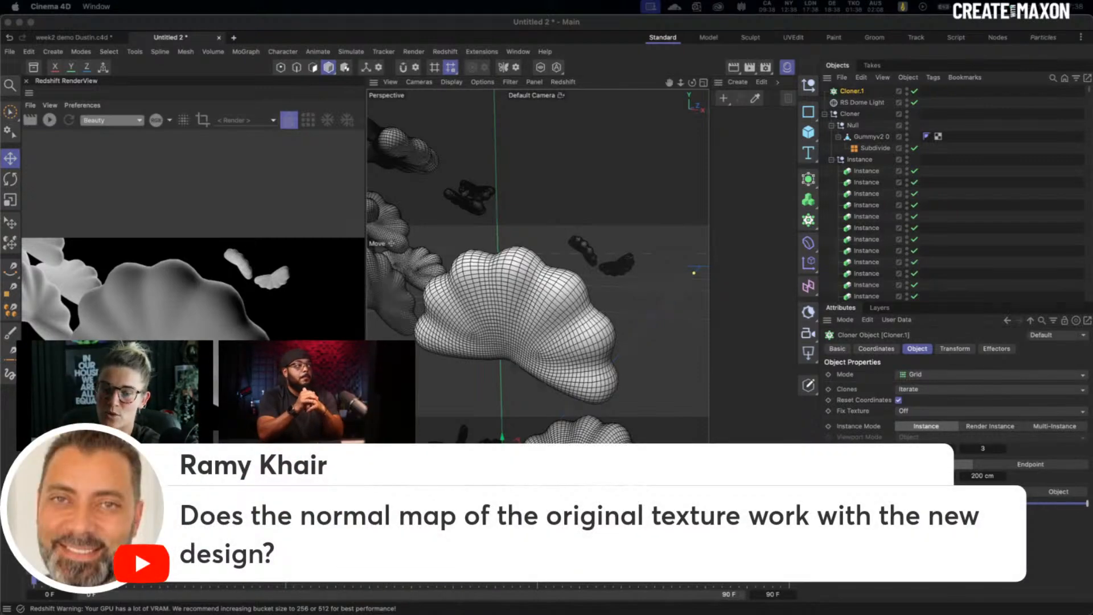
# Step: Examine the packaging design and normal map texture nodes of the bag's Mat material in the week2 demo scene
pyautogui.click(73, 38)
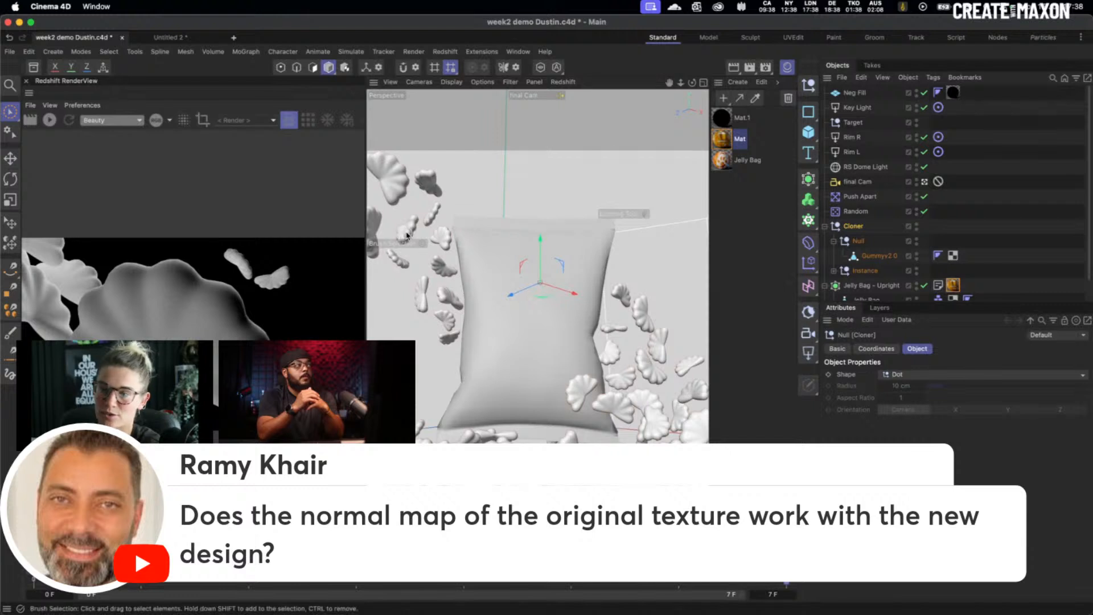
pyautogui.click(49, 120)
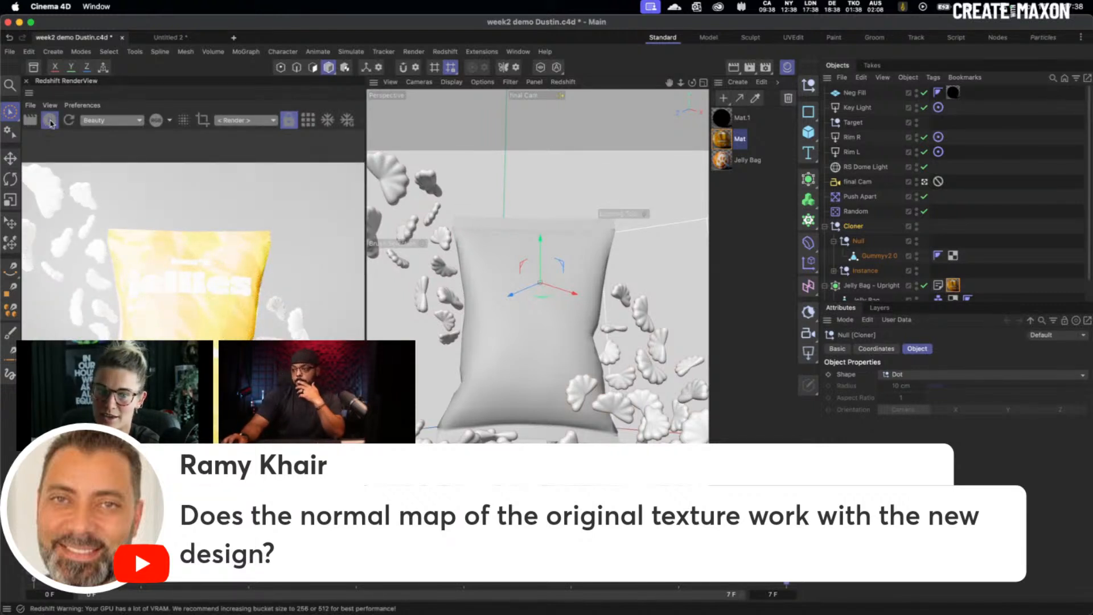
pyautogui.doubleClick(723, 140)
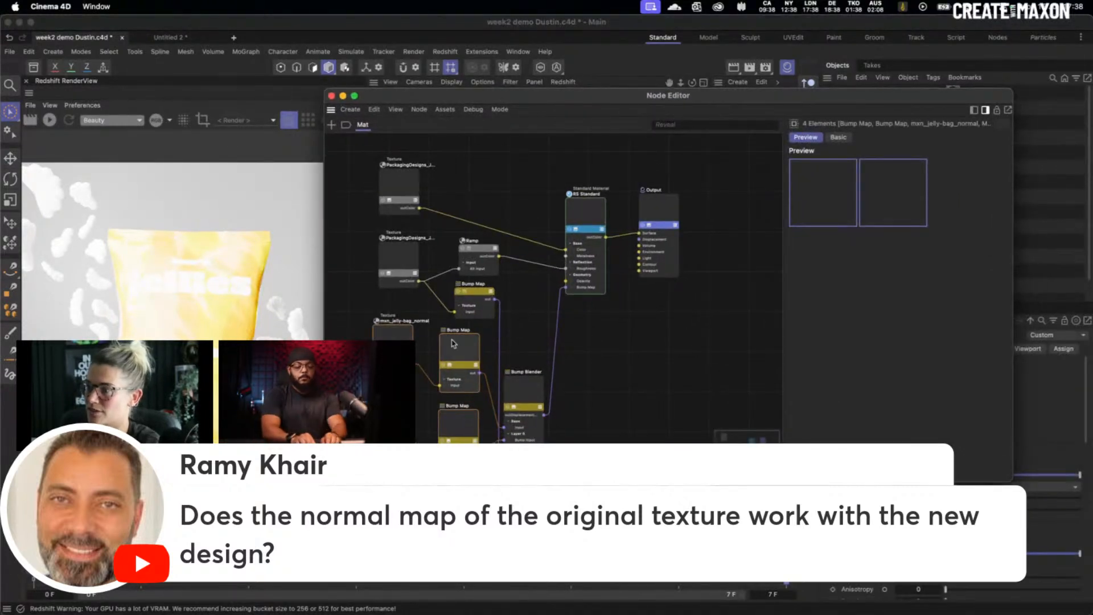
pyautogui.click(447, 299)
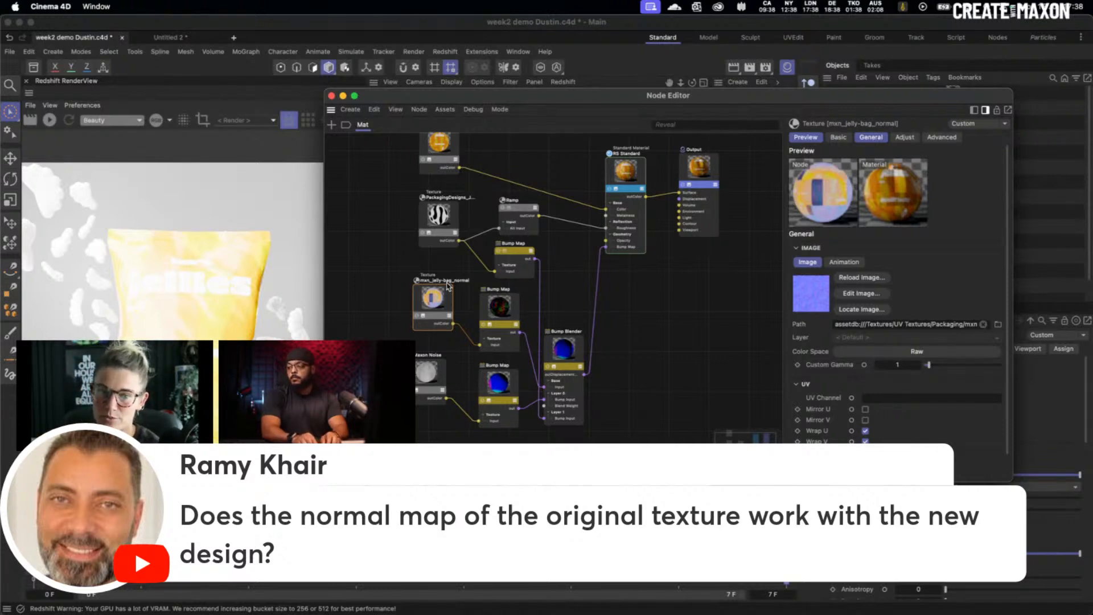
pyautogui.moveTo(444, 148)
pyautogui.mouseDown()
pyautogui.moveTo(421, 160)
pyautogui.moveTo(442, 157)
pyautogui.mouseUp()
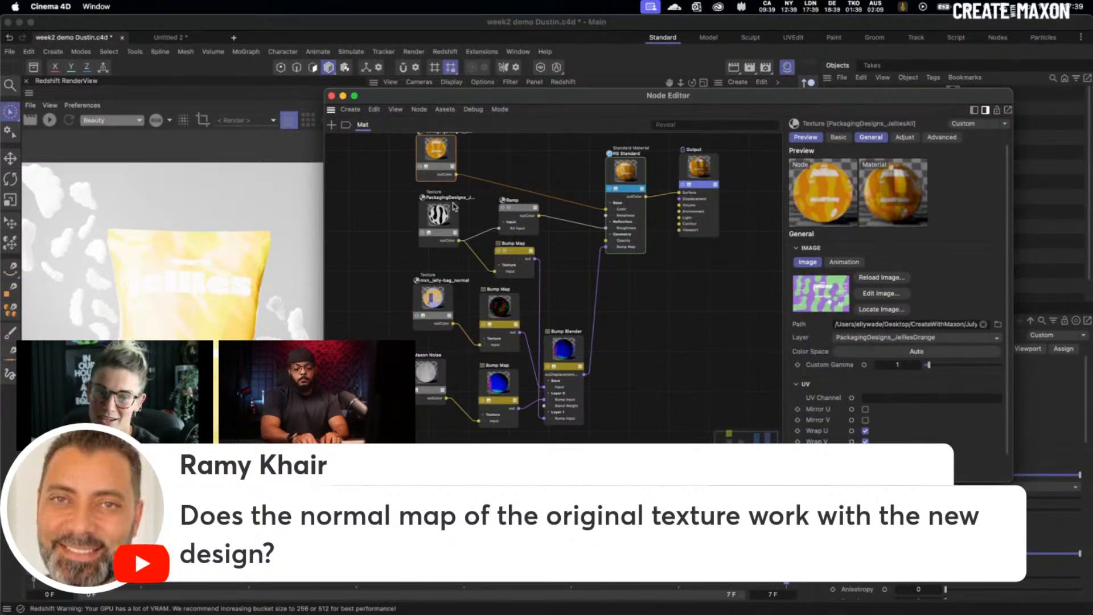
pyautogui.moveTo(453, 206); pyautogui.dragTo(431, 209)
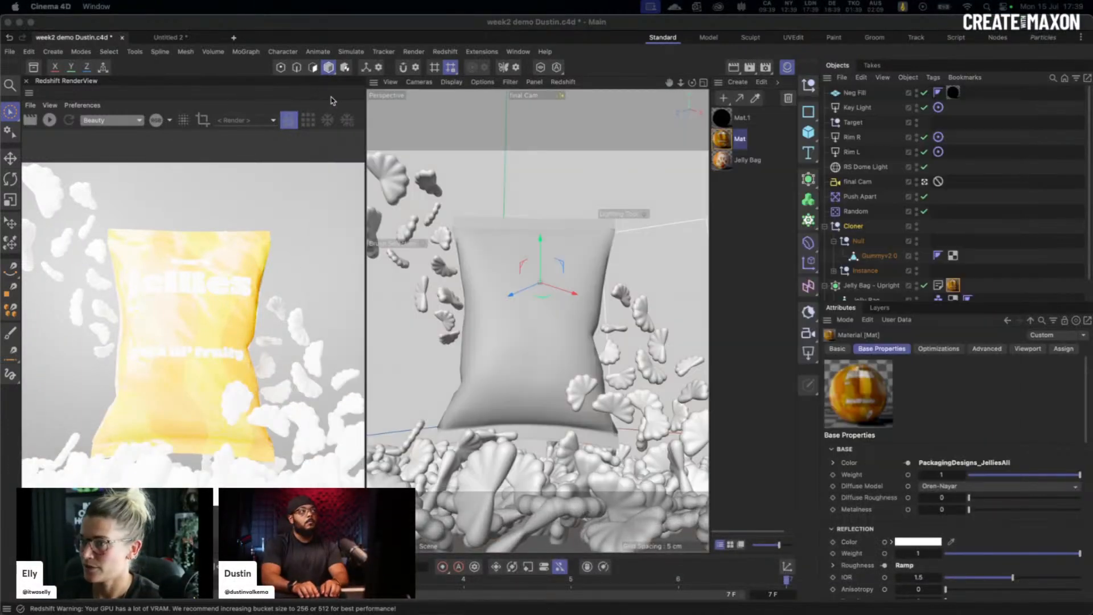
pyautogui.click(332, 96)
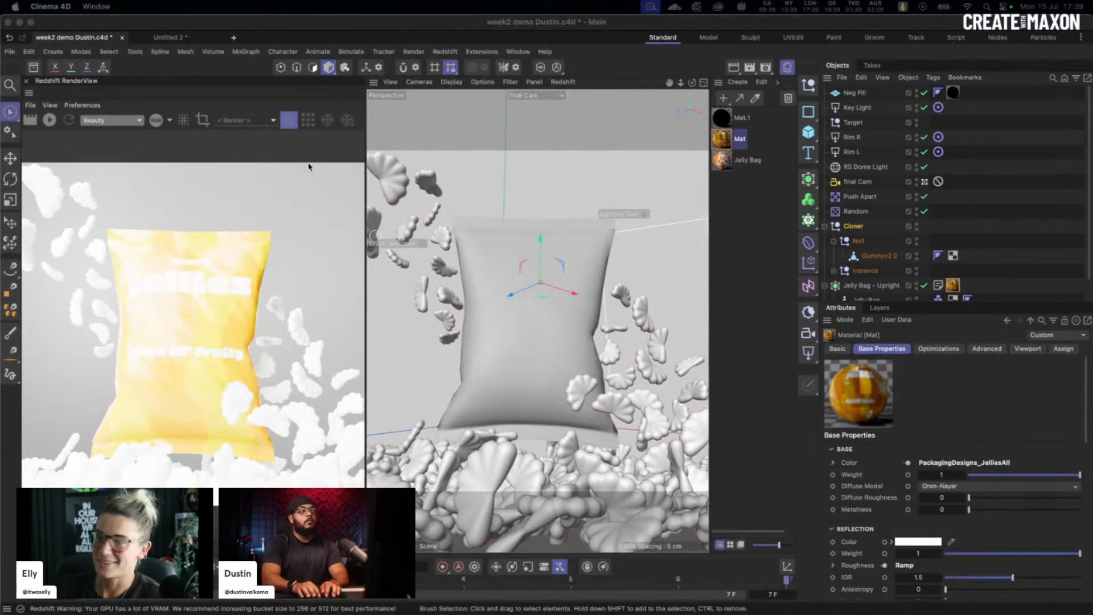
# Step: Copy the Gummyv2 0 object from the Untitled 2 scene into a new scene and delete its Subdivide deformer
pyautogui.click(170, 37)
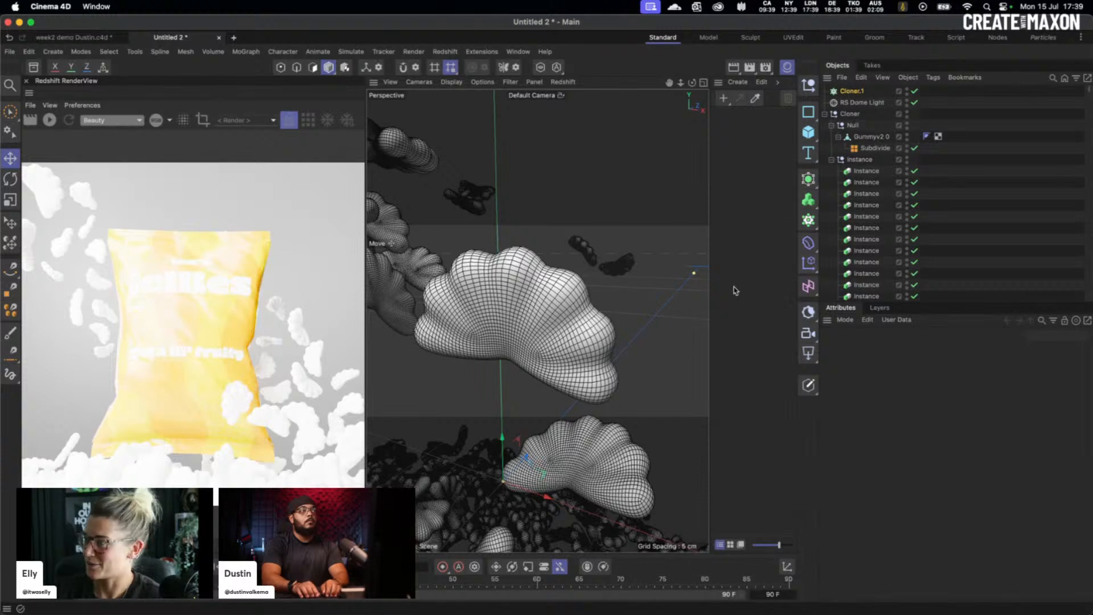
pyautogui.click(872, 137)
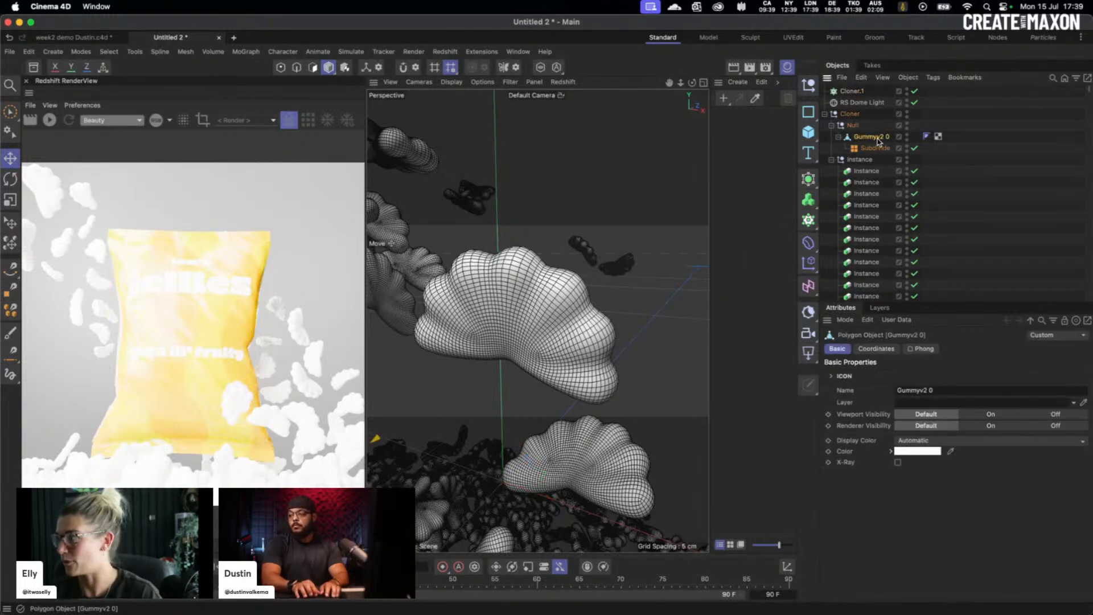
pyautogui.click(233, 37)
pyautogui.hotkey('ctrl', 'v')
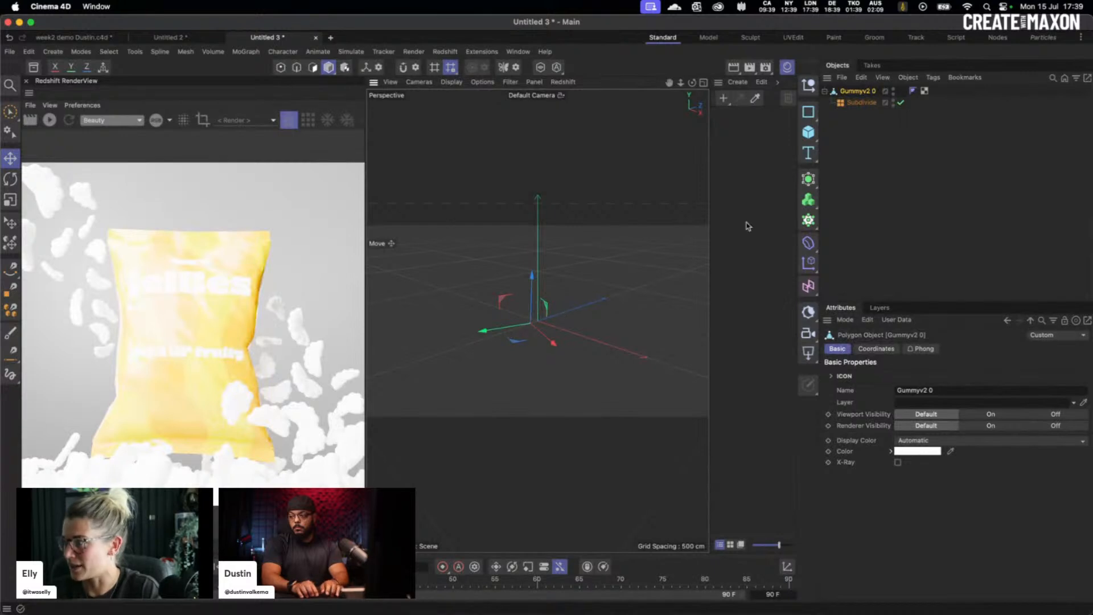
pyautogui.click(861, 103)
pyautogui.press('Delete')
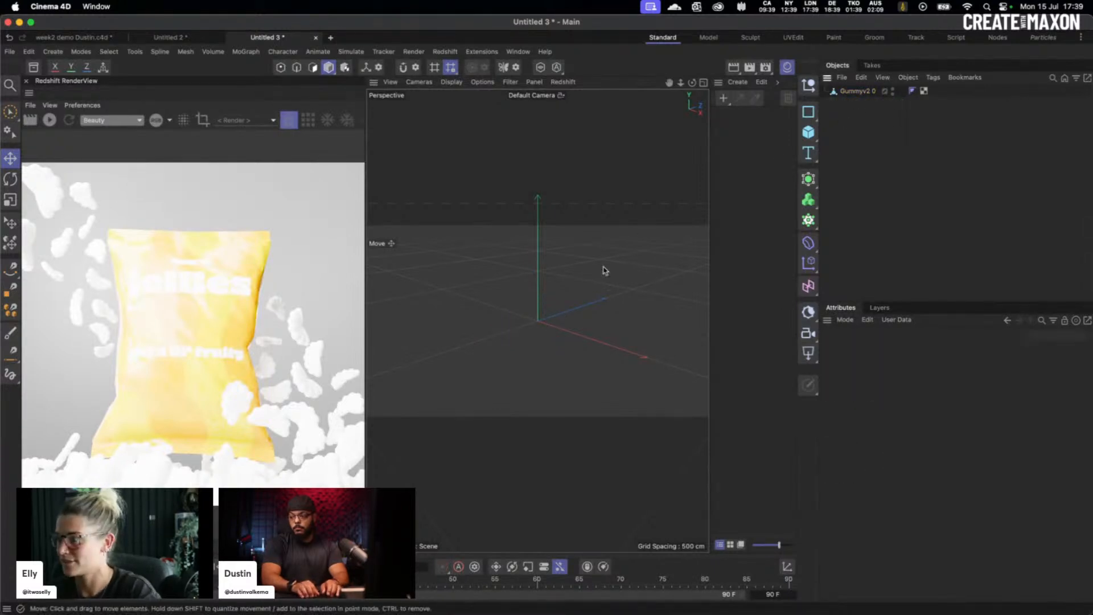
# Step: Add a Cloner and place the Gummyv2 0 object inside it
pyautogui.click(847, 96)
pyautogui.press('s')
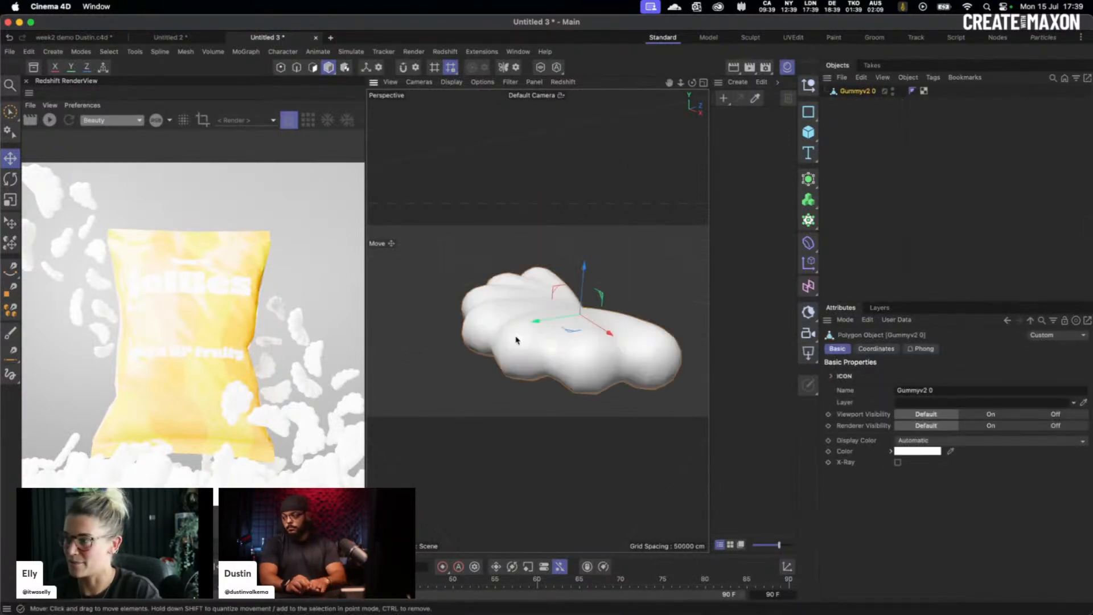
pyautogui.keyDown('alt'); pyautogui.moveTo(584, 345); pyautogui.dragTo(476, 349, button='right'); pyautogui.keyUp('alt')
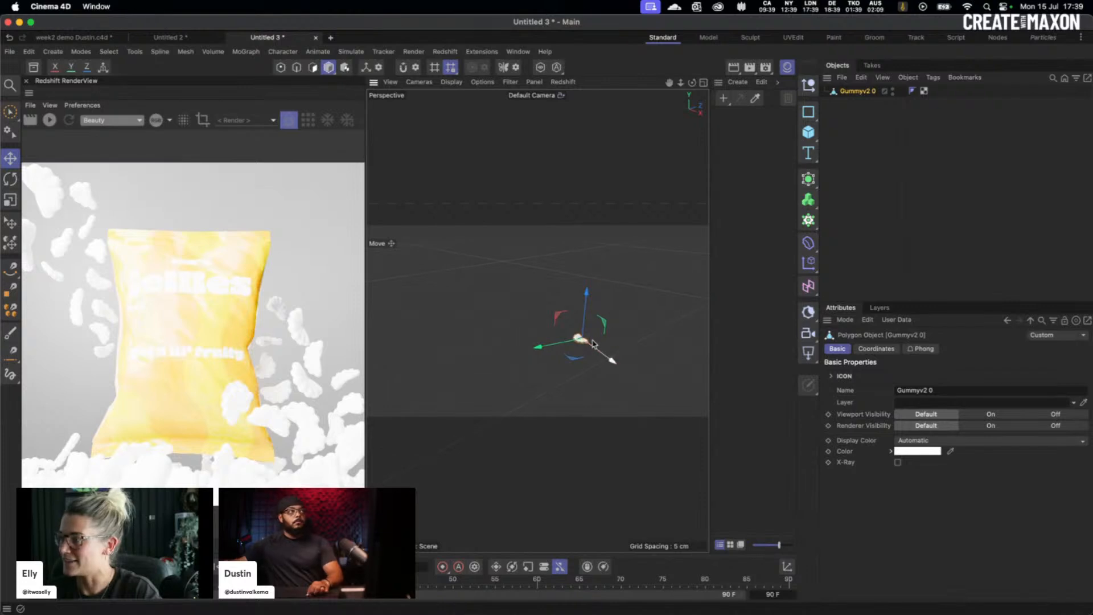
pyautogui.keyDown('alt'); pyautogui.moveTo(598, 343); pyautogui.dragTo(556, 337, button='middle'); pyautogui.keyUp('alt')
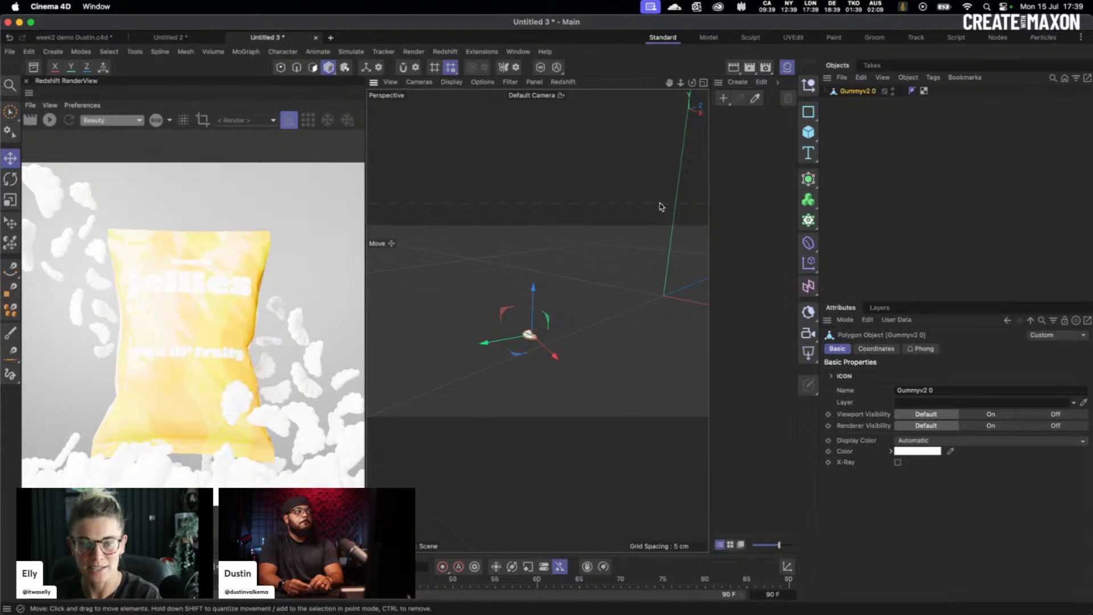
pyautogui.click(809, 221)
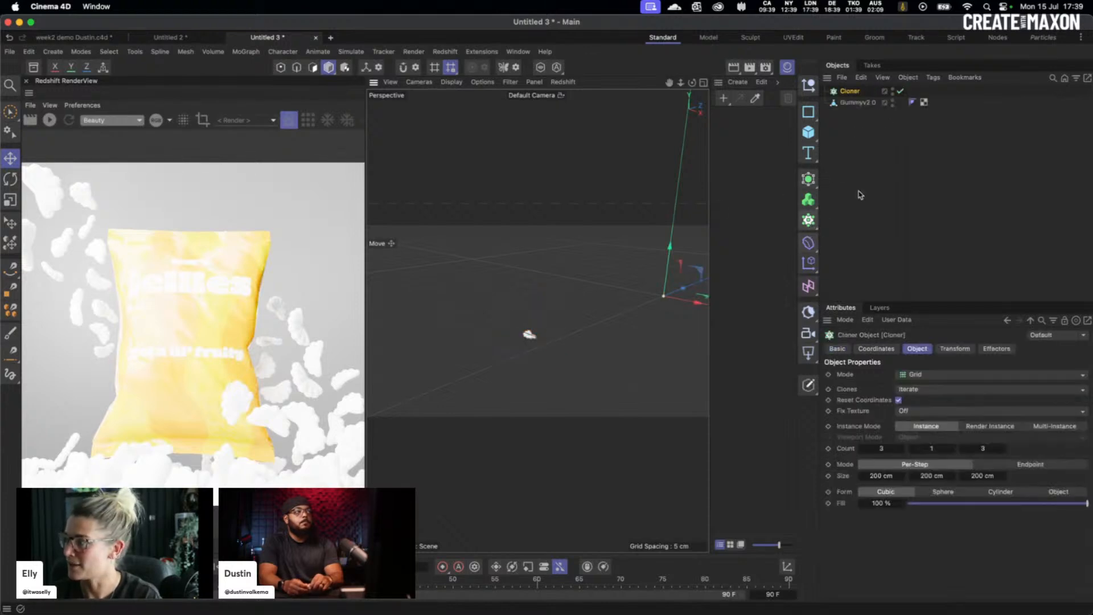
pyautogui.moveTo(857, 103); pyautogui.dragTo(851, 92)
pyautogui.click(851, 92)
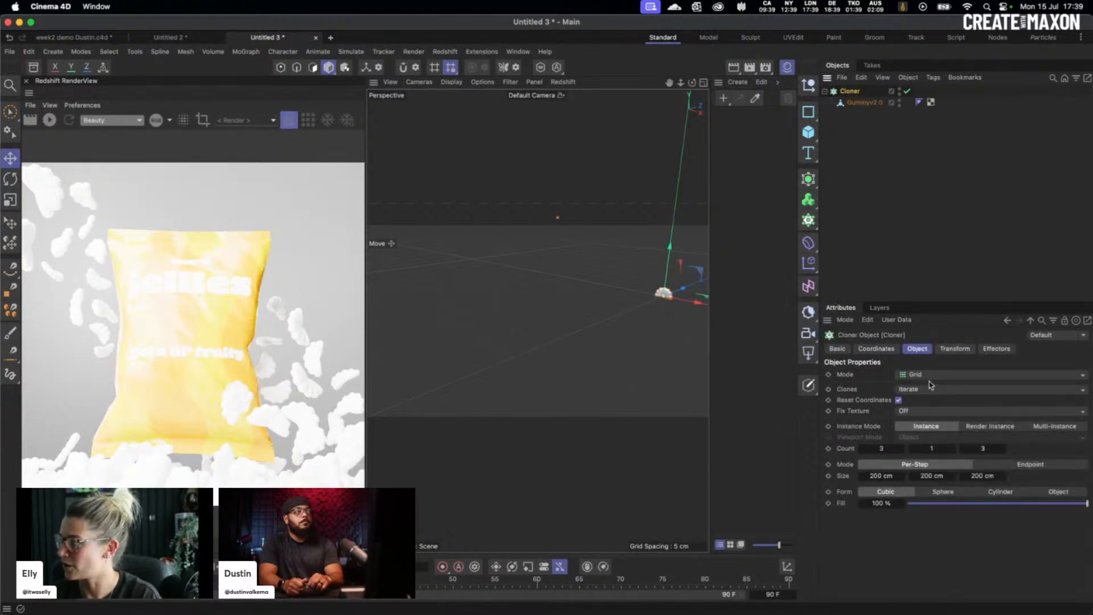
# Step: Set the Cloner's grid spacing to 5 cm on all three axes and its vertical count to 3
pyautogui.doubleClick(881, 475)
pyautogui.write('5')
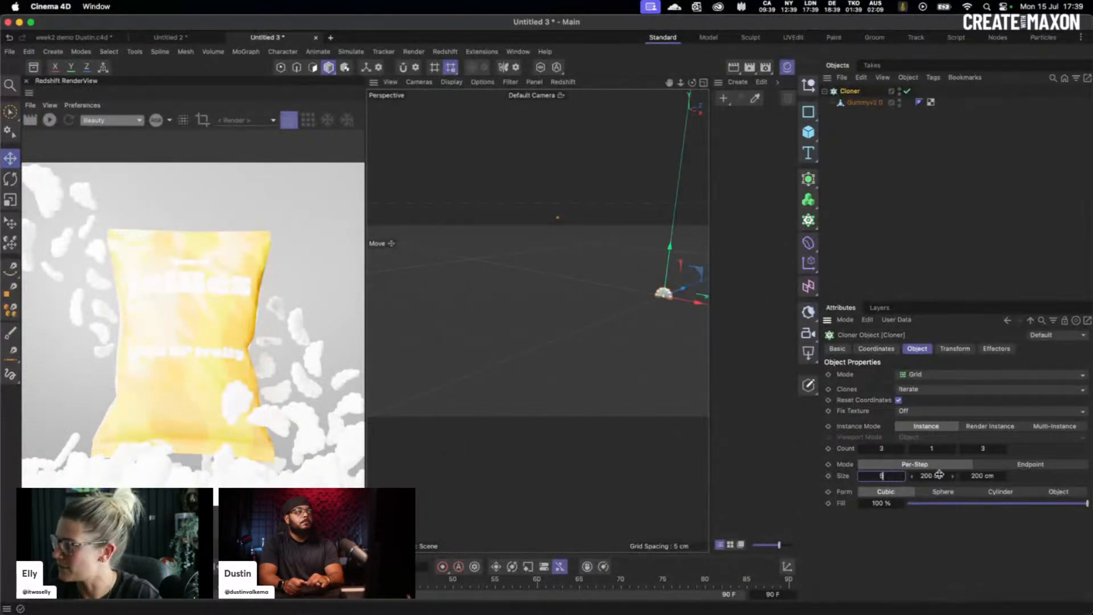
pyautogui.press('Tab')
pyautogui.write('5')
pyautogui.press('Tab')
pyautogui.write('5')
pyautogui.click(953, 448)
pyautogui.click(952, 449)
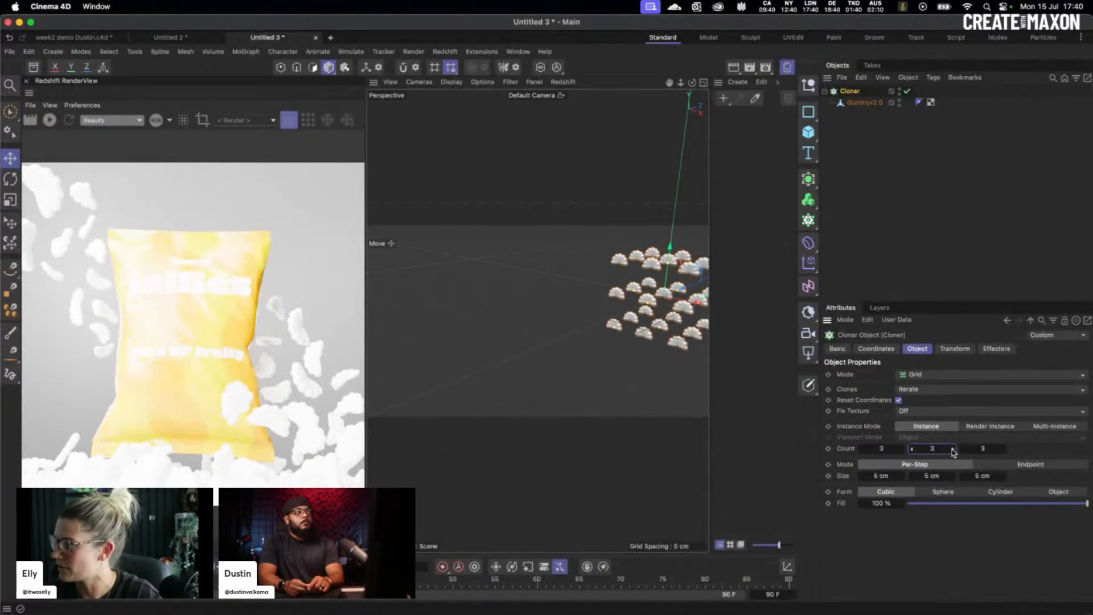
pyautogui.moveTo(663, 322)
pyautogui.keyDown('alt'); pyautogui.mouseDown(button='middle')
pyautogui.moveTo(481, 311)
pyautogui.moveTo(497, 316)
pyautogui.mouseUp(button='middle'); pyautogui.keyUp('alt')
pyautogui.keyDown('alt'); pyautogui.moveTo(497, 316); pyautogui.dragTo(541, 309, button='right'); pyautogui.keyUp('alt')
pyautogui.keyDown('alt'); pyautogui.moveTo(531, 306); pyautogui.dragTo(539, 306); pyautogui.keyUp('alt')
# Step: Try to copy the RS Dome Light from the Untitled 2 scene into the Untitled 3 scene
pyautogui.click(169, 38)
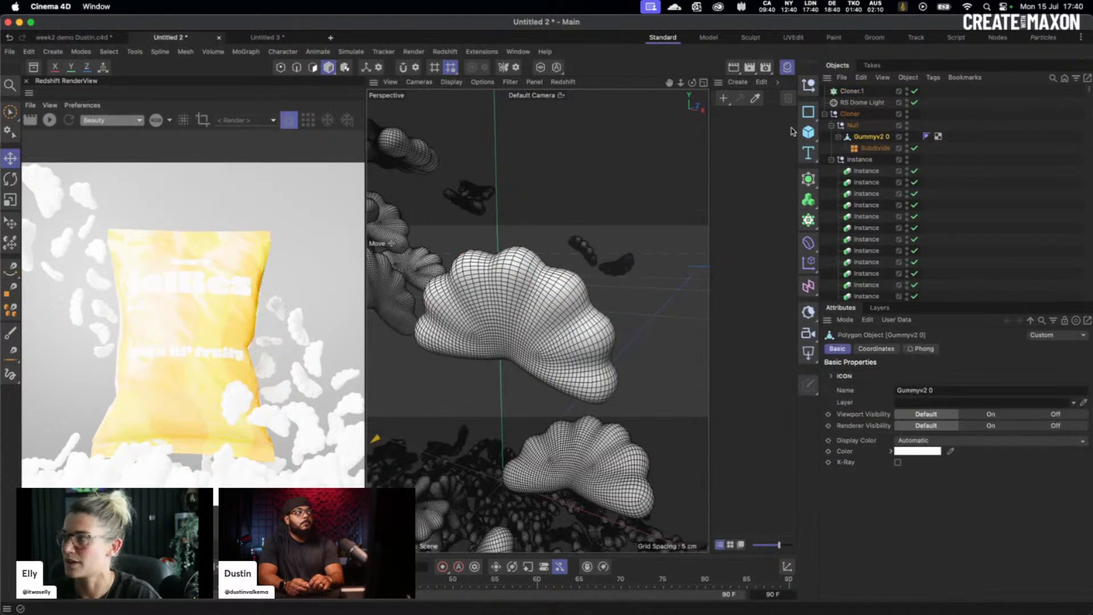
pyautogui.click(849, 103)
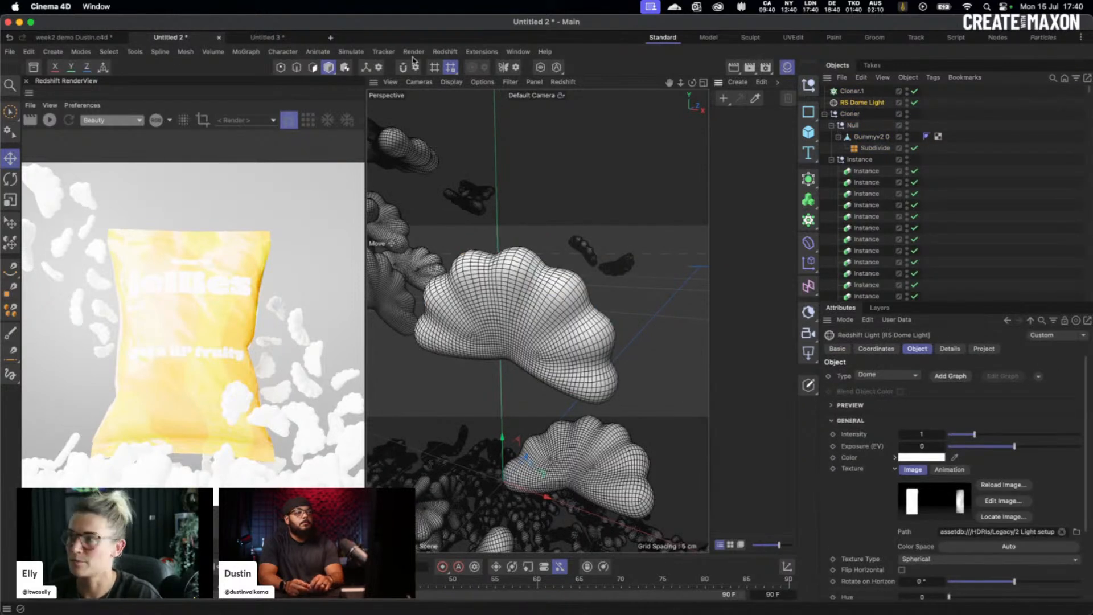
pyautogui.click(297, 39)
pyautogui.press('super+v')
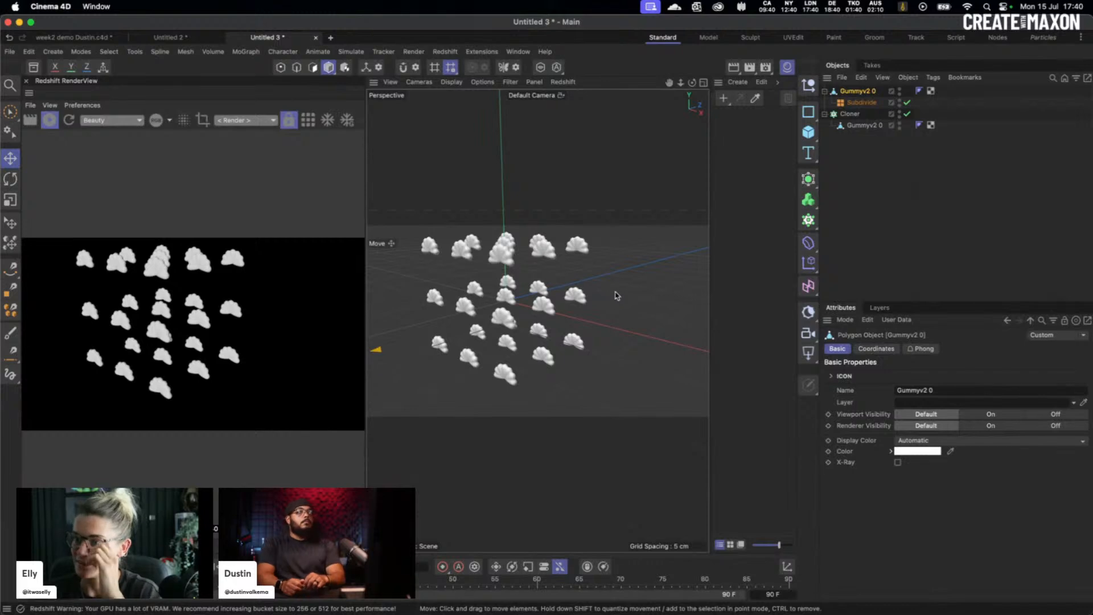
pyautogui.click(549, 294)
pyautogui.keyDown('alt'); pyautogui.moveTo(527, 310); pyautogui.dragTo(538, 319, button='middle'); pyautogui.keyUp('alt')
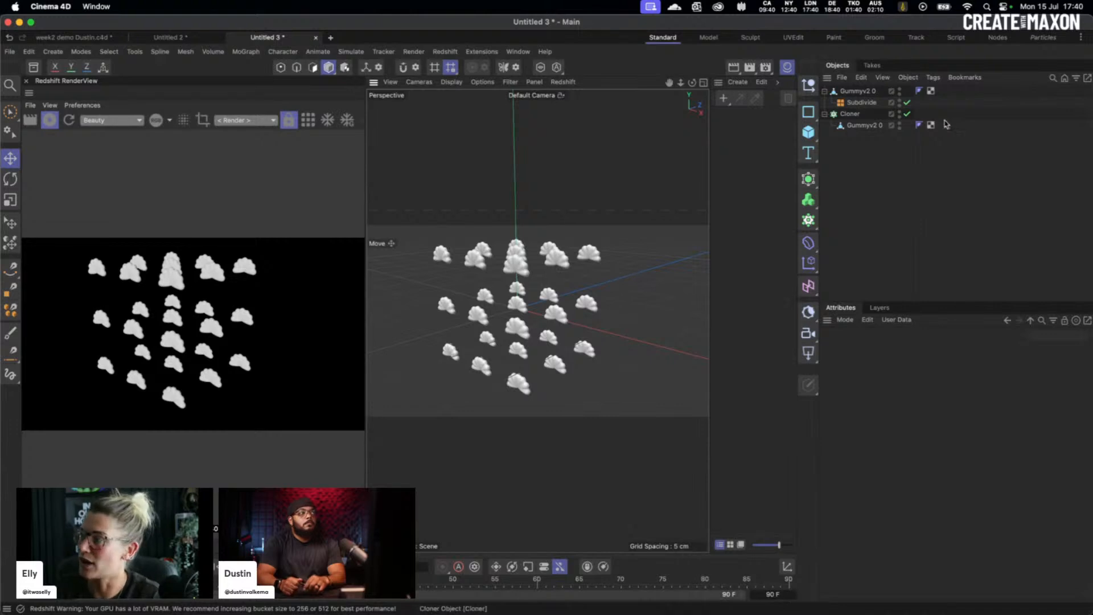
# Step: Delete the pasted Gummyv2 0 object that lies outside the Cloner, along with its Subdivide deformer
pyautogui.click(852, 115)
pyautogui.click(851, 92)
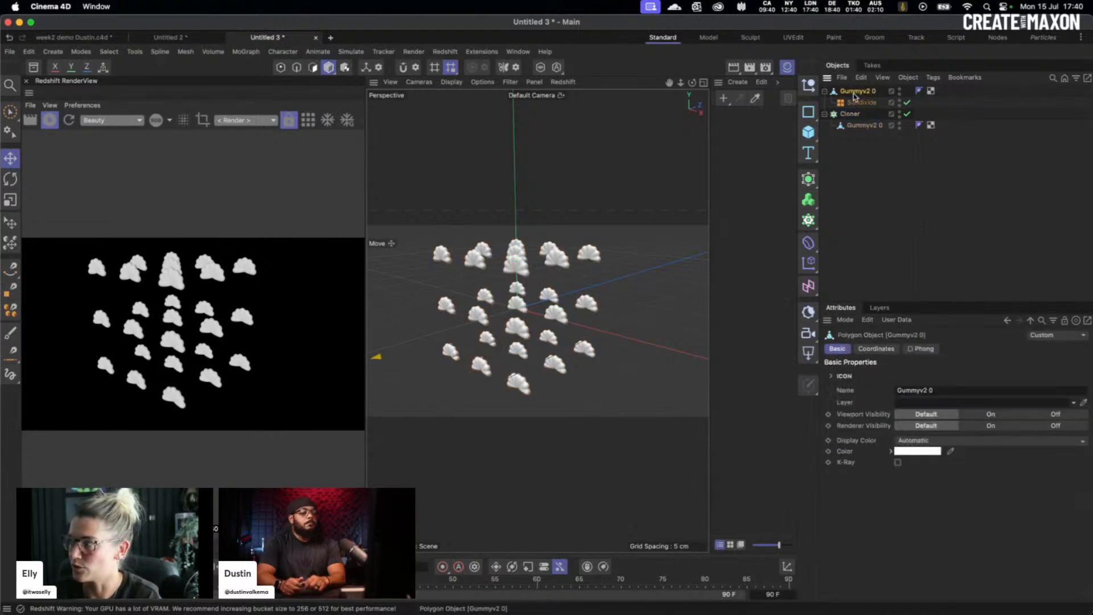
pyautogui.press('Delete')
# Step: Create a new Redshift material and apply it to the Cloner
pyautogui.click(850, 94)
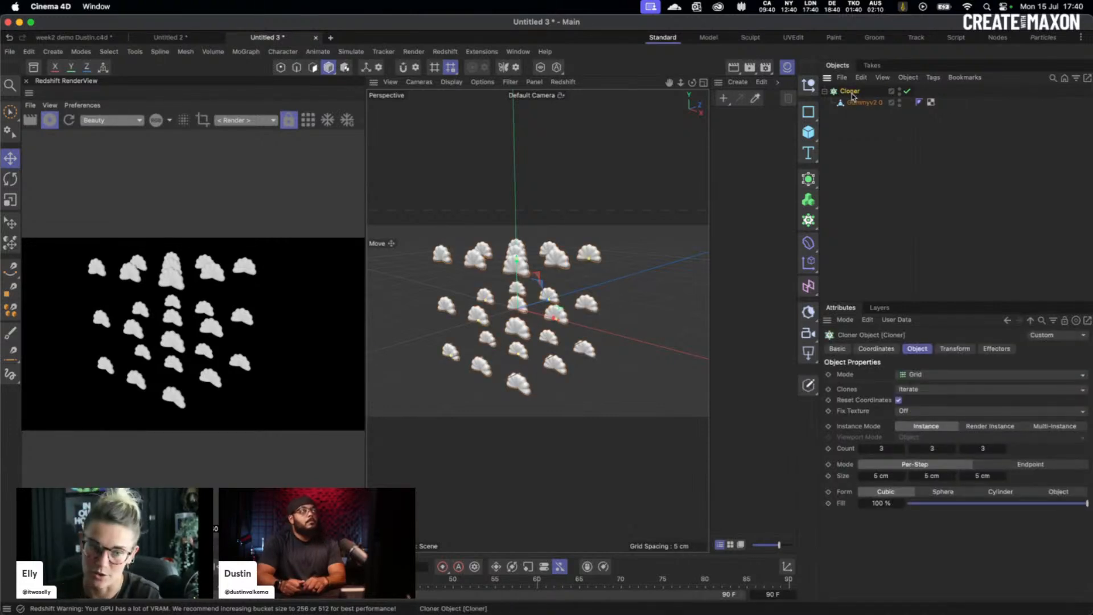
pyautogui.doubleClick(732, 131)
pyautogui.moveTo(728, 120); pyautogui.dragTo(849, 94)
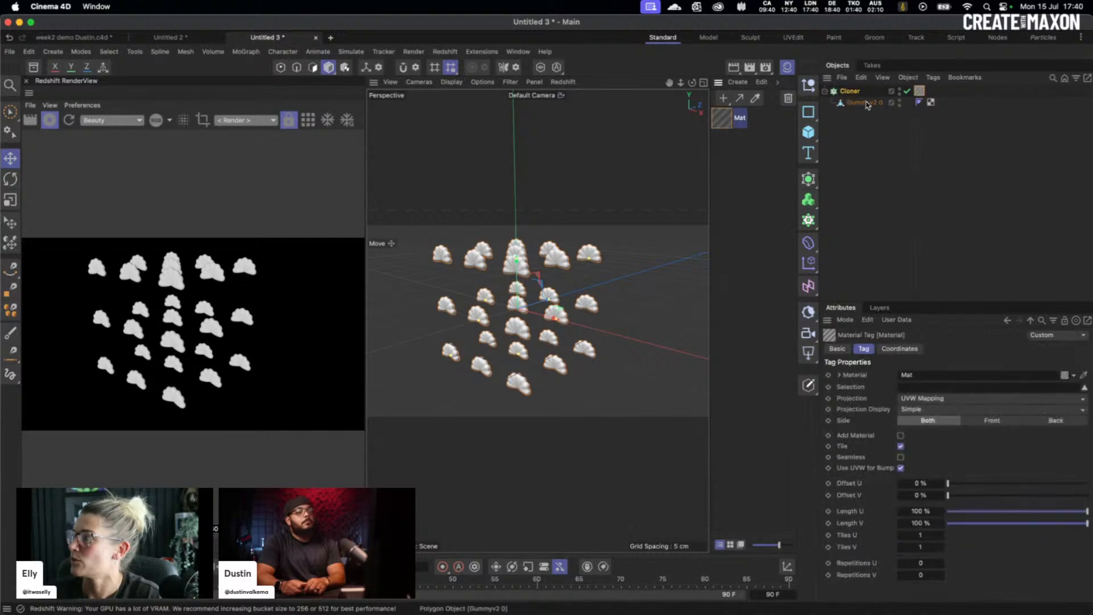
# Step: Open the Mat material's node graph and add a Color User Data node beside RS Standard
pyautogui.doubleClick(723, 119)
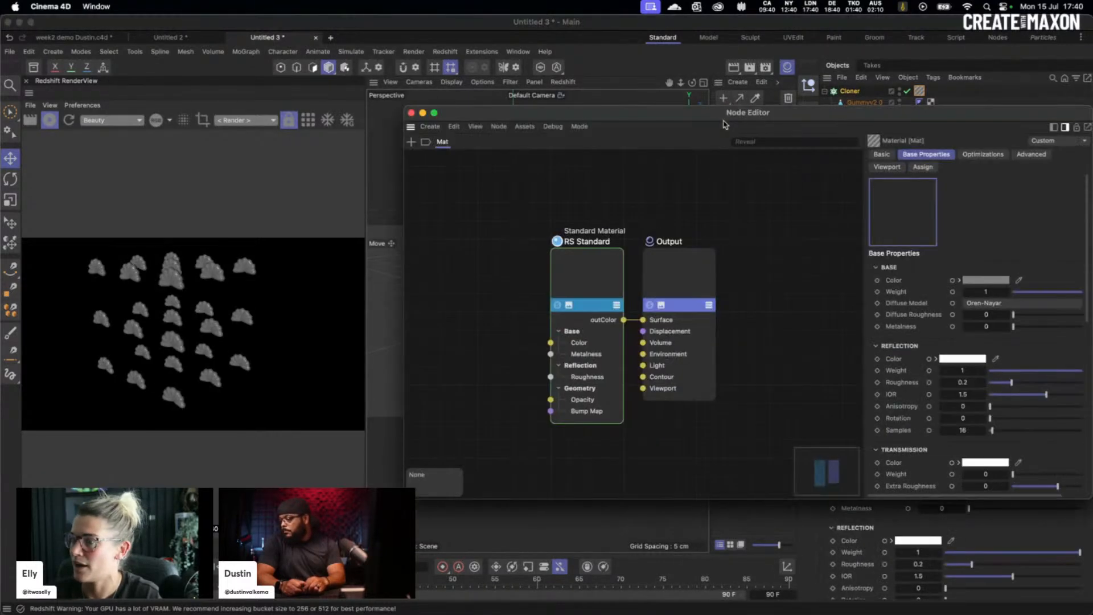
pyautogui.doubleClick(504, 264)
pyautogui.write('color u')
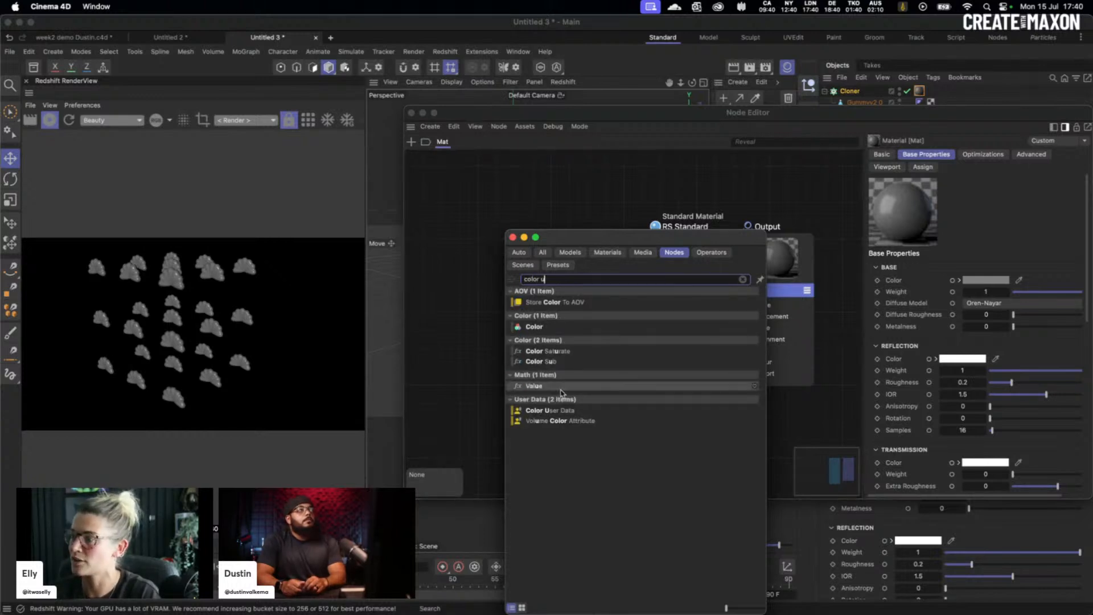
pyautogui.moveTo(551, 411); pyautogui.dragTo(456, 287)
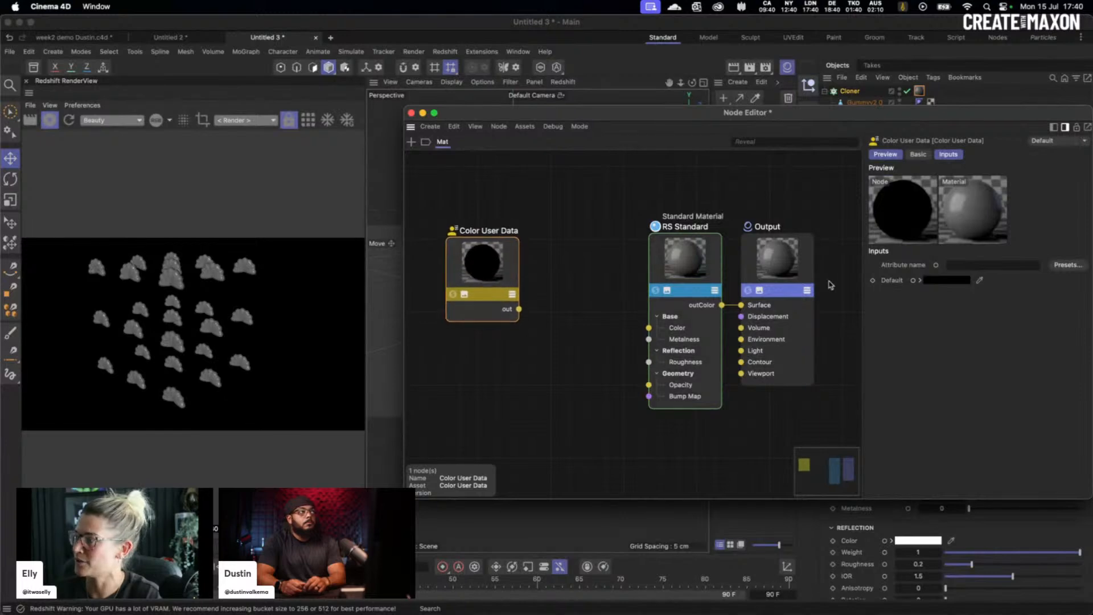
pyautogui.click(1068, 265)
pyautogui.moveTo(1047, 279)
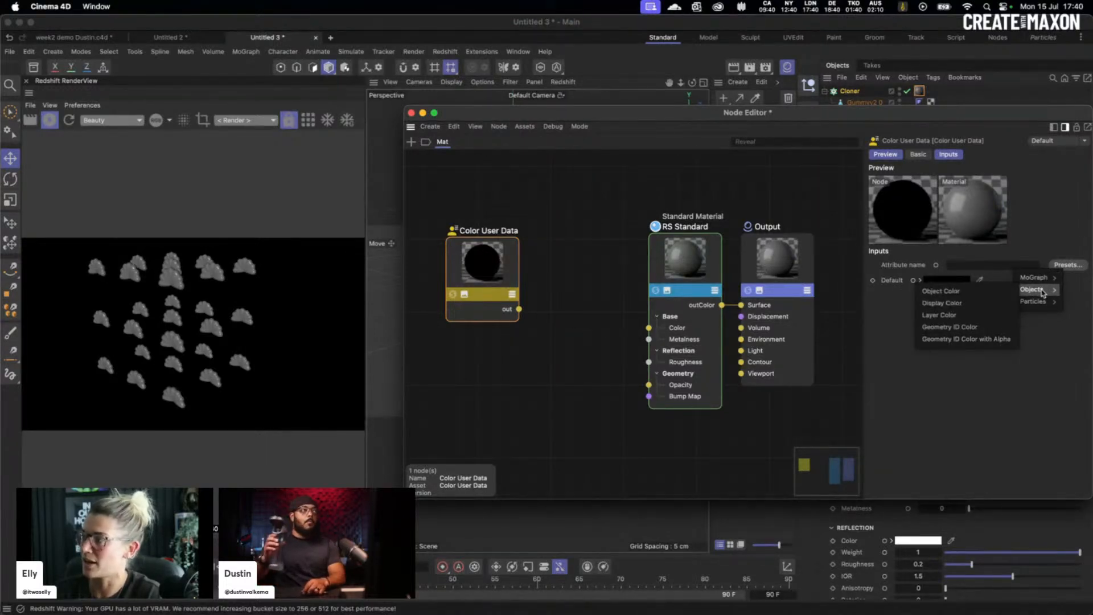
pyautogui.click(501, 274)
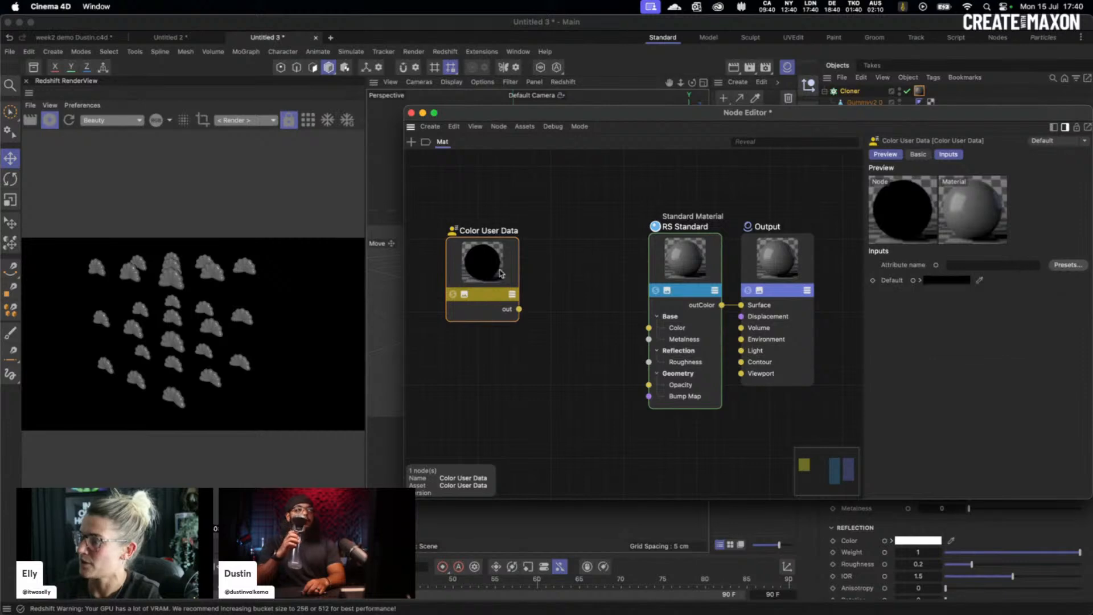
# Step: Connect the Color User Data output to RS Standard's base Color and move the node closer to it
pyautogui.moveTo(517, 309); pyautogui.dragTo(656, 332)
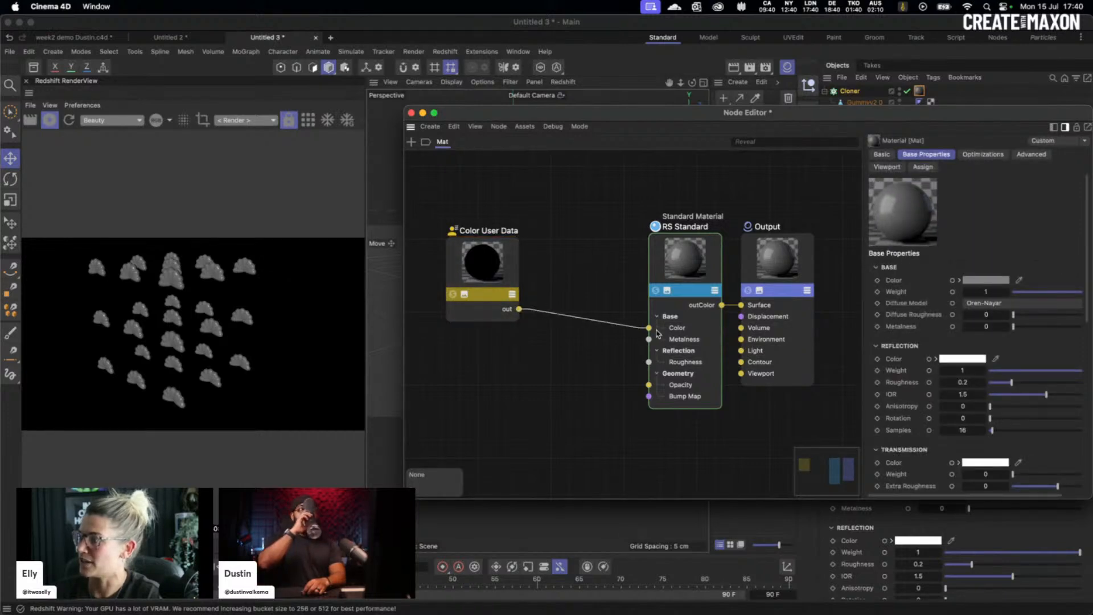
pyautogui.moveTo(487, 274); pyautogui.dragTo(526, 273)
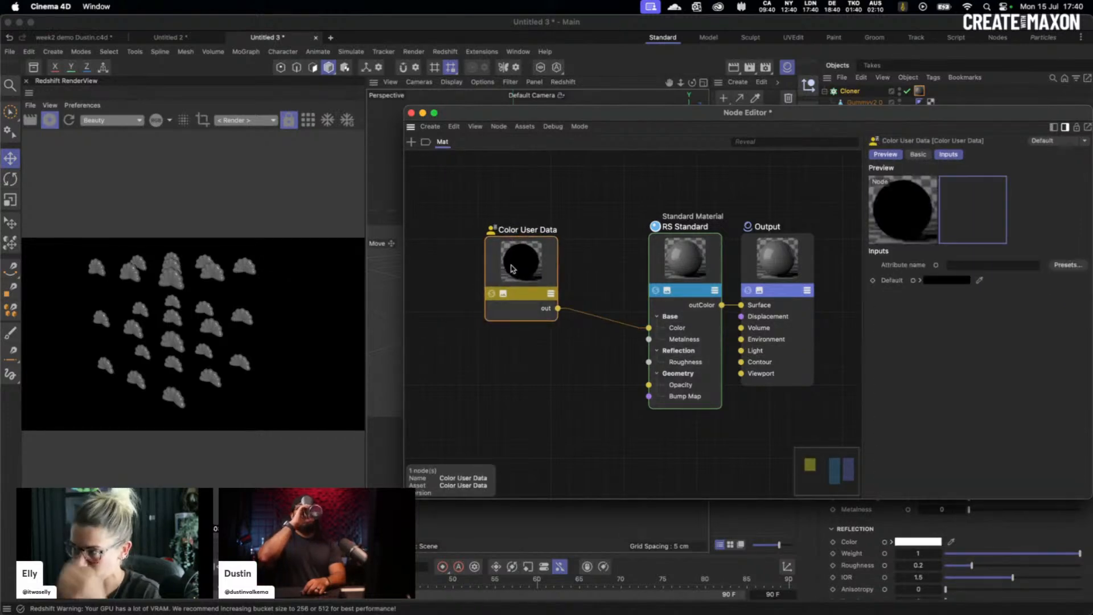
# Step: Set the Color User Data attribute to the RSGeomIDColor object preset and move the node farther from RS Standard
pyautogui.click(1061, 270)
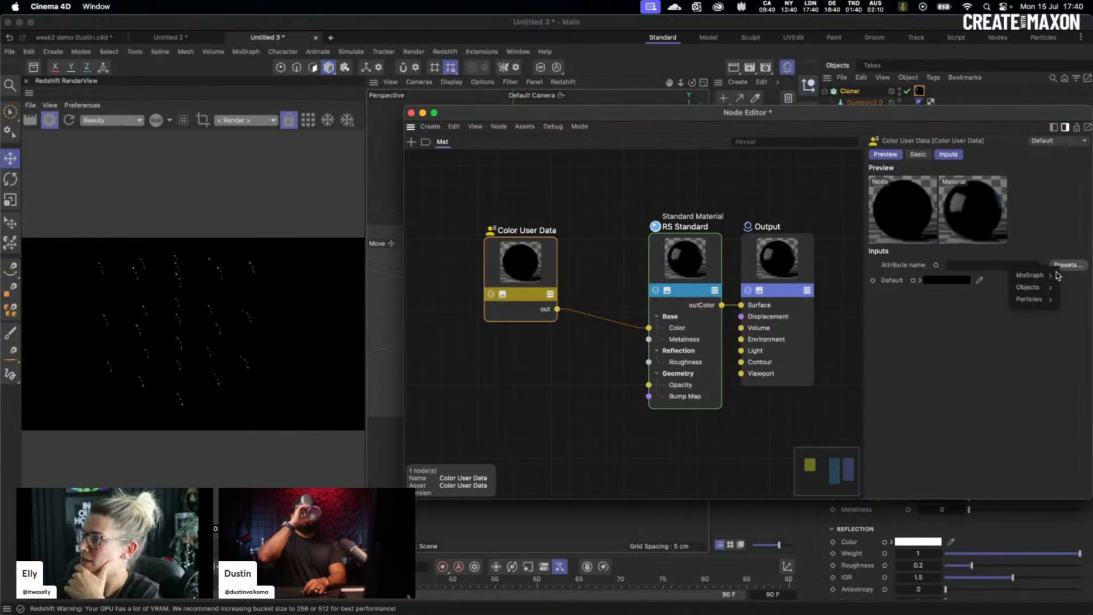
pyautogui.moveTo(1033, 290)
pyautogui.click(940, 333)
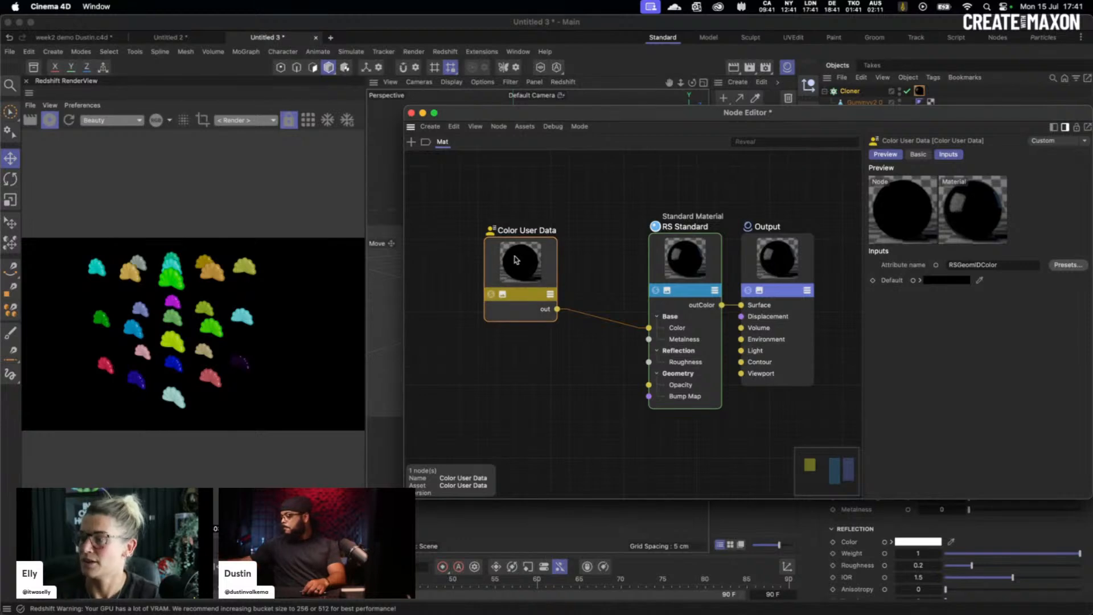
pyautogui.moveTo(507, 261); pyautogui.dragTo(479, 249)
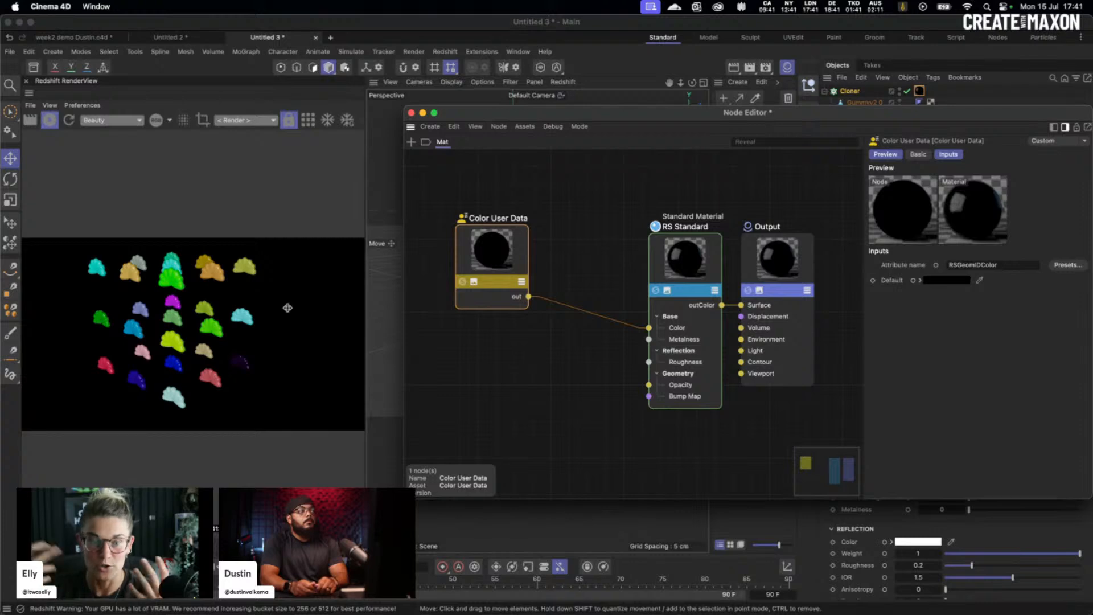
pyautogui.moveTo(505, 253); pyautogui.dragTo(488, 259)
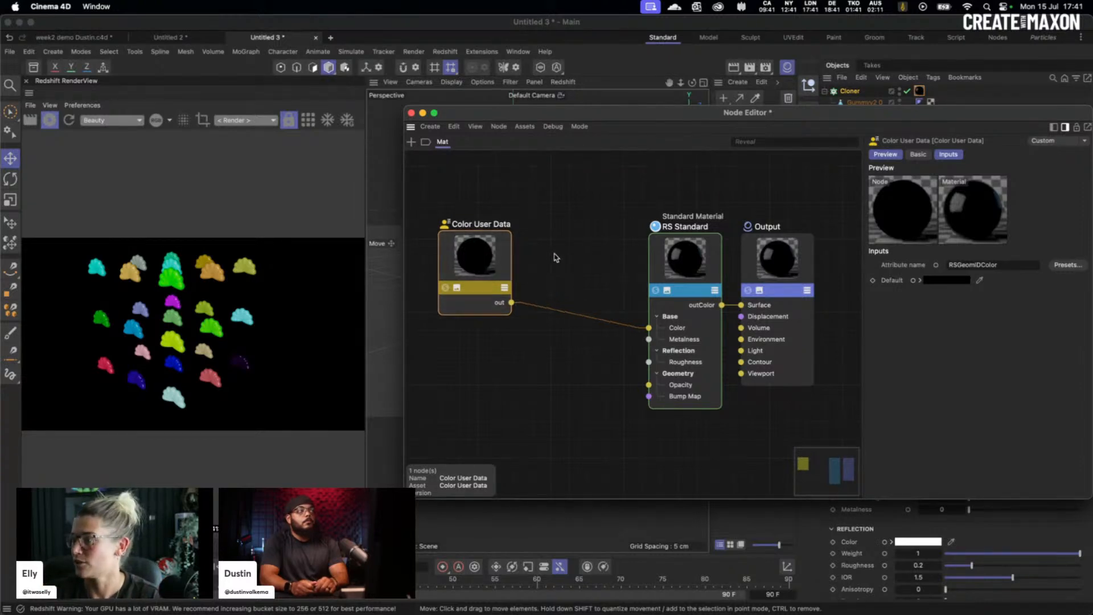
# Step: Insert a Ramp node on the connection between Color User Data and RS Standard, and enlarge the node editor to show its ramp settings
pyautogui.doubleClick(556, 260)
pyautogui.write('ra')
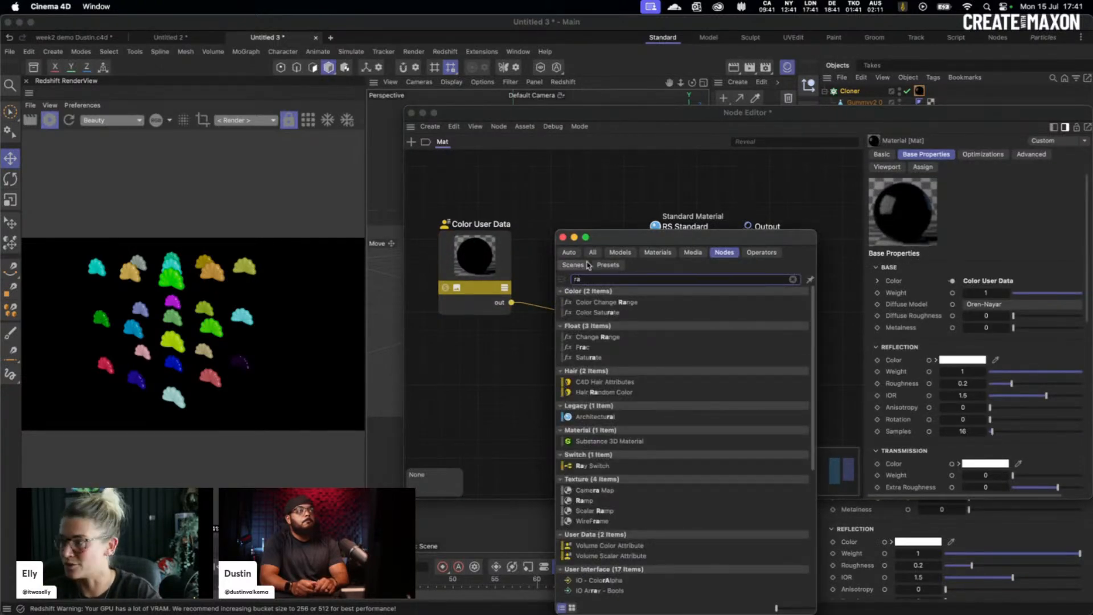
pyautogui.write('mp')
pyautogui.moveTo(626, 238); pyautogui.dragTo(714, 229)
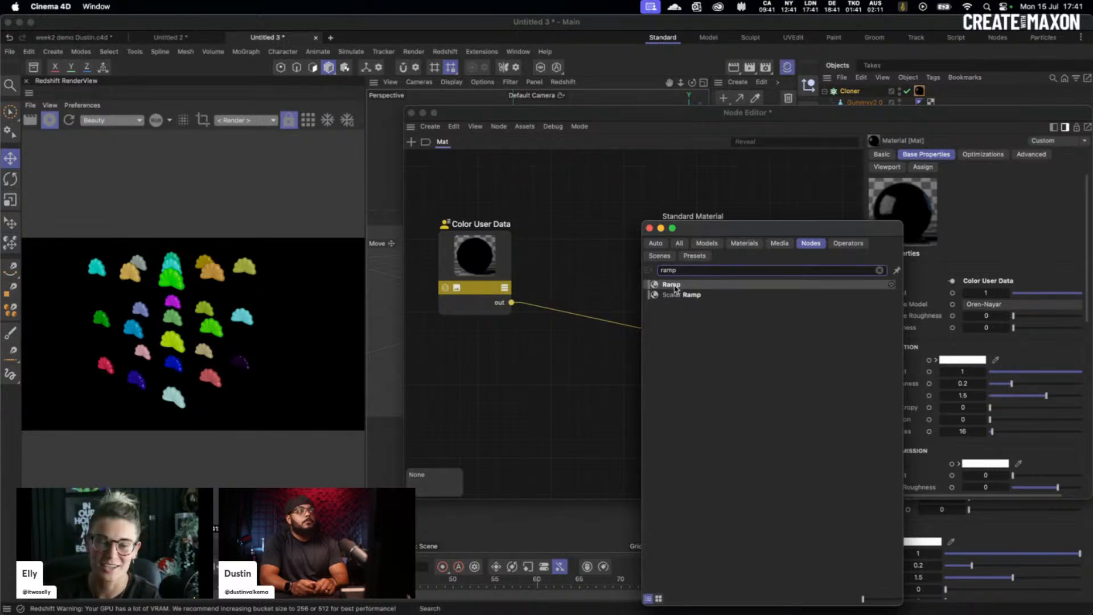
pyautogui.moveTo(676, 288); pyautogui.dragTo(592, 276)
pyautogui.moveTo(714, 112); pyautogui.dragTo(636, 70)
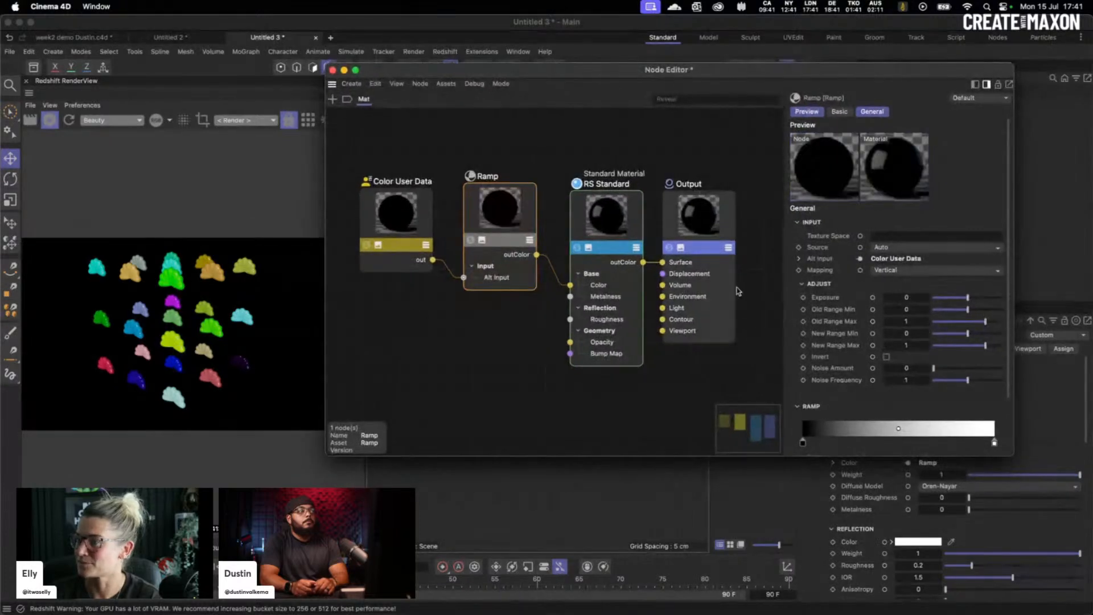
pyautogui.moveTo(1014, 455); pyautogui.dragTo(1052, 509)
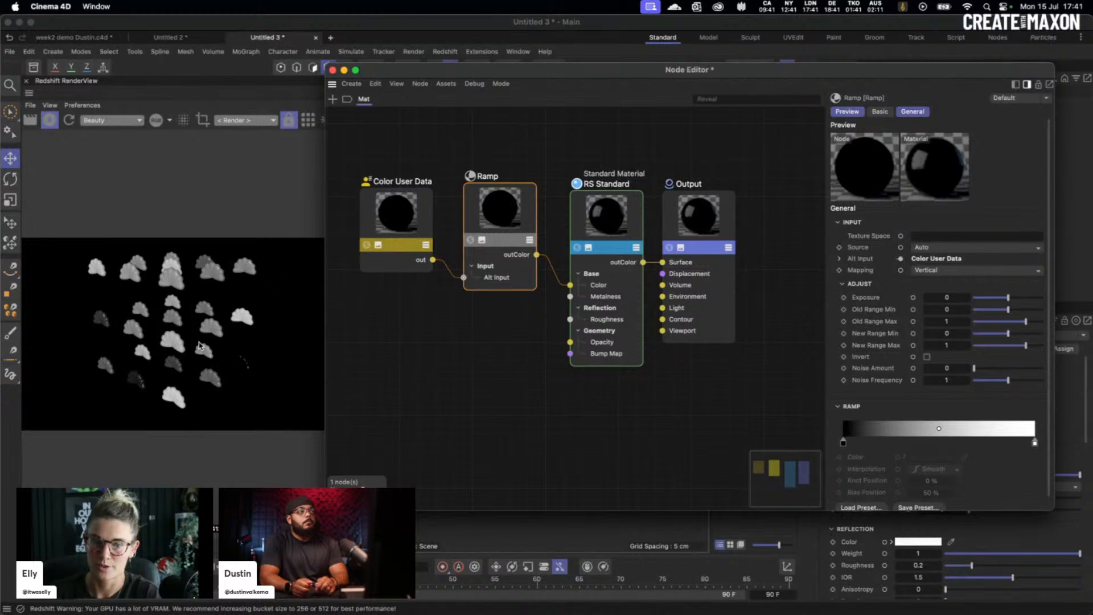
# Step: Change the Ramp's first knot, at 0 %, from black to purple
pyautogui.click(843, 442)
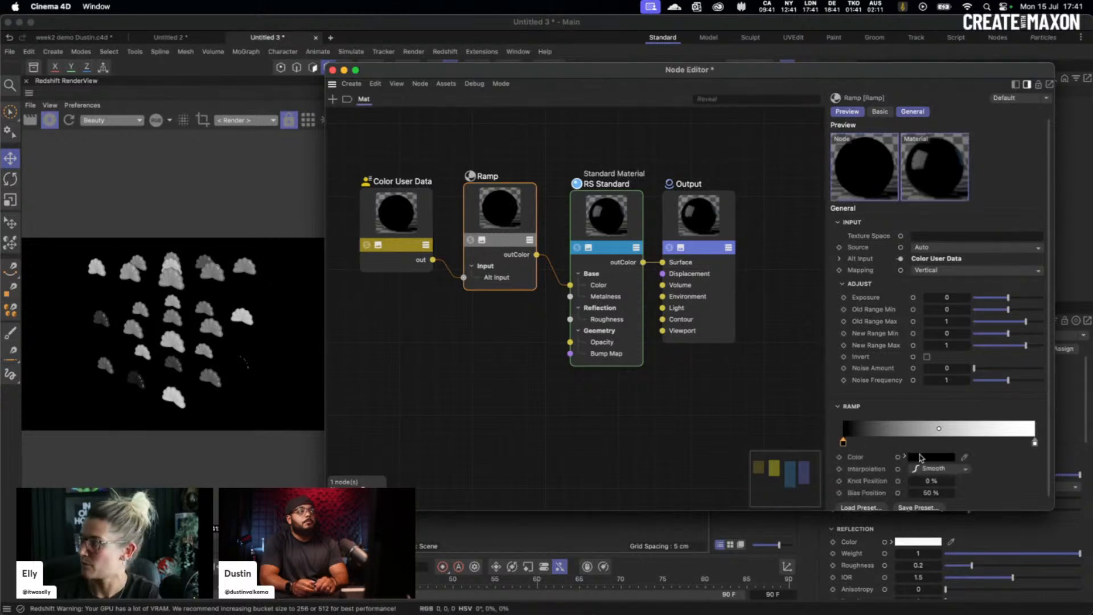
pyautogui.click(928, 457)
pyautogui.moveTo(929, 469); pyautogui.dragTo(556, 389)
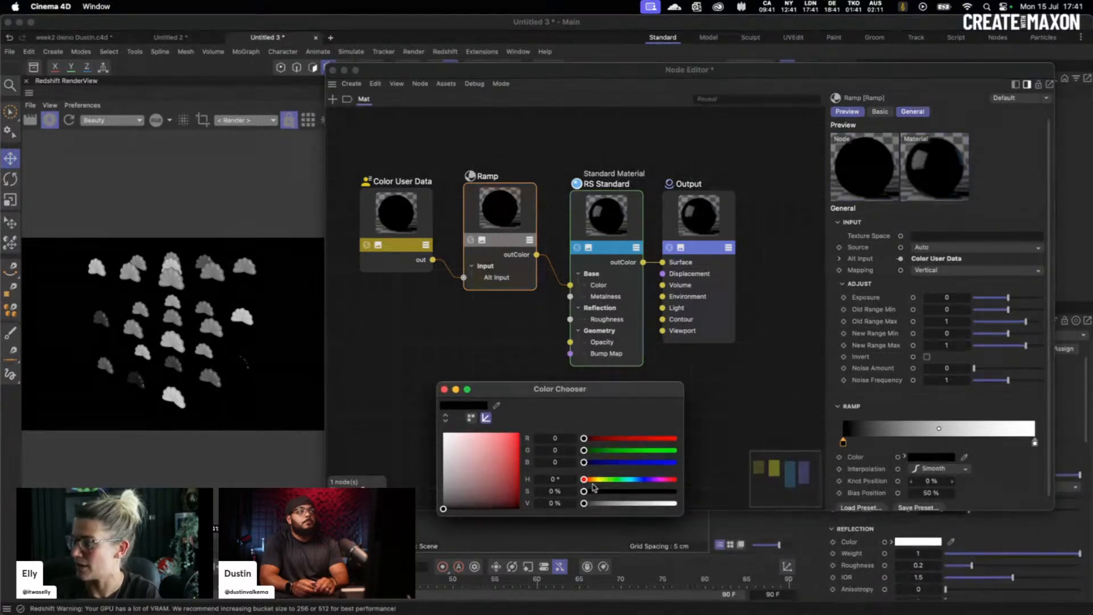
pyautogui.moveTo(585, 479); pyautogui.dragTo(650, 480)
pyautogui.click(519, 450)
pyautogui.click(507, 449)
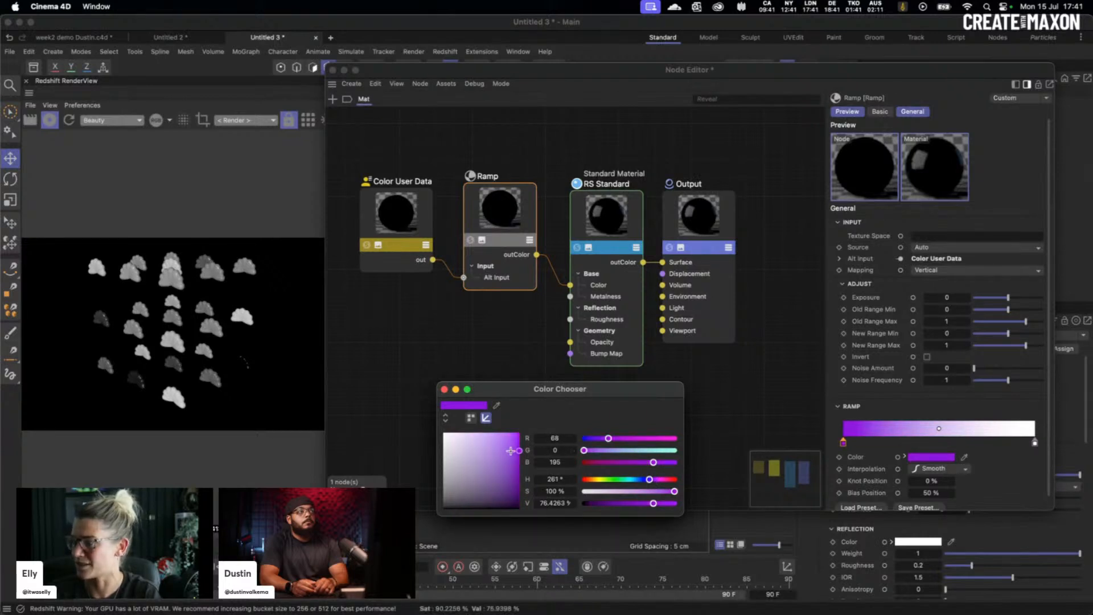
pyautogui.click(444, 389)
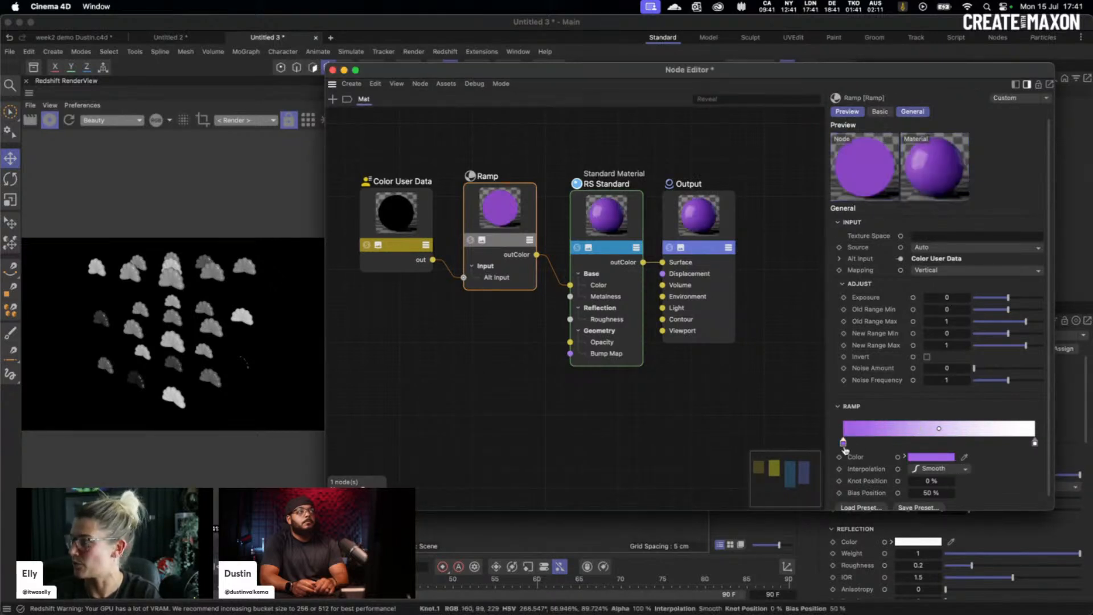
# Step: Change the Ramp's last knot, at 100 %, from white to lime green
pyautogui.click(1035, 442)
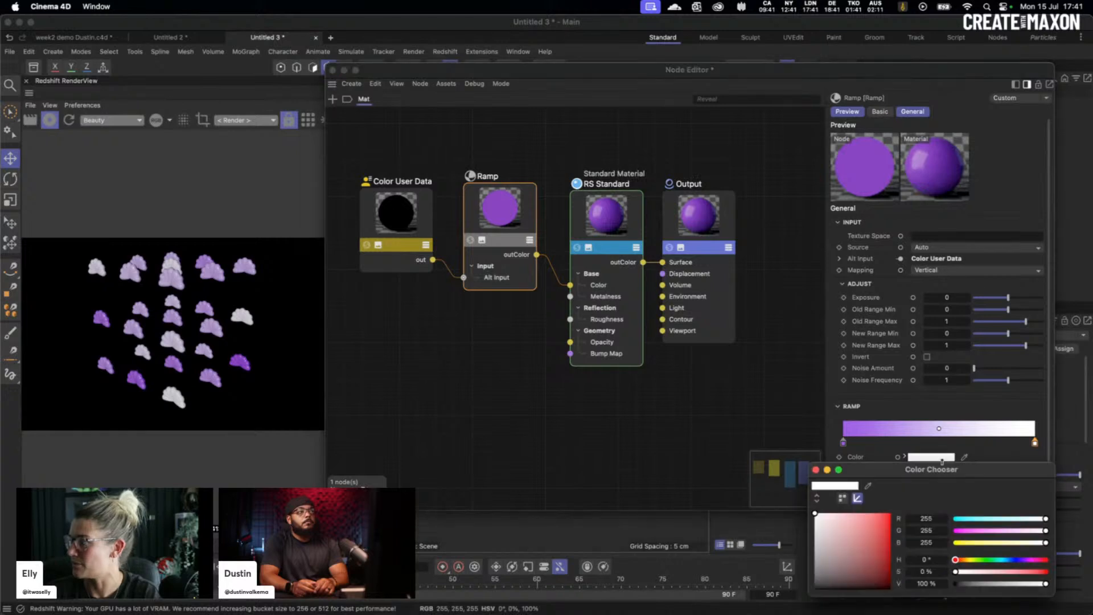
pyautogui.click(931, 456)
pyautogui.moveTo(910, 475); pyautogui.dragTo(575, 385)
pyautogui.moveTo(640, 469); pyautogui.dragTo(644, 472)
pyautogui.click(550, 442)
pyautogui.click(482, 379)
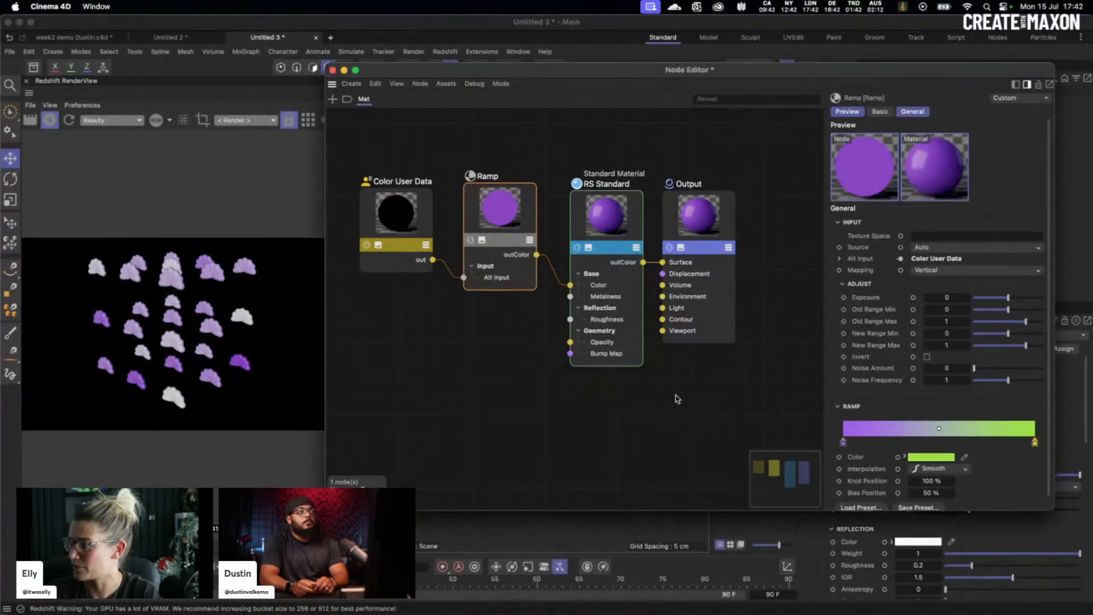
# Step: Set the purple knot's interpolation to Step and move the green knot to about 53.6 %
pyautogui.click(843, 443)
pyautogui.click(926, 469)
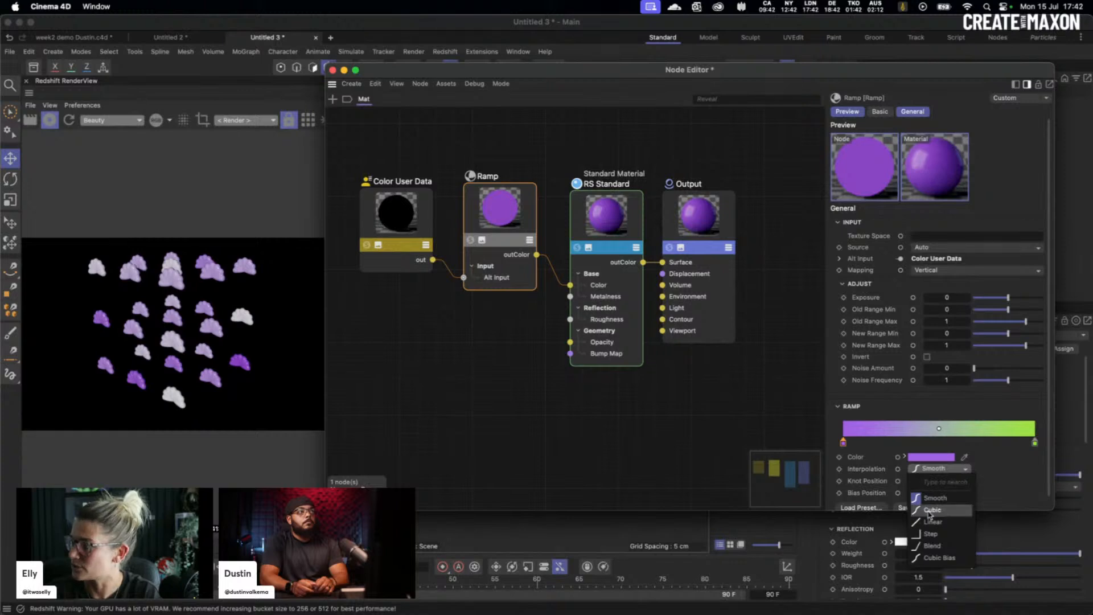
pyautogui.click(927, 534)
pyautogui.moveTo(1035, 443); pyautogui.dragTo(940, 452)
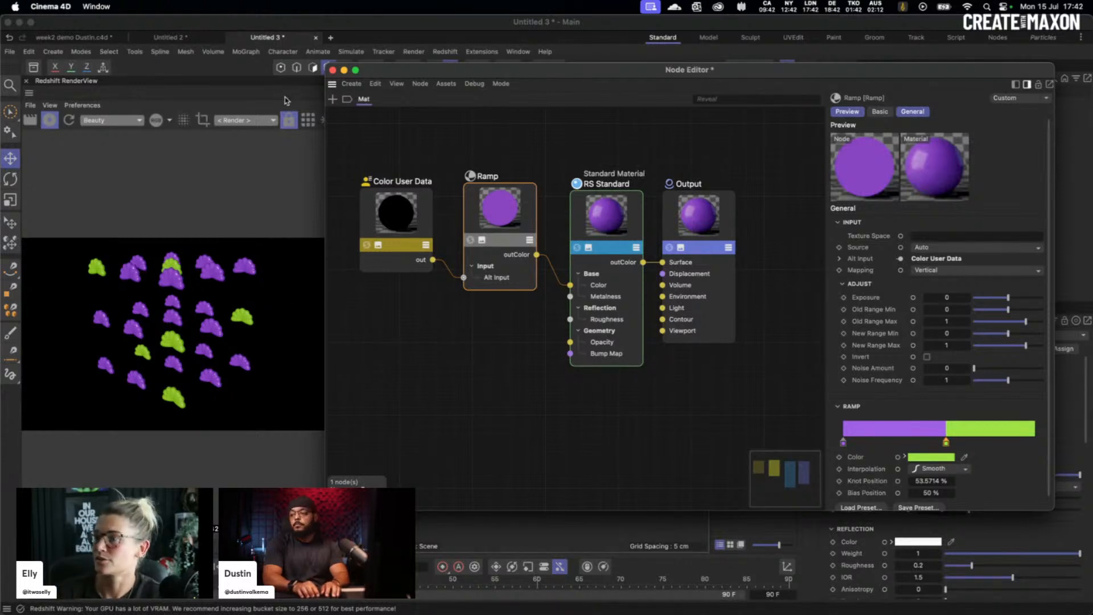
# Step: Close the node graph, return to the week 2 demo scene and start its live Redshift render
pyautogui.click(333, 70)
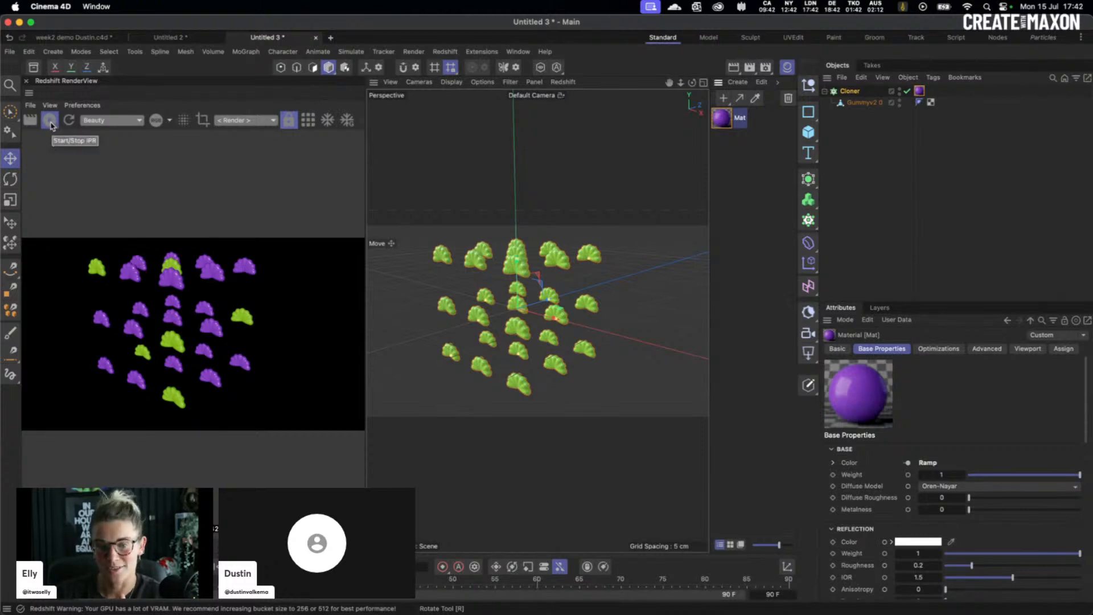
pyautogui.click(83, 39)
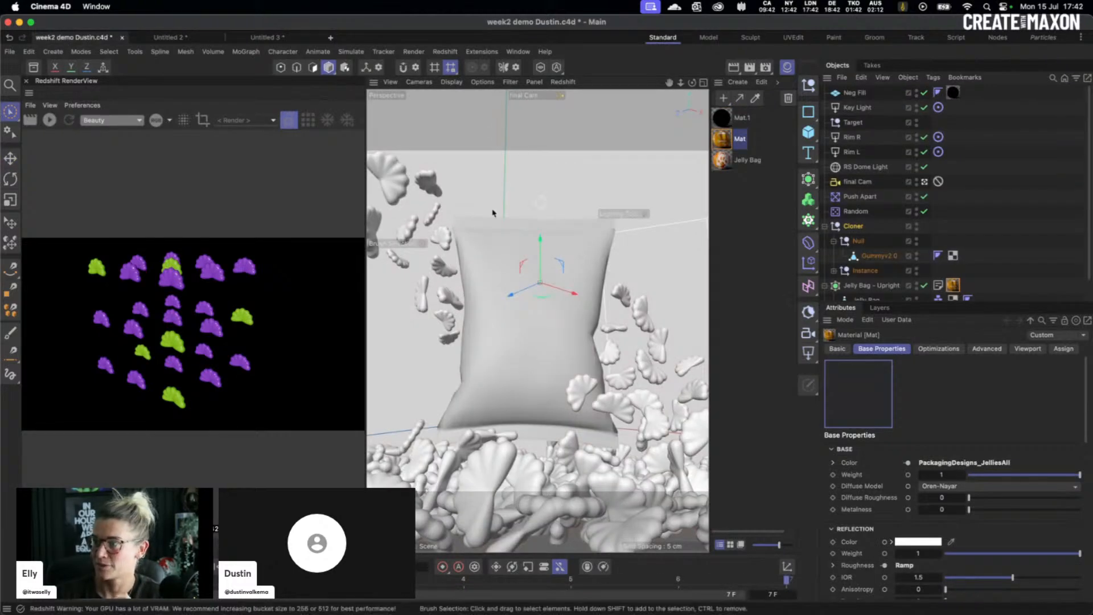
pyautogui.click(52, 122)
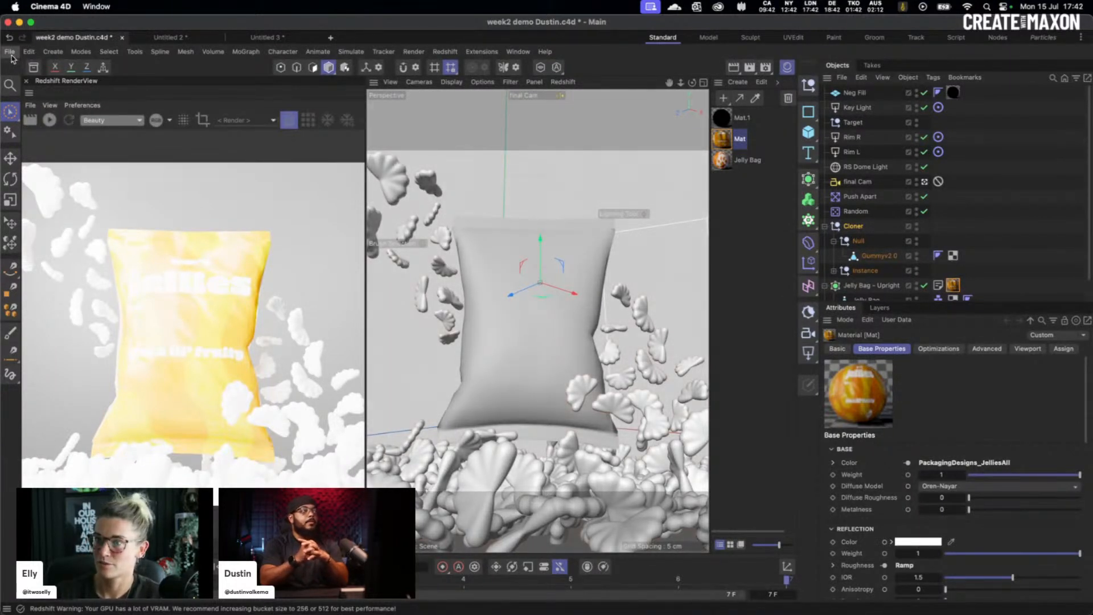
# Step: Save the project with its assets as a week 3 file, declining to locate the missing bokeh texture
pyautogui.click(10, 54)
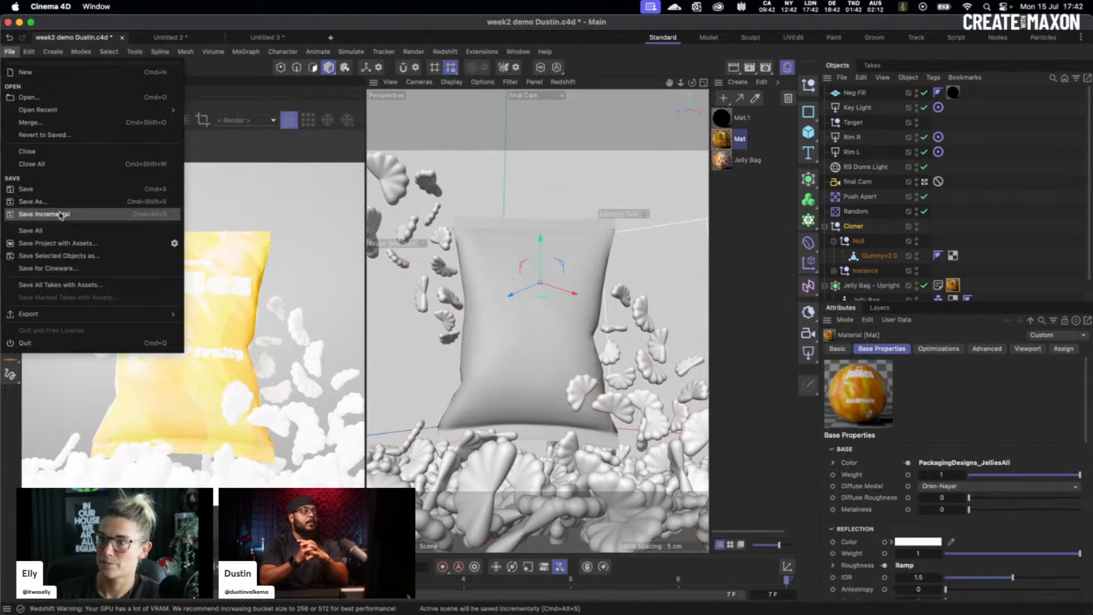
pyautogui.click(72, 244)
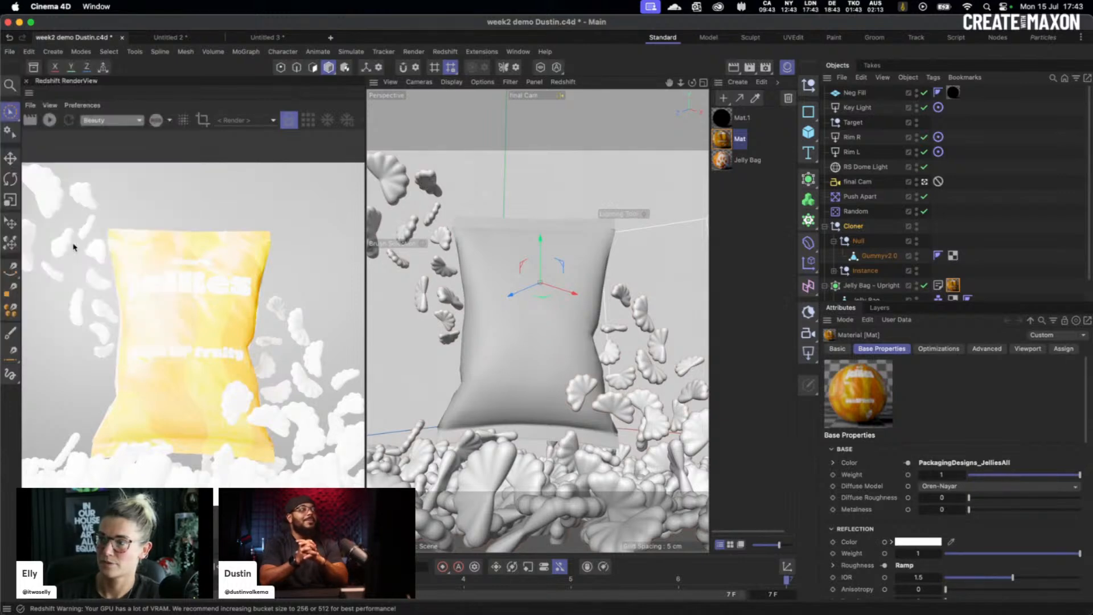
pyautogui.press('Return')
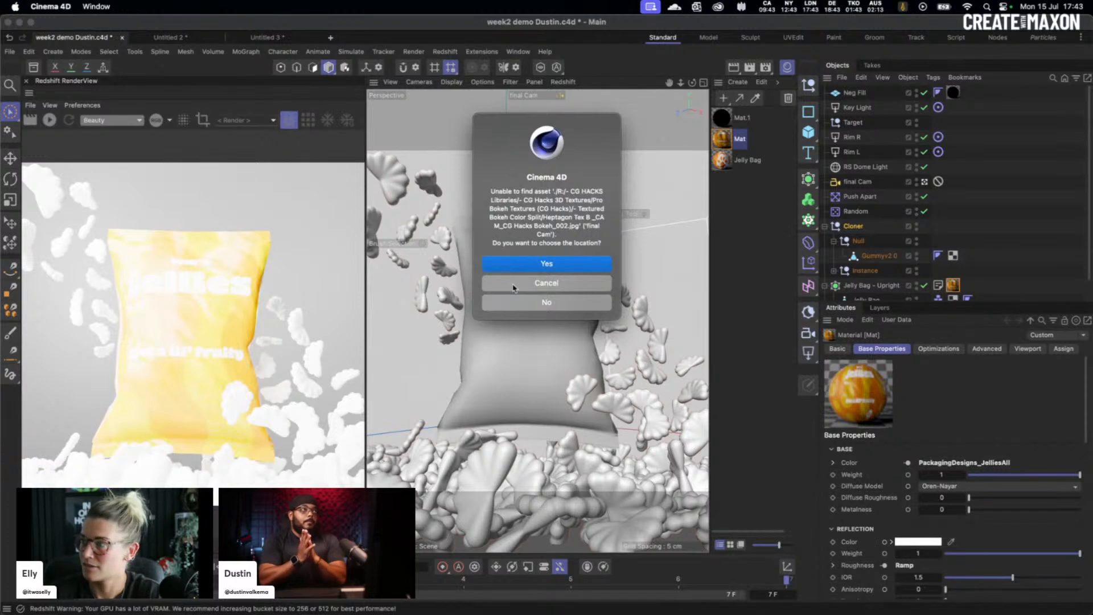
pyautogui.click(546, 302)
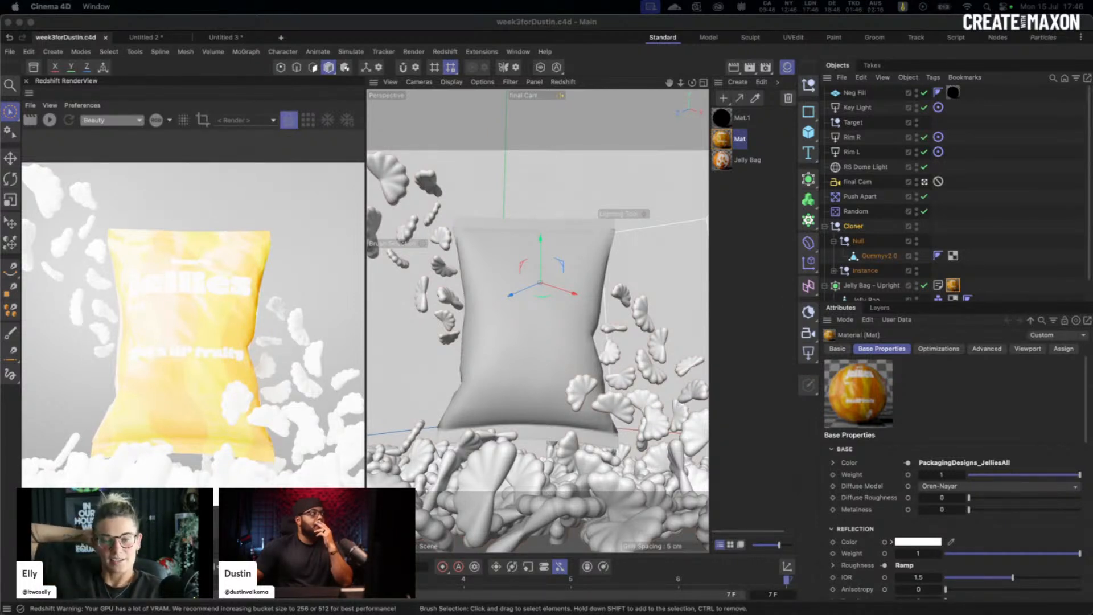
# Step: Switch to Photoshop and check which filters are available for the Orange artboard in PackagingDesigns_Jellies.psd
pyautogui.moveTo(403, 611)
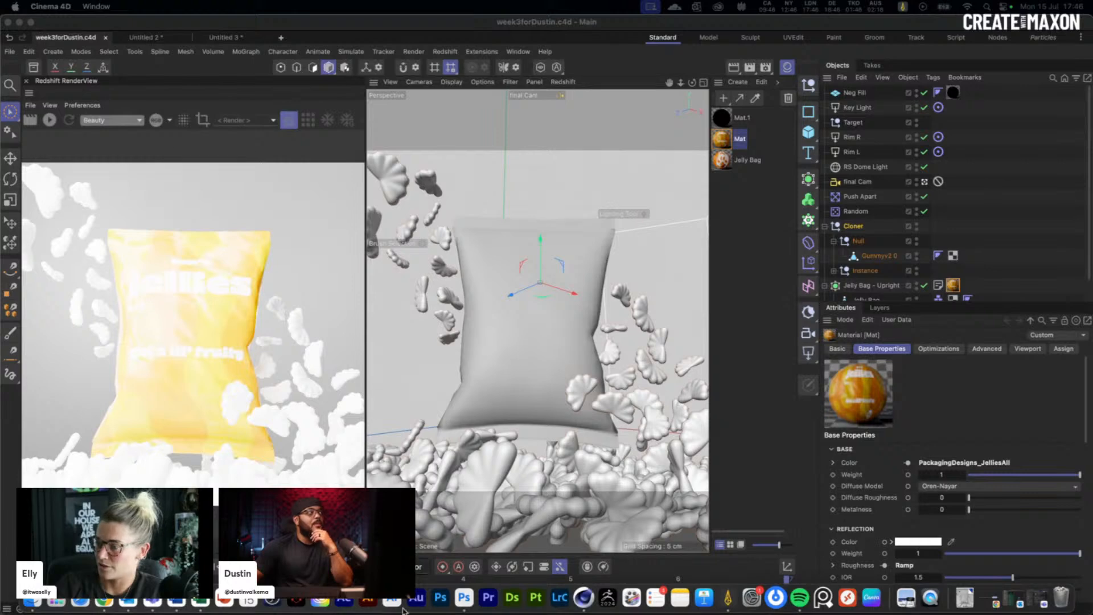
pyautogui.click(464, 598)
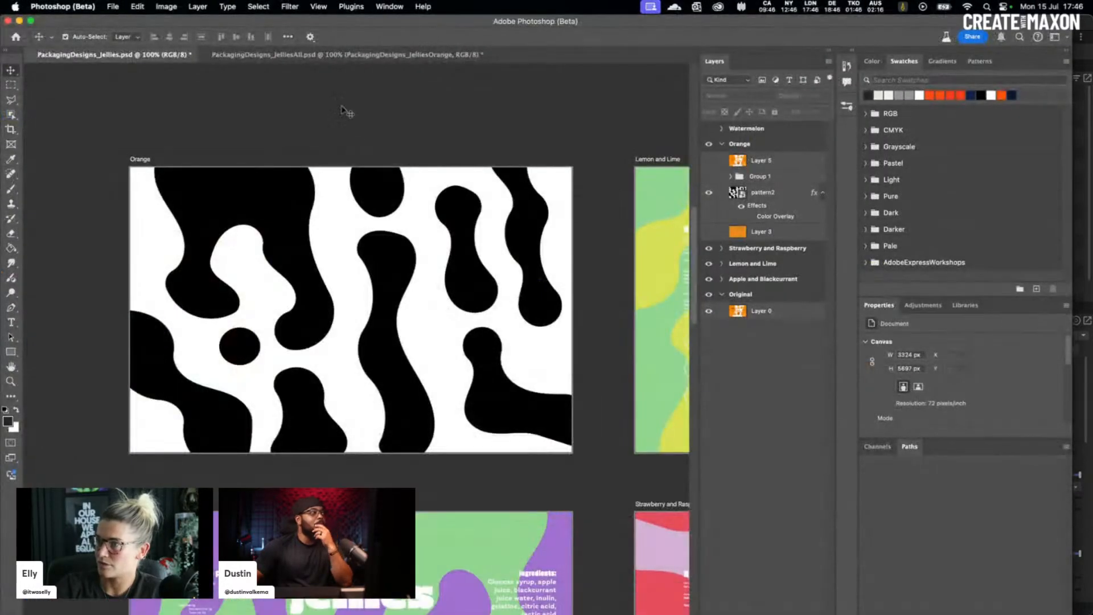
pyautogui.click(291, 7)
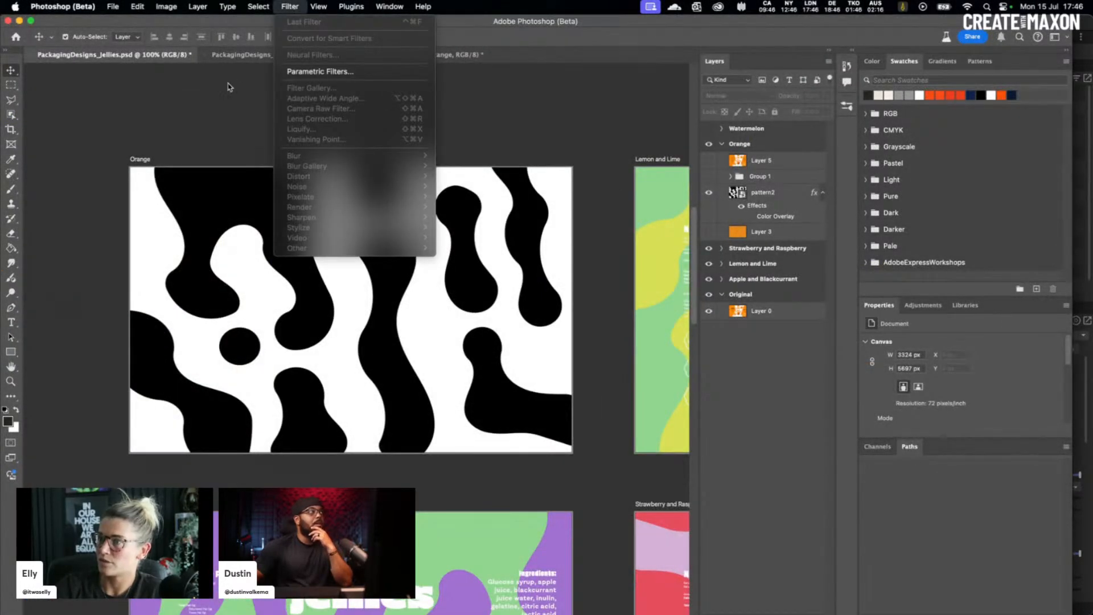
pyautogui.click(220, 97)
pyautogui.click(409, 238)
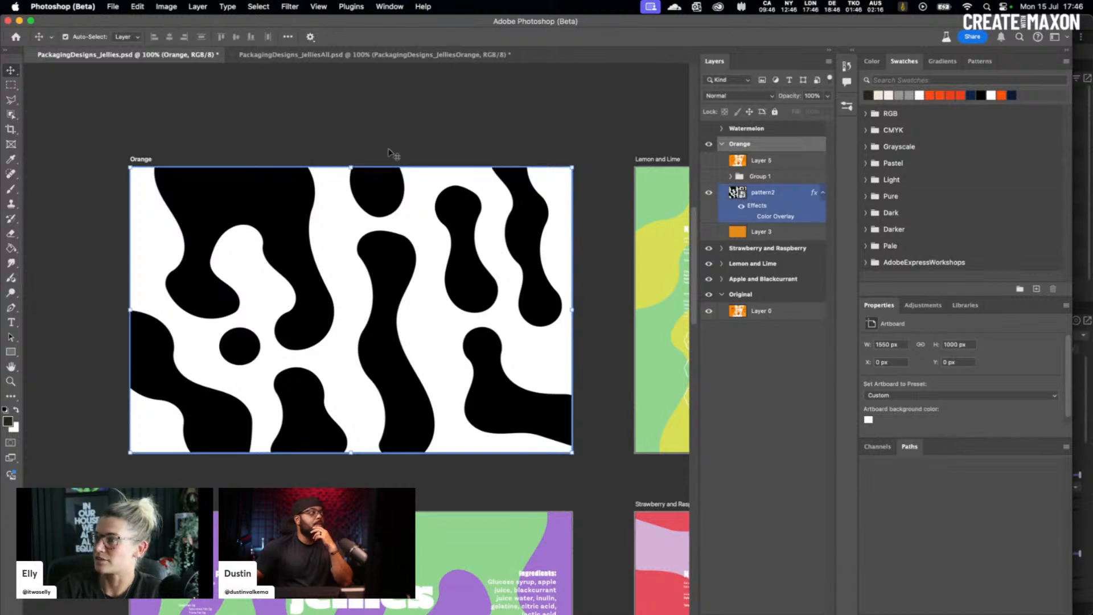
pyautogui.click(291, 7)
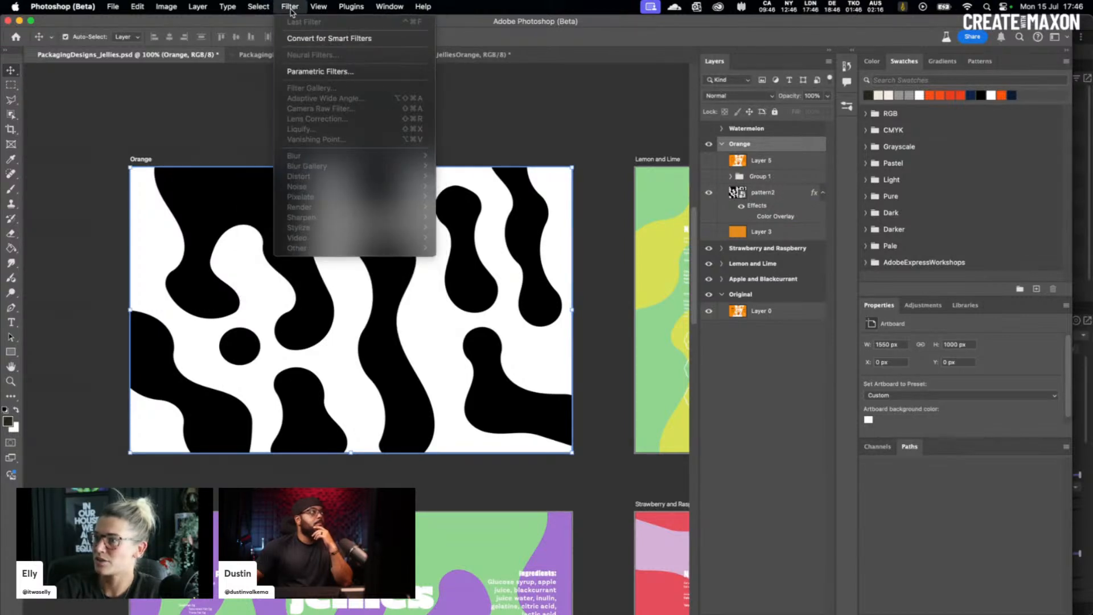
pyautogui.click(509, 131)
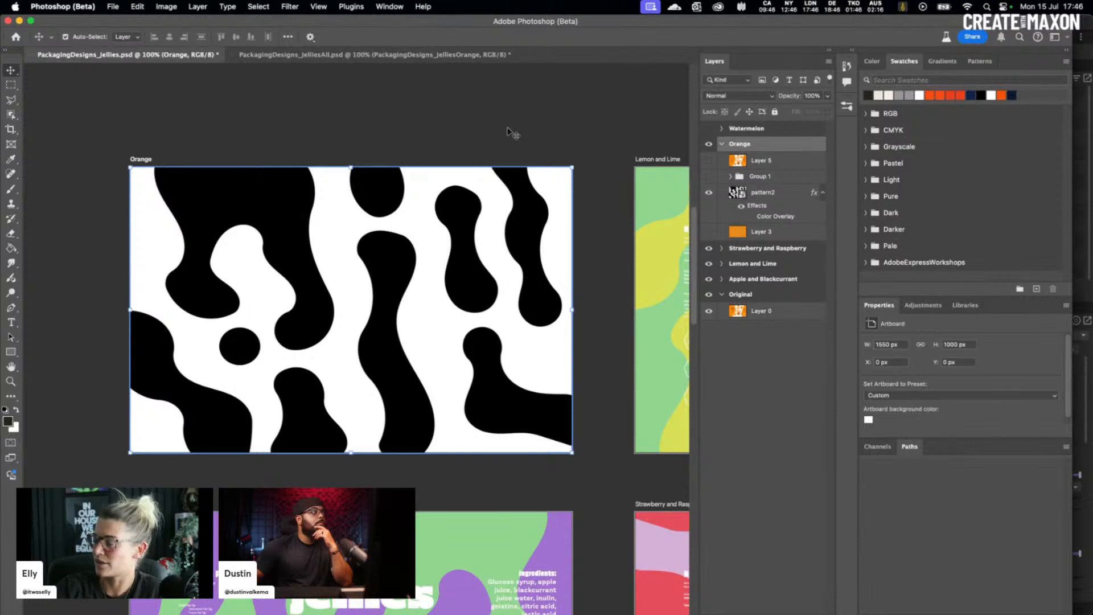
pyautogui.click(557, 129)
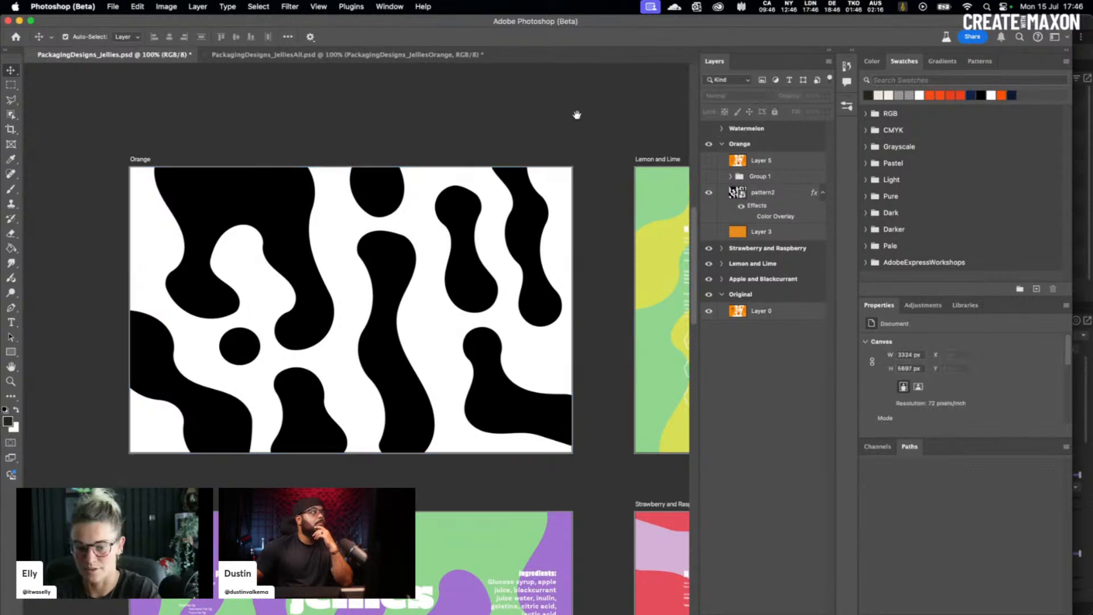
# Step: Select Layer 0 on the Original artboard and examine which filter categories are available for it, looking for 3D map generation
pyautogui.moveTo(576, 112); pyautogui.dragTo(255, 280)
pyautogui.moveTo(398, 232); pyautogui.dragTo(532, 301)
pyautogui.click(388, 263)
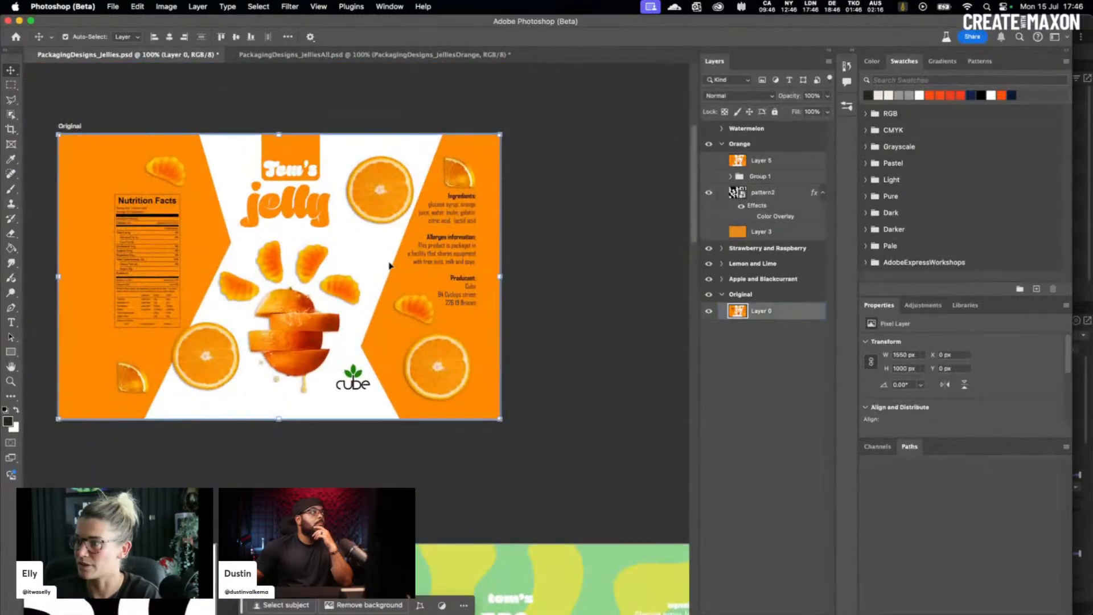
pyautogui.click(290, 7)
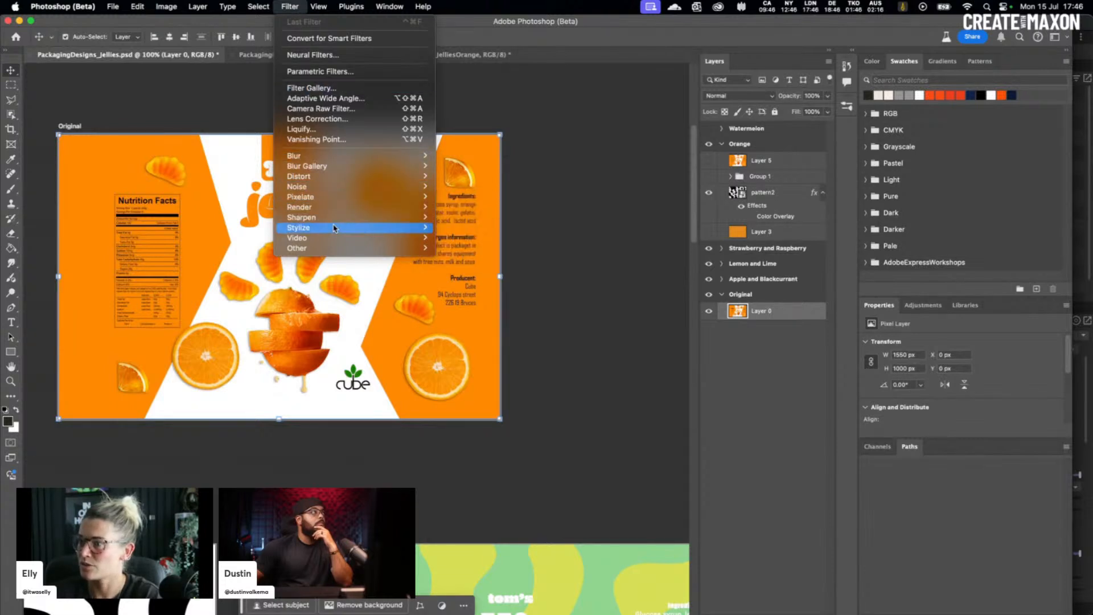
pyautogui.moveTo(334, 230)
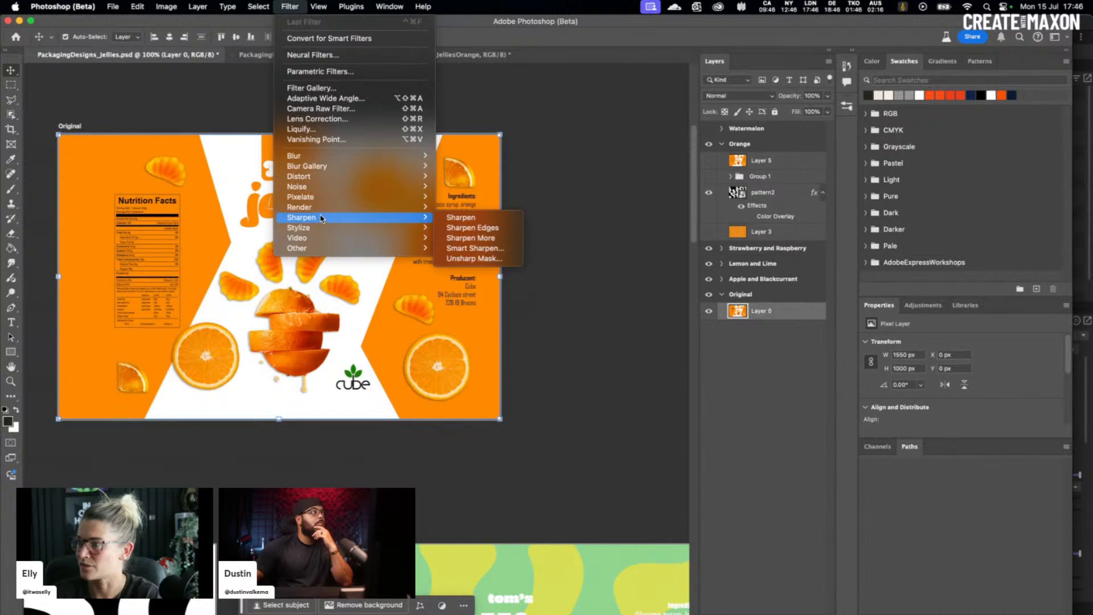
pyautogui.moveTo(319, 213)
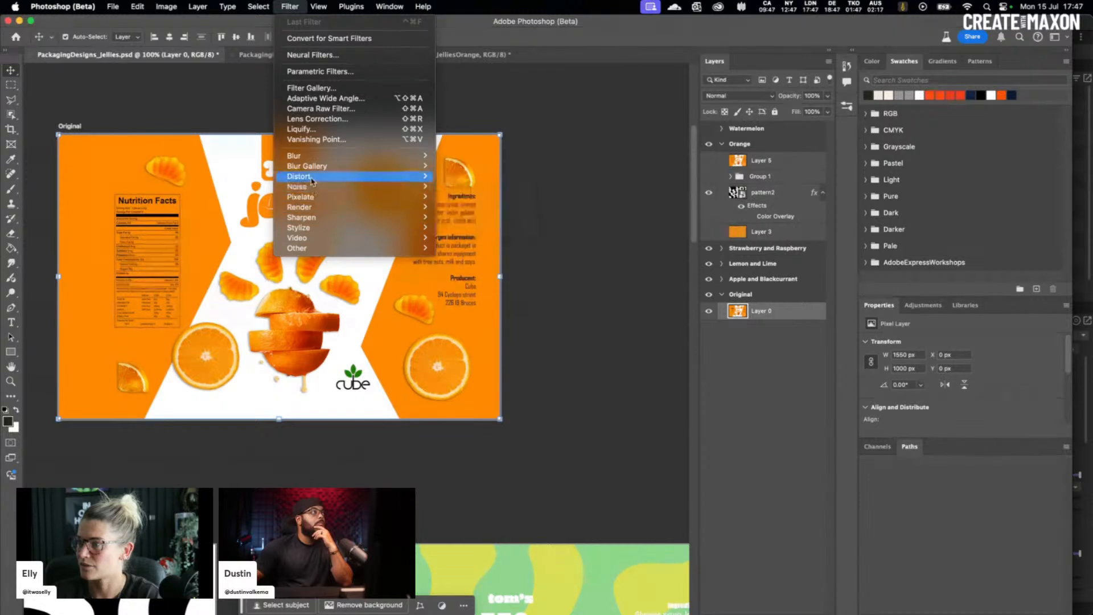
pyautogui.moveTo(311, 175)
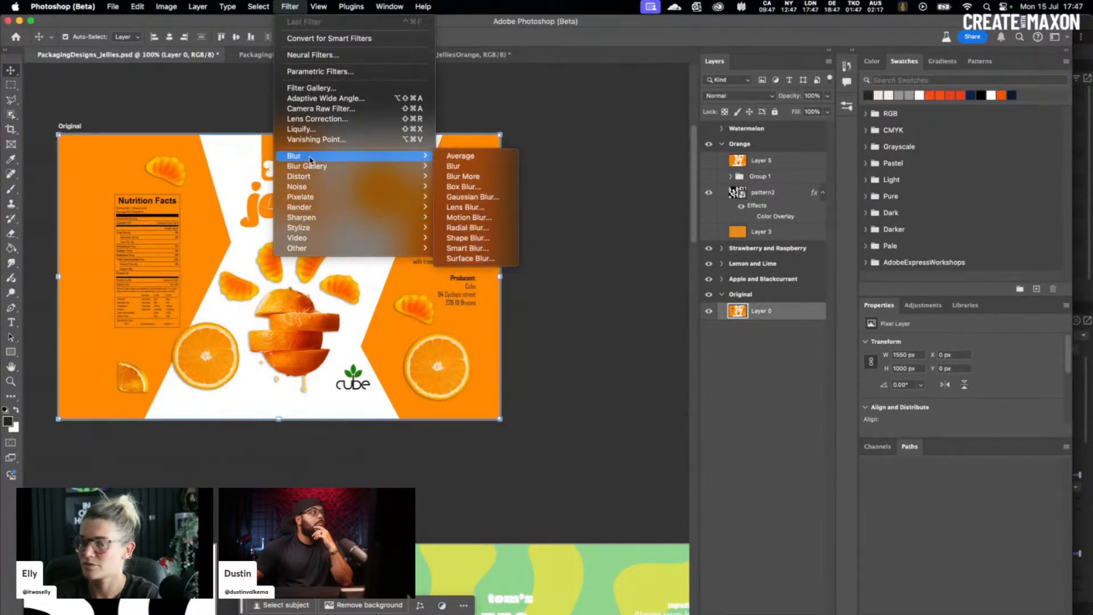
pyautogui.click(224, 114)
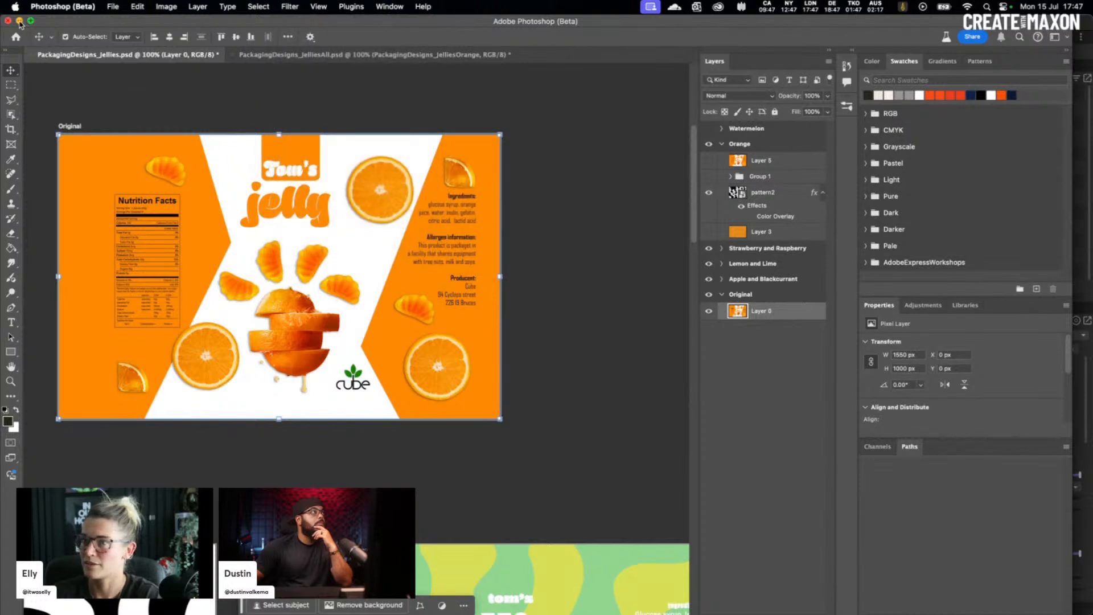
pyautogui.click(319, 7)
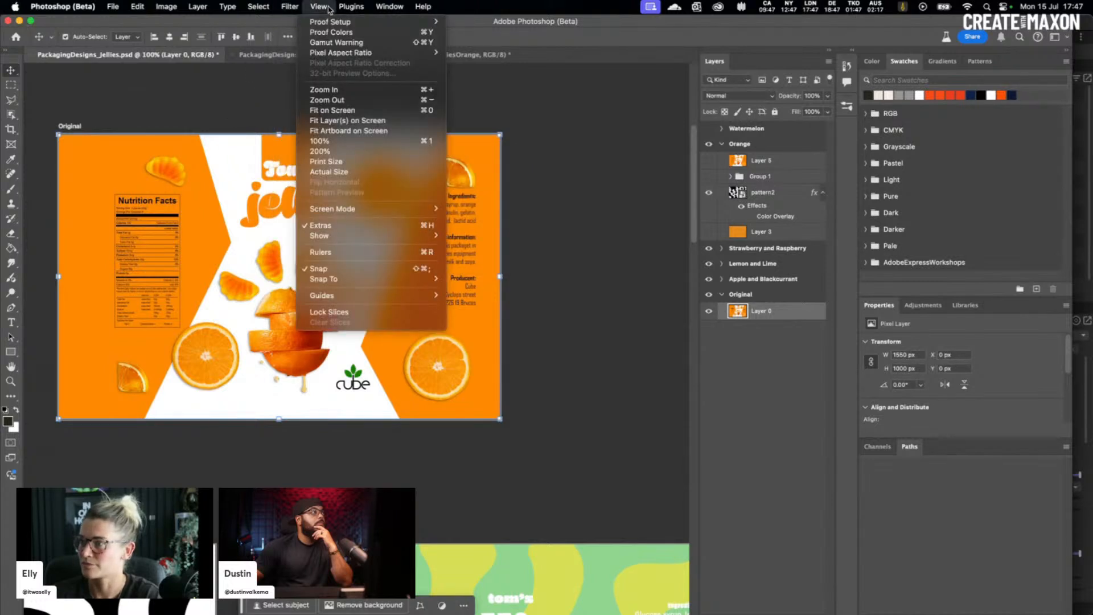
pyautogui.moveTo(289, 6)
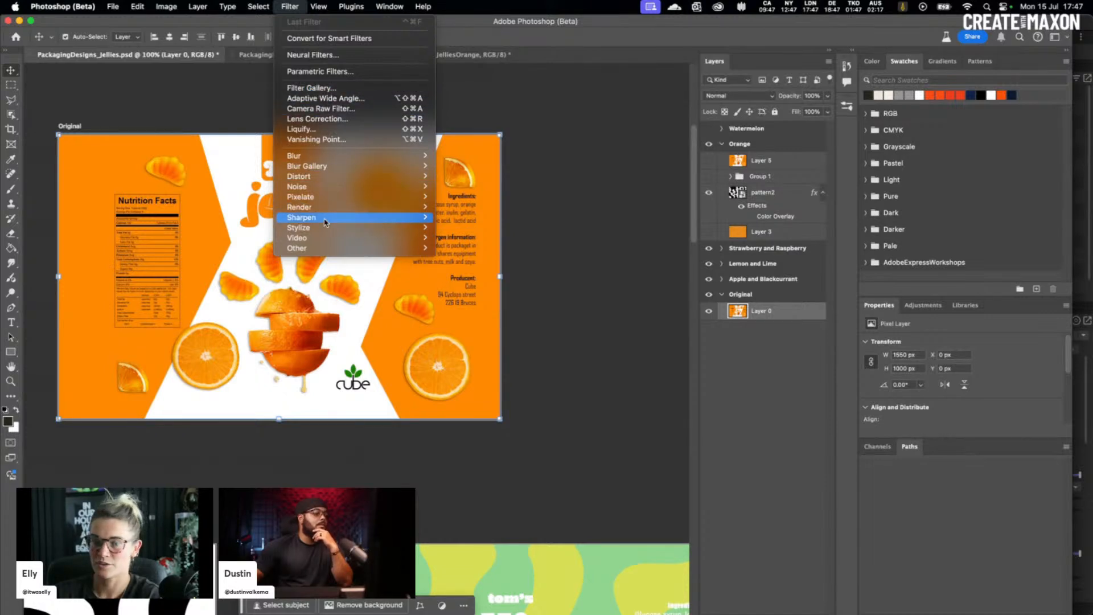
pyautogui.click(200, 99)
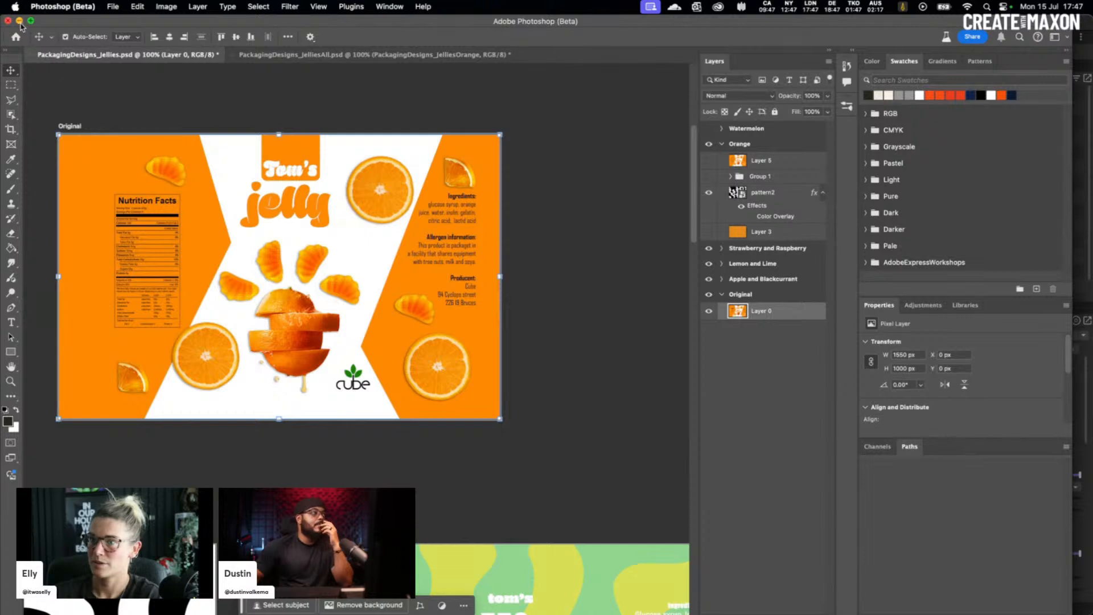
# Step: Switch to Photoshop 2024 with the All4TestRender image and examine the 3D filters for generating bump and normal maps
pyautogui.moveTo(442, 598)
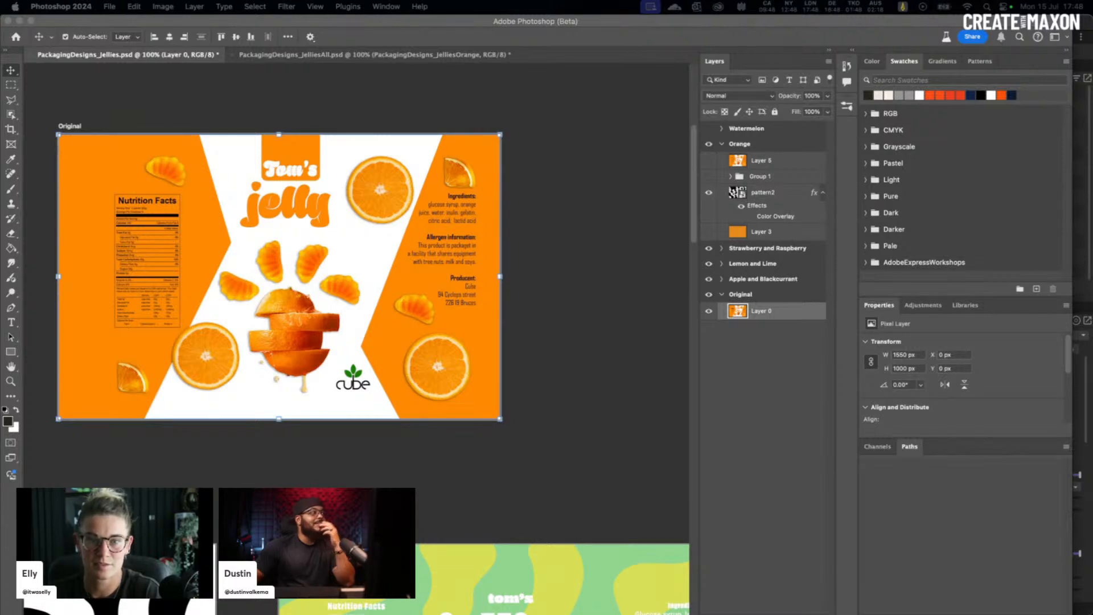
pyautogui.moveTo(38, 5); pyautogui.dragTo(426, 48)
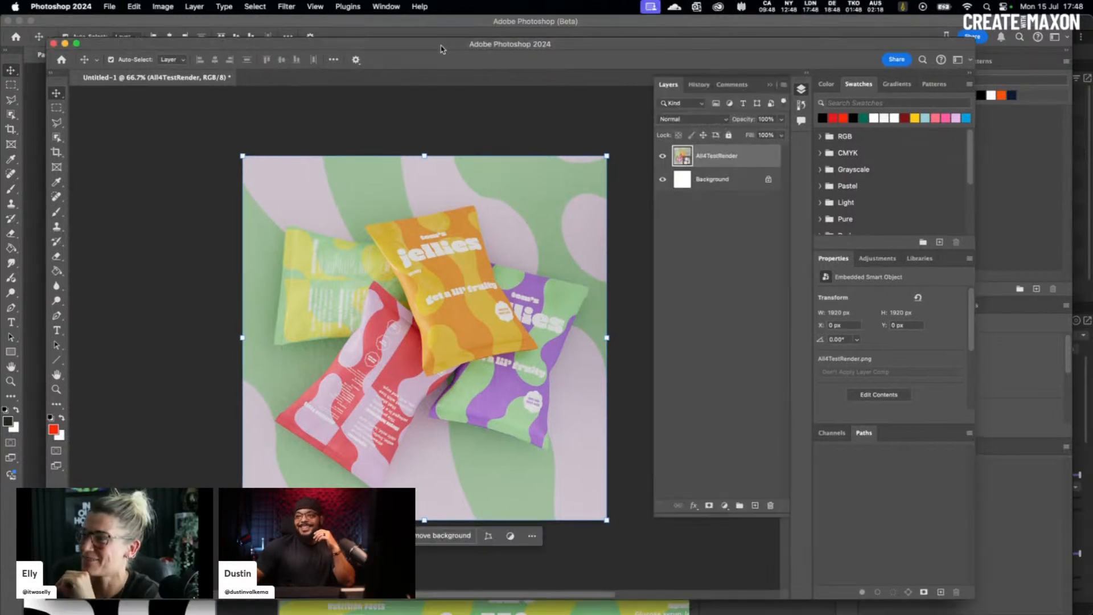
pyautogui.moveTo(444, 53); pyautogui.dragTo(442, 49)
pyautogui.click(307, 7)
pyautogui.moveTo(287, 6)
pyautogui.moveTo(331, 141)
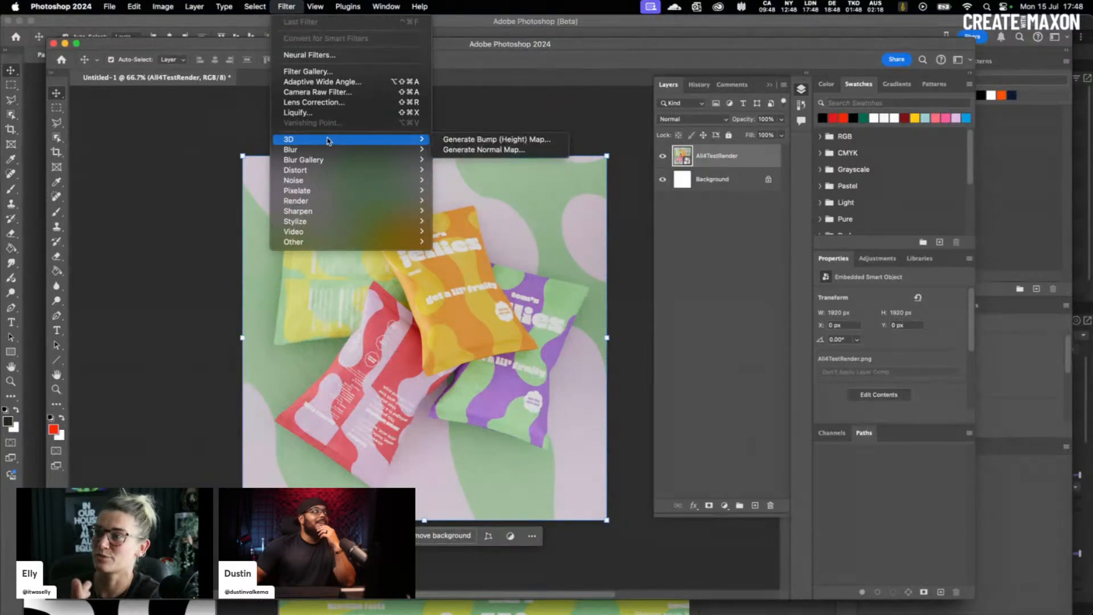
pyautogui.click(531, 151)
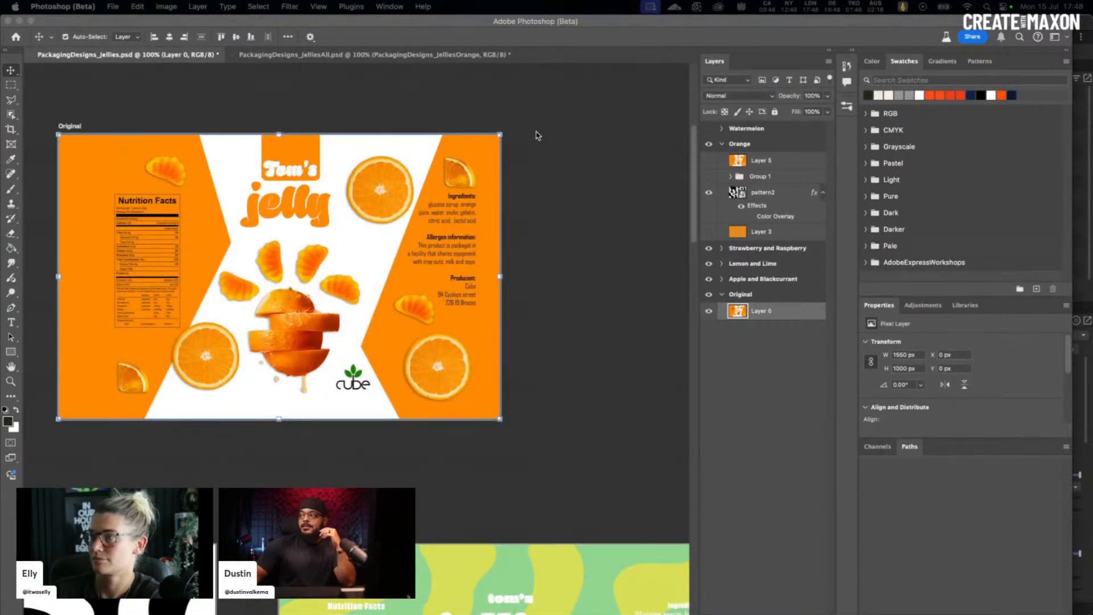
# Step: Return to the week3forDustin.c4d scene in Cinema 4D, widen the Redshift RenderView and recenter the rendered image in it
pyautogui.click(19, 21)
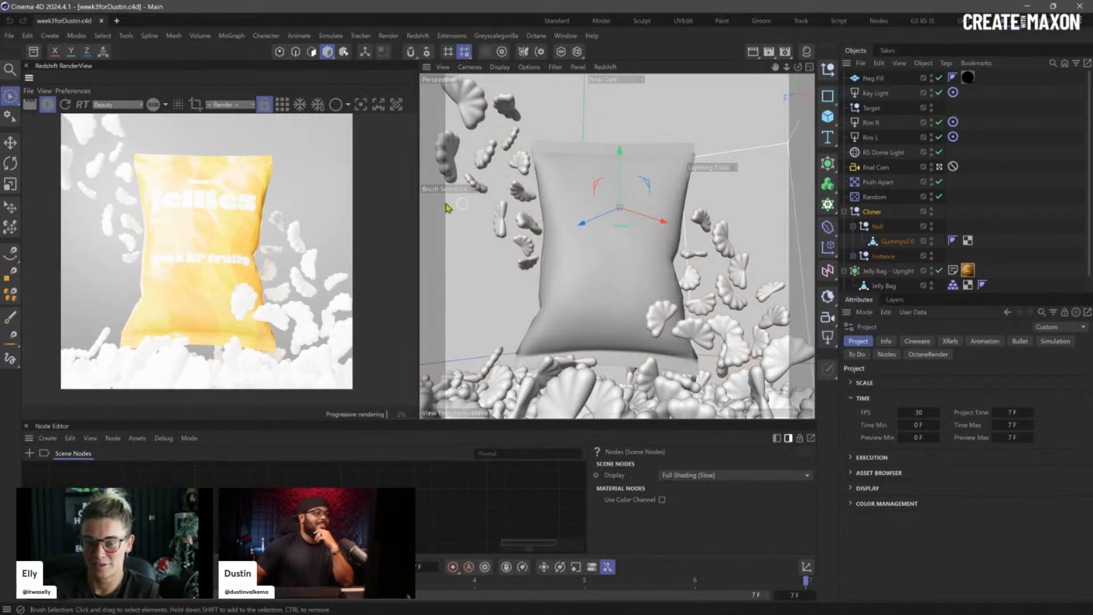
pyautogui.moveTo(421, 210); pyautogui.dragTo(609, 205)
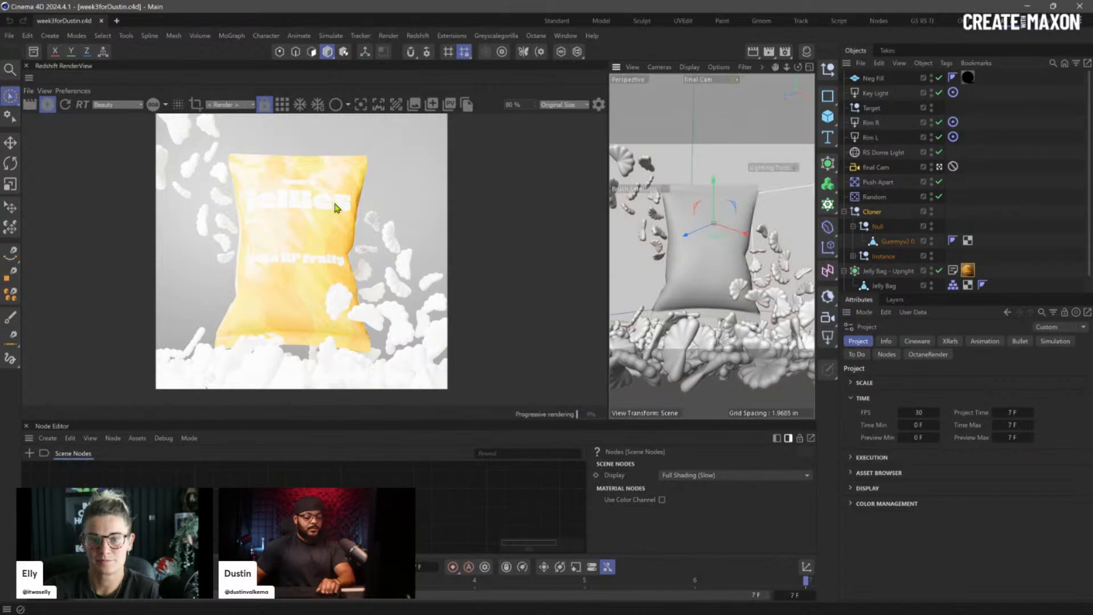
pyautogui.press('e')
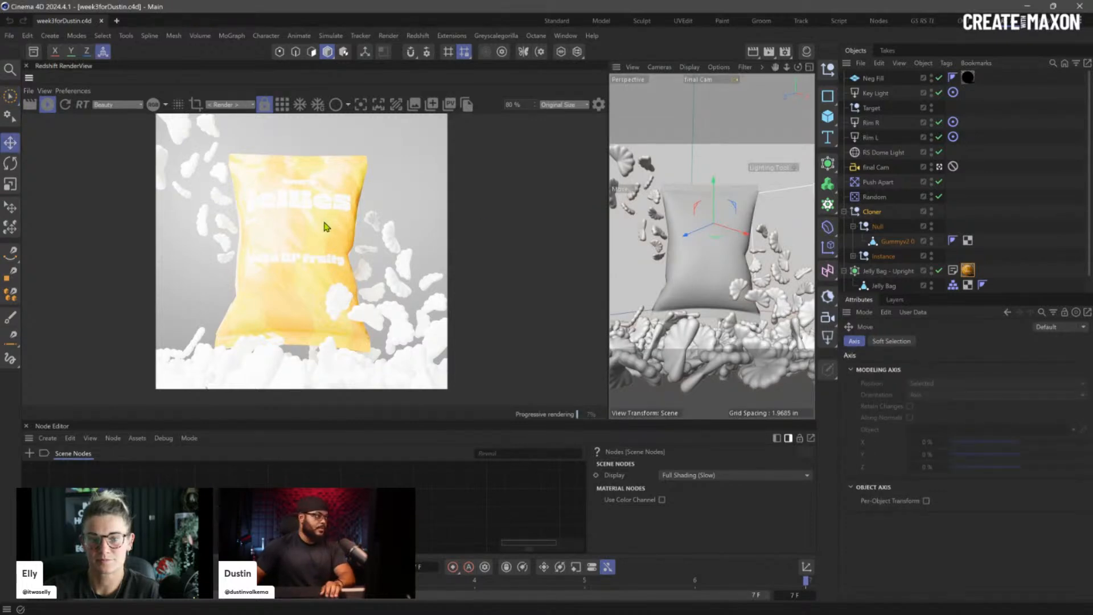
pyautogui.moveTo(343, 248); pyautogui.dragTo(394, 269)
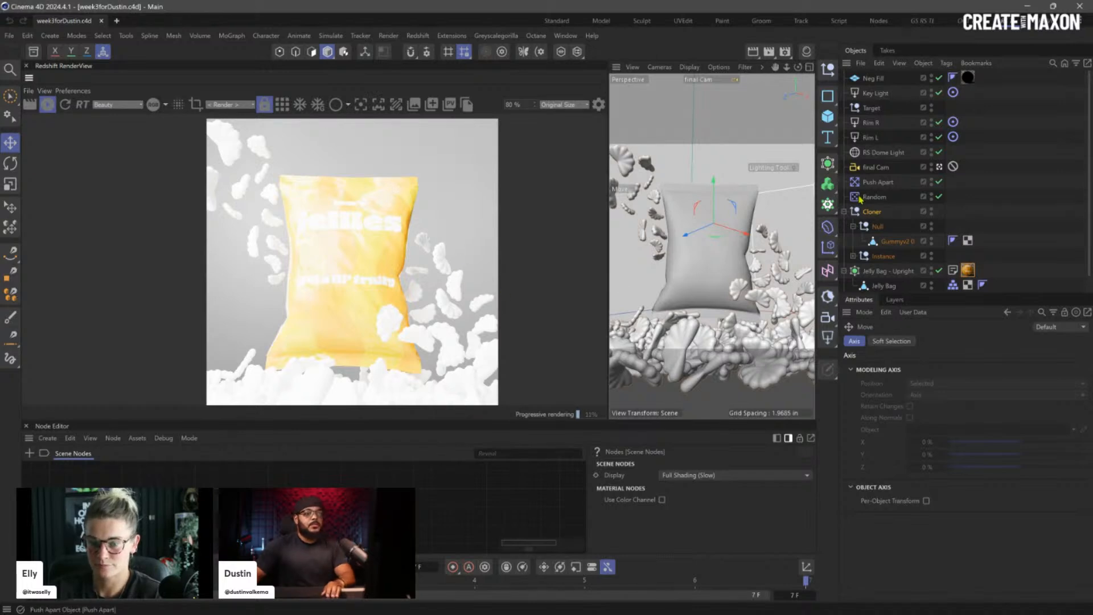
# Step: Create a new Redshift standard material and assign it to the Gummyv2 0 object under the Cloner
pyautogui.click(892, 242)
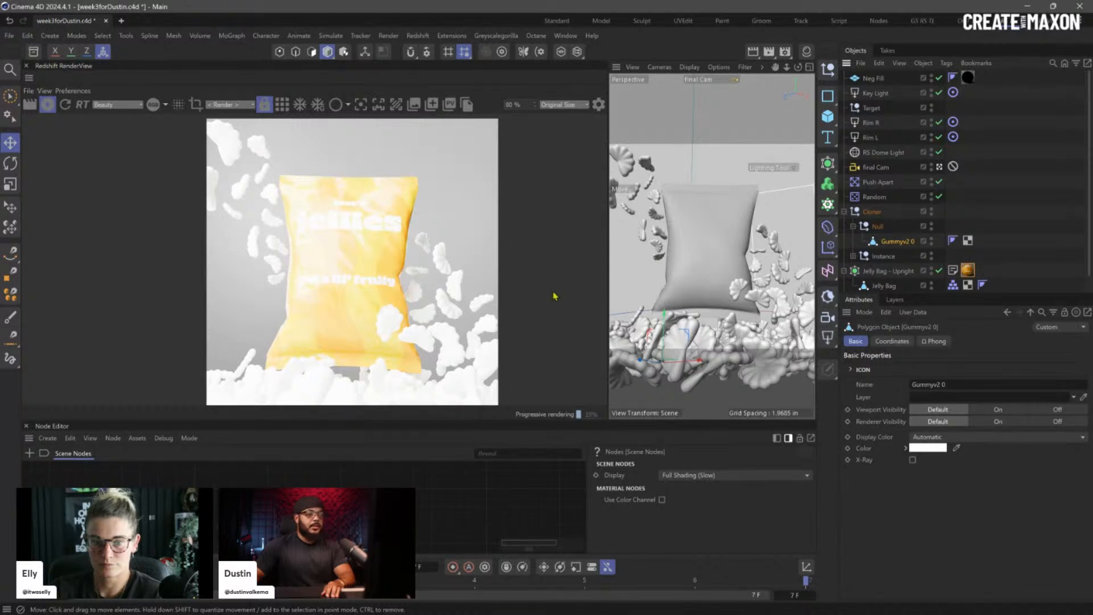
pyautogui.click(807, 52)
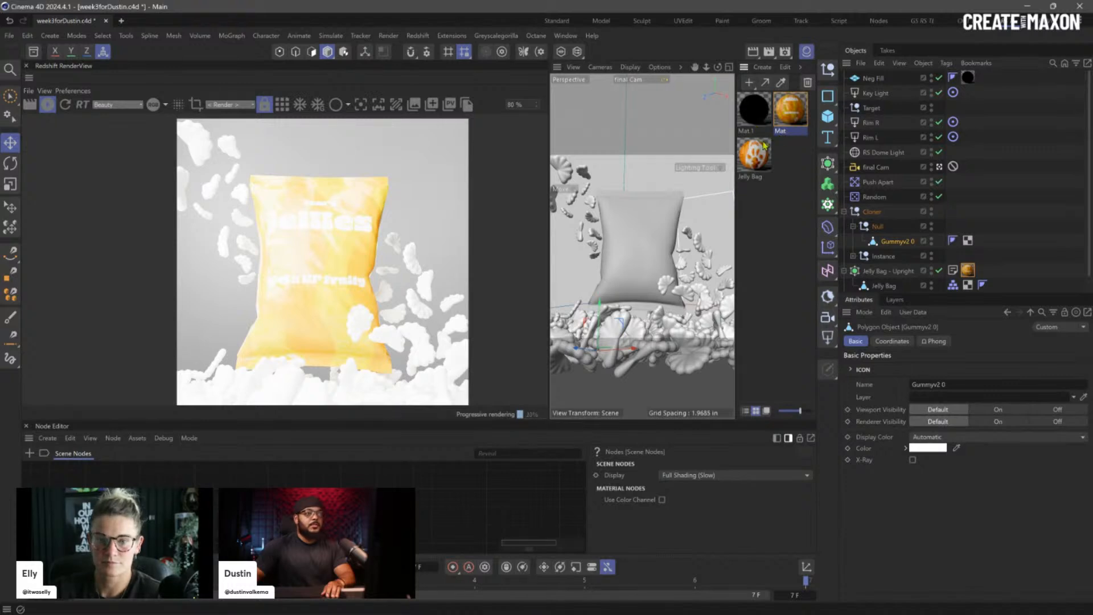
pyautogui.click(750, 83)
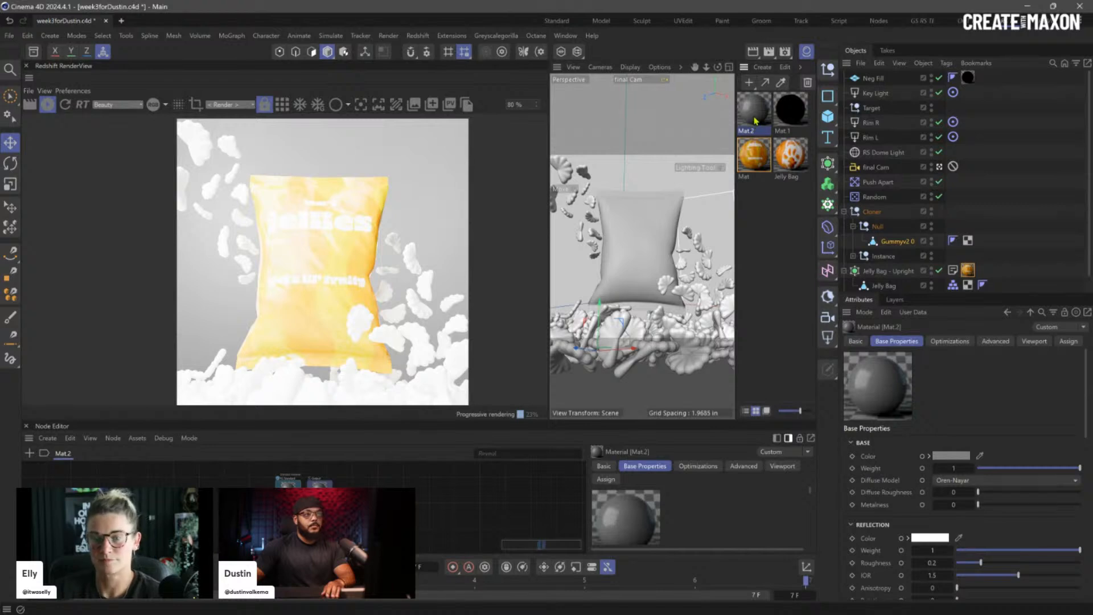
pyautogui.moveTo(757, 118); pyautogui.dragTo(904, 245)
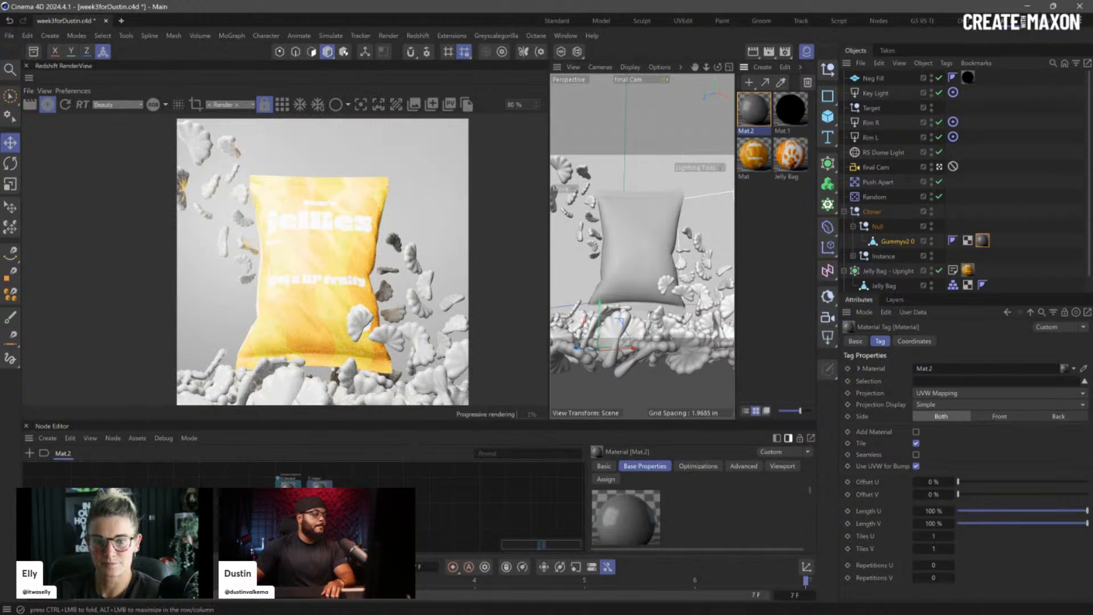
# Step: Make room in the Node Editor by hiding its attribute area and heightening it, and move the new material's two nodes toward the middle
pyautogui.click(288, 488)
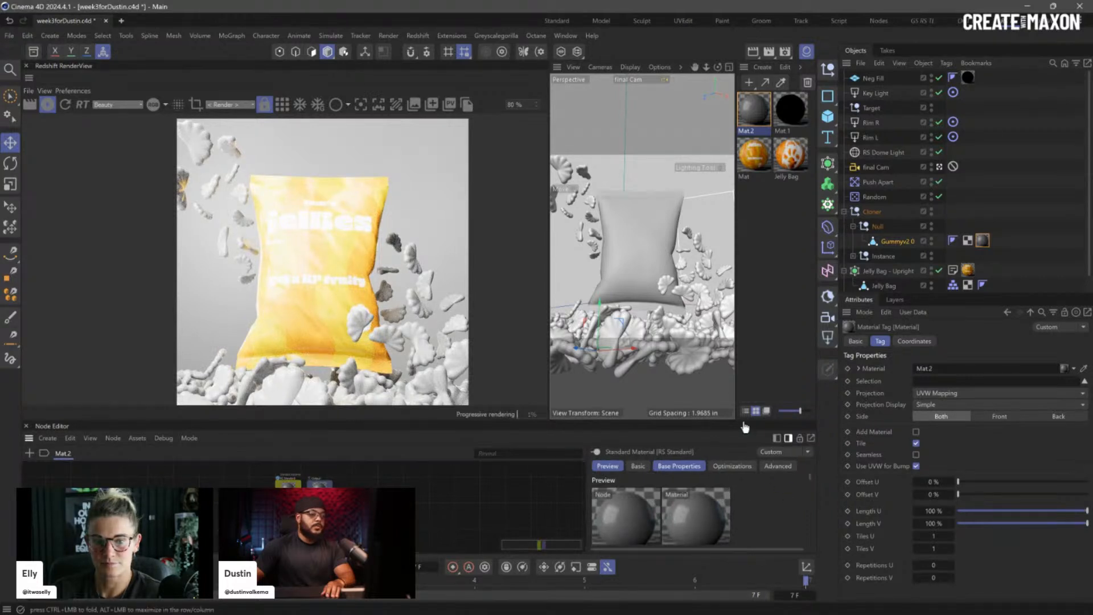
pyautogui.moveTo(745, 421); pyautogui.dragTo(746, 415)
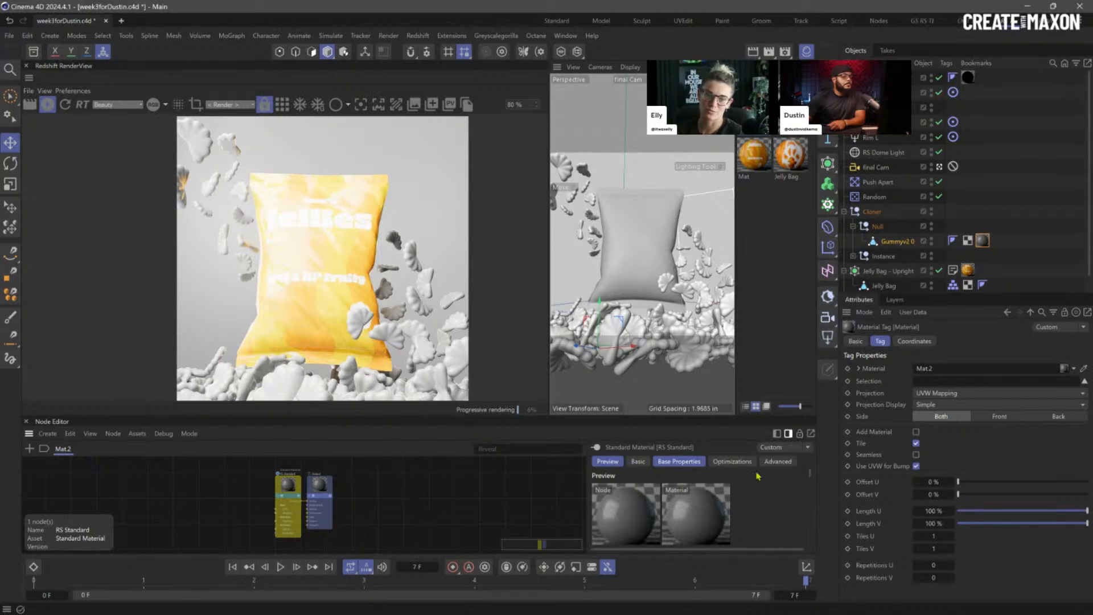
pyautogui.click(780, 158)
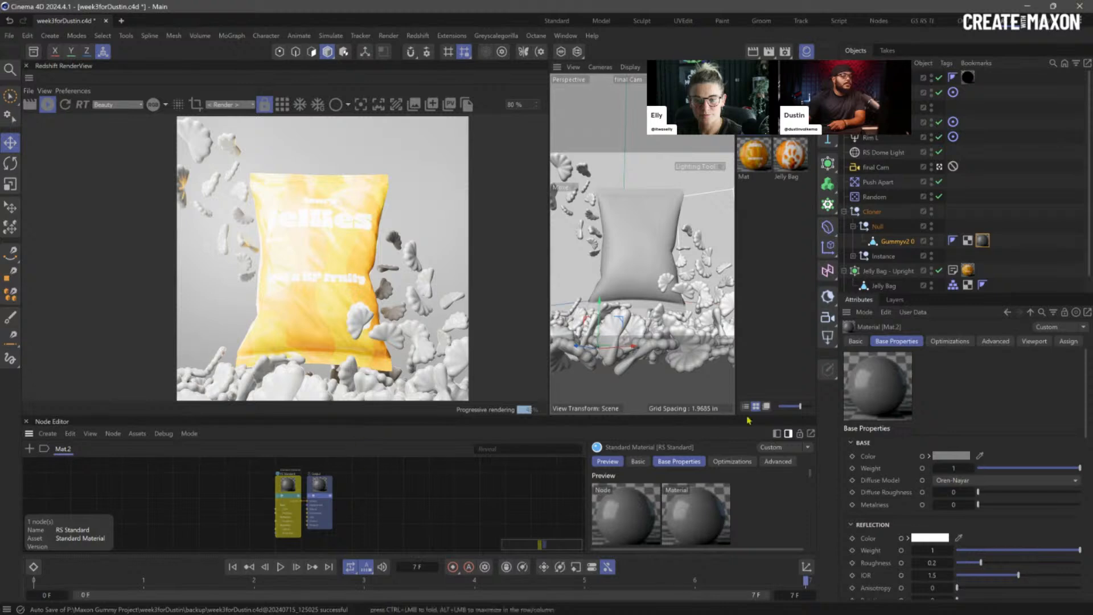
pyautogui.click(788, 433)
pyautogui.moveTo(725, 416)
pyautogui.mouseDown()
pyautogui.moveTo(735, 377)
pyautogui.moveTo(735, 390)
pyautogui.mouseUp()
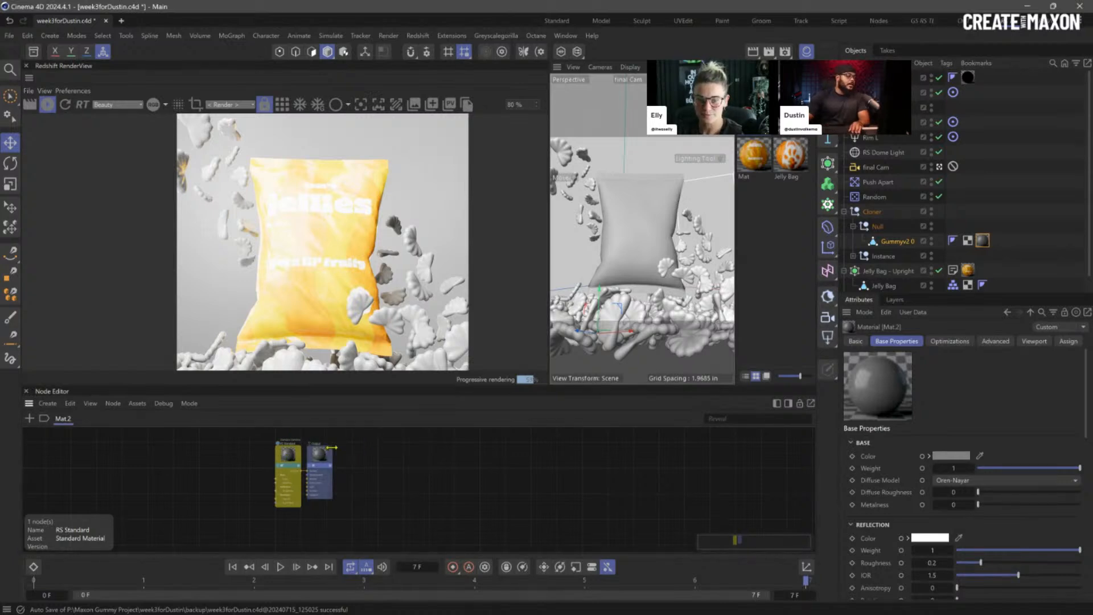
pyautogui.moveTo(350, 442); pyautogui.dragTo(275, 509)
pyautogui.moveTo(297, 458); pyautogui.dragTo(423, 457)
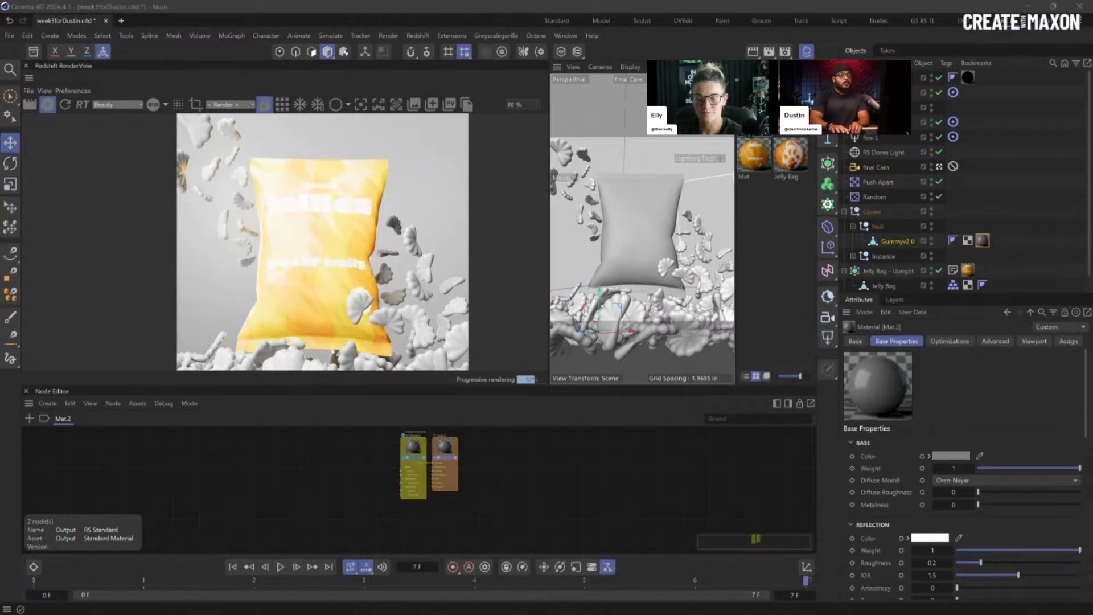
# Step: Name the new material Gummy and sample its base color from the orange jelly bag in the render
pyautogui.press('Return')
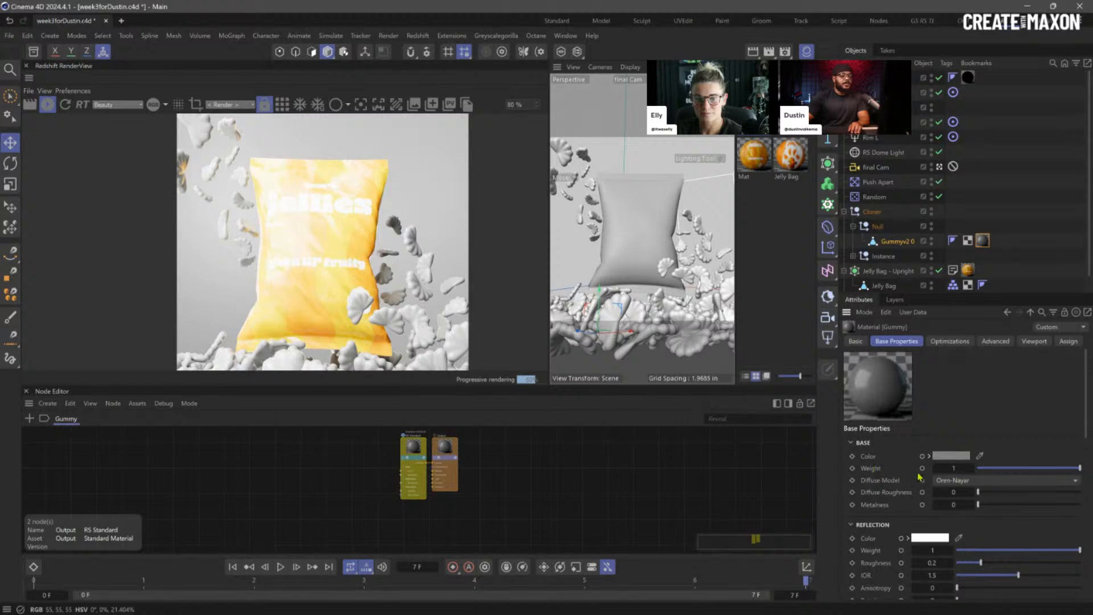
pyautogui.click(947, 457)
pyautogui.click(1063, 469)
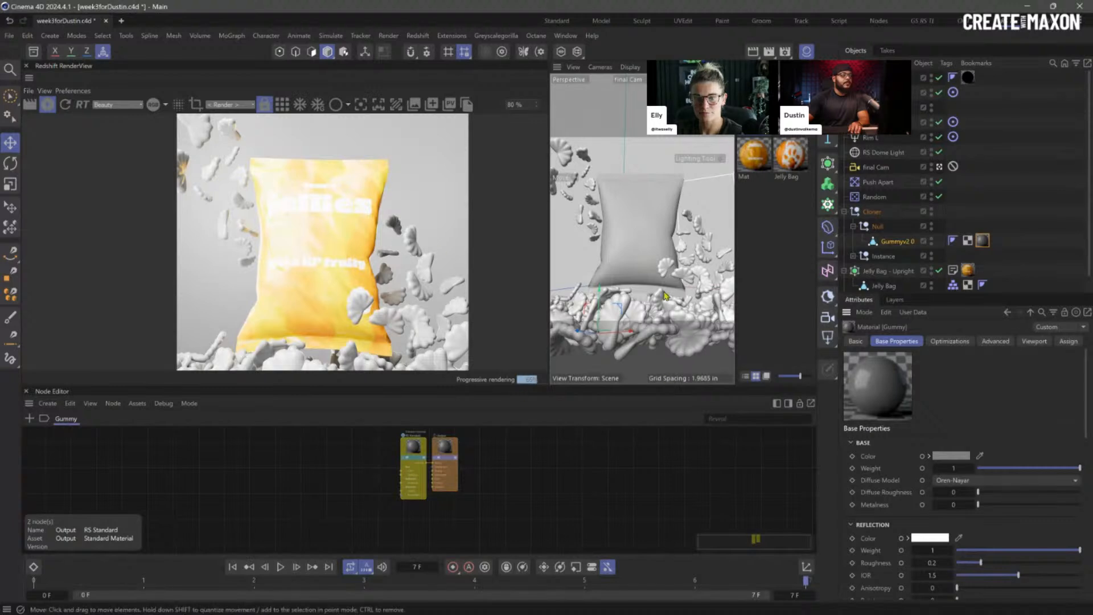
pyautogui.click(980, 455)
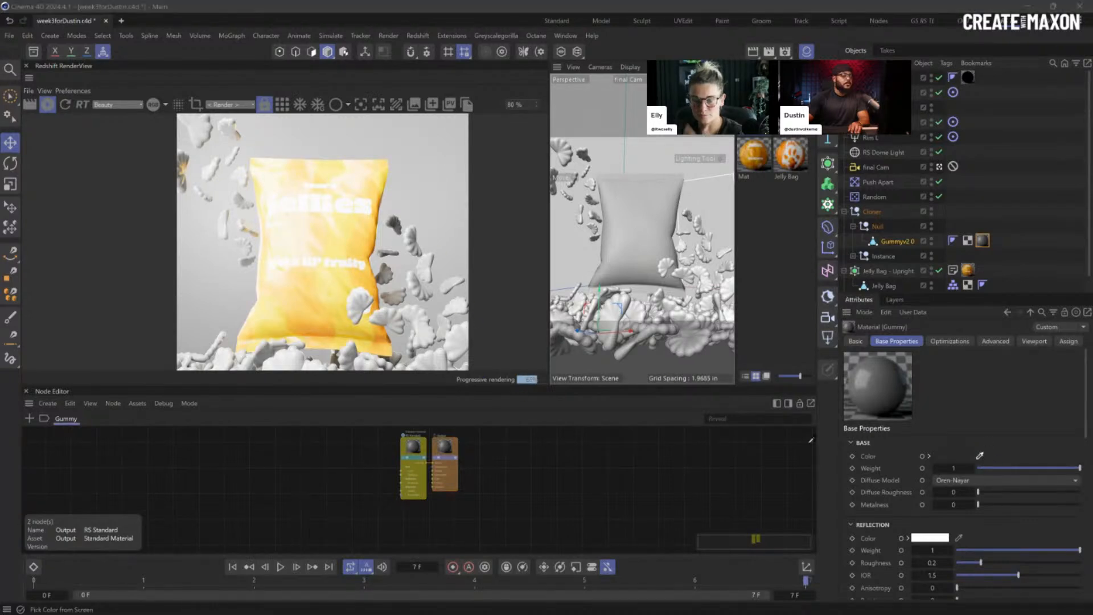
pyautogui.click(381, 287)
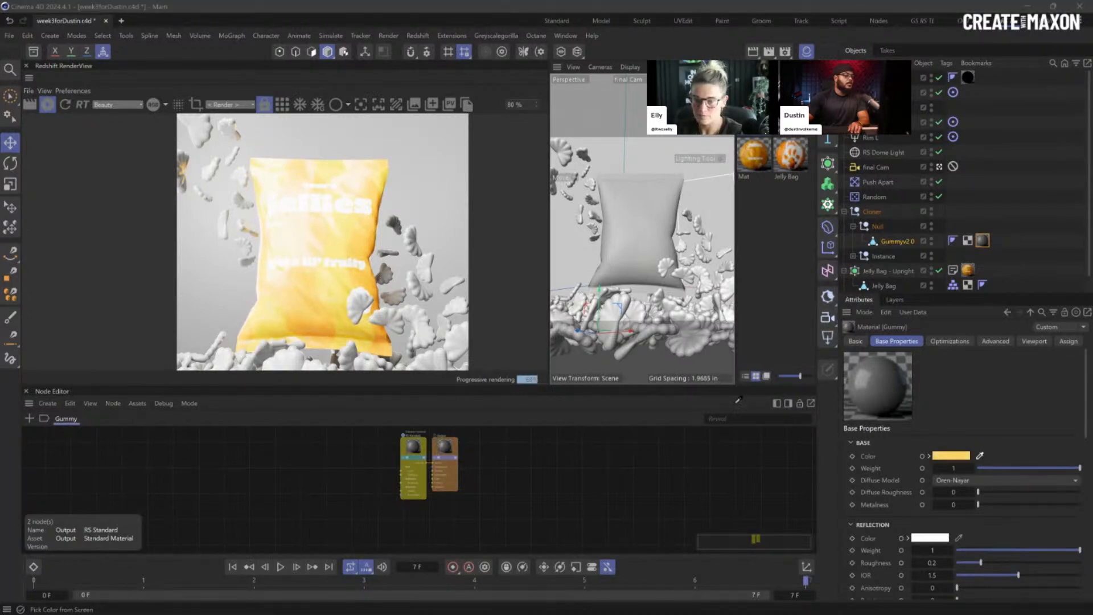
pyautogui.click(376, 243)
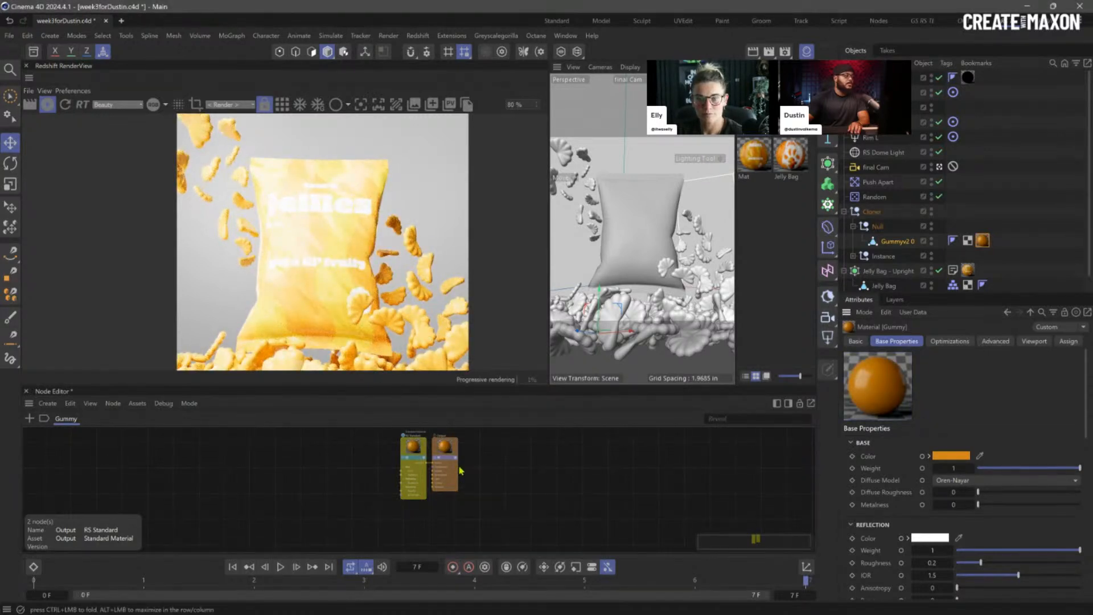
# Step: Darken the Gummy material's base color by lowering its HSV value to 26%
pyautogui.click(929, 456)
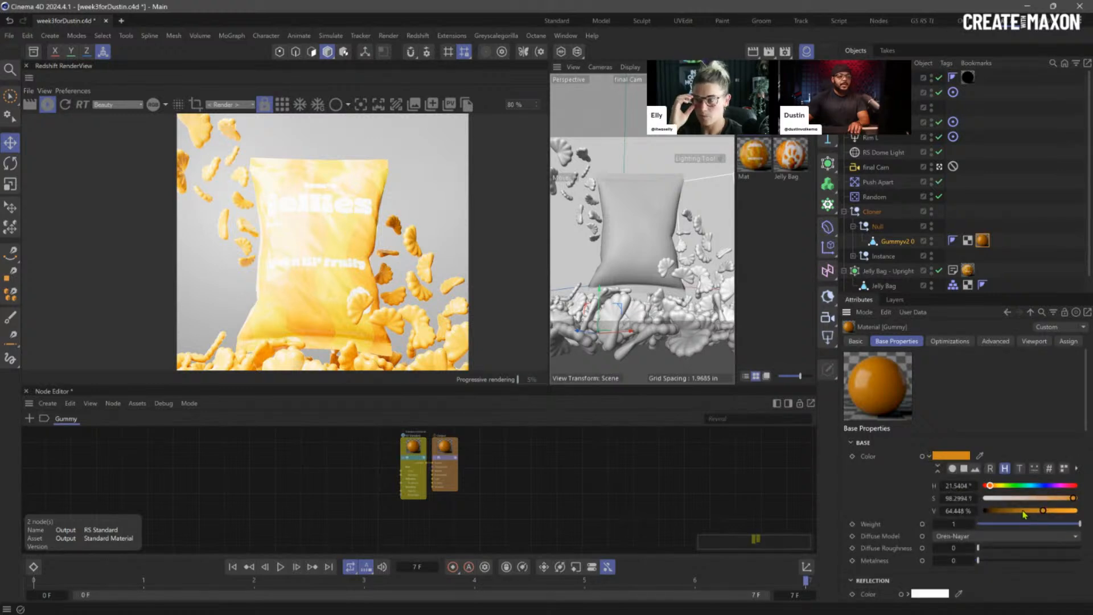
pyautogui.moveTo(1043, 511); pyautogui.dragTo(1023, 512)
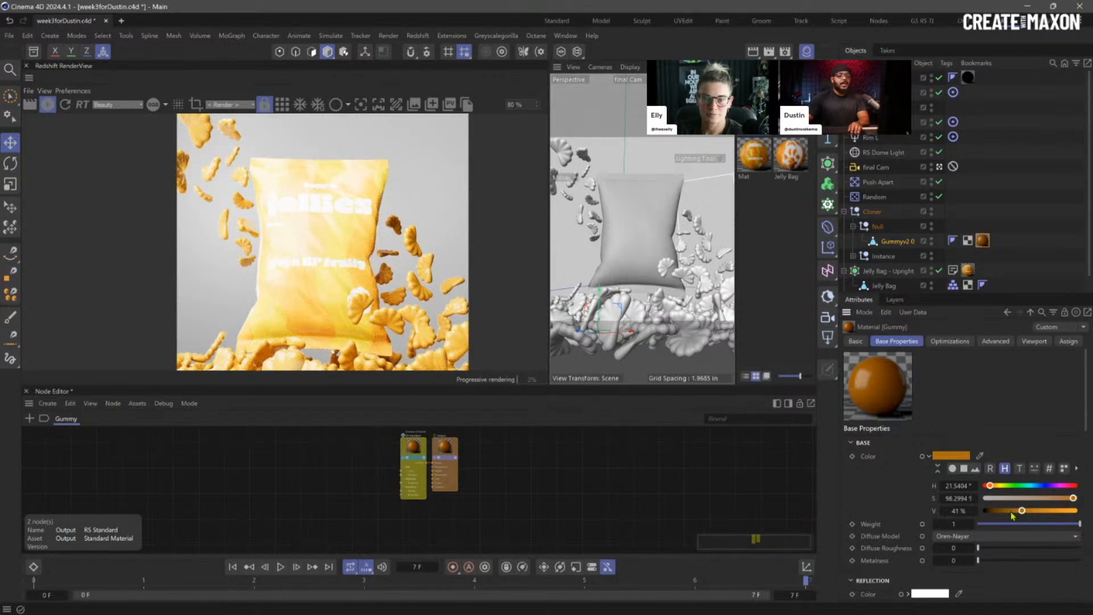
pyautogui.click(1010, 511)
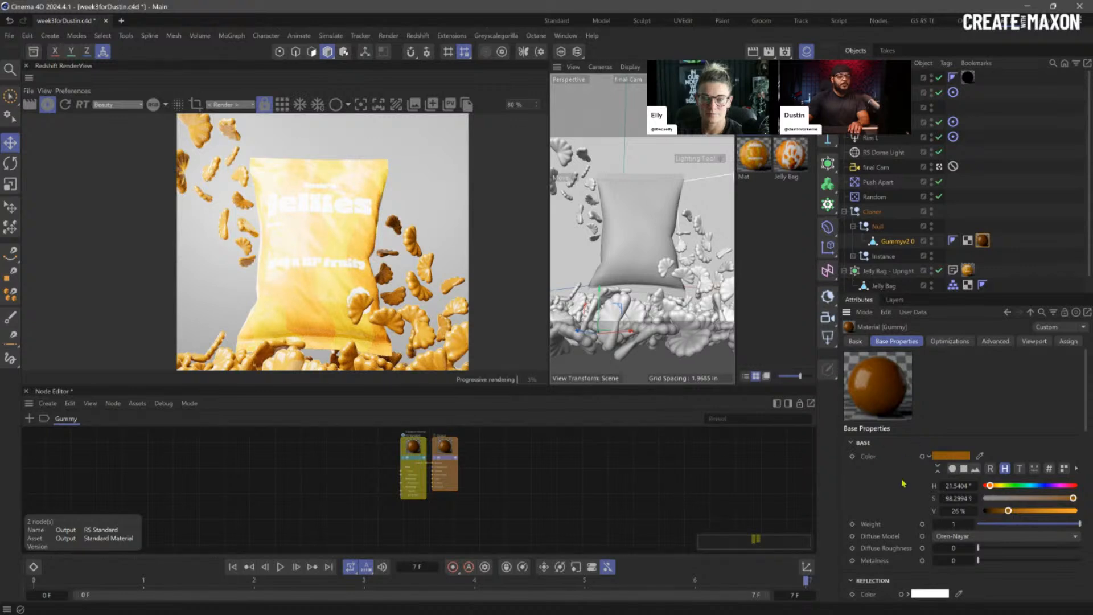
pyautogui.rightClick(955, 462)
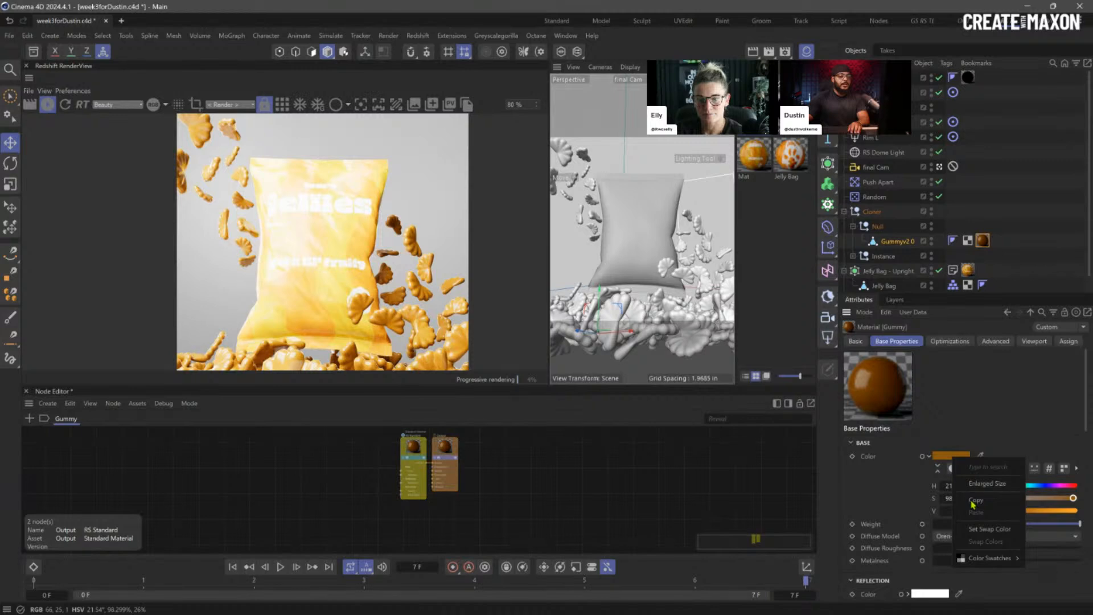
pyautogui.click(934, 505)
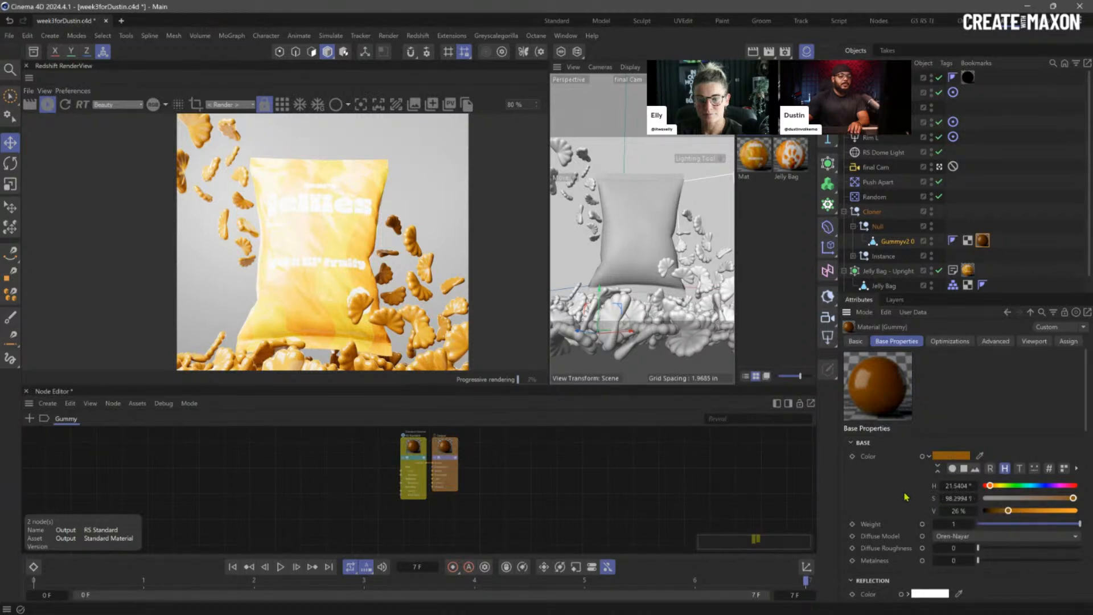
# Step: Set the Gummy material's reflection roughness to 0.4
pyautogui.scroll(-2, 907, 497)
pyautogui.scroll(-2, 910, 486)
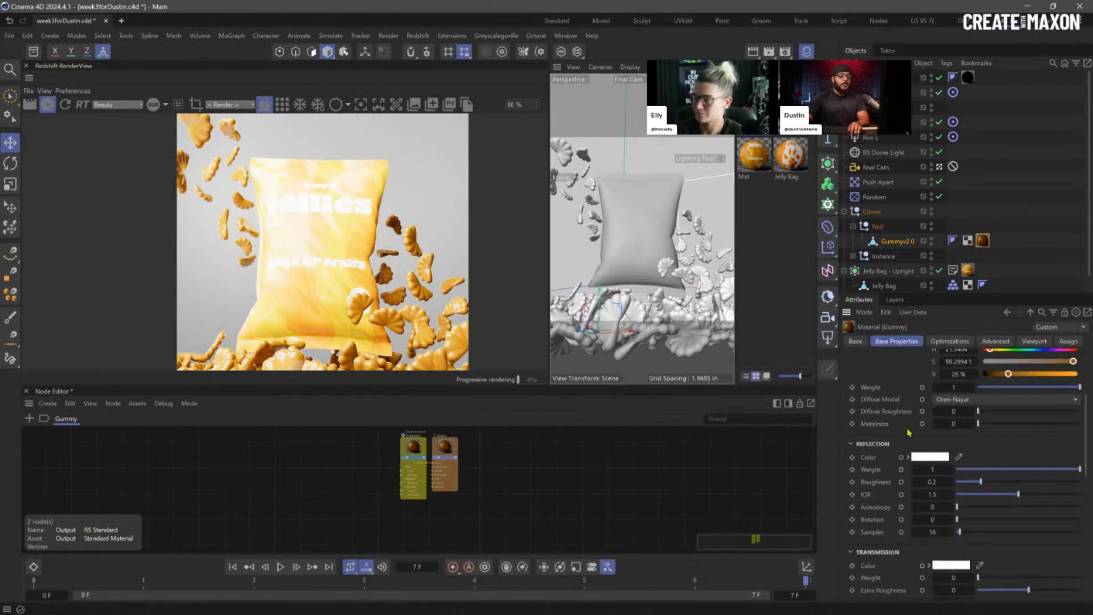
pyautogui.scroll(-2, 880, 410)
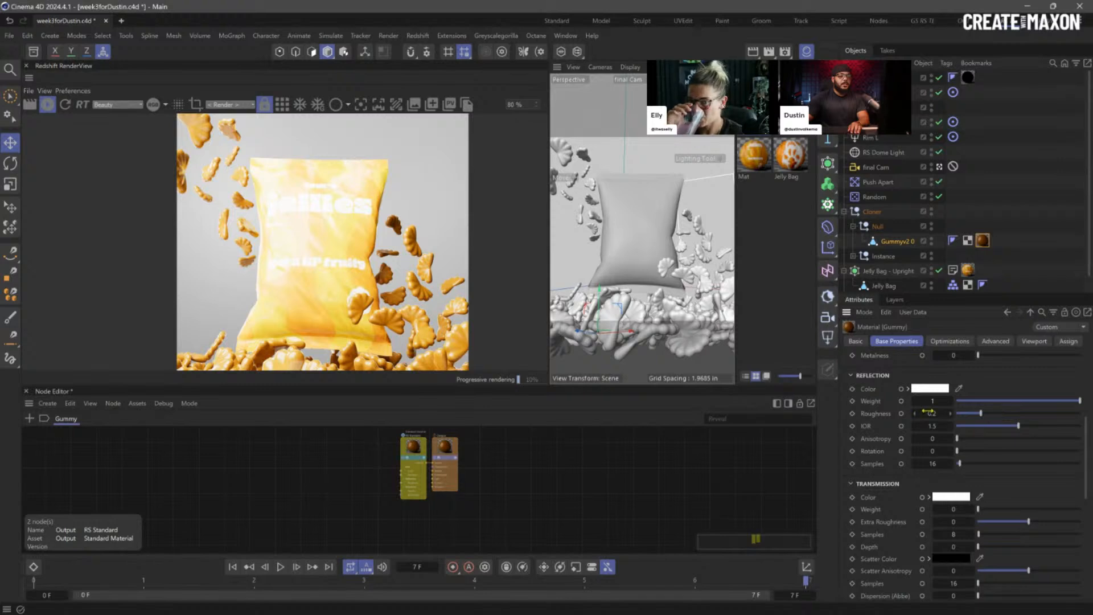
pyautogui.click(932, 414)
pyautogui.write('0.4')
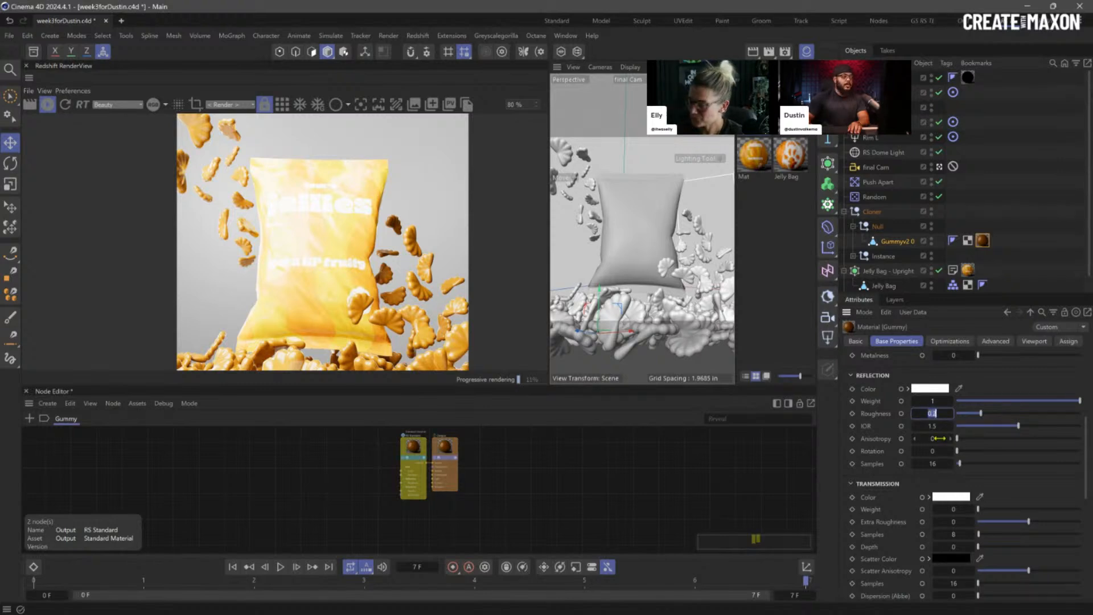
pyautogui.press('Return')
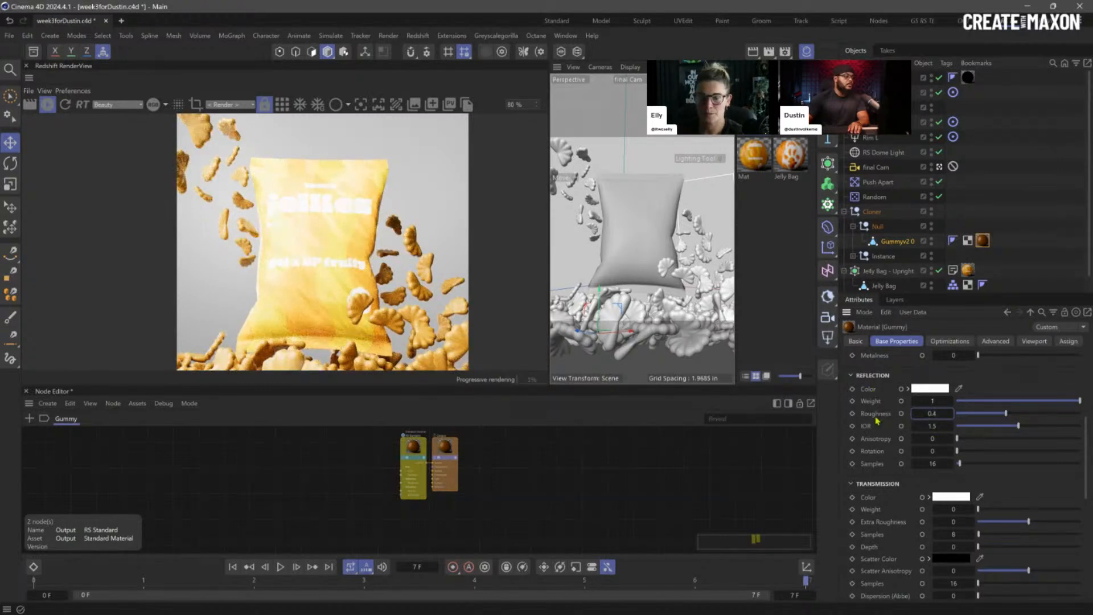
# Step: Sample the Gummy material's subsurface color from the orange gummies beside the bag's lower edge in the render
pyautogui.scroll(-5, 895, 450)
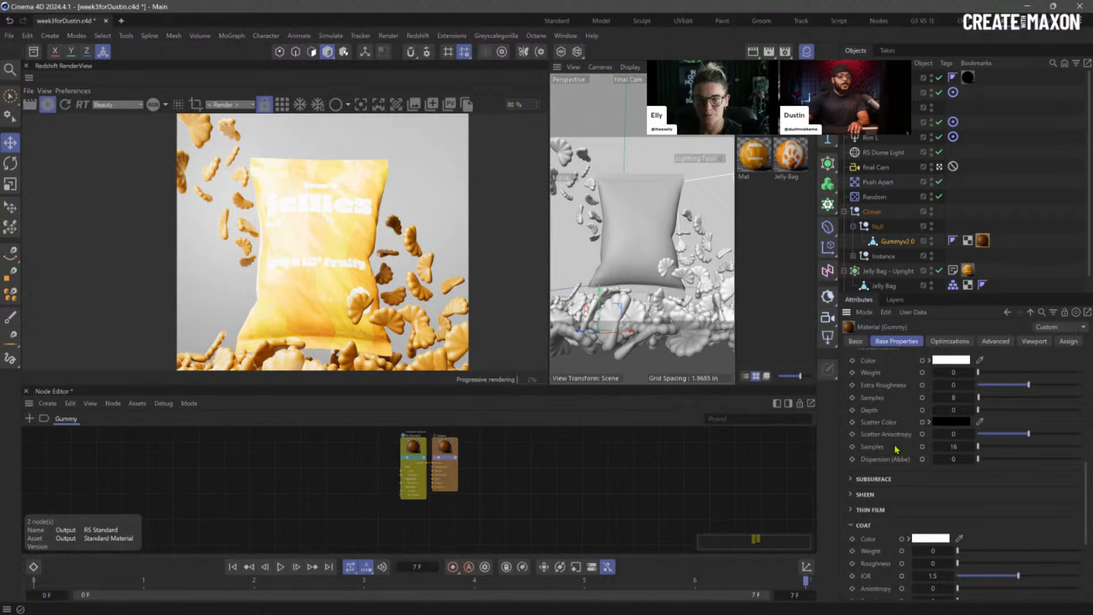
pyautogui.click(853, 479)
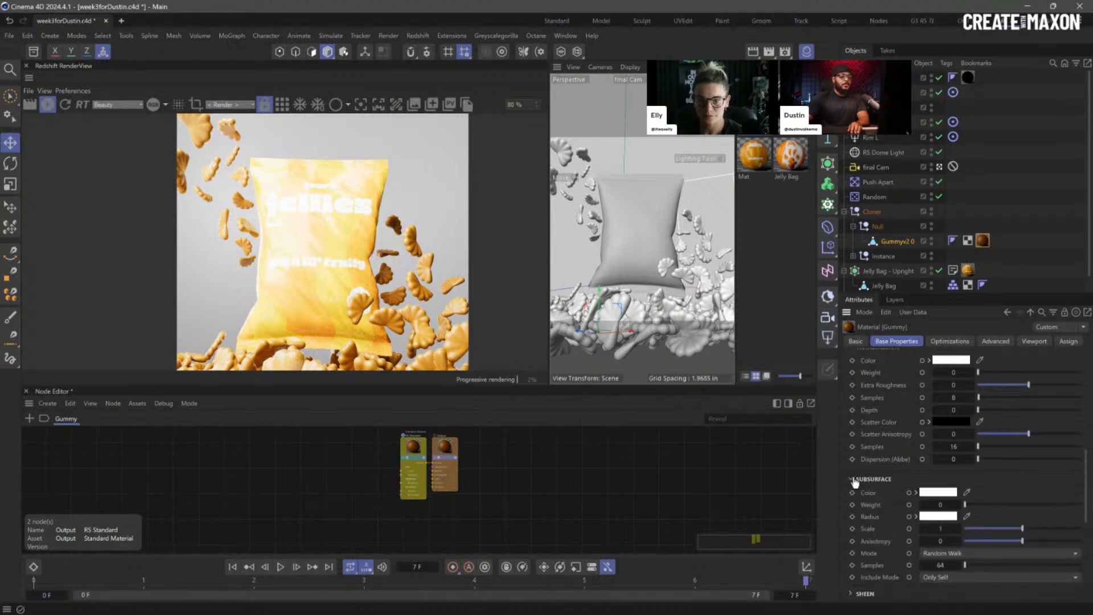
pyautogui.rightClick(934, 494)
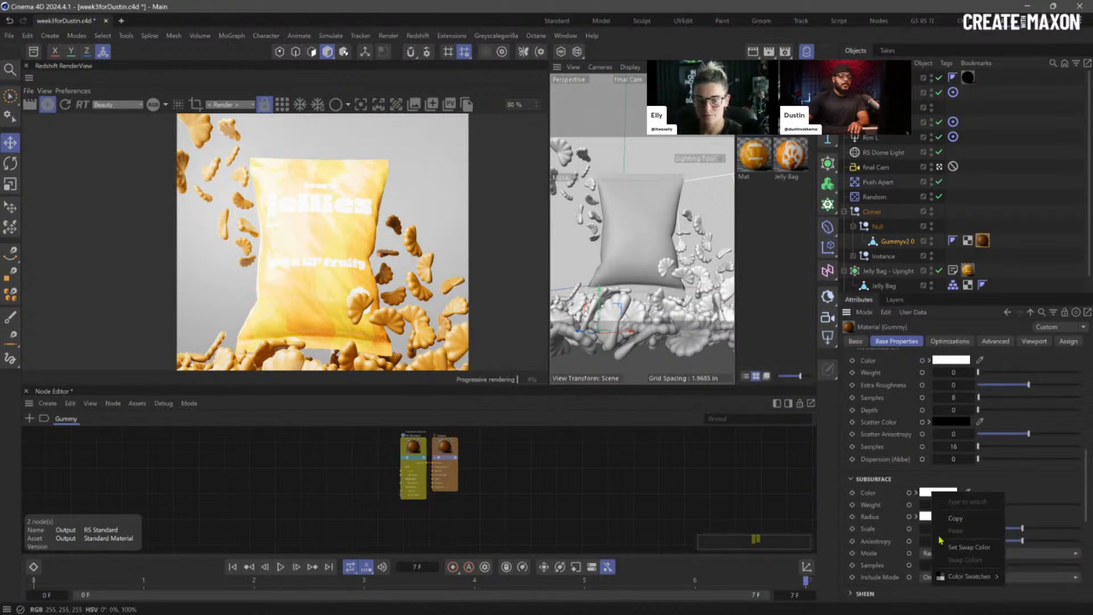
pyautogui.click(898, 480)
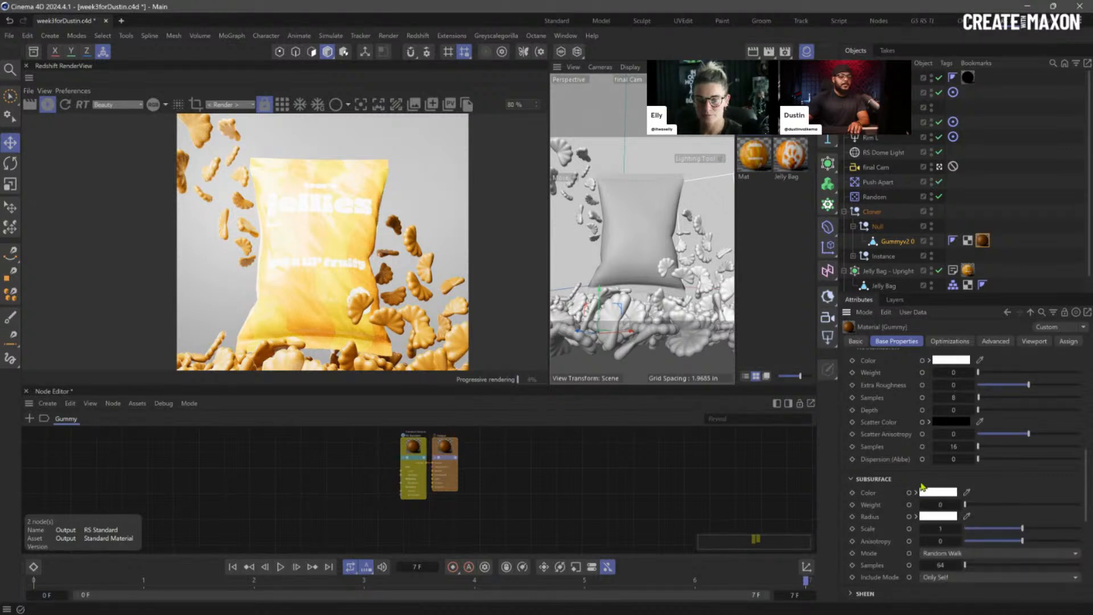
pyautogui.click(967, 493)
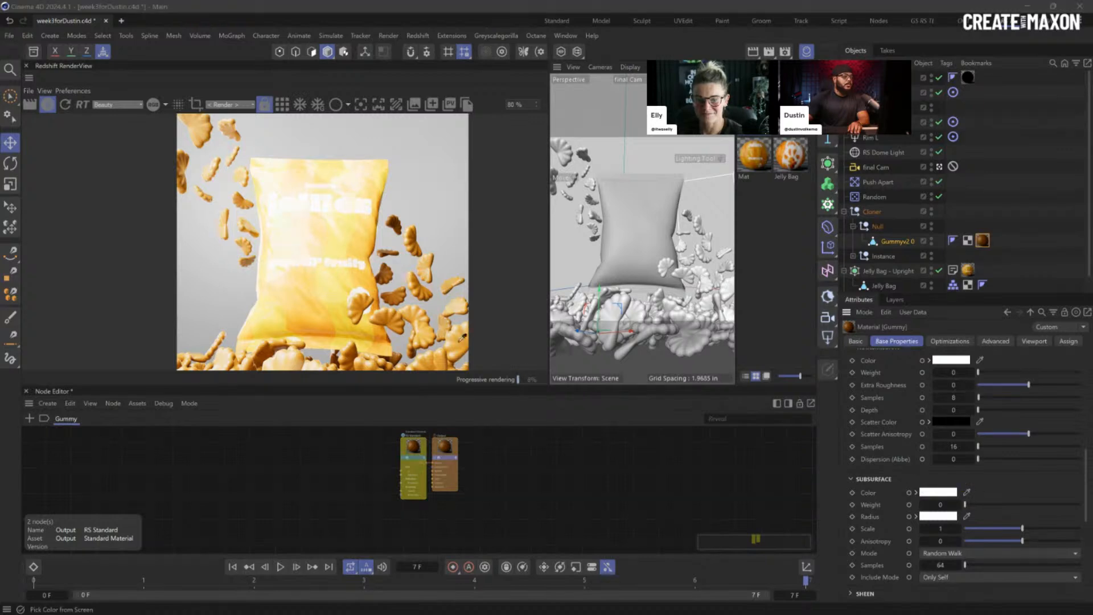
pyautogui.click(394, 314)
pyautogui.click(388, 321)
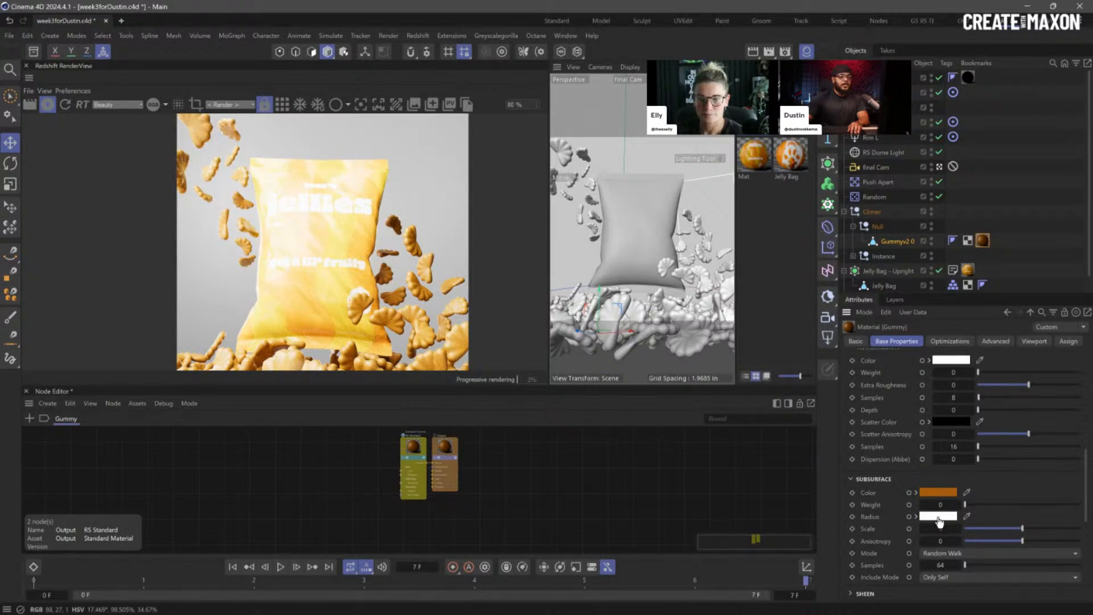
# Step: Copy the subsurface color to the subsurface radius and set the radius color's hue to 33° and value to 69%
pyautogui.moveTo(938, 520); pyautogui.dragTo(939, 519)
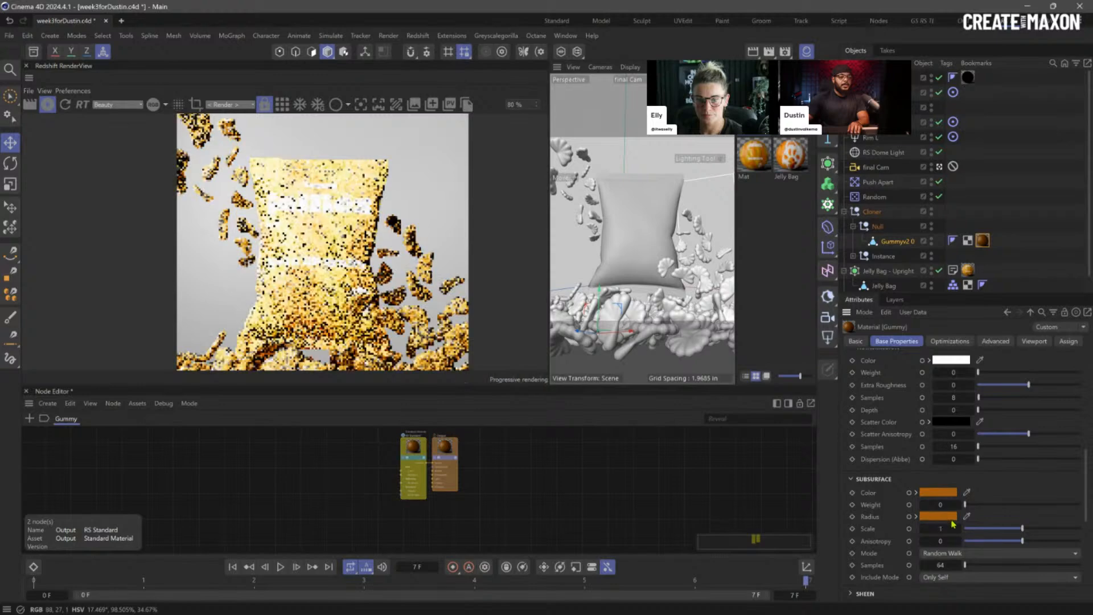
pyautogui.click(916, 517)
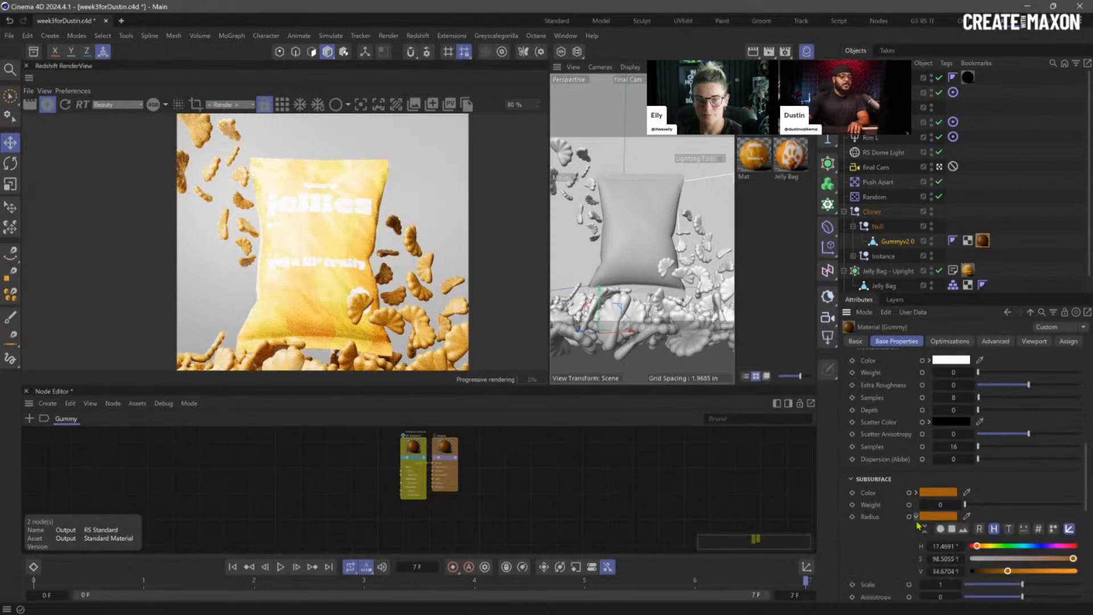
pyautogui.click(981, 547)
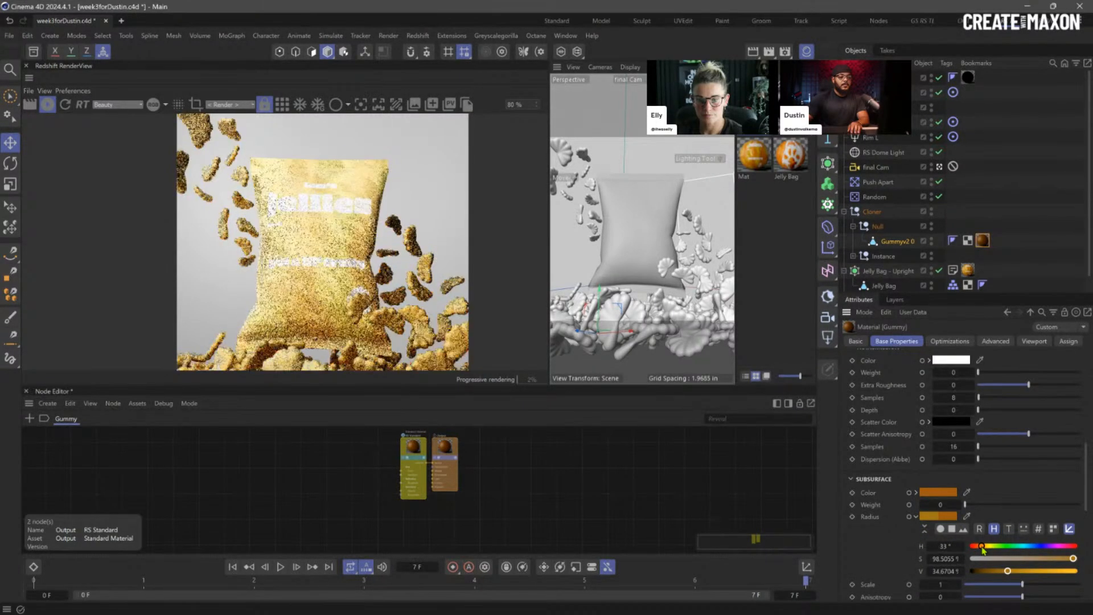
pyautogui.click(981, 547)
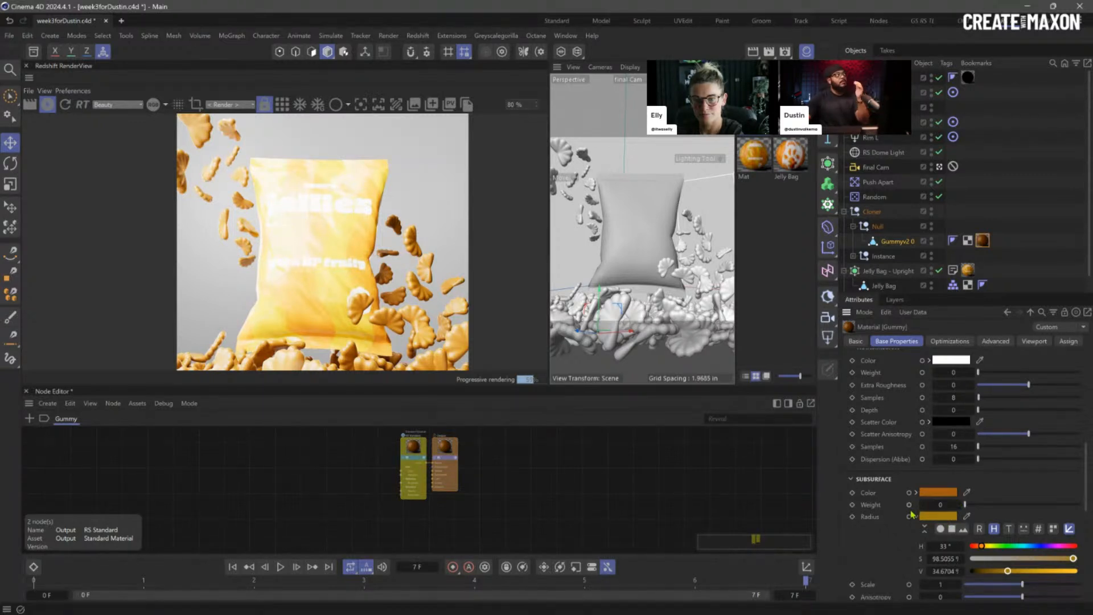
pyautogui.click(1044, 572)
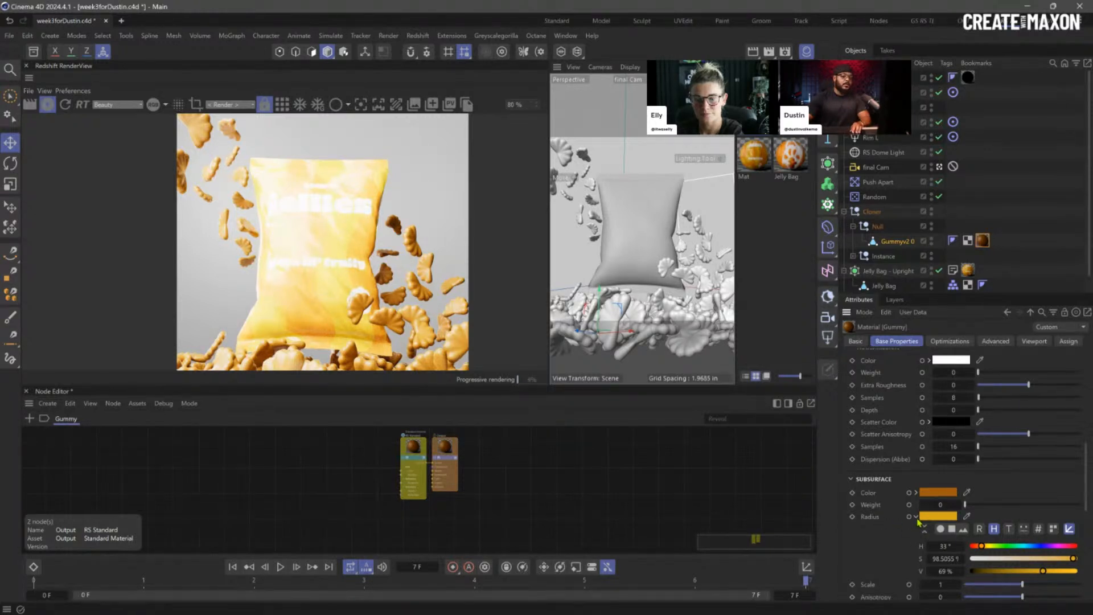
# Step: Sample the subsurface radius color from the yellow of the jelly bag in the render and set its value to 75%
pyautogui.click(968, 517)
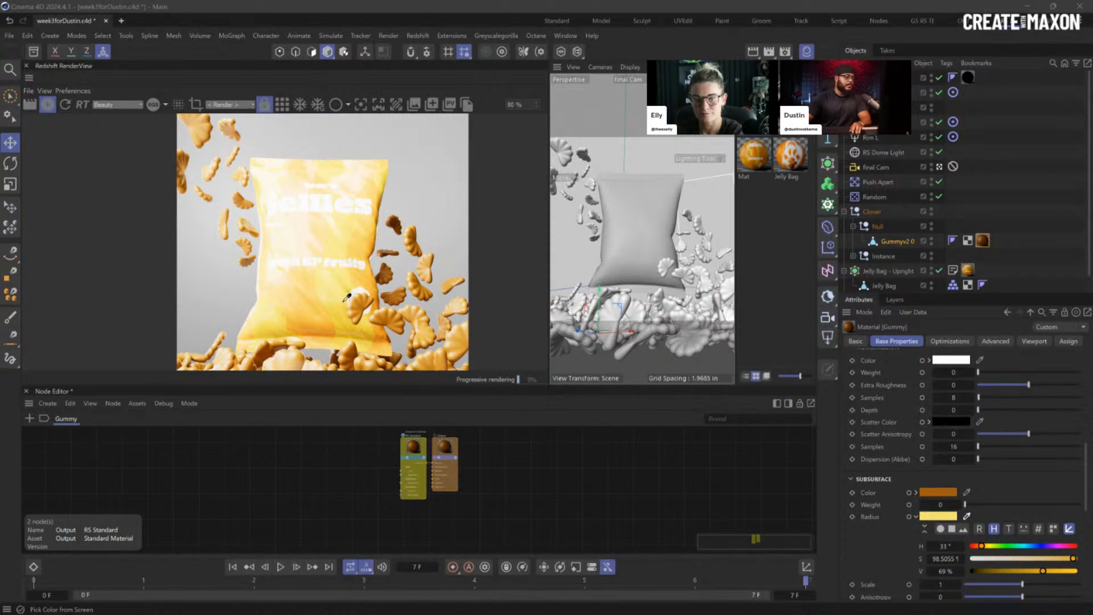
pyautogui.click(345, 301)
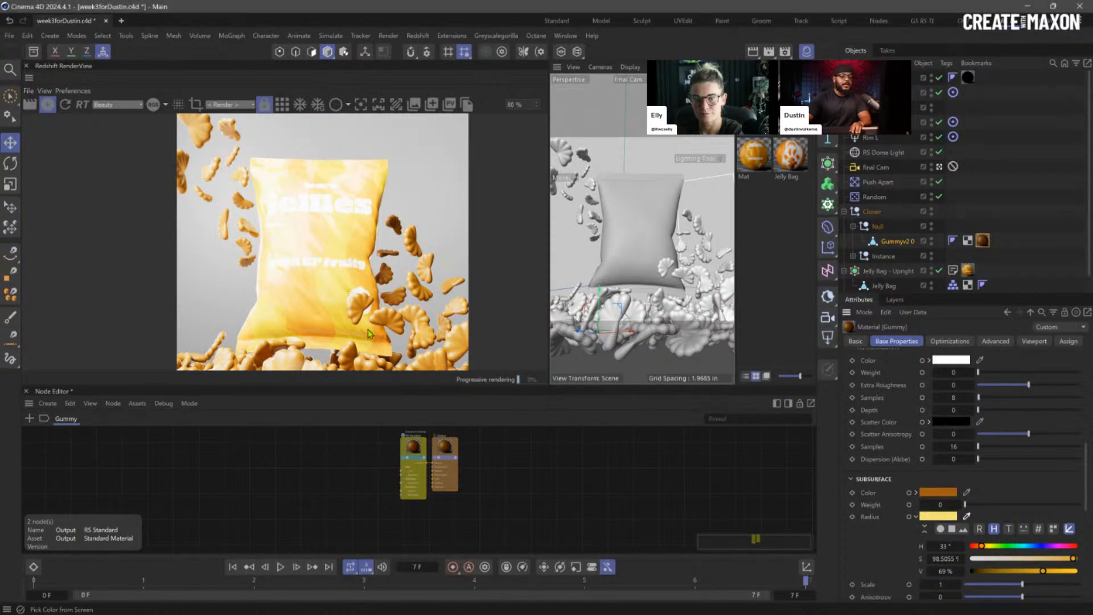
pyautogui.click(1049, 571)
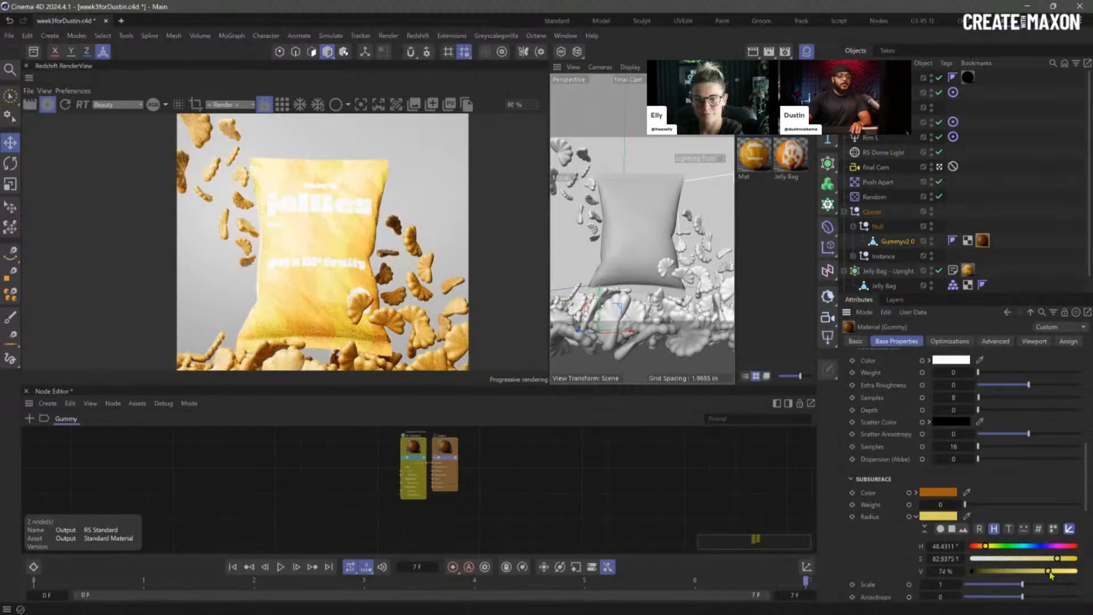
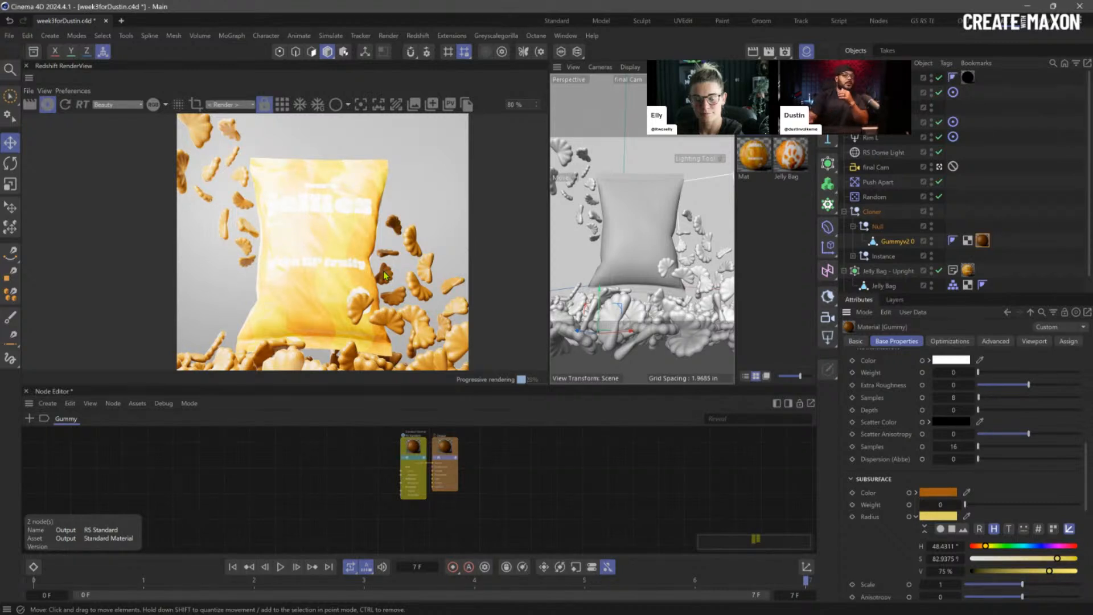
# Step: Collapse the Cloner hierarchy, then override the final Cam's background with a color sampled from the yellow jelly bag in the render
pyautogui.click(844, 212)
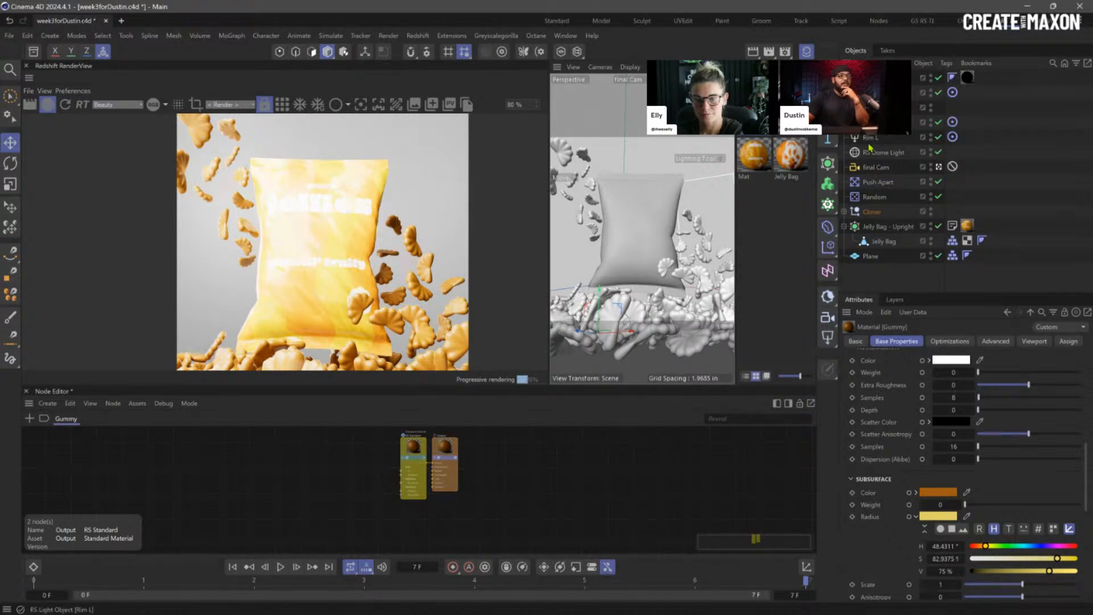
pyautogui.click(864, 169)
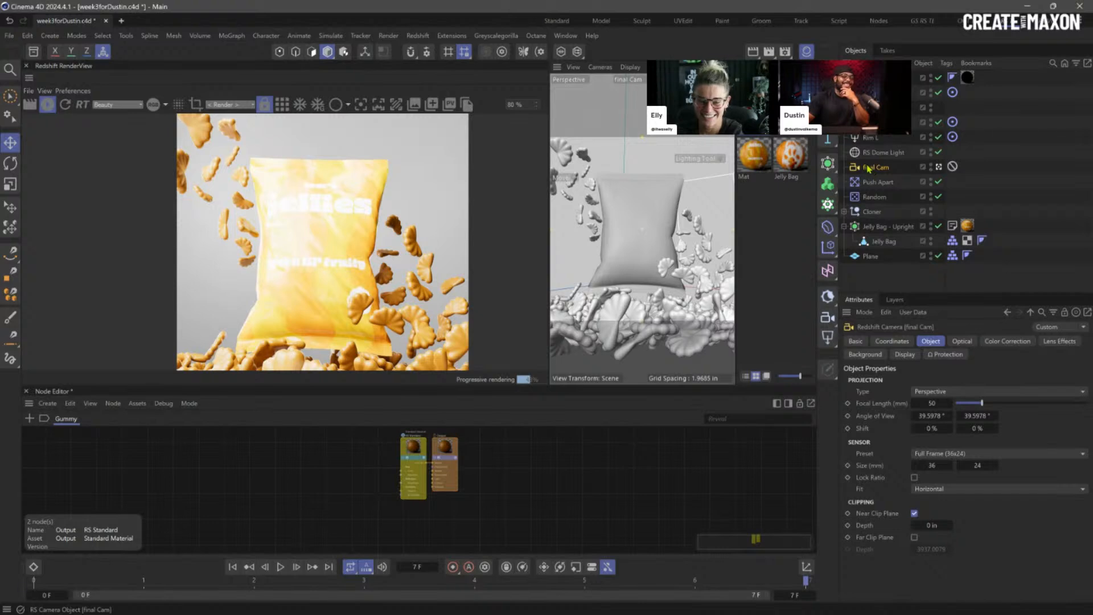
pyautogui.click(865, 354)
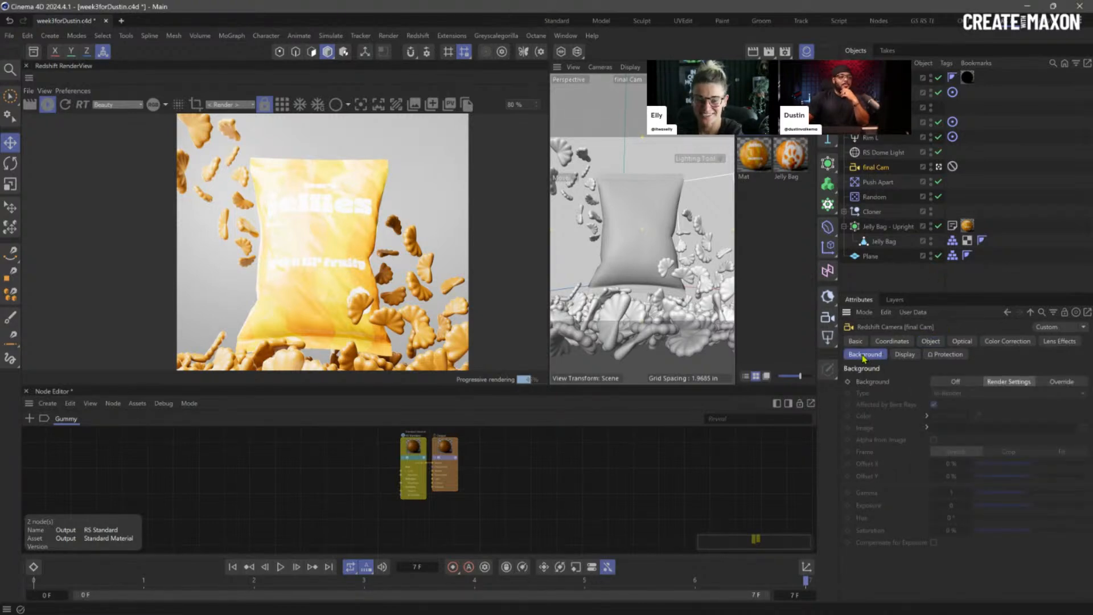
pyautogui.click(1060, 382)
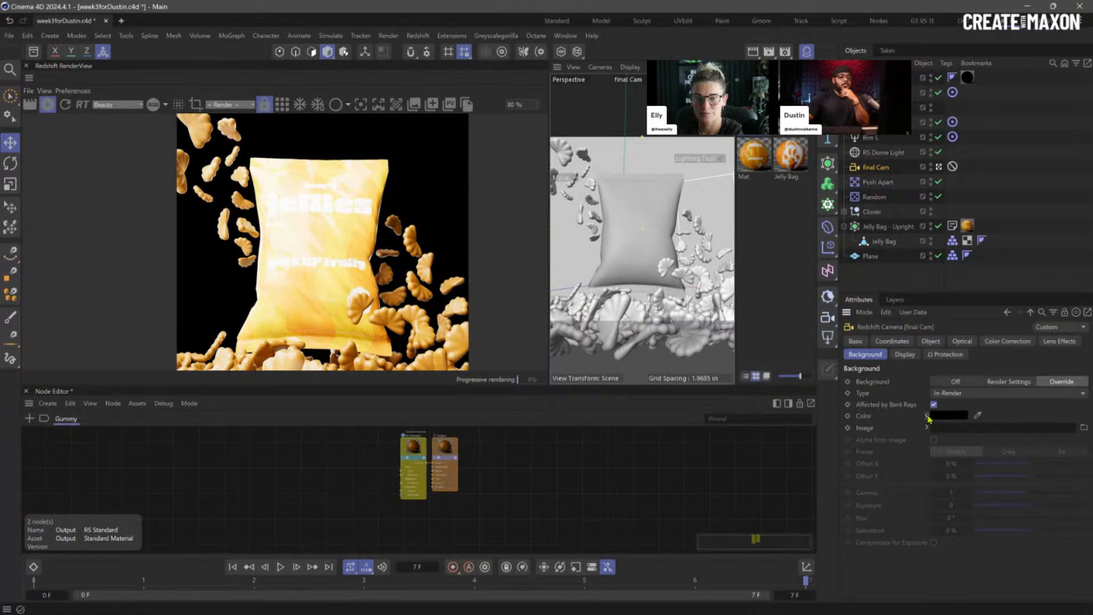
pyautogui.click(886, 416)
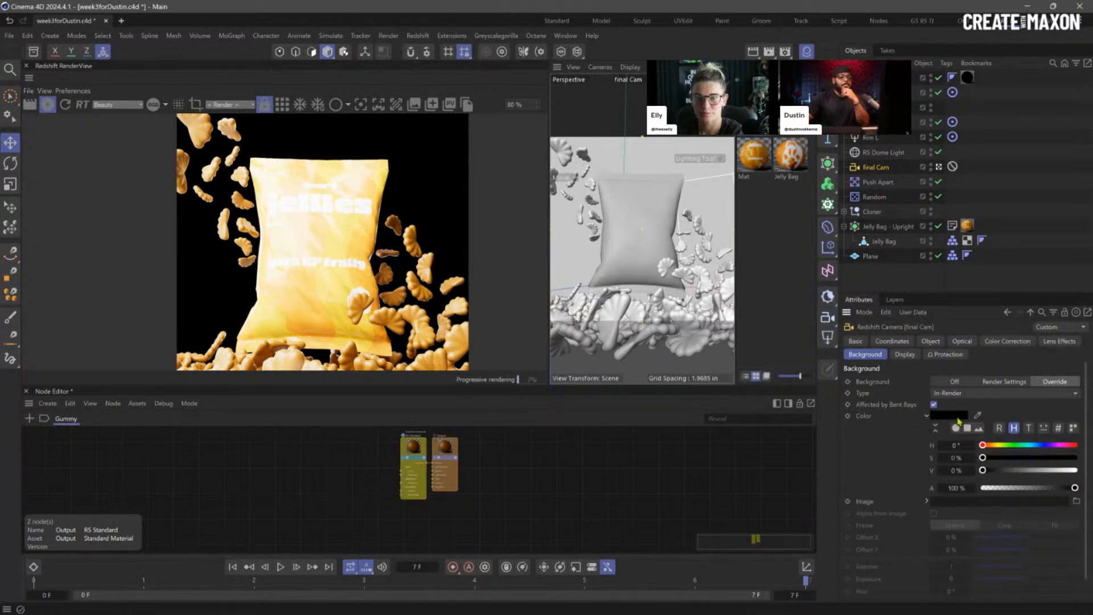
pyautogui.click(978, 415)
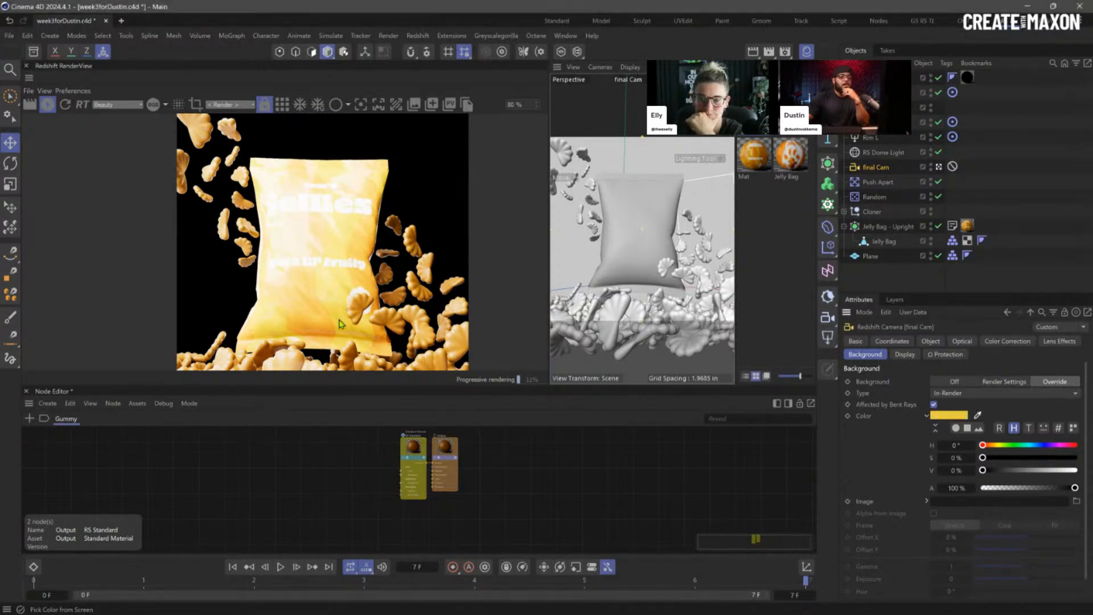
pyautogui.click(343, 323)
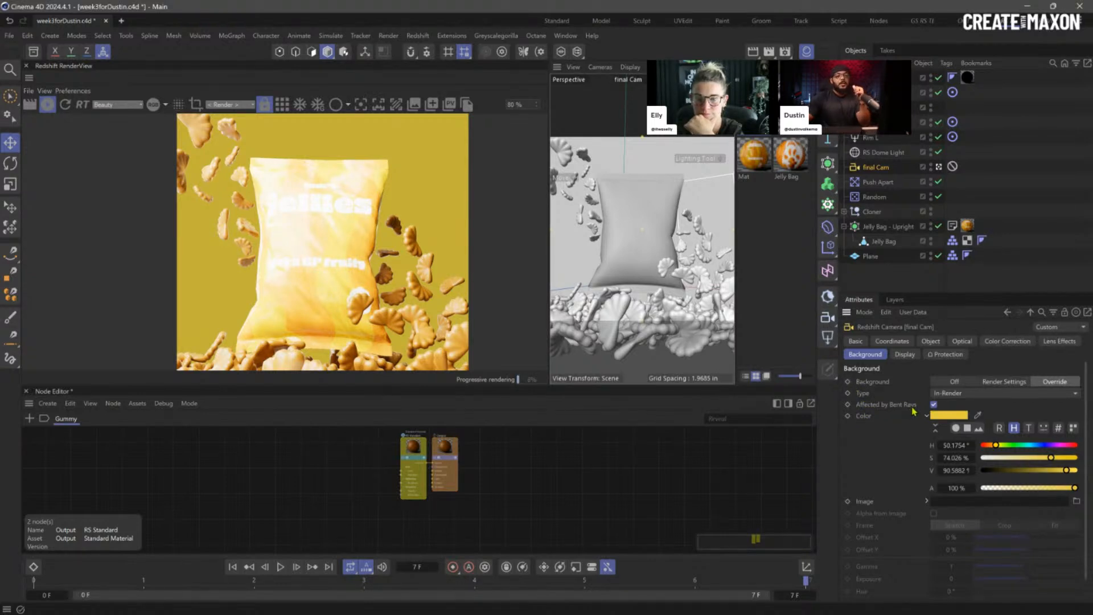
# Step: Use the color wheel's Complementary harmony to change the final Cam's background to the blue opposite the sampled yellow
pyautogui.click(956, 428)
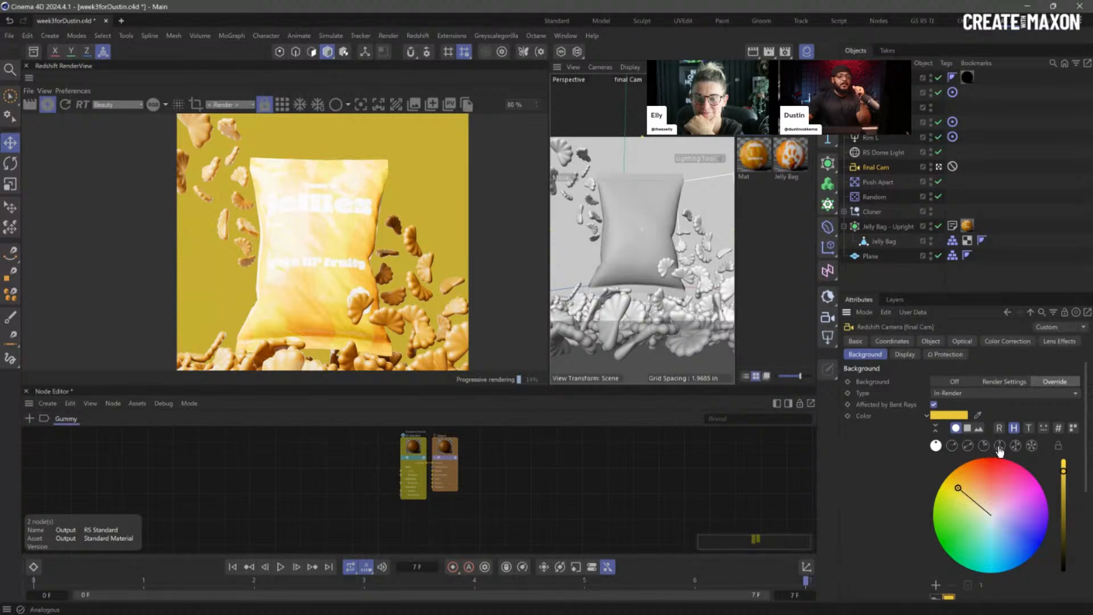
pyautogui.click(968, 447)
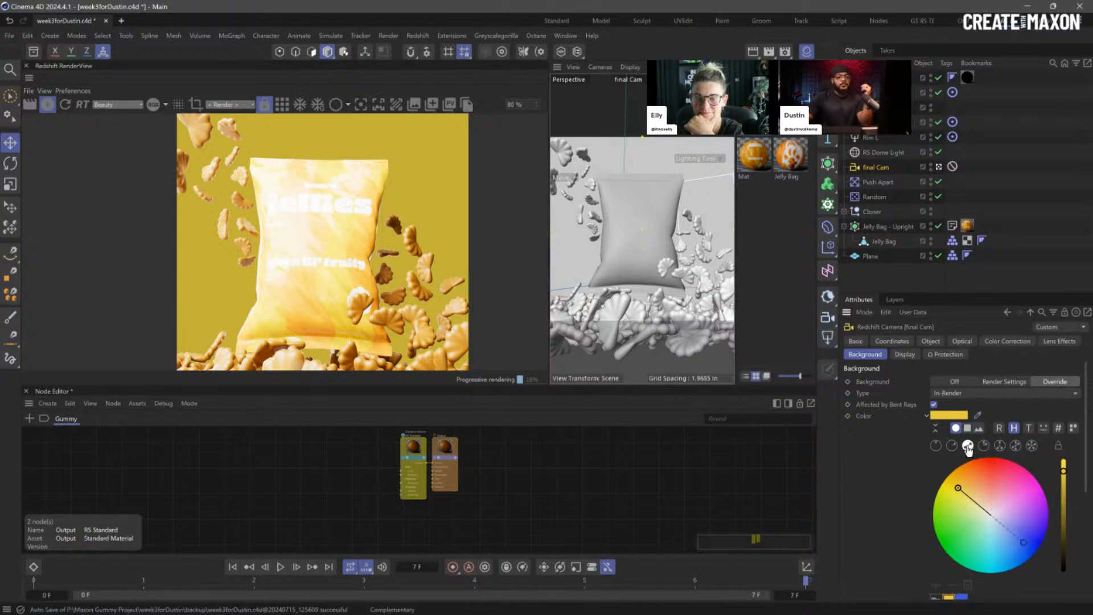
pyautogui.click(1024, 542)
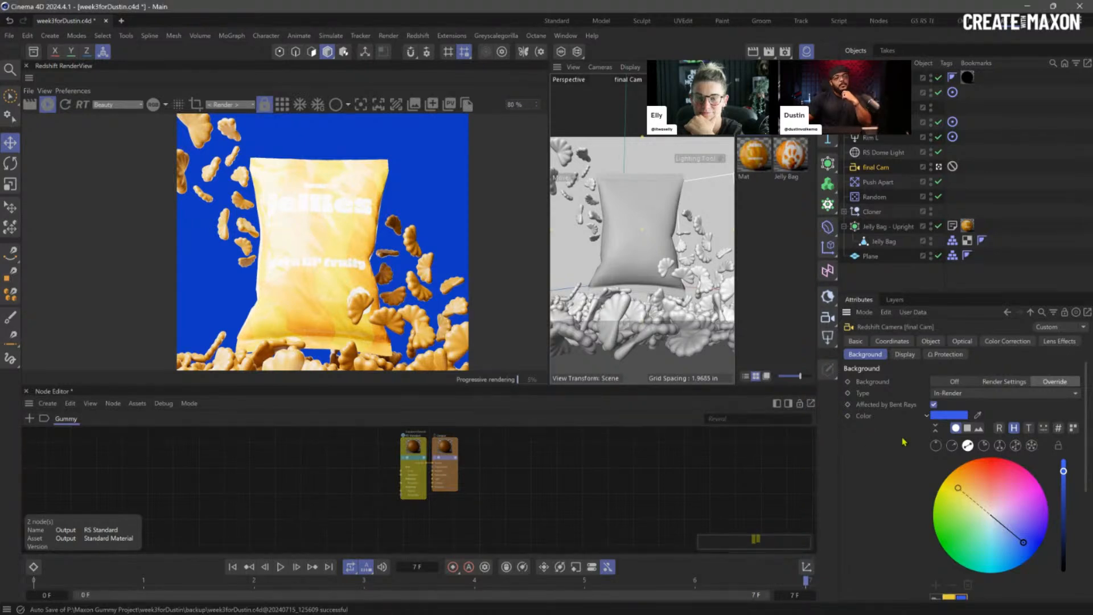
pyautogui.scroll(-3, 888, 464)
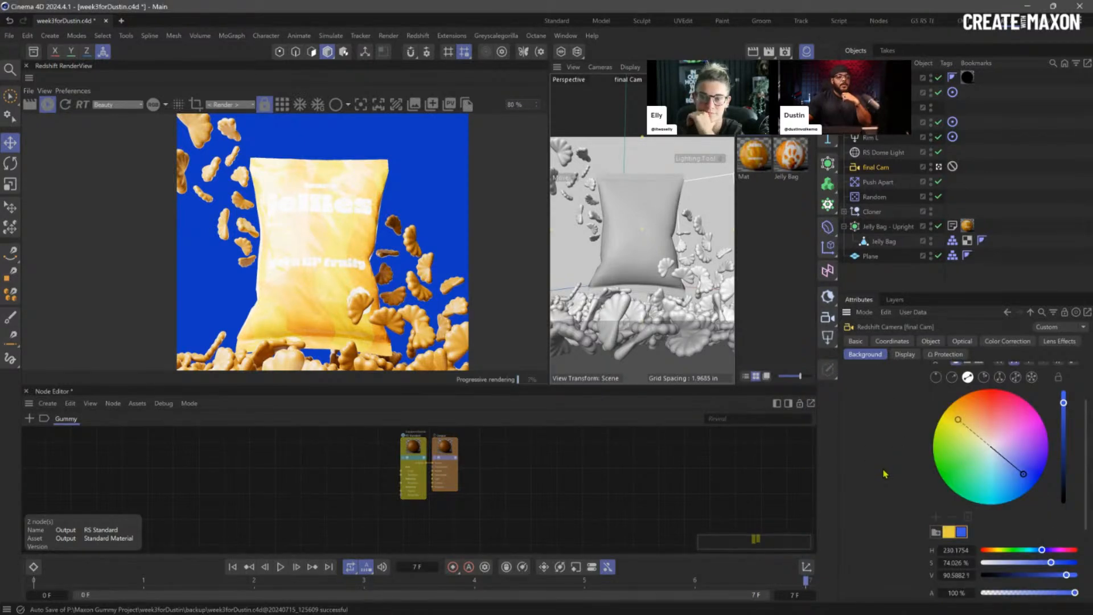
# Step: Set the final Cam's background color to hue 210°, saturation 60% and value 98% for a softer blue
pyautogui.moveTo(1042, 550); pyautogui.dragTo(1075, 576)
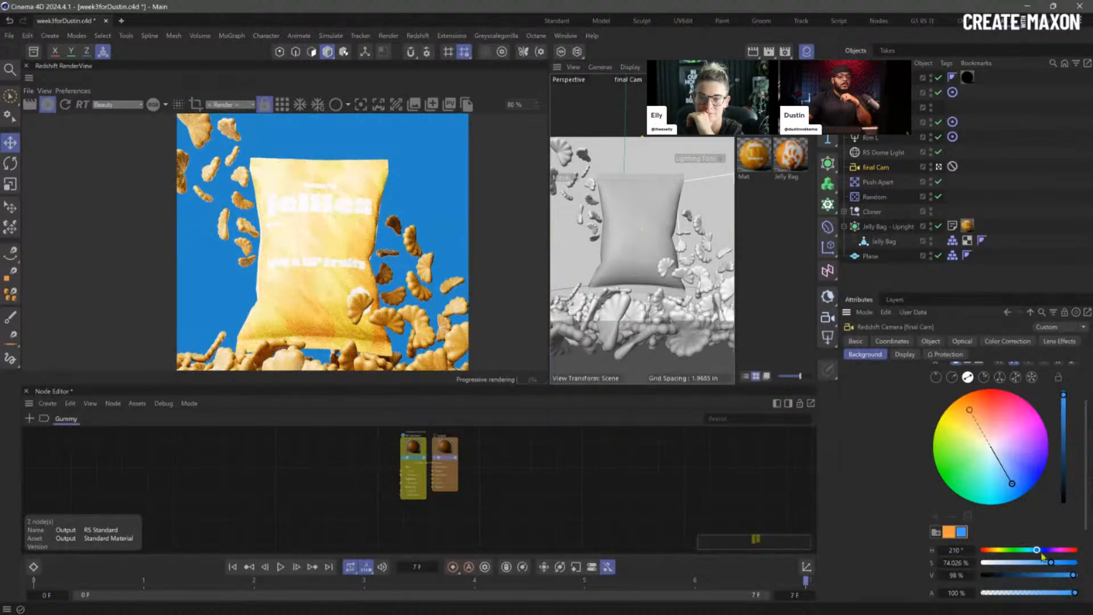
pyautogui.moveTo(1043, 567); pyautogui.dragTo(1029, 566)
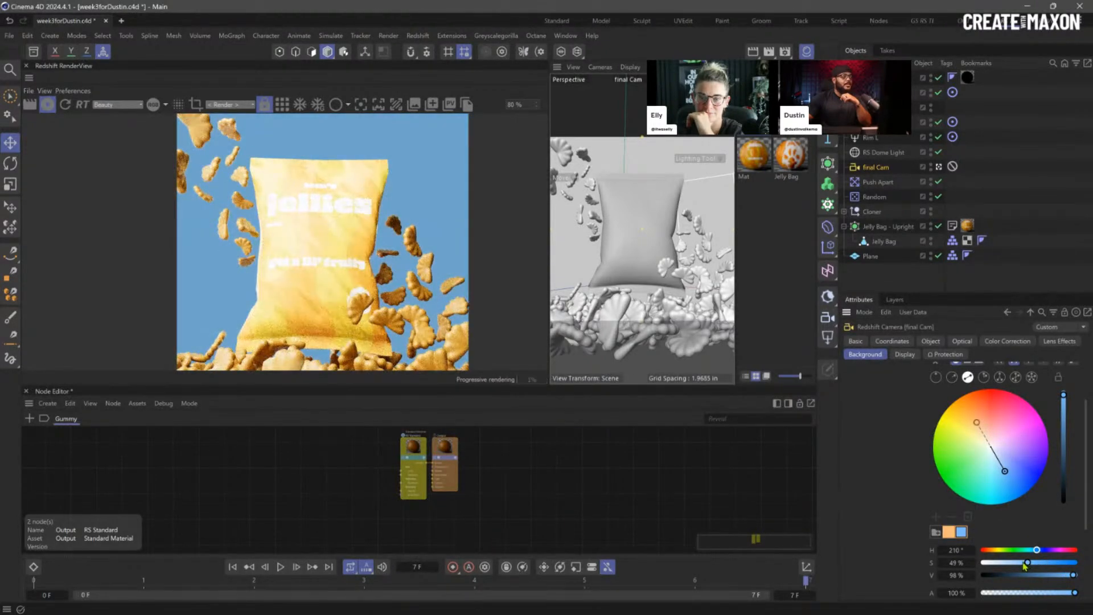
pyautogui.moveTo(1019, 565); pyautogui.dragTo(1039, 565)
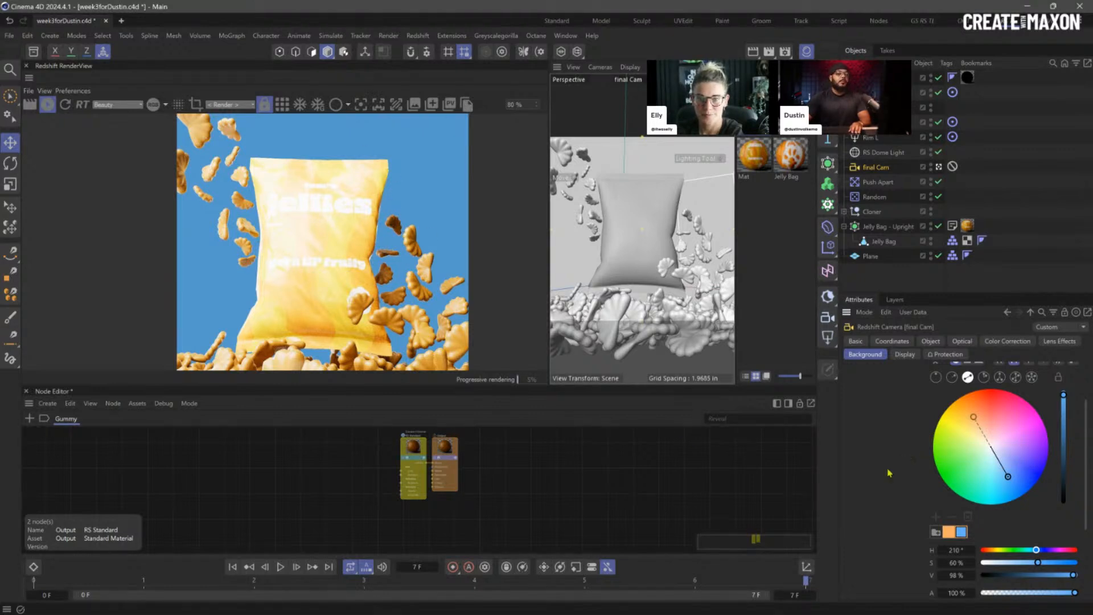
pyautogui.scroll(2, 895, 438)
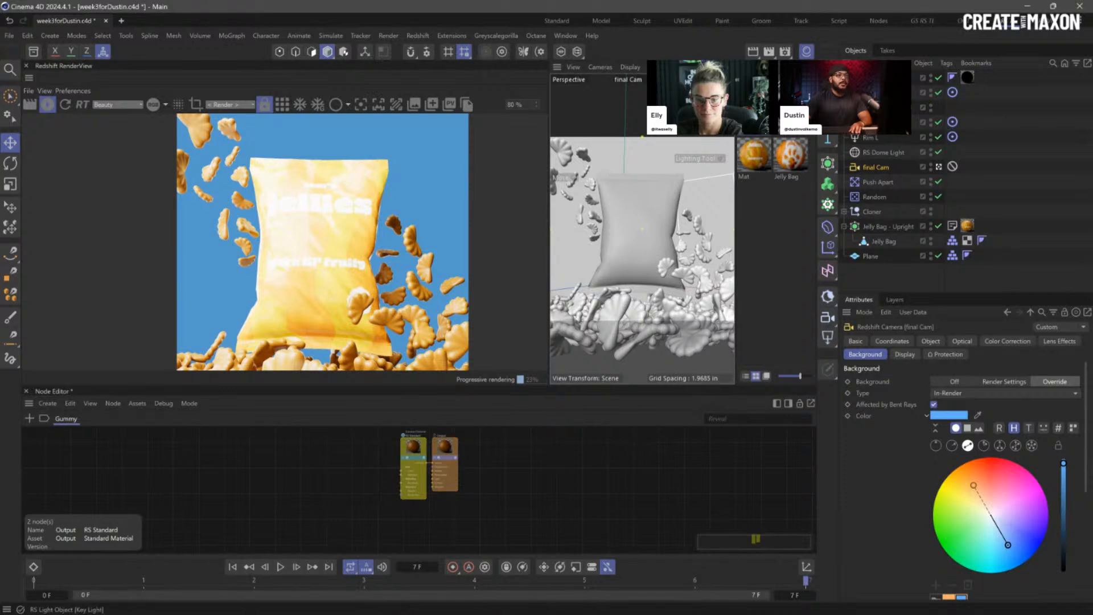
# Step: Turn the Key Light off and back on to compare its contribution in the render
pyautogui.click(878, 93)
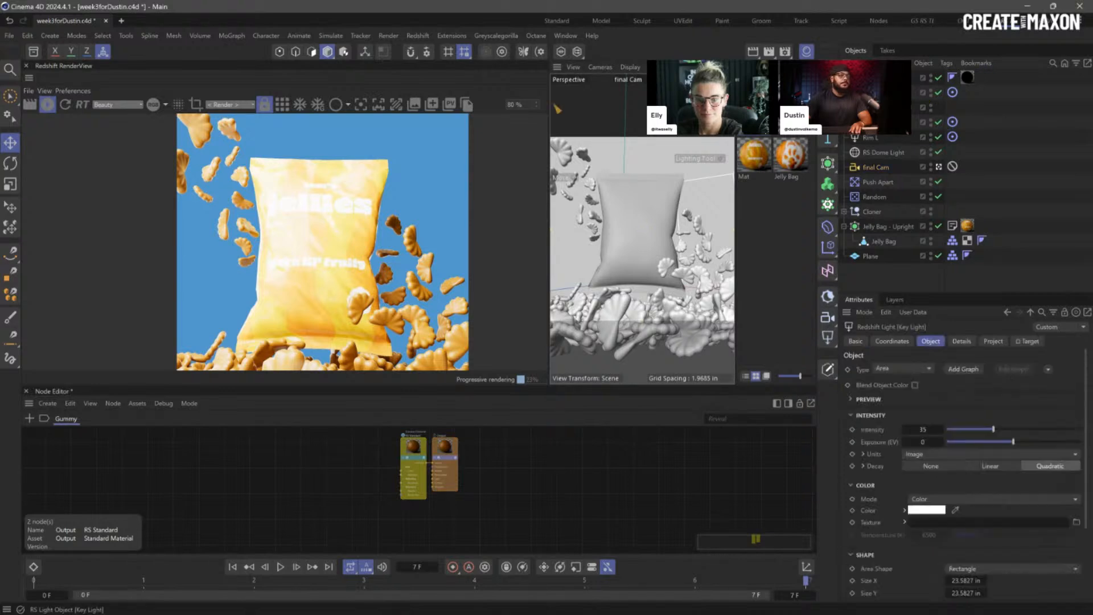
pyautogui.click(938, 94)
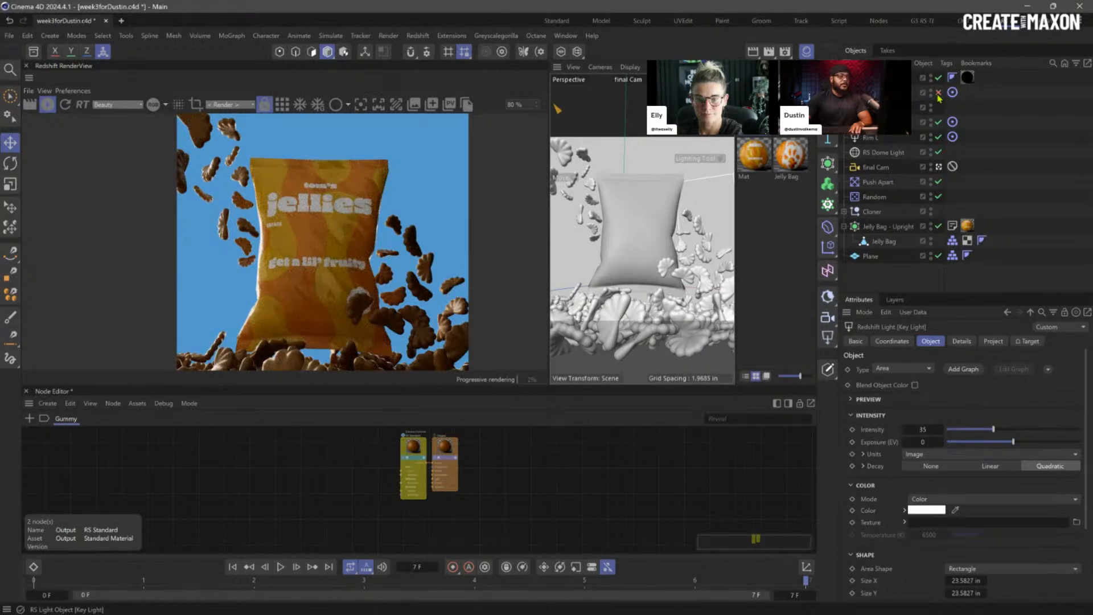
pyautogui.click(938, 93)
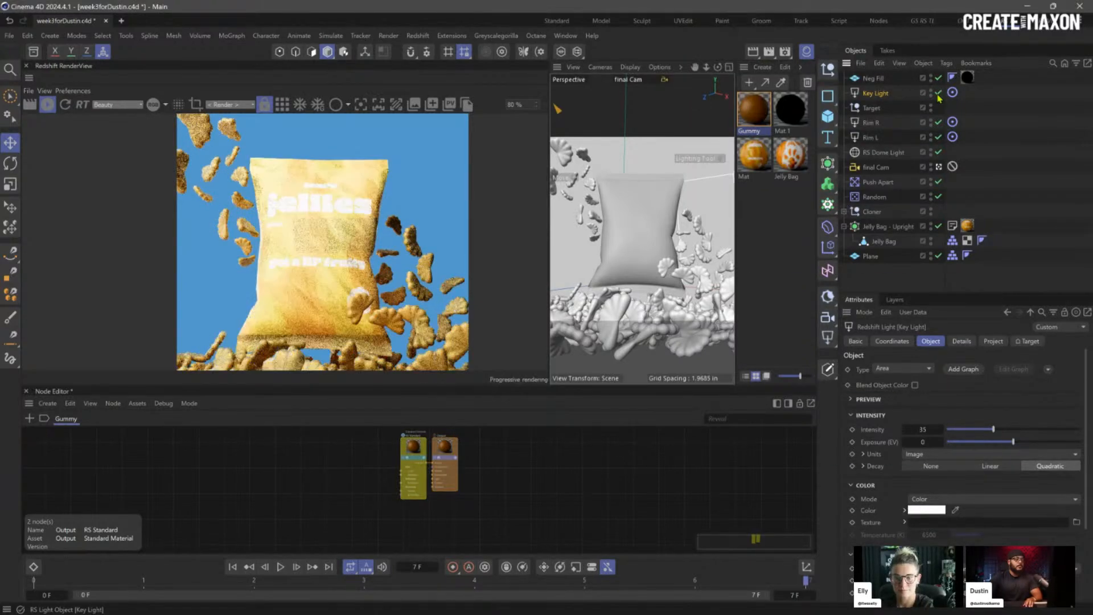
# Step: Switch from the single camera view to multiple viewports and load the Mat material's graph in the Node Editor
pyautogui.middleClick(685, 232)
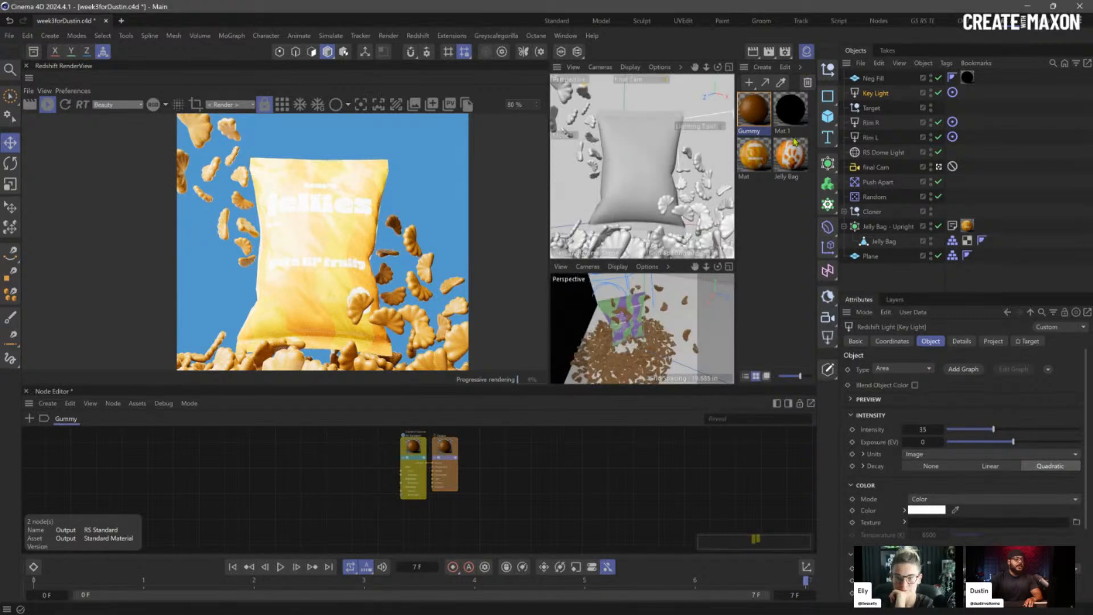
pyautogui.click(761, 164)
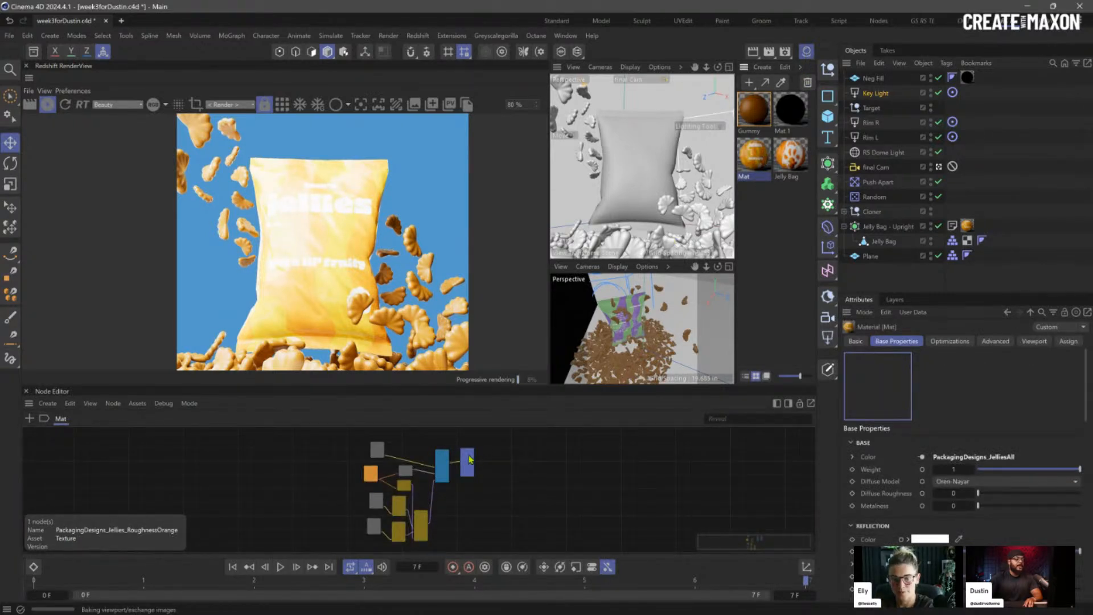
# Step: Hide the material list and enlarge the lower perspective viewport, widening it and making it taller
pyautogui.click(807, 52)
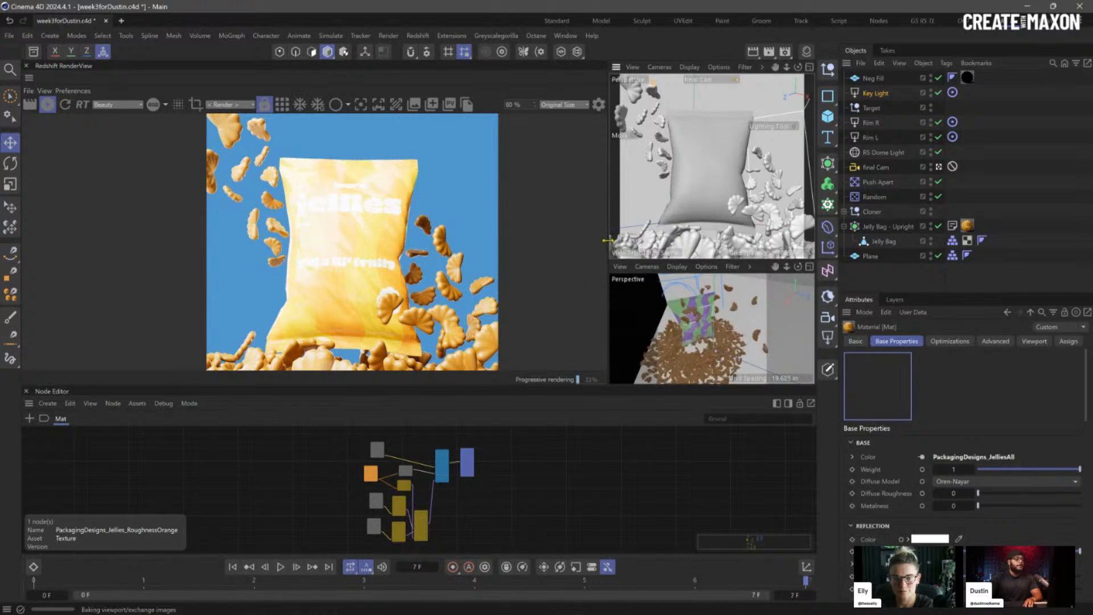
pyautogui.moveTo(607, 240); pyautogui.dragTo(472, 245)
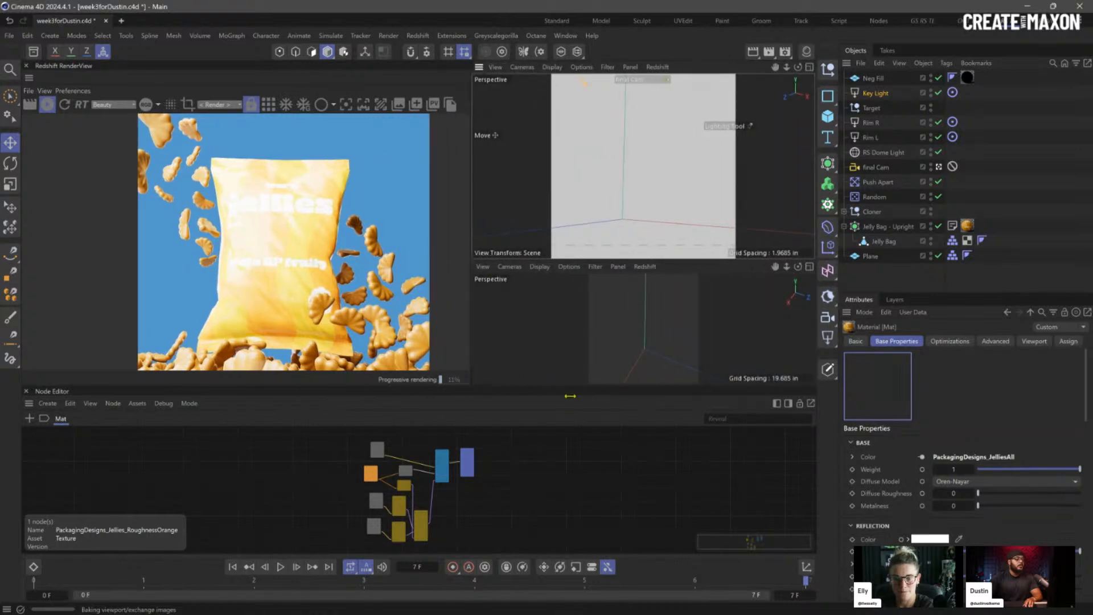
pyautogui.moveTo(598, 261); pyautogui.dragTo(620, 125)
pyautogui.moveTo(615, 165); pyautogui.dragTo(617, 164)
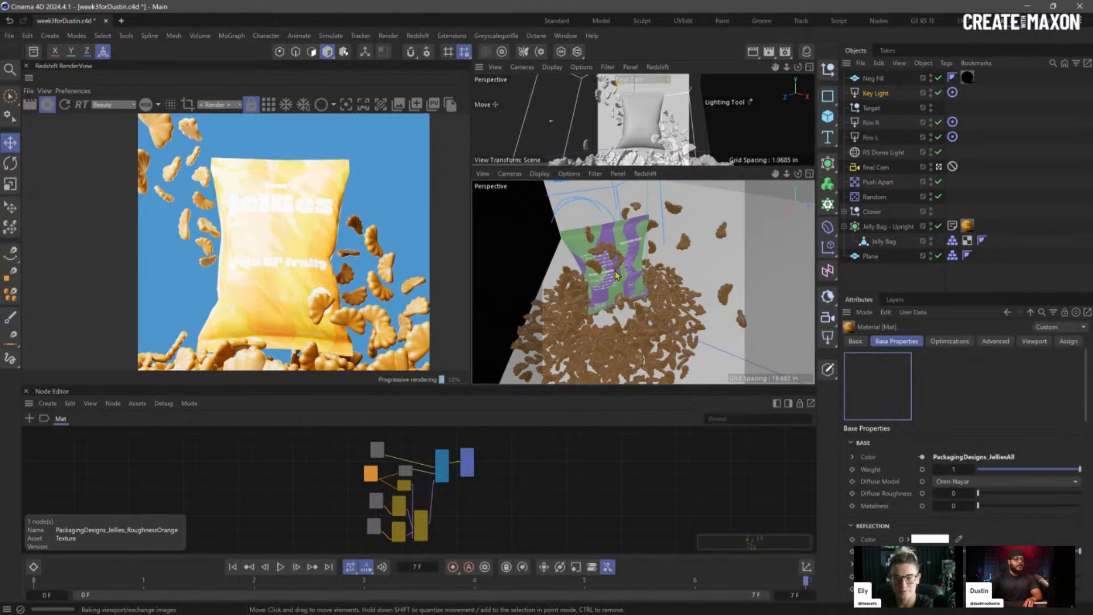
# Step: Move the Key Light back along its Z axis, away from the jelly bag
pyautogui.scroll(-5, 618, 275)
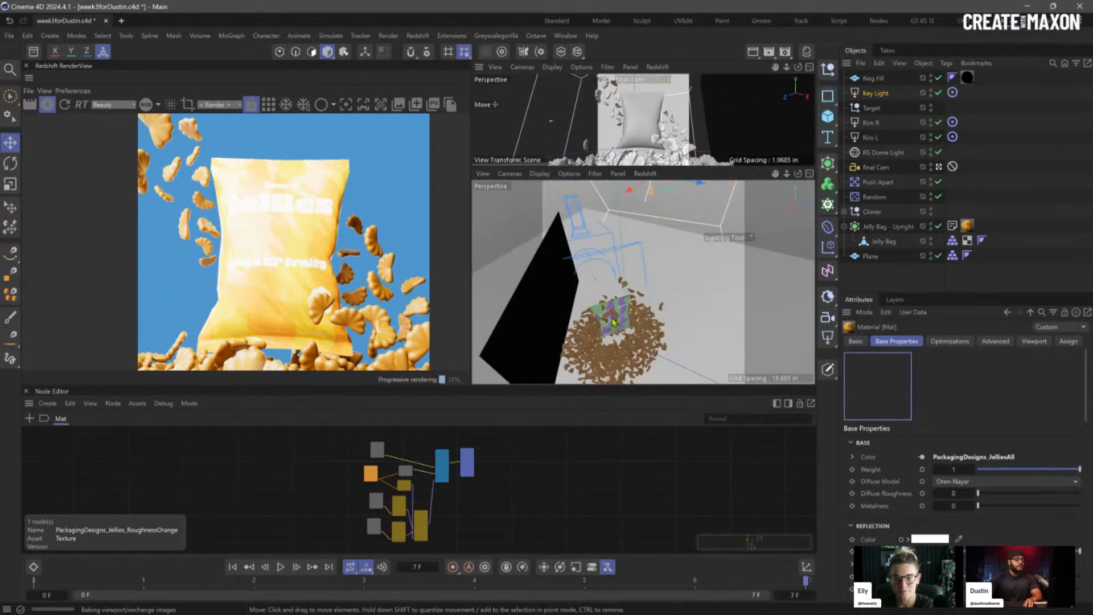
pyautogui.scroll(-3, 616, 320)
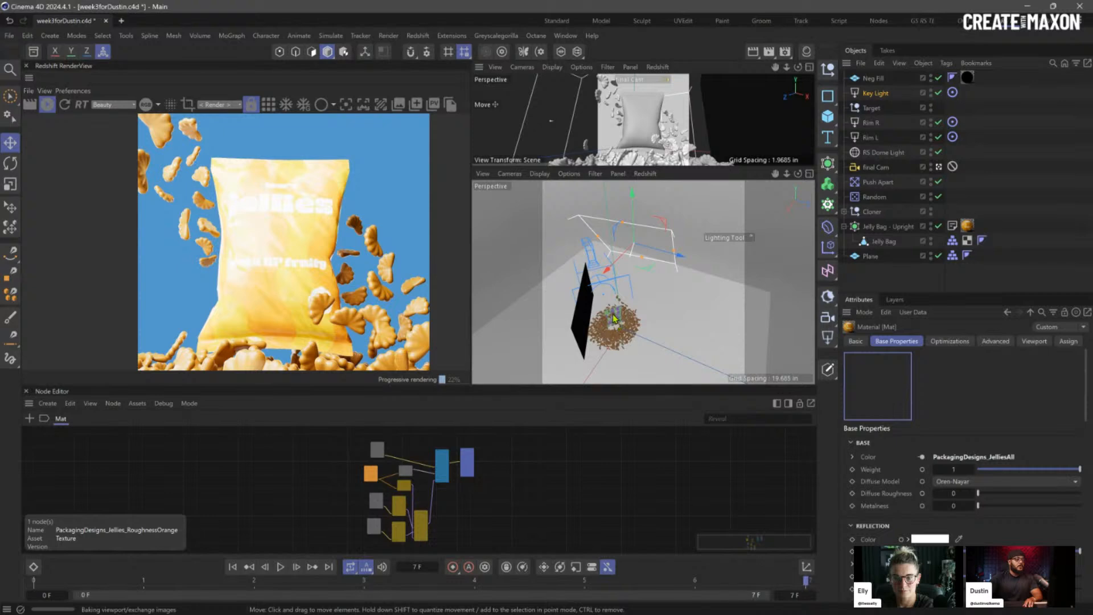
pyautogui.keyDown('alt'); pyautogui.moveTo(573, 337); pyautogui.dragTo(547, 294); pyautogui.keyUp('alt')
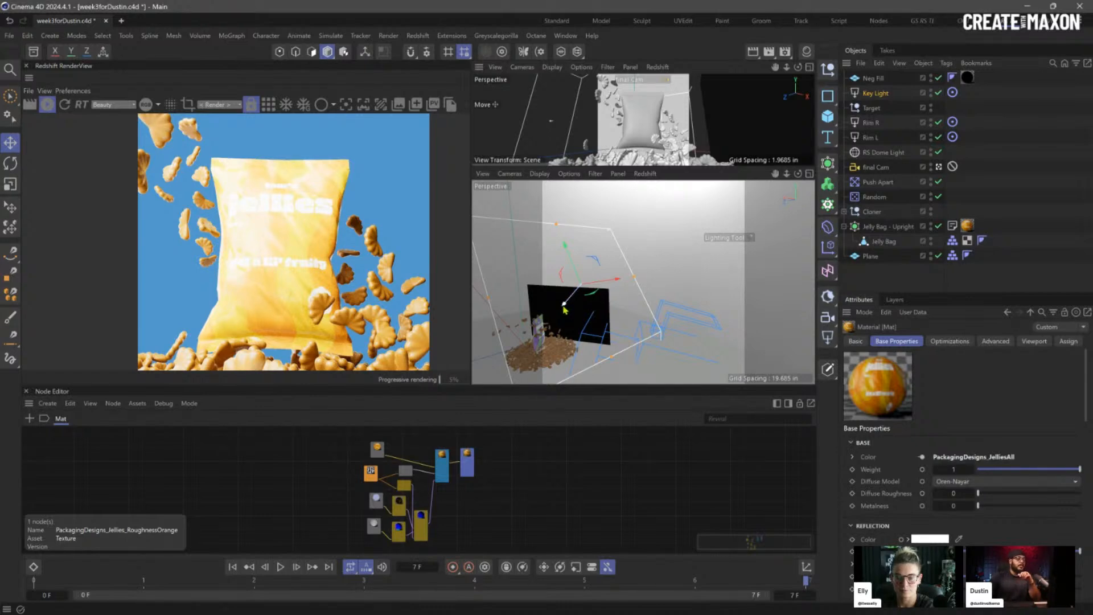
pyautogui.moveTo(566, 310); pyautogui.dragTo(603, 293)
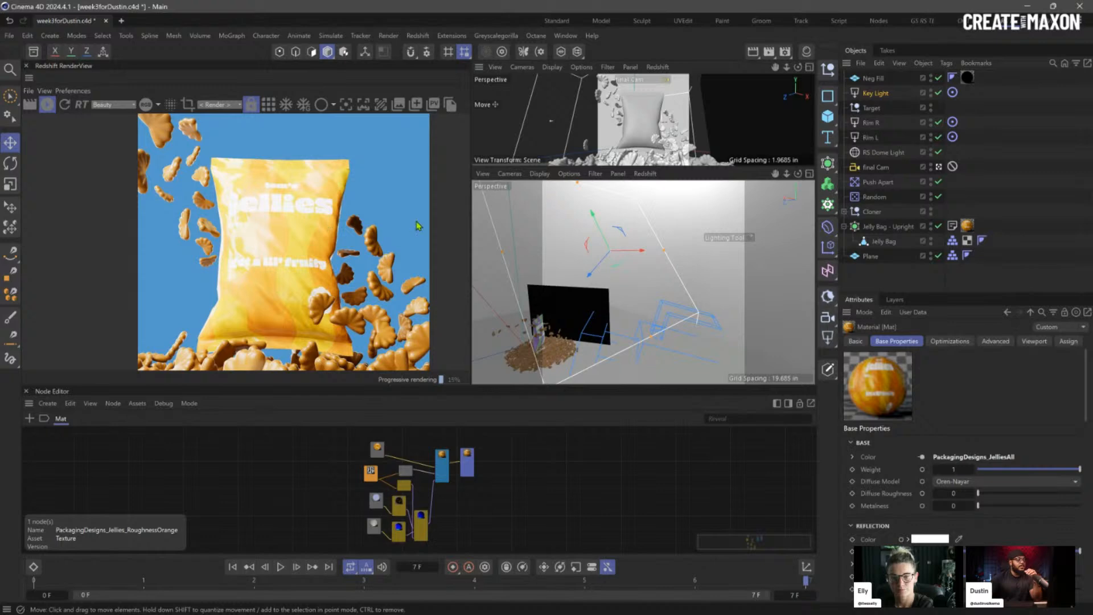
pyautogui.click(594, 277)
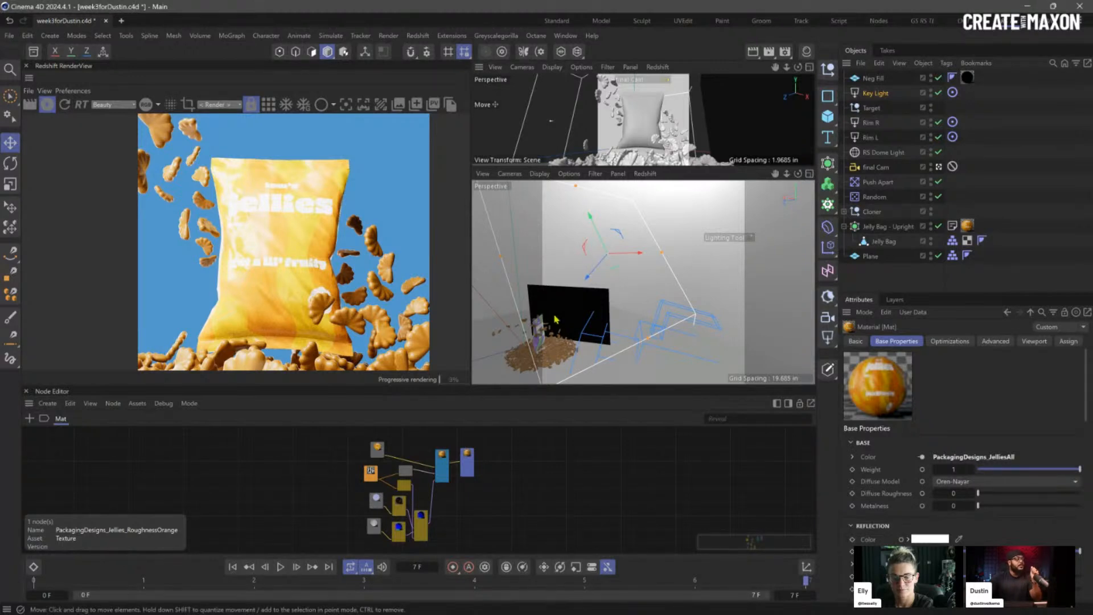
# Step: Shift the Key Light slightly sideways toward the Neg Fill plane and fine-tune its position
pyautogui.keyDown('alt'); pyautogui.moveTo(538, 341); pyautogui.dragTo(500, 343); pyautogui.keyUp('alt')
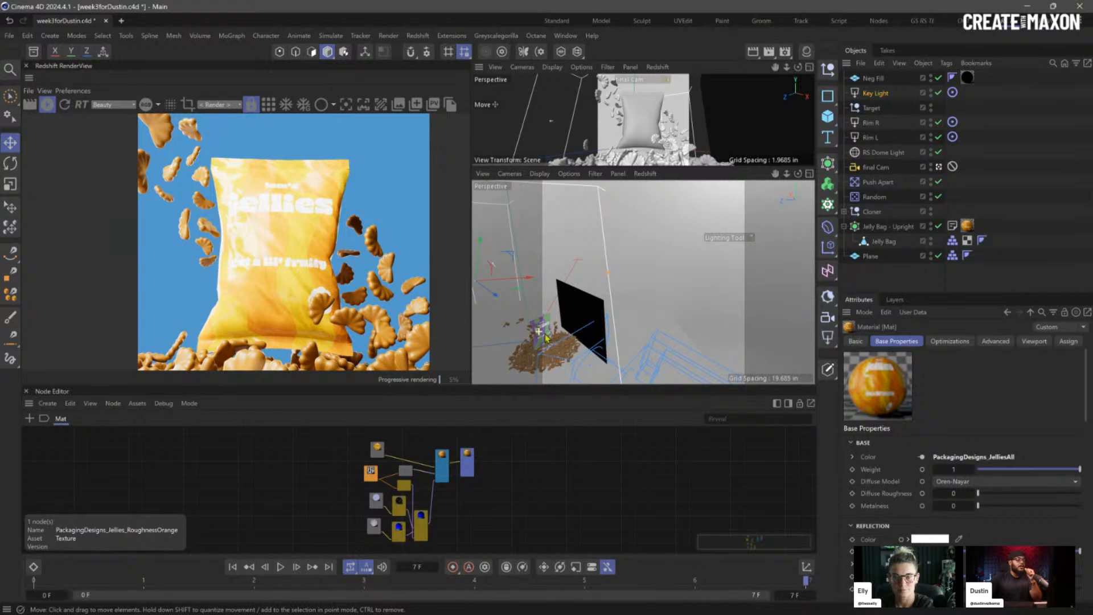
pyautogui.keyDown('alt'); pyautogui.moveTo(648, 307); pyautogui.dragTo(672, 307); pyautogui.keyUp('alt')
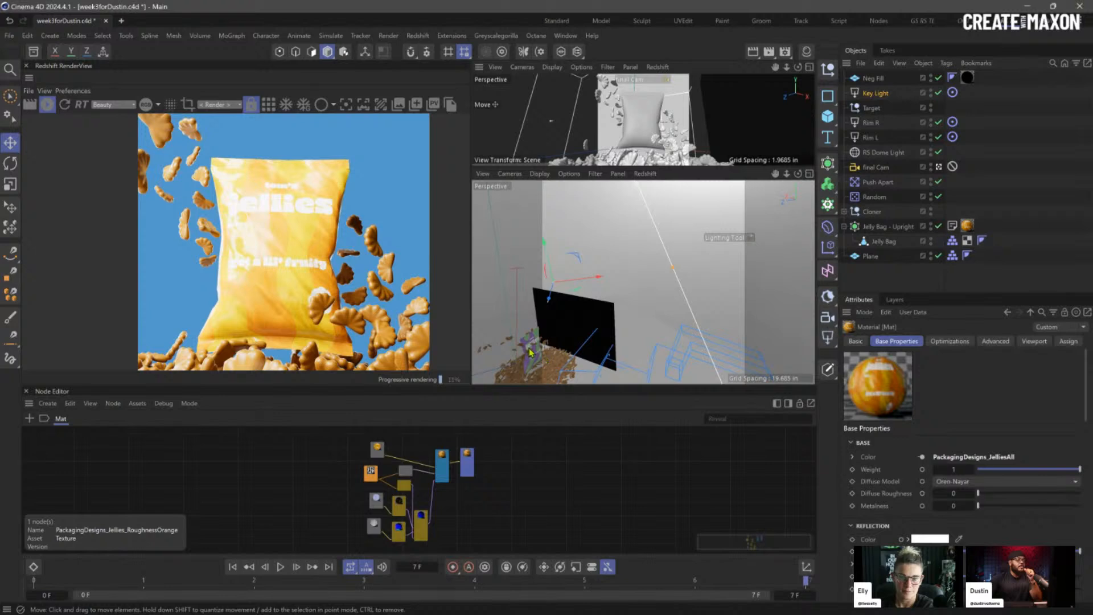
pyautogui.keyDown('alt'); pyautogui.moveTo(529, 349); pyautogui.dragTo(594, 315, button='middle'); pyautogui.keyUp('alt')
pyautogui.keyDown('alt'); pyautogui.moveTo(593, 315); pyautogui.dragTo(573, 326, button='right'); pyautogui.keyUp('alt')
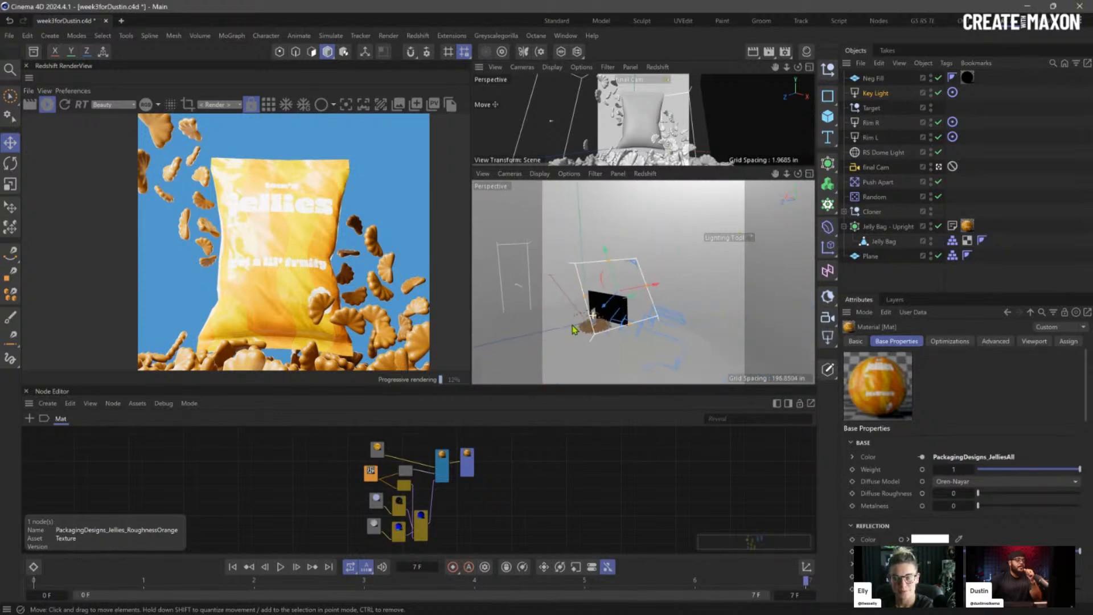
pyautogui.keyDown('alt'); pyautogui.moveTo(593, 324); pyautogui.dragTo(543, 328); pyautogui.keyUp('alt')
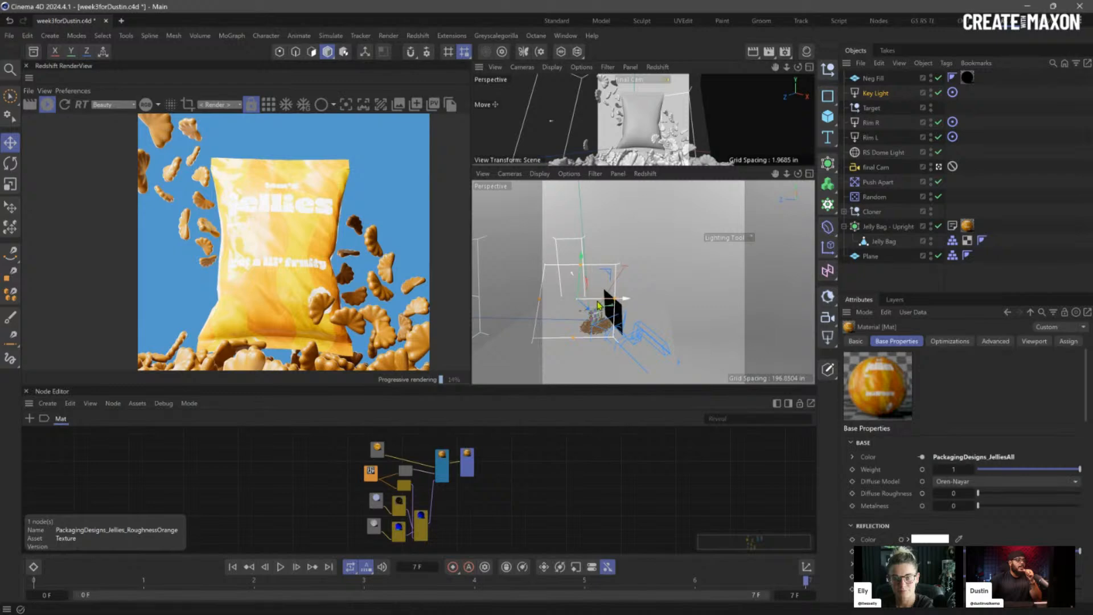
pyautogui.moveTo(596, 304); pyautogui.dragTo(601, 303)
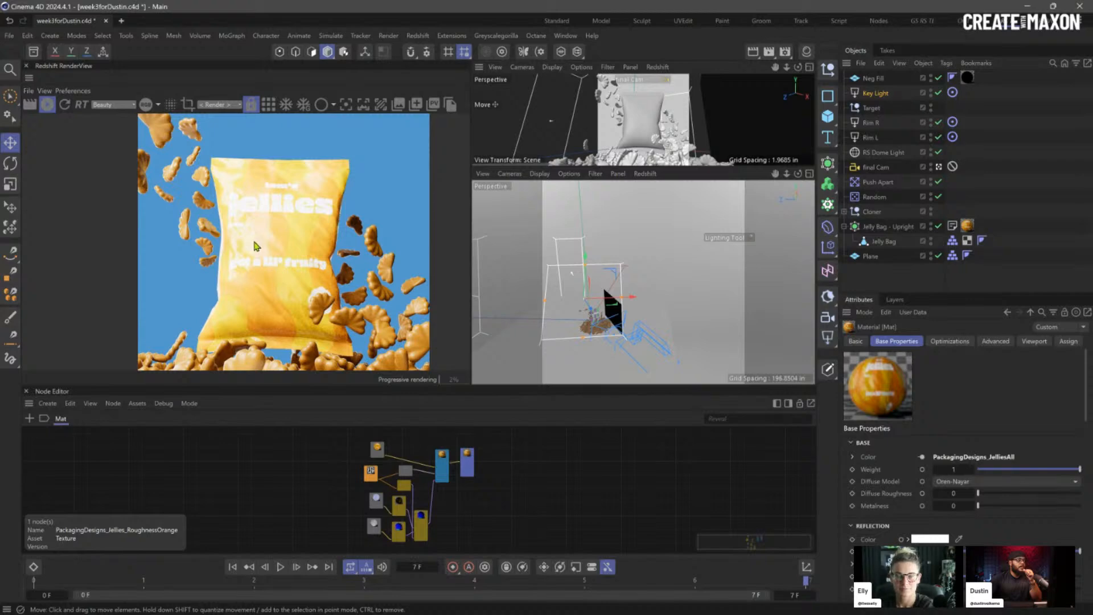
pyautogui.moveTo(593, 314); pyautogui.dragTo(590, 312)
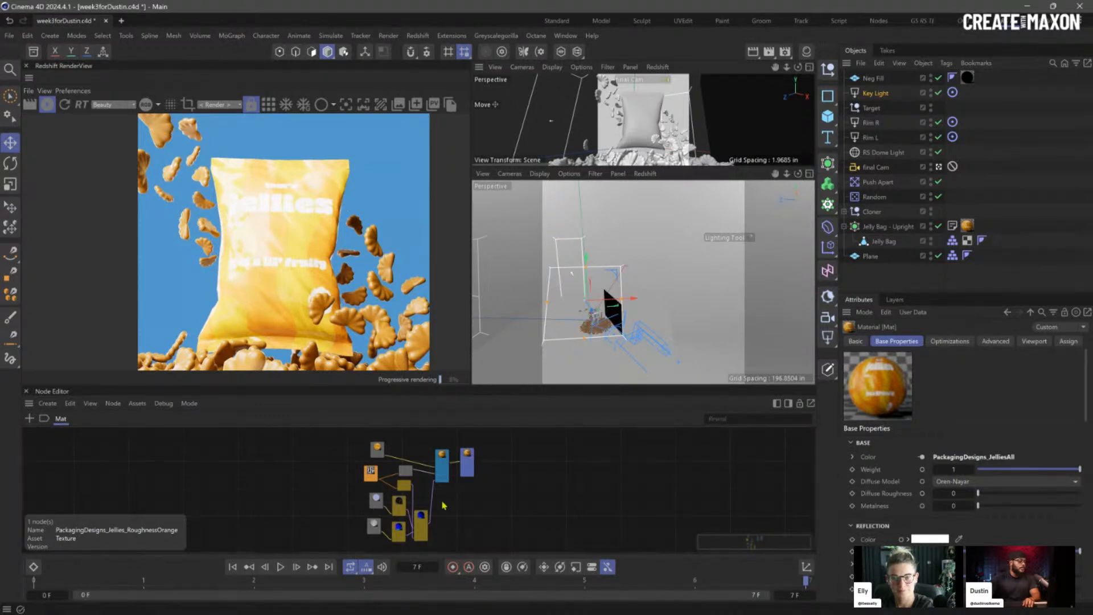
# Step: Select the mxn_jelly-bag_normal texture node in the Mat graph and move it slightly away from its Bump Map
pyautogui.scroll(3, 422, 515)
pyautogui.scroll(3, 386, 501)
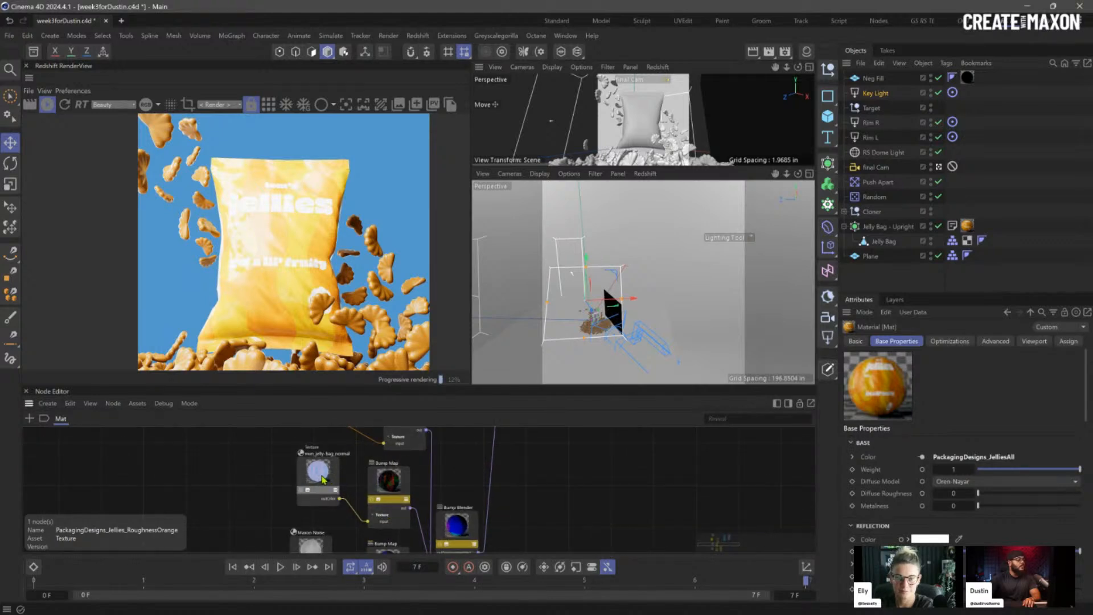
pyautogui.moveTo(322, 480)
pyautogui.mouseDown()
pyautogui.moveTo(299, 486)
pyautogui.moveTo(310, 484)
pyautogui.mouseUp()
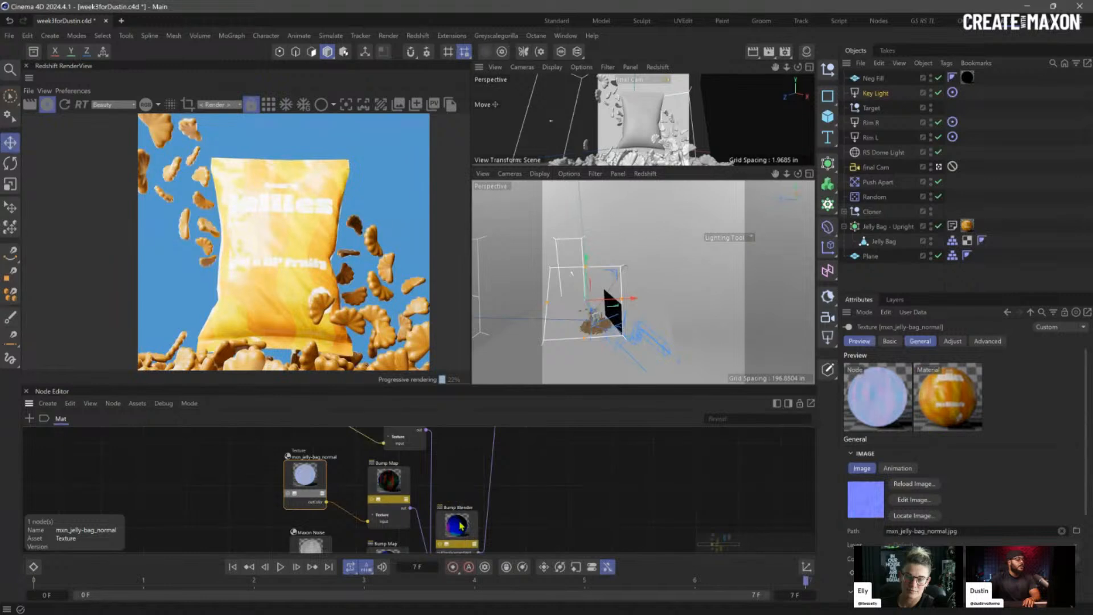
# Step: Disconnect the Bump Blender from the Mat's standard material node and reconnect it to compare the bag's surface
pyautogui.scroll(-3, 501, 469)
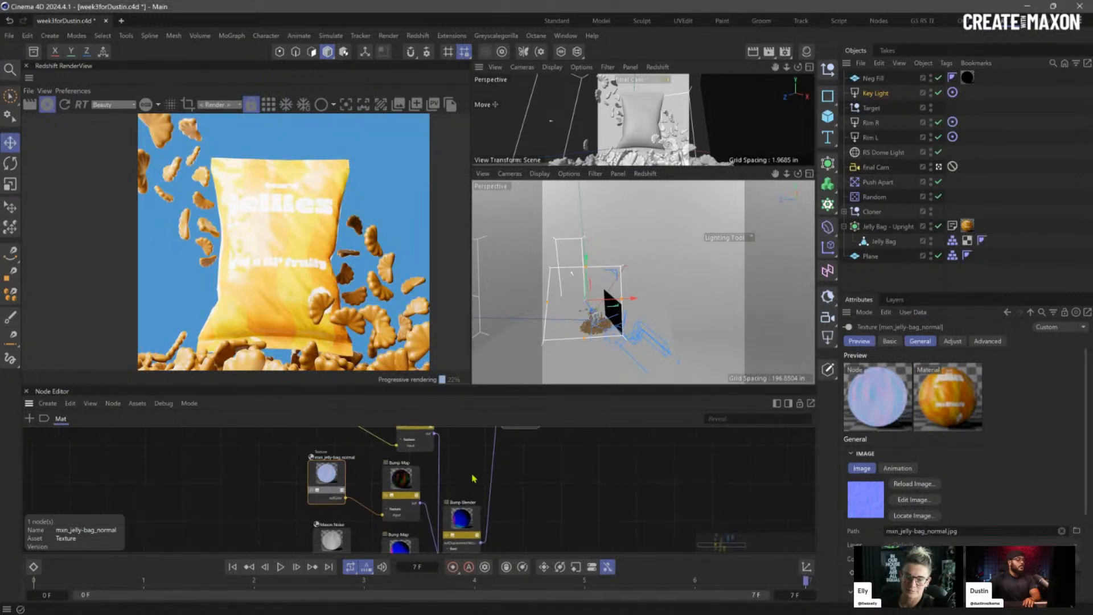
pyautogui.scroll(3, 511, 468)
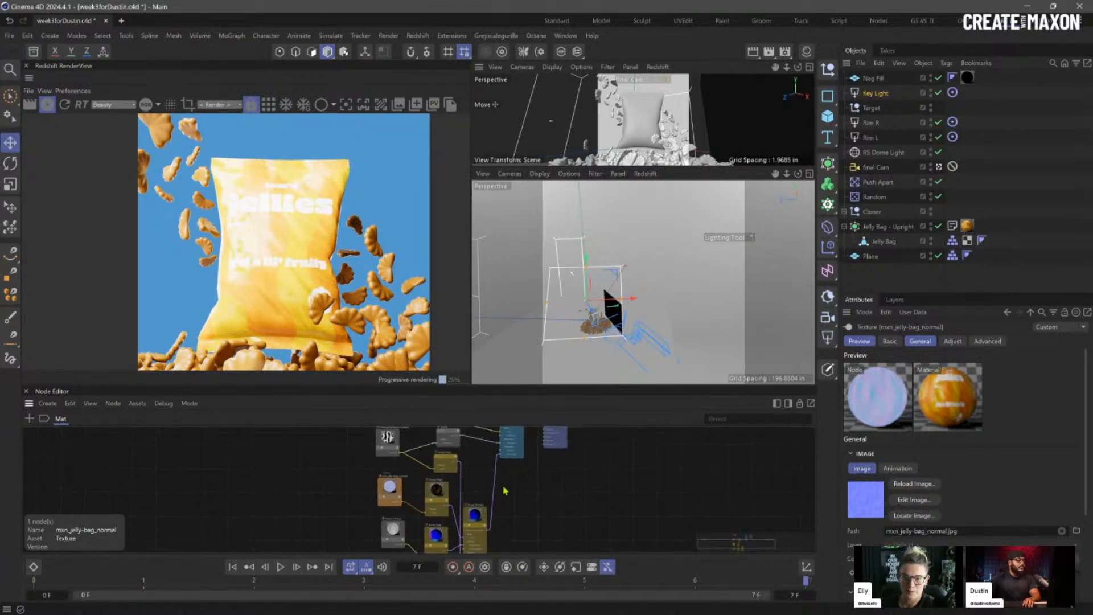
pyautogui.click(487, 484)
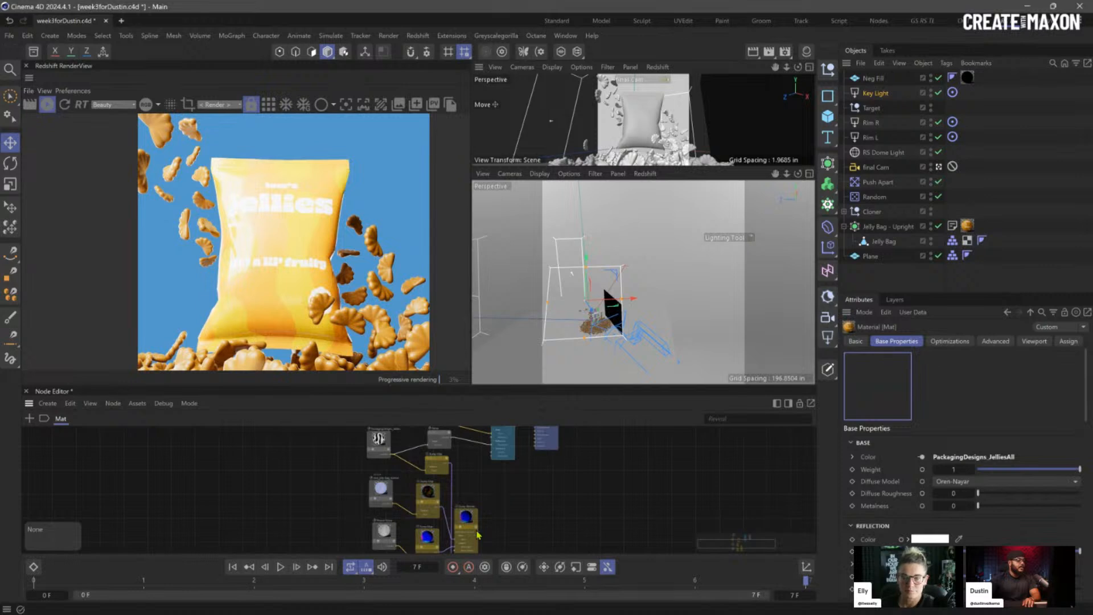
pyautogui.moveTo(481, 528); pyautogui.dragTo(493, 461)
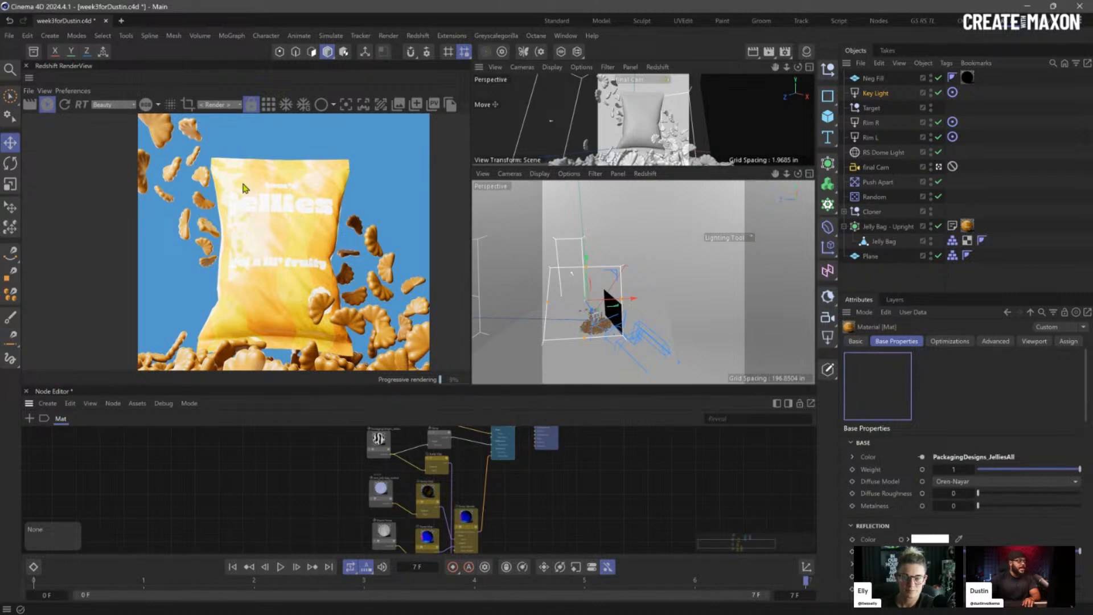
# Step: Examine the wrinkles and highlights on the front of the jelly bag up close in the render
pyautogui.scroll(3, 241, 208)
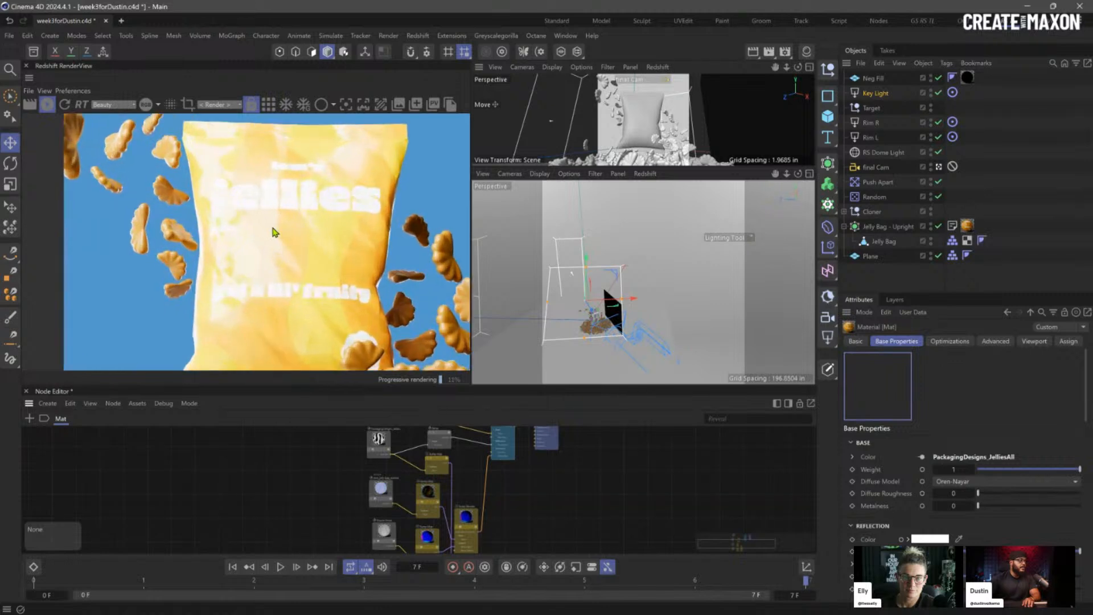
pyautogui.scroll(1, 279, 183)
pyautogui.moveTo(262, 209); pyautogui.dragTo(238, 207)
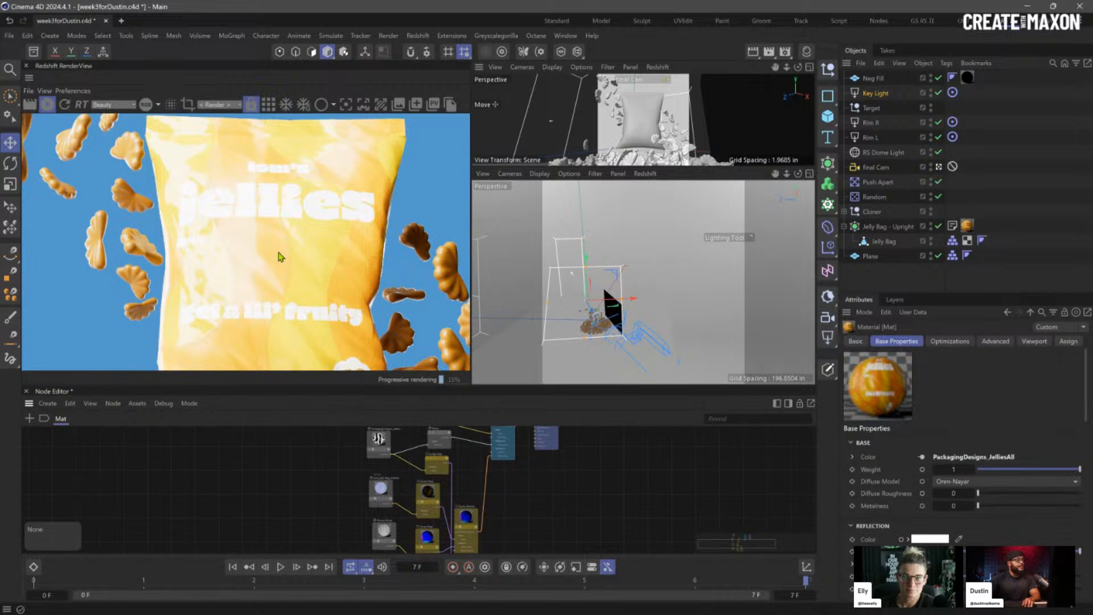
pyautogui.scroll(-1, 274, 246)
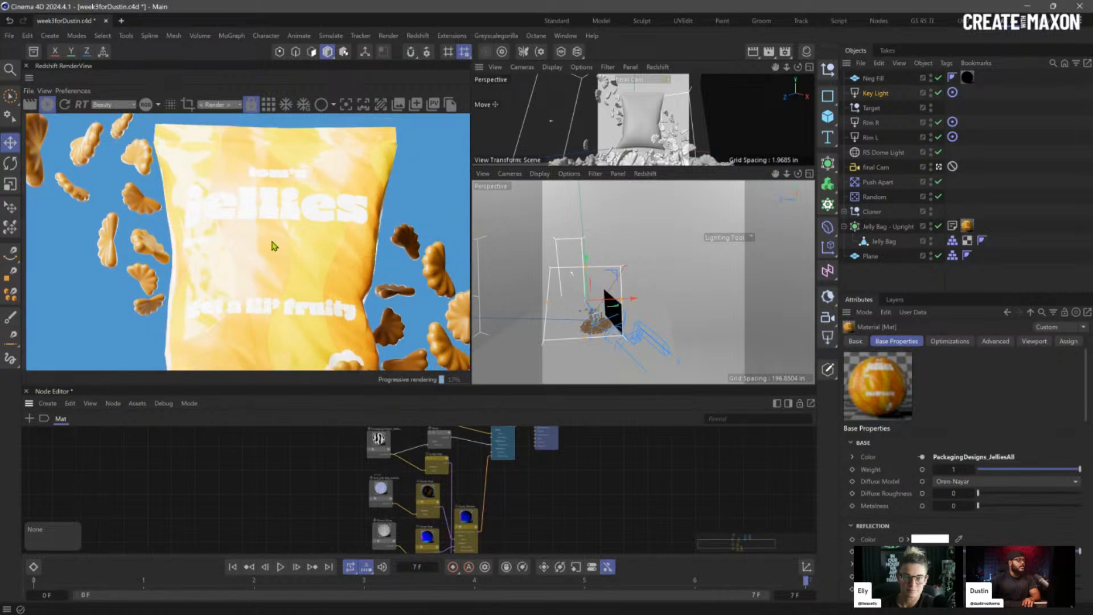
# Step: Select the Bump Blender node and examine its bump inputs and layer blend weights
pyautogui.click(467, 517)
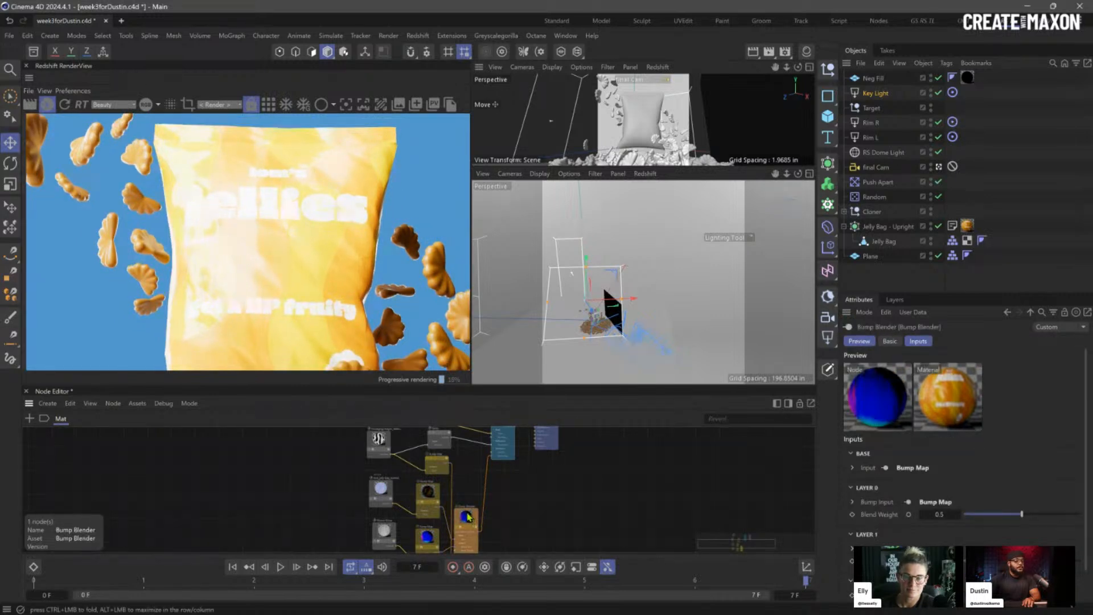
pyautogui.moveTo(467, 526); pyautogui.dragTo(475, 496)
pyautogui.scroll(4, 464, 511)
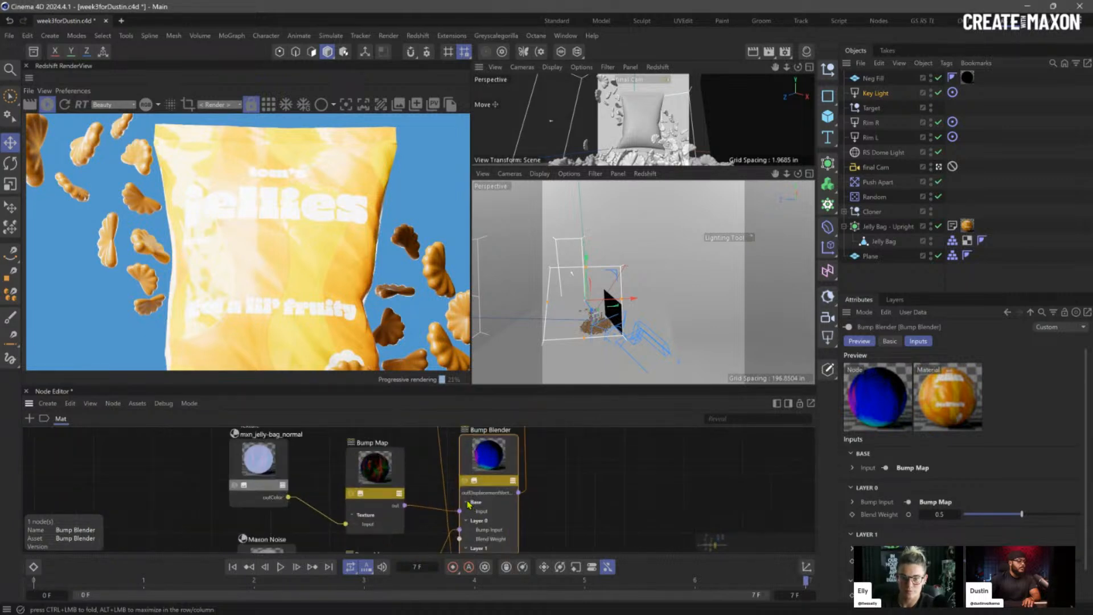
pyautogui.moveTo(496, 470); pyautogui.dragTo(502, 453, button='middle')
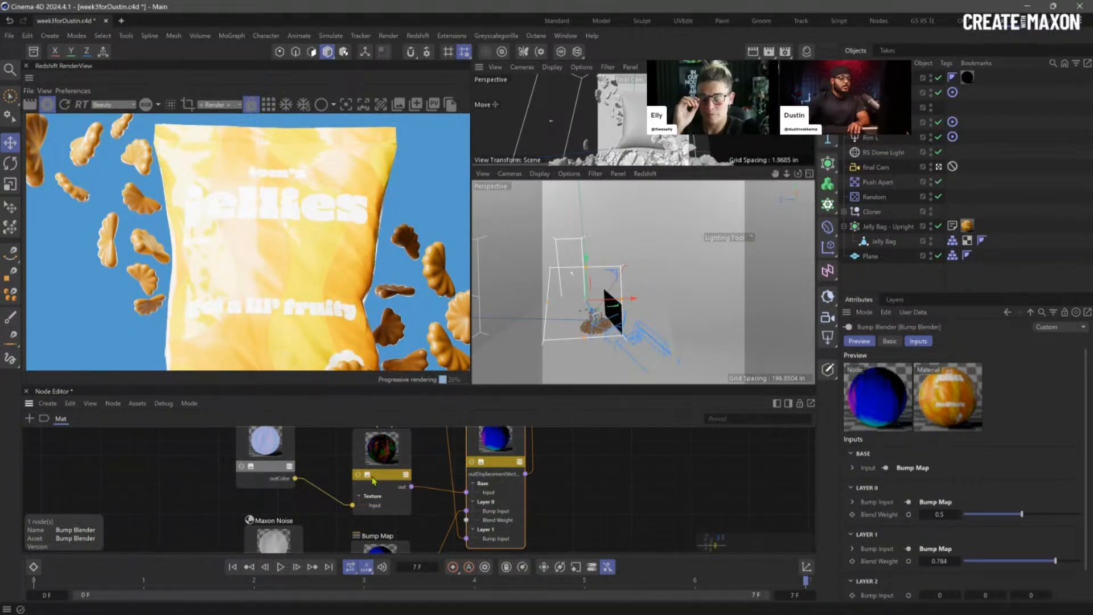
# Step: Set the Height Scale of the Bump Map node fed by mxn_jelly-bag_normal to 0.5 after trying 0.25
pyautogui.click(391, 476)
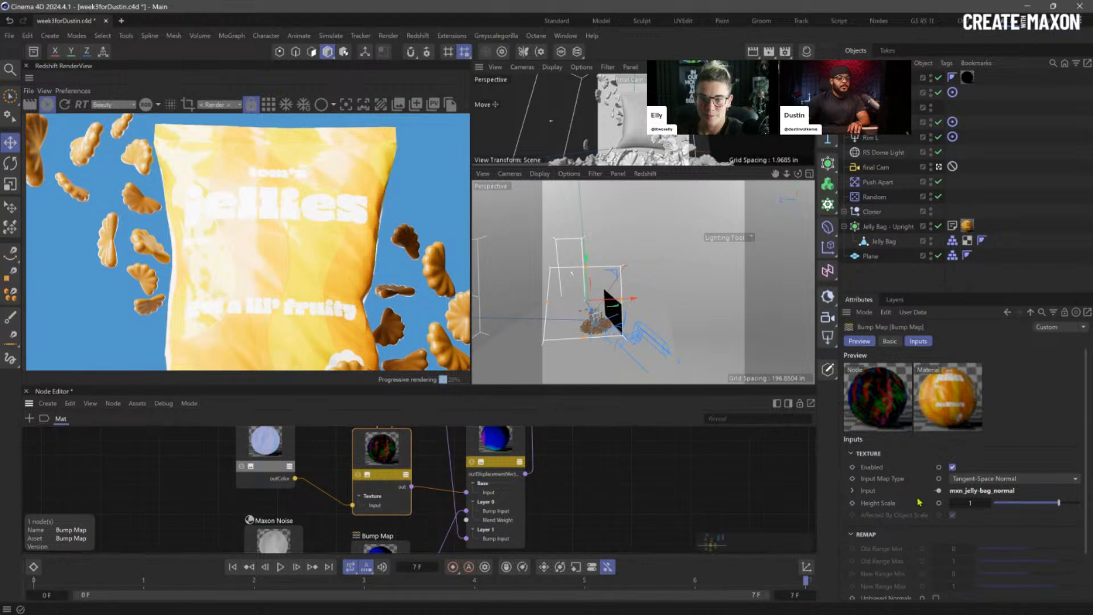
pyautogui.click(971, 504)
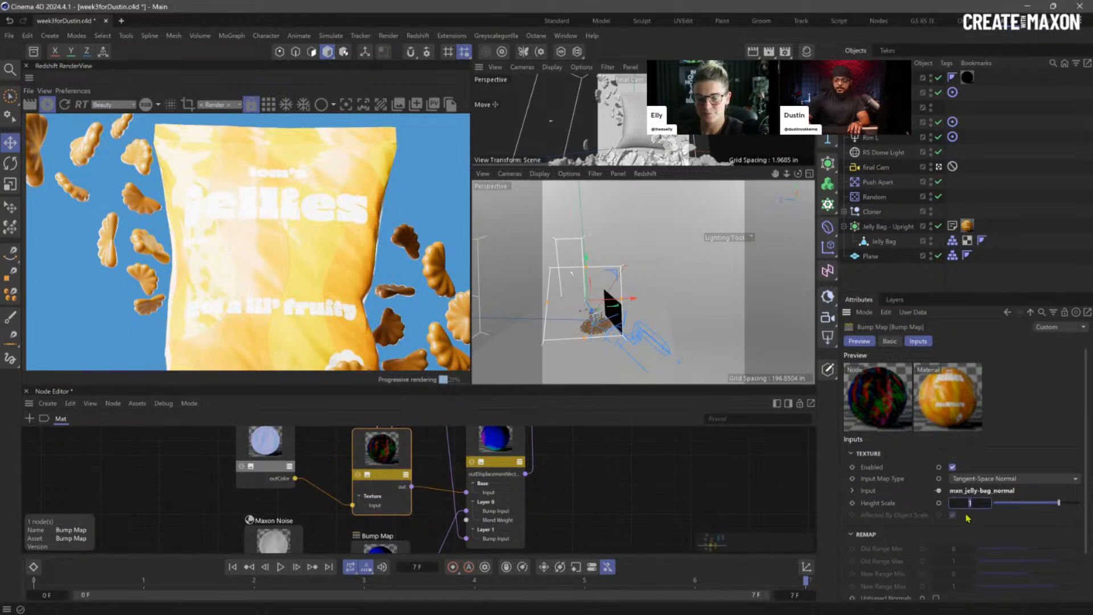
pyautogui.write('0.25')
pyautogui.press('Return')
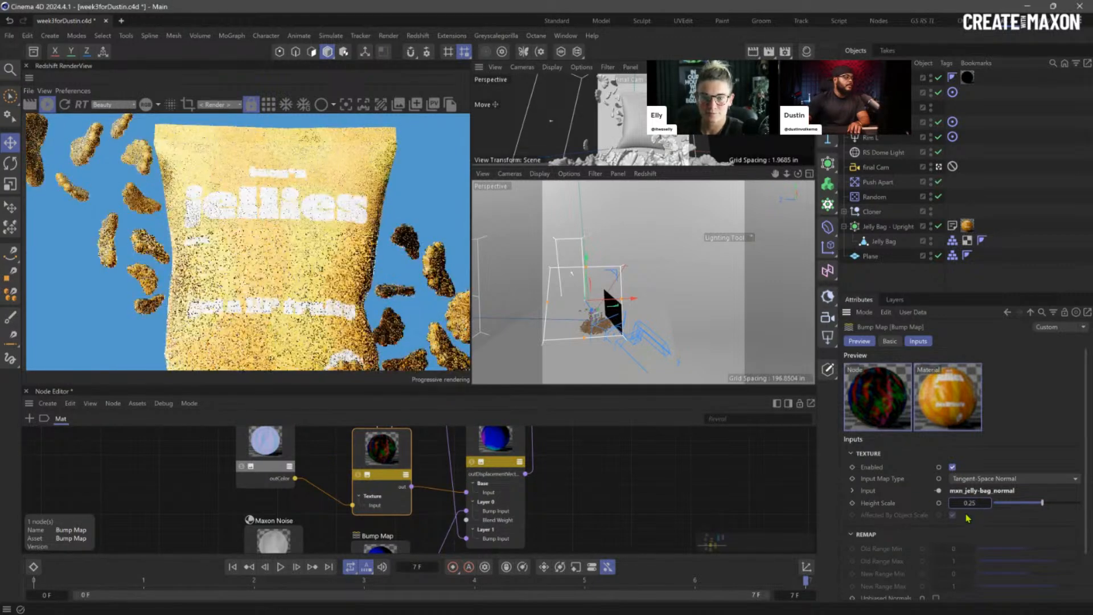
pyautogui.scroll(-3, 288, 321)
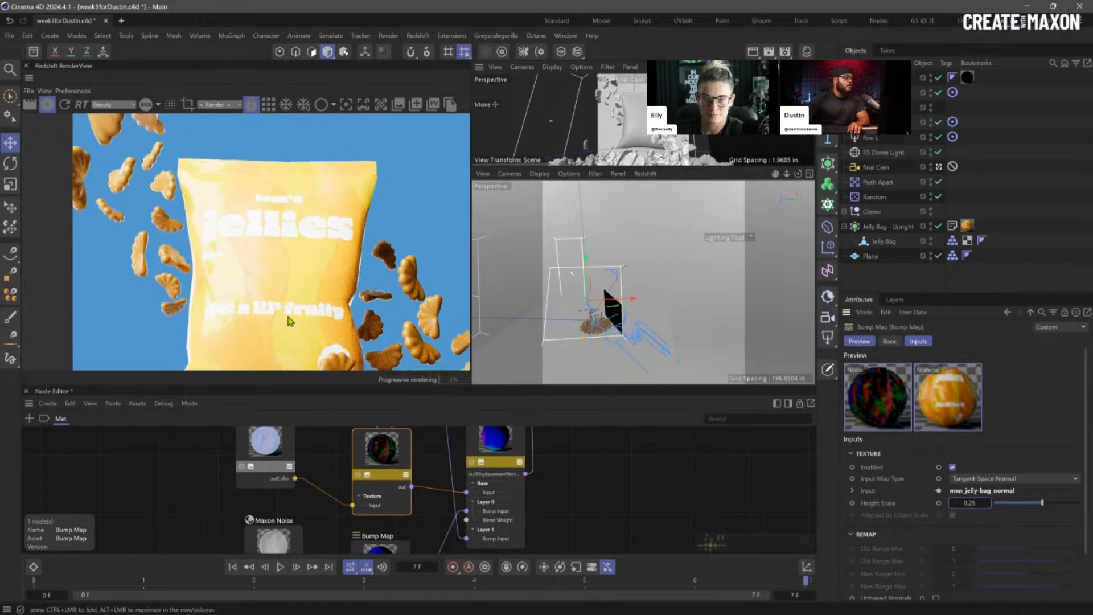
pyautogui.moveTo(327, 325); pyautogui.dragTo(345, 264, button='middle')
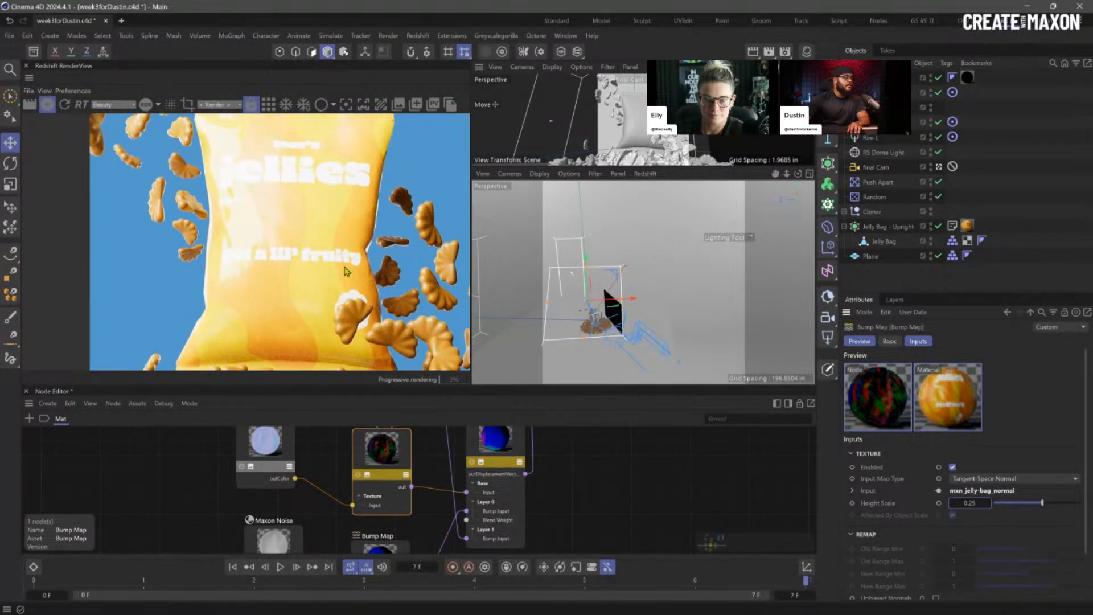
pyautogui.doubleClick(969, 502)
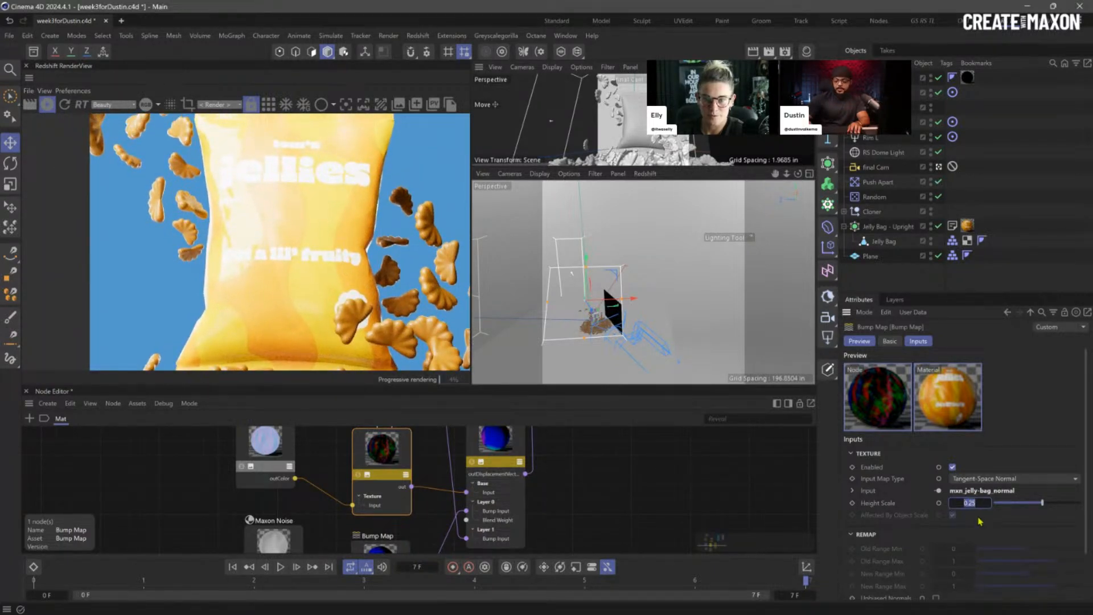
pyautogui.write('0.5')
pyautogui.press('Return')
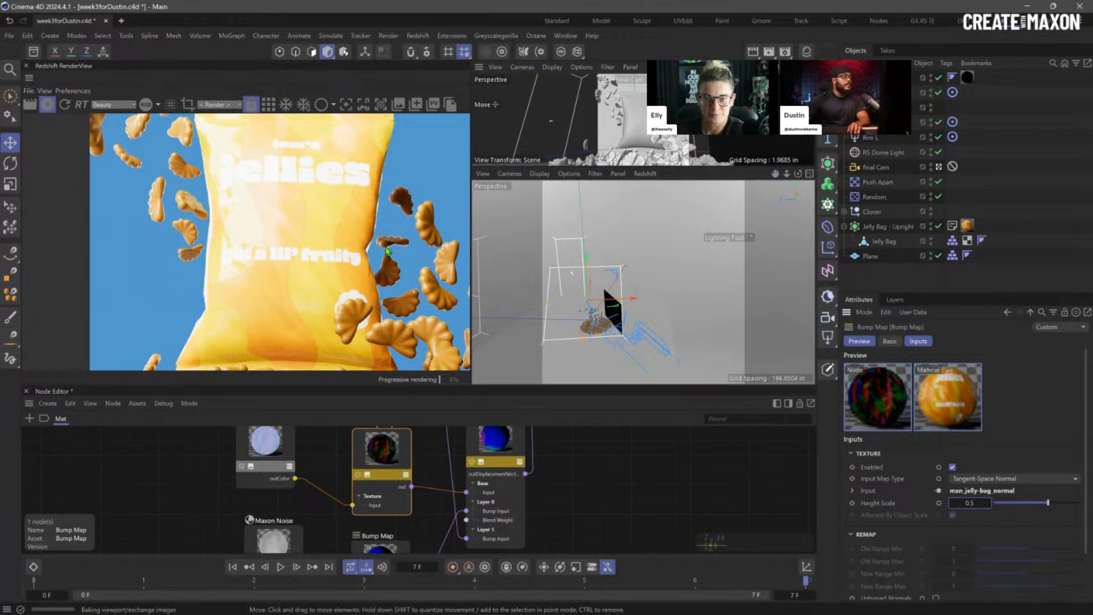
# Step: Lower the Key Light's exposure to about -0.8 EV to reduce the glare on the jelly bag
pyautogui.click(881, 93)
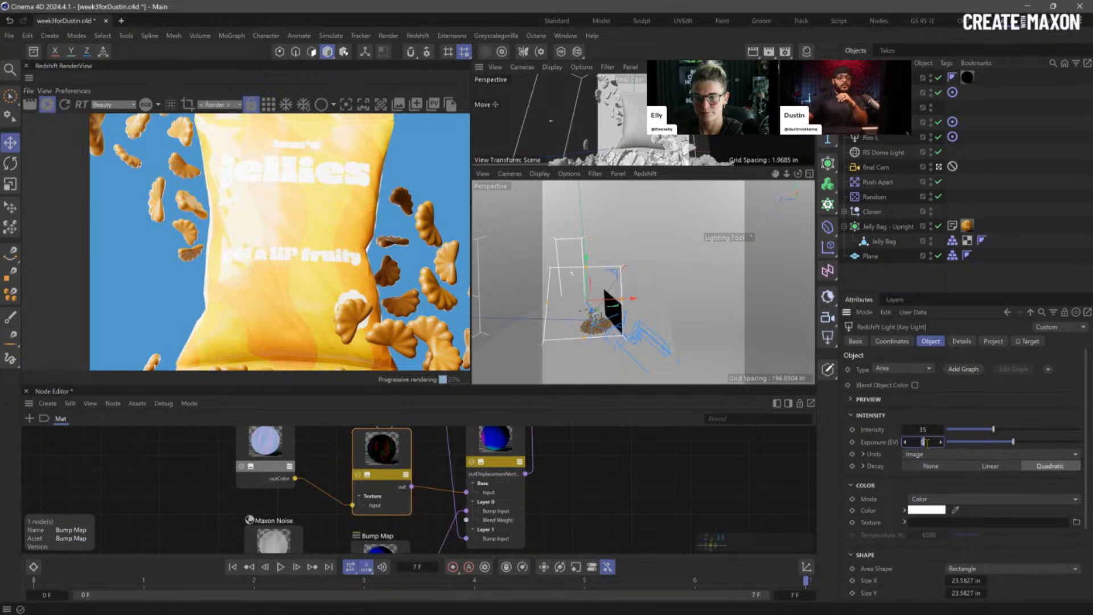
pyautogui.click(1011, 445)
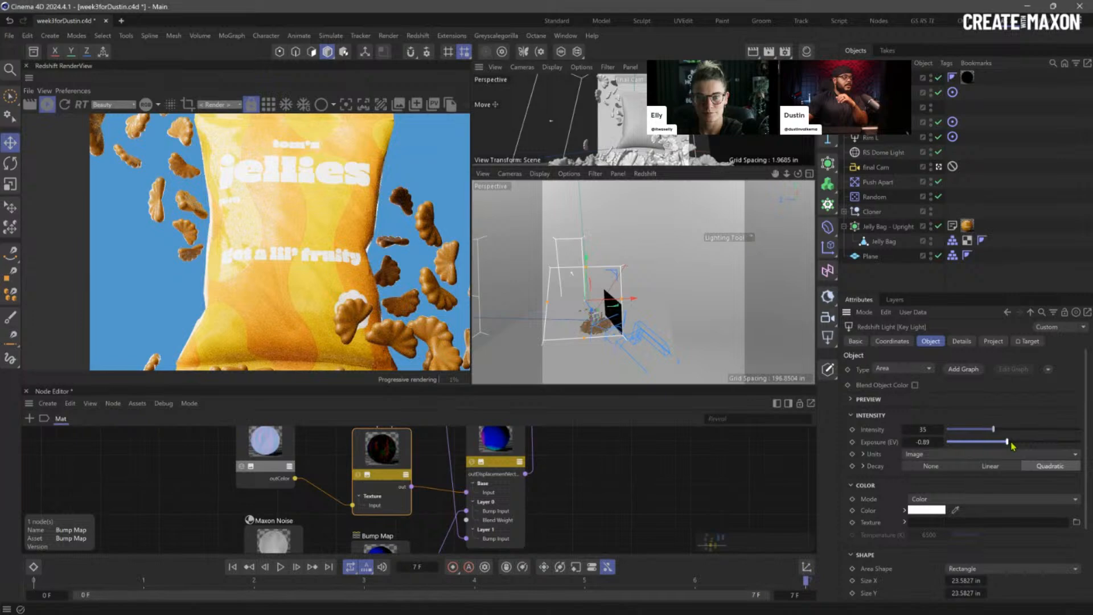
pyautogui.click(1010, 446)
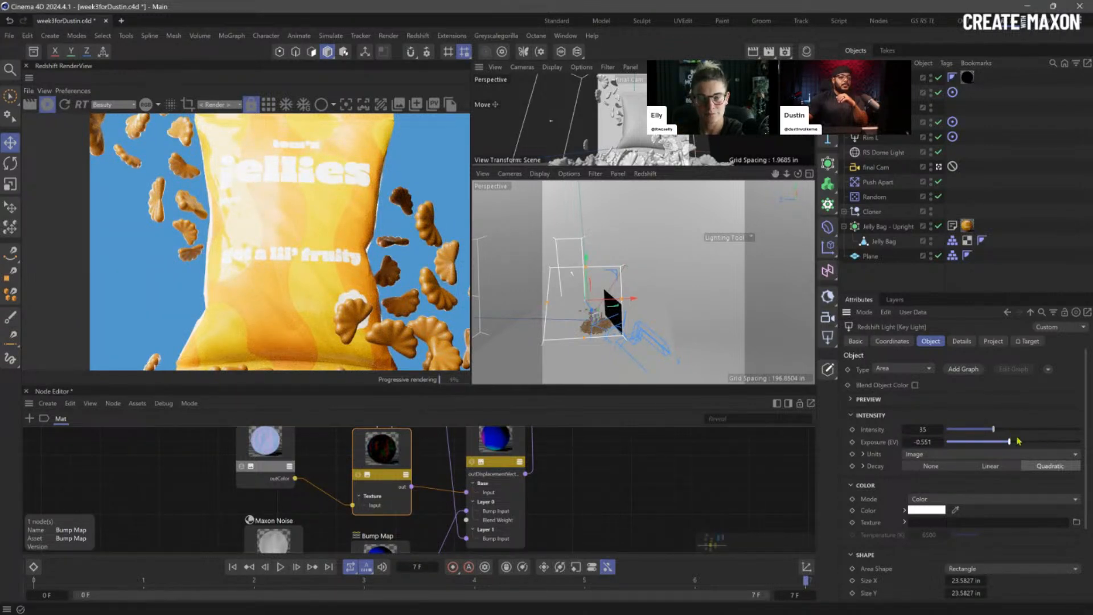
pyautogui.moveTo(1009, 444); pyautogui.dragTo(1010, 447)
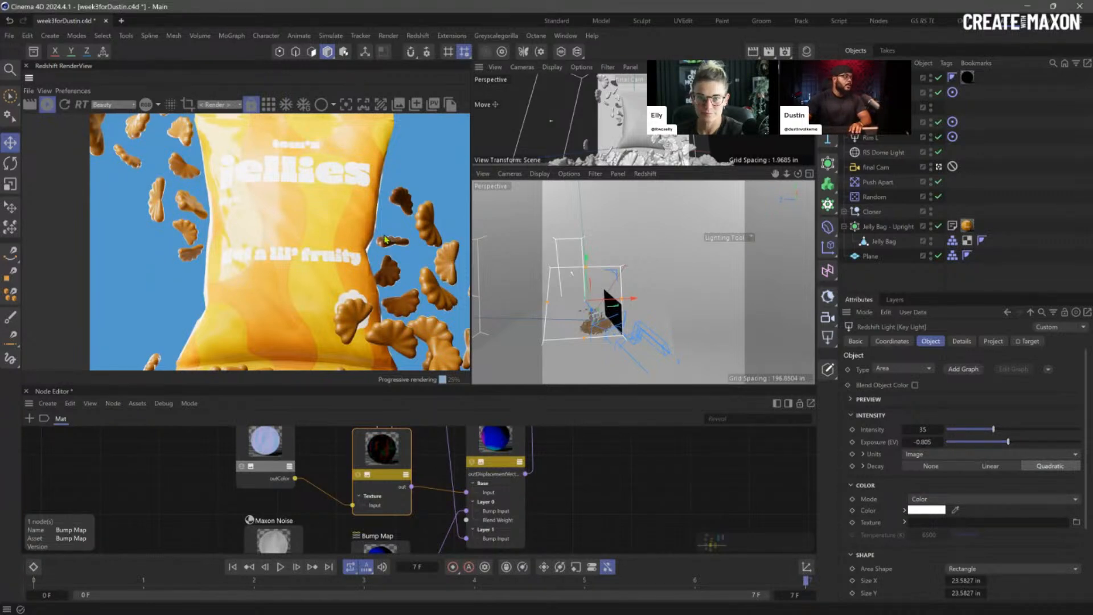
# Step: Enable Bokeh in the final Cam's optical depth of field settings
pyautogui.scroll(-3, 314, 193)
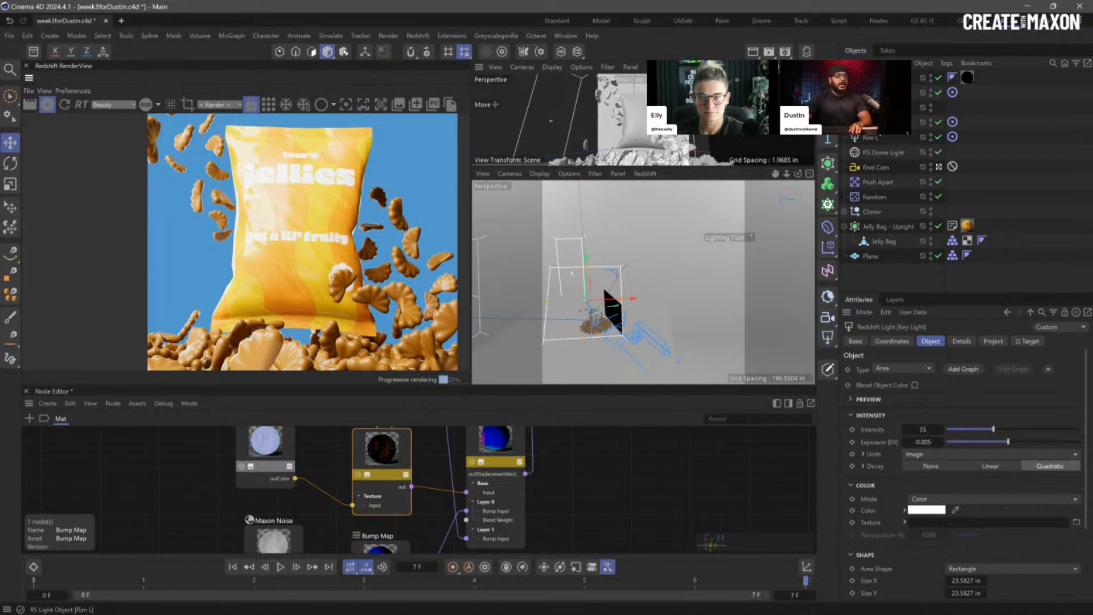
pyautogui.click(865, 170)
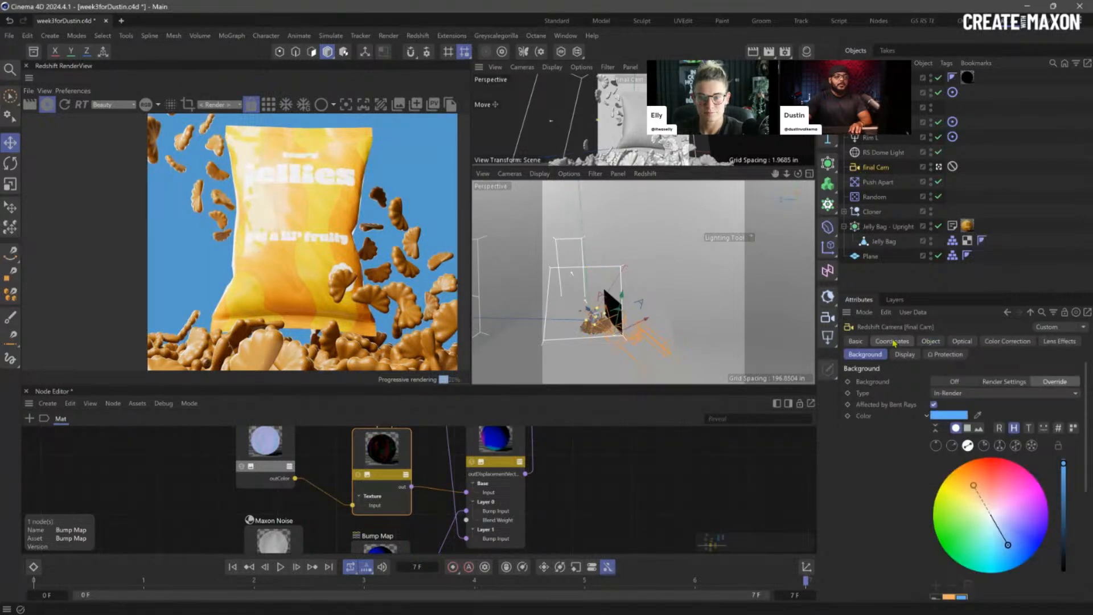
pyautogui.click(964, 342)
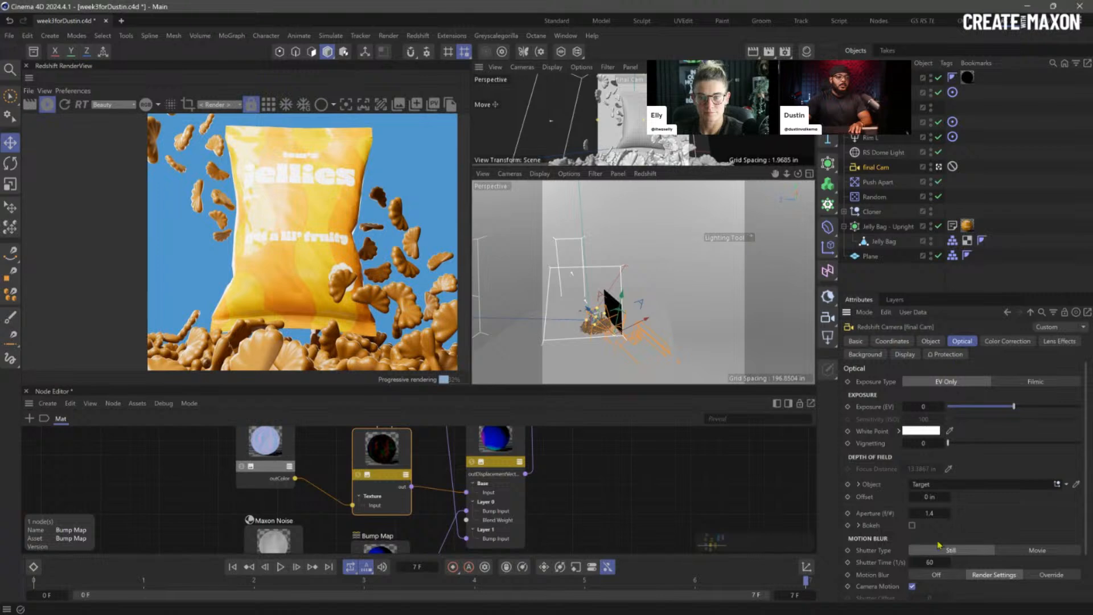
pyautogui.click(913, 525)
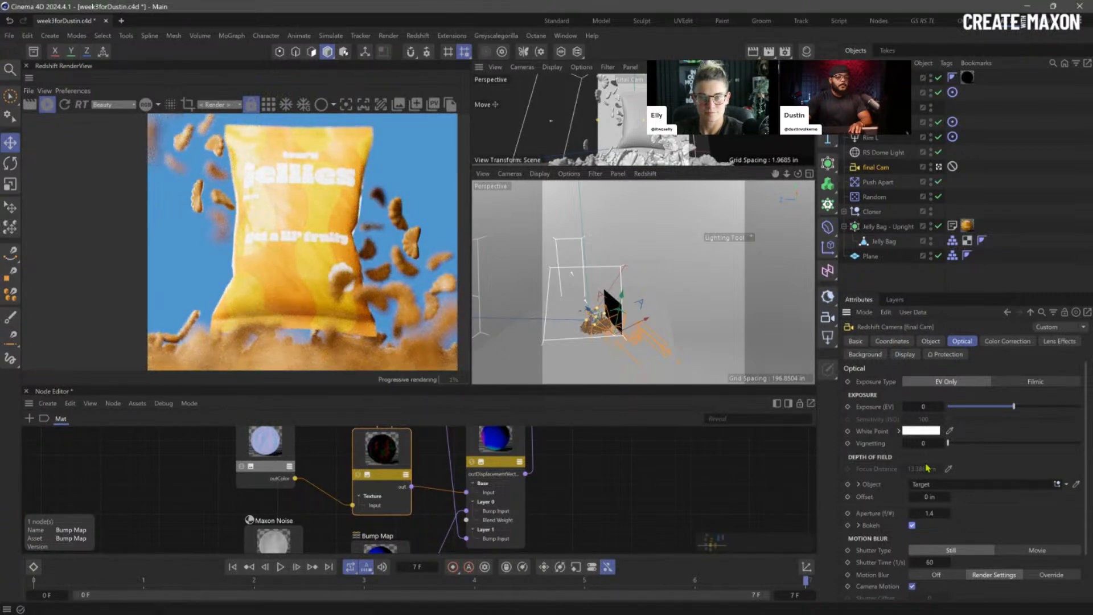
# Step: Set the final Cam's aperture to f/4 after trying 2.8
pyautogui.click(931, 513)
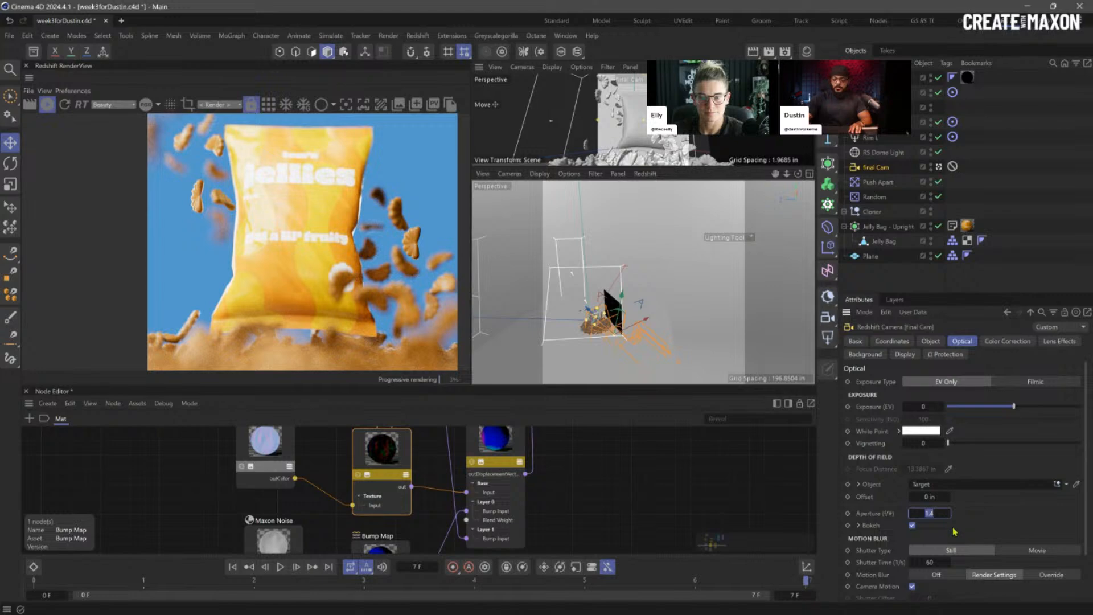
pyautogui.write('2.8')
pyautogui.press('Return')
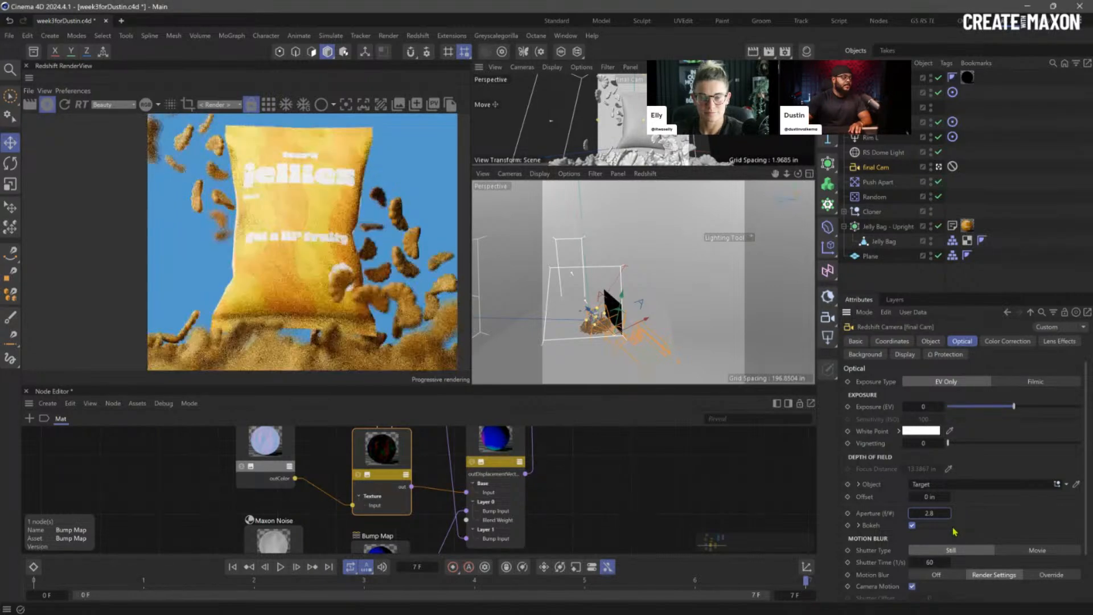
pyautogui.doubleClick(932, 514)
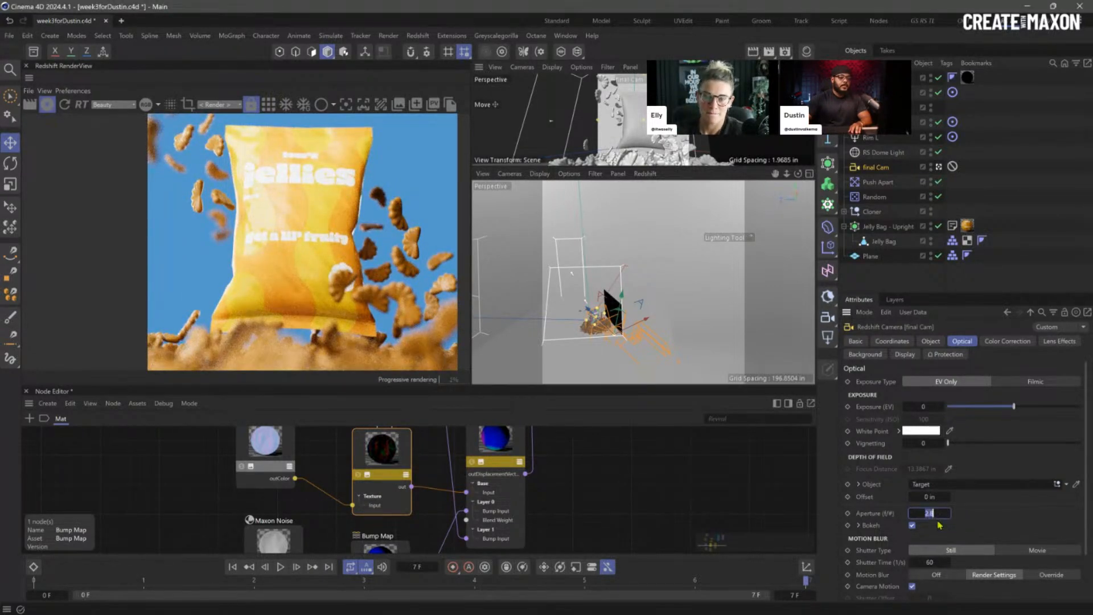
pyautogui.write('4')
pyautogui.press('Return')
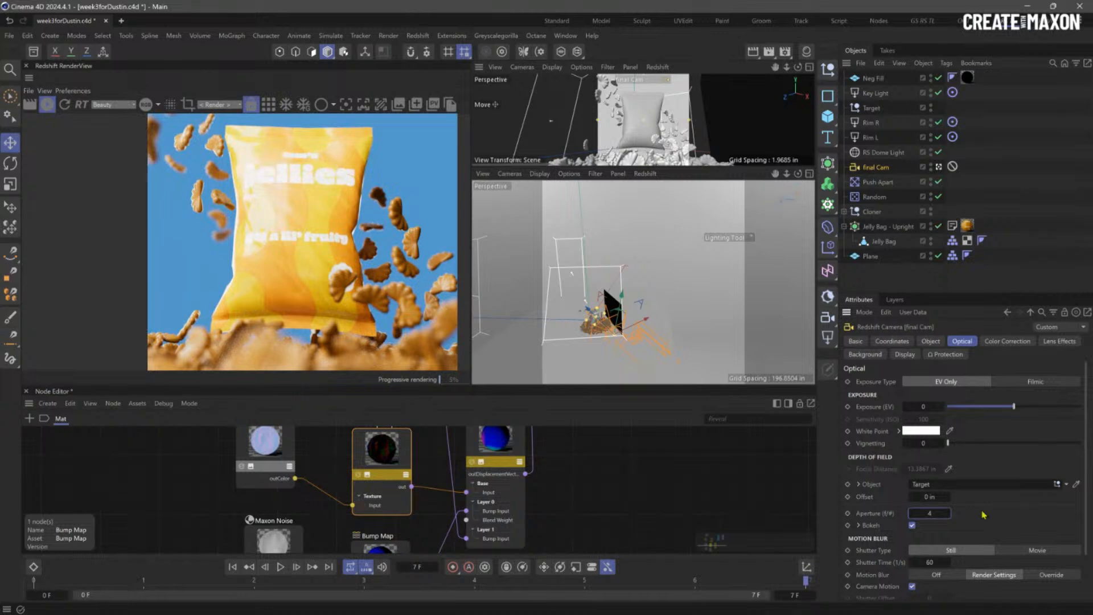
# Step: Expand the final Cam's Bokeh settings and examine the diaphragm, aspect and image options
pyautogui.scroll(-3, 1004, 519)
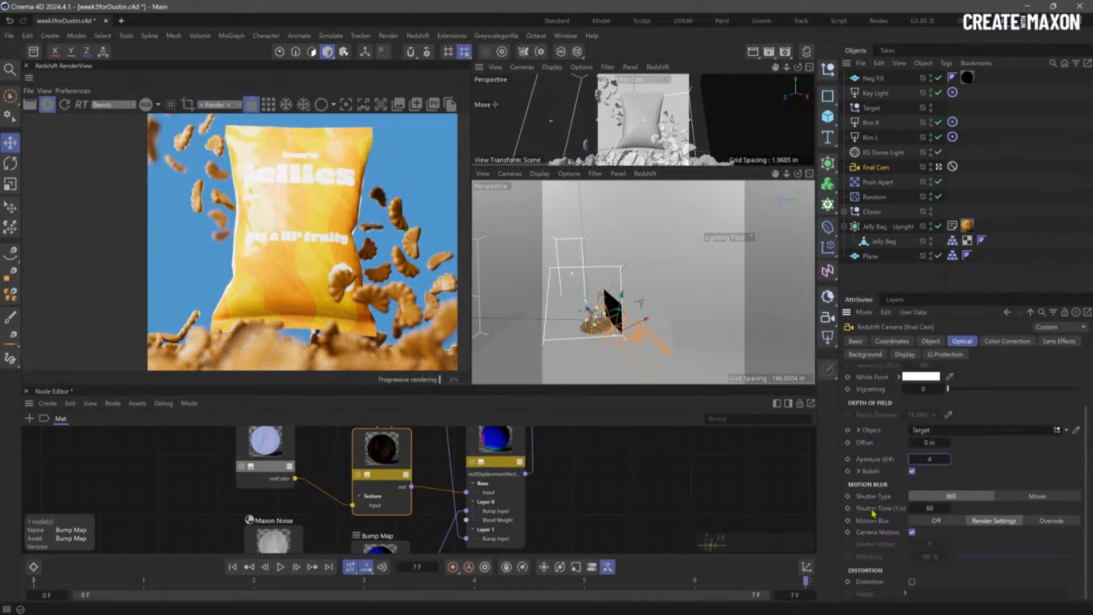
pyautogui.click(858, 471)
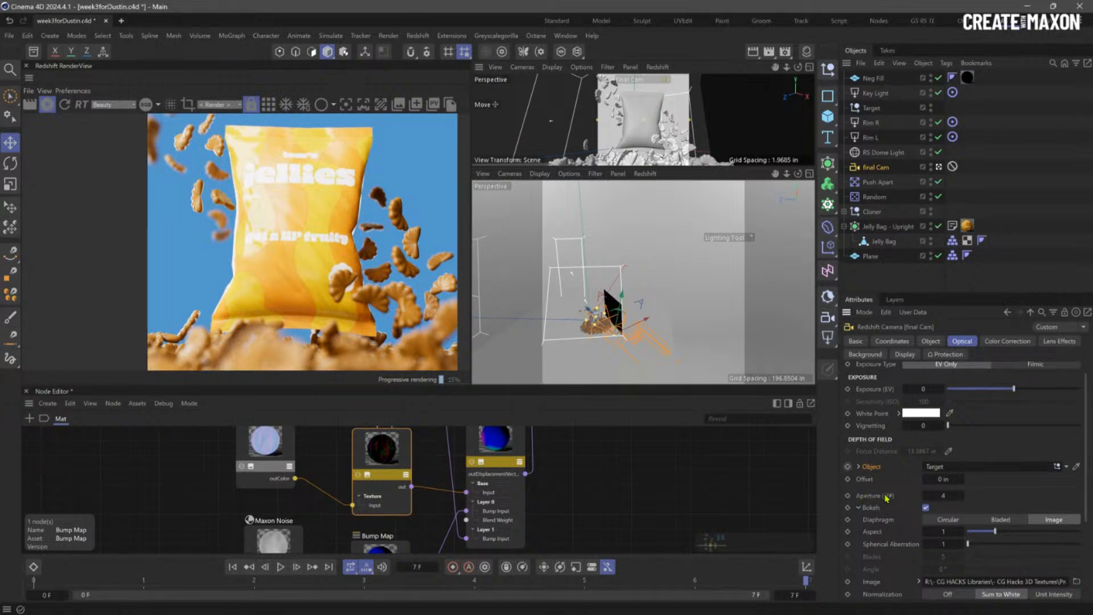
pyautogui.click(889, 469)
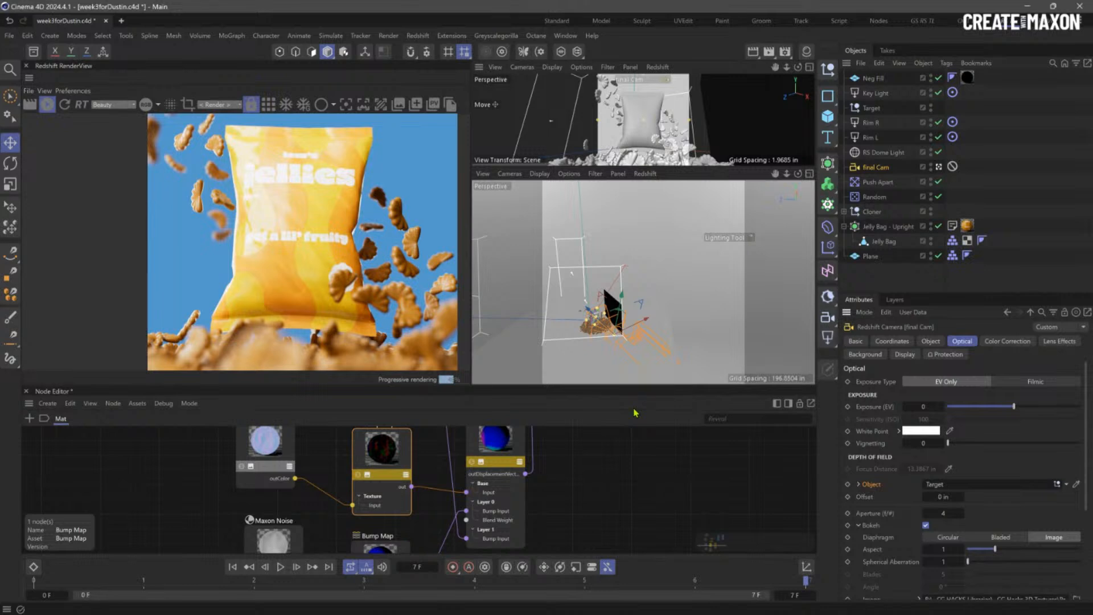
# Step: Show the scene's materials, select Gummy and collapse its Base, Reflection and Transmission properties to expose Subsurface
pyautogui.press('l')
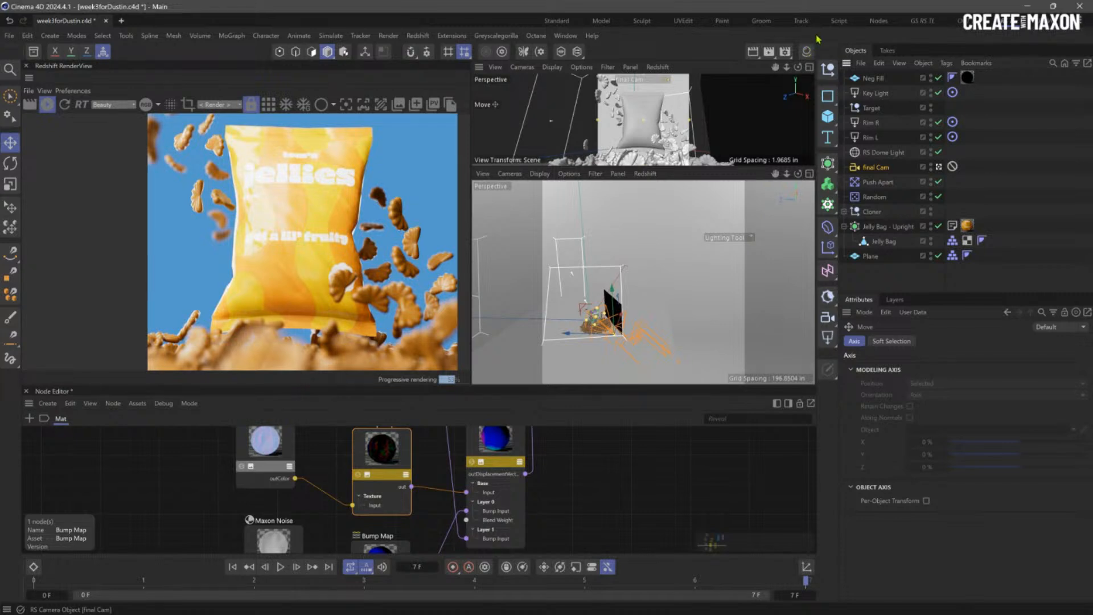
pyautogui.click(808, 52)
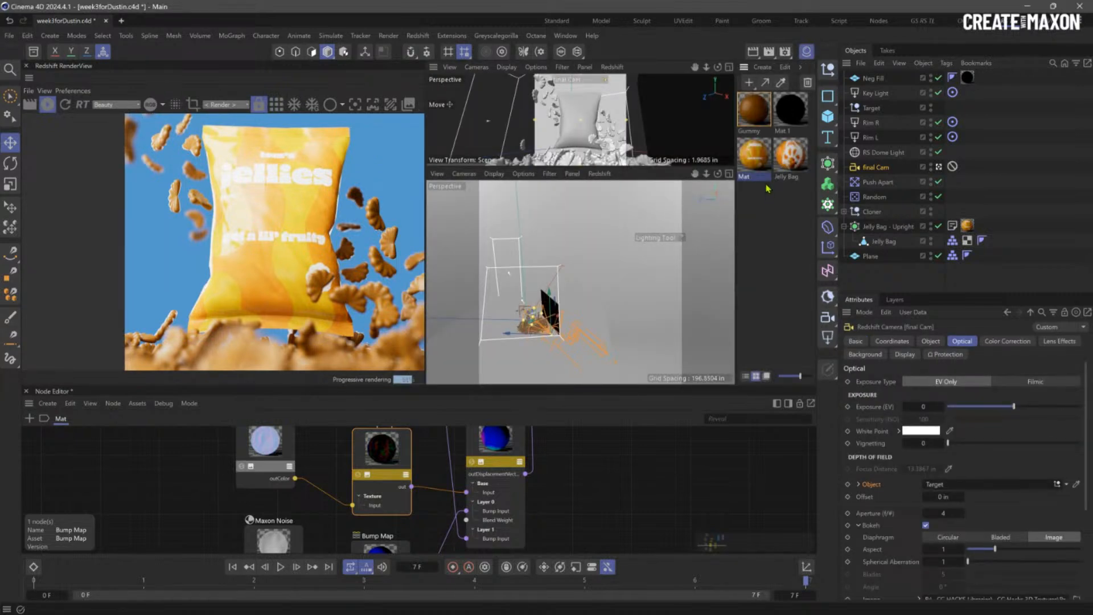
pyautogui.click(759, 122)
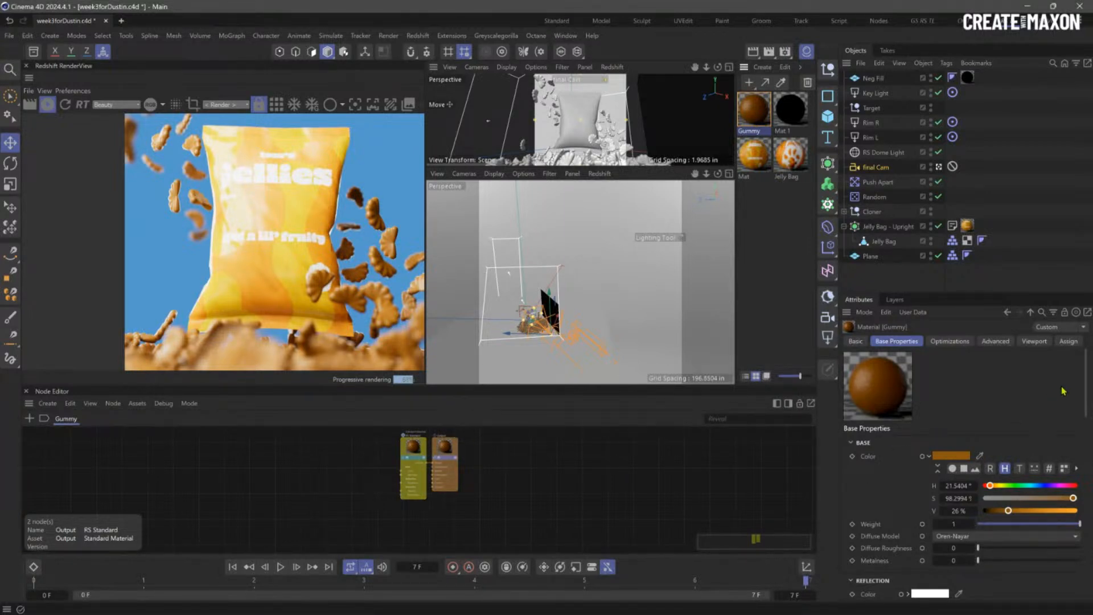
pyautogui.scroll(-3, 1088, 375)
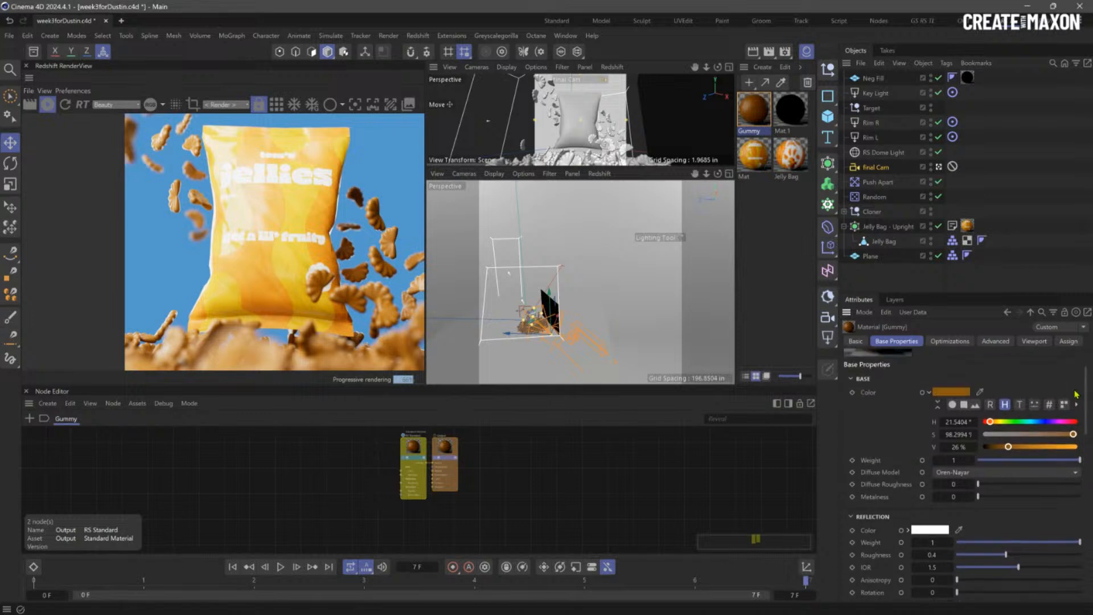
pyautogui.click(930, 393)
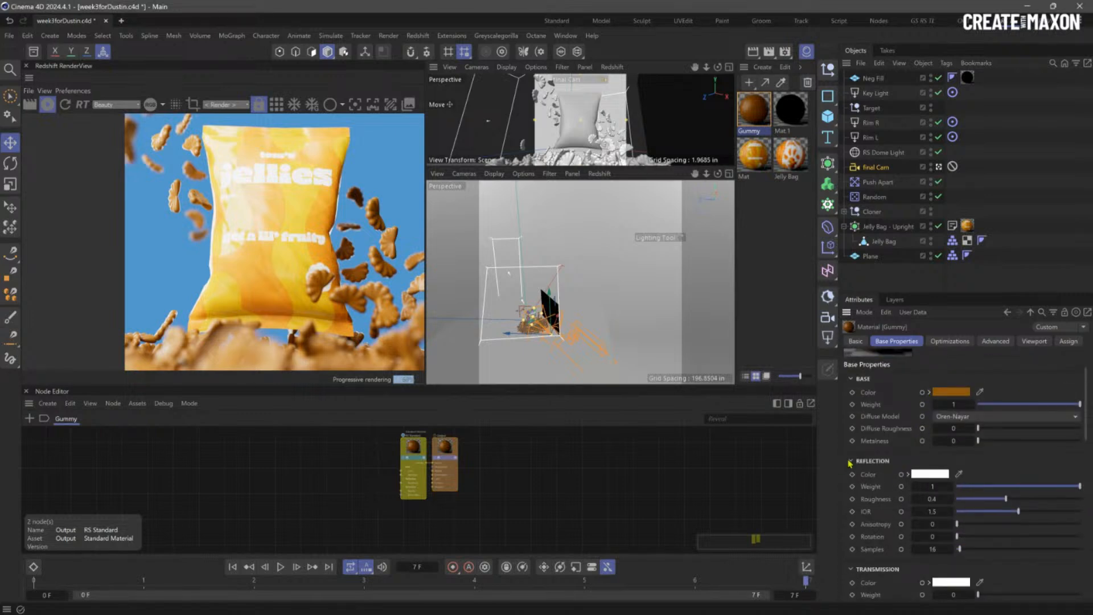
pyautogui.click(851, 460)
pyautogui.click(853, 476)
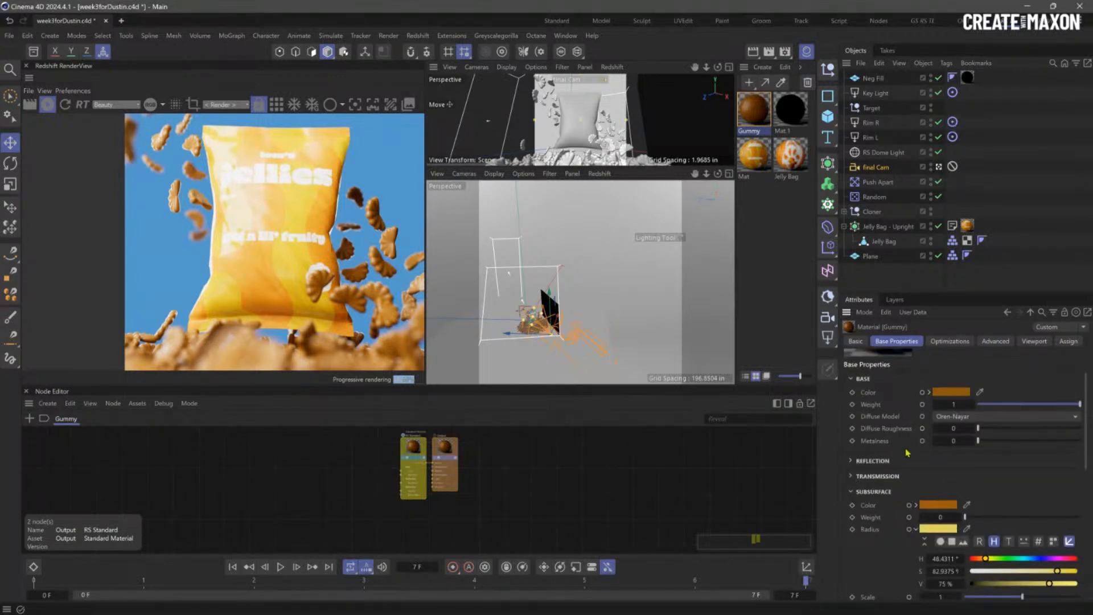
pyautogui.click(851, 380)
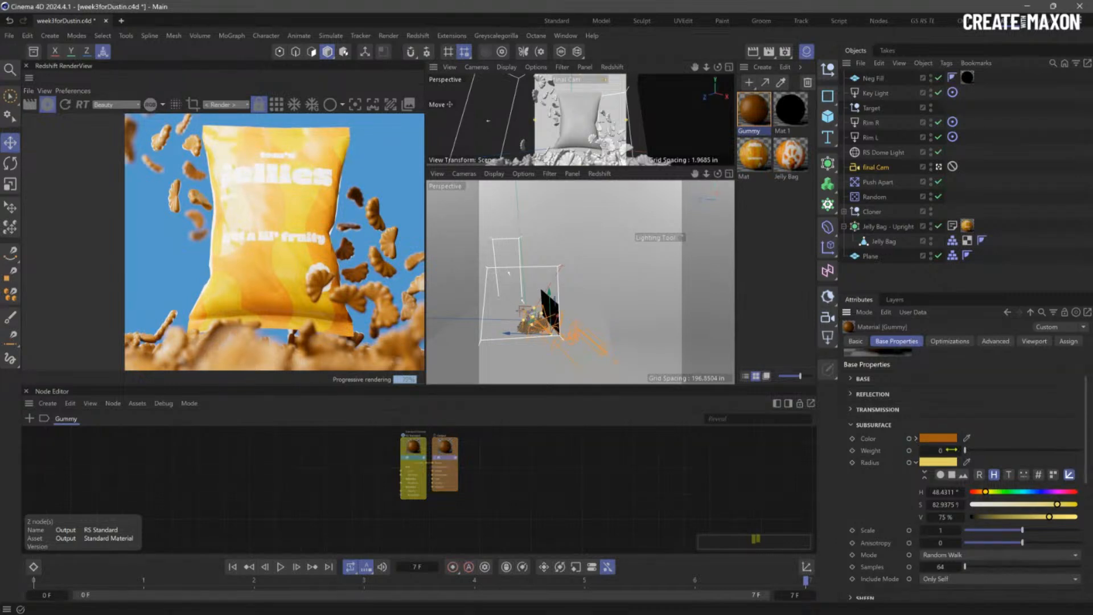
# Step: Set the Gummy material's subsurface weight to 1 and its radius hue to 57° after trying a blue 228°
pyautogui.moveTo(973, 456); pyautogui.dragTo(1082, 450)
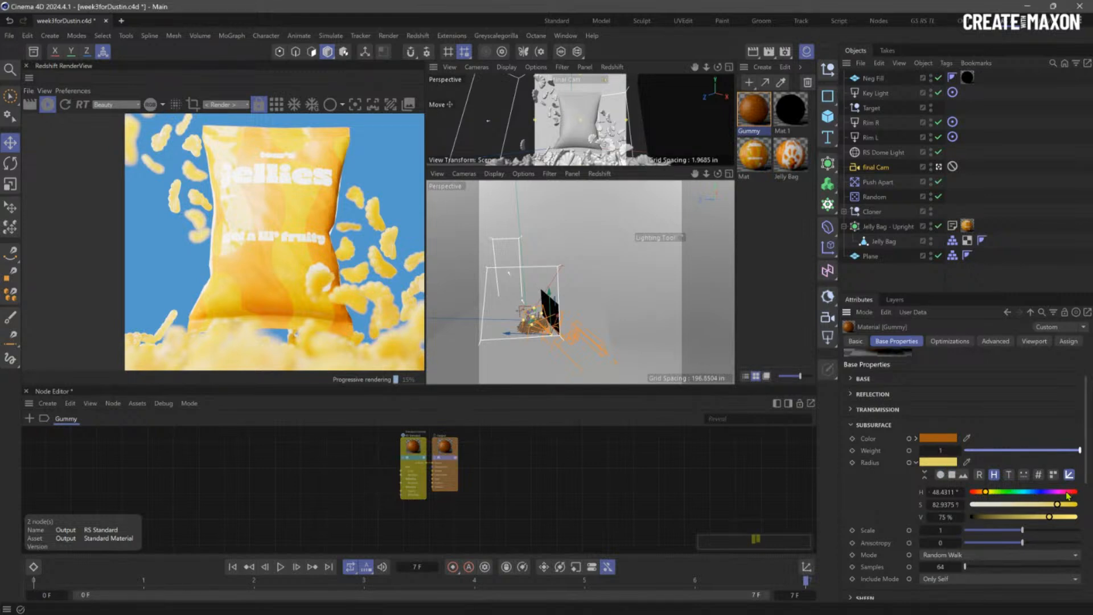
pyautogui.click(1038, 492)
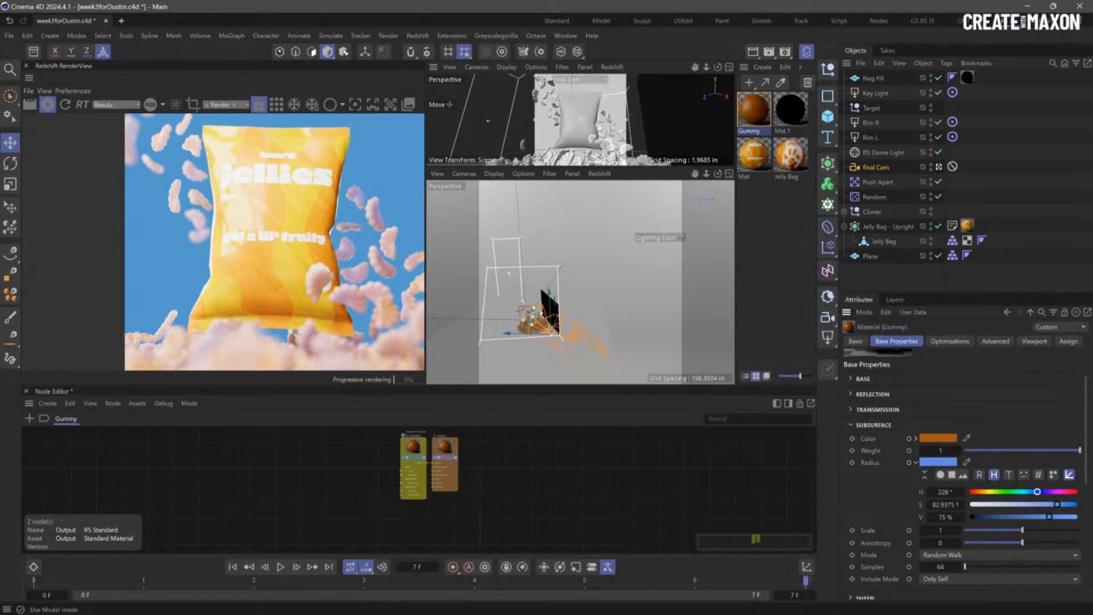
pyautogui.press('w')
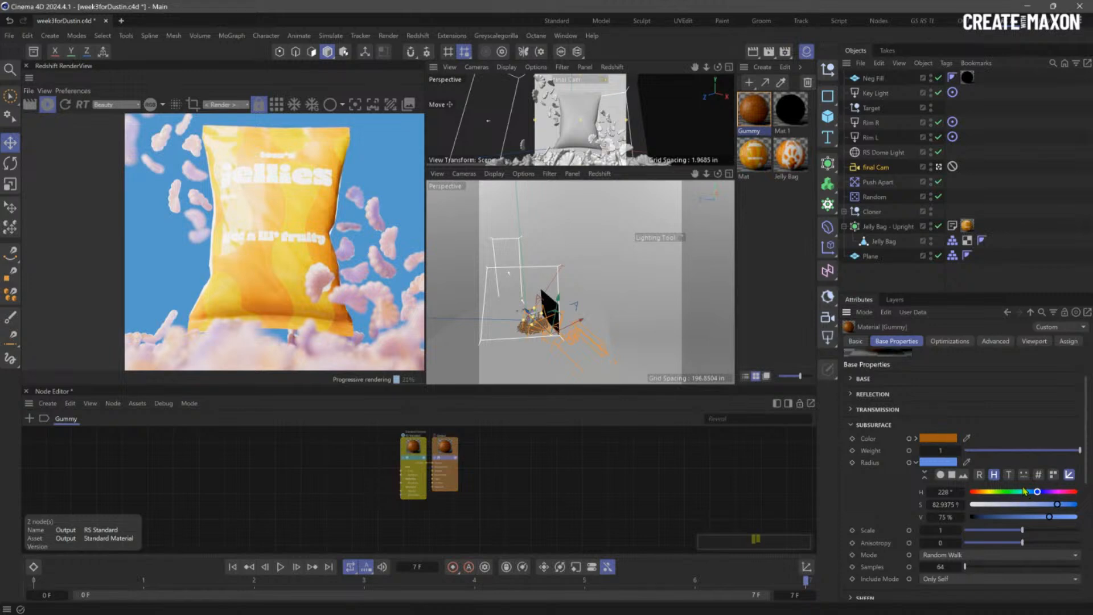
pyautogui.click(991, 492)
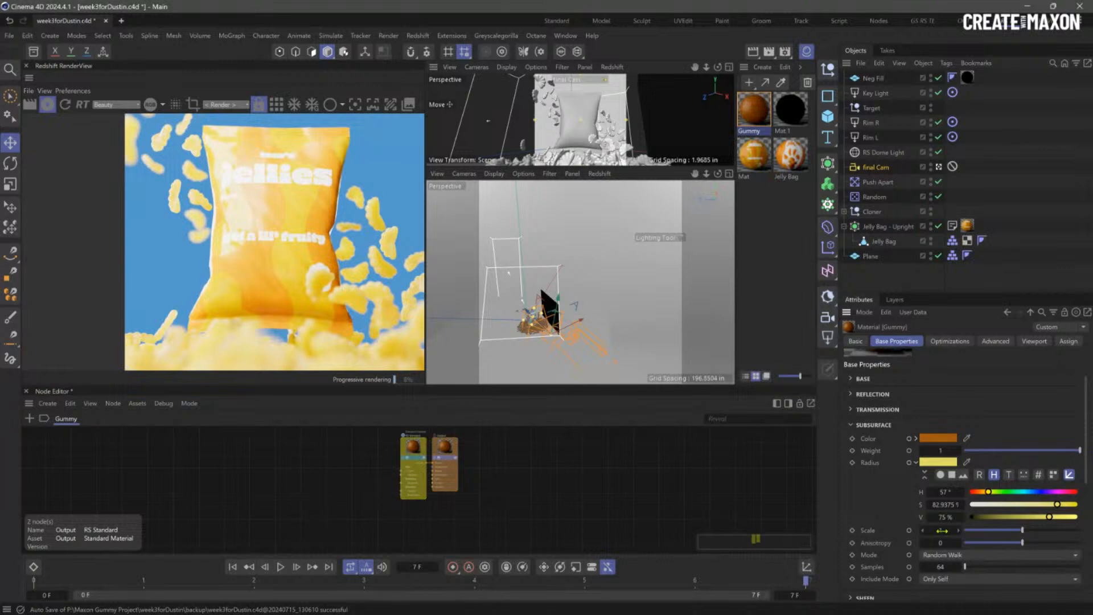
# Step: Set the Gummy material's subsurface scale to 0.1
pyautogui.click(942, 530)
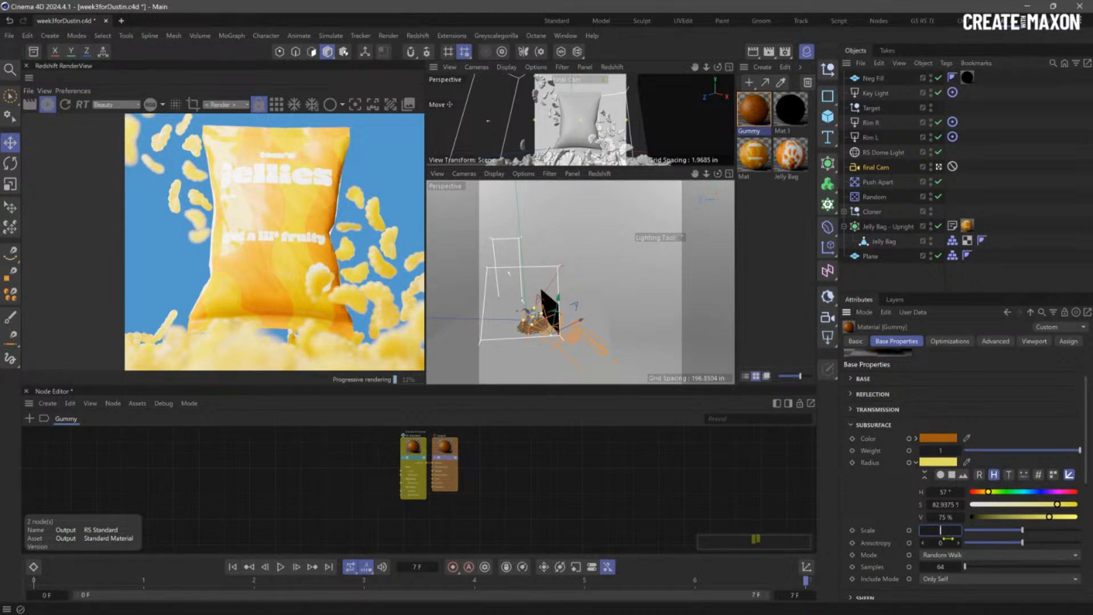
pyautogui.write('0.1')
pyautogui.press('Return')
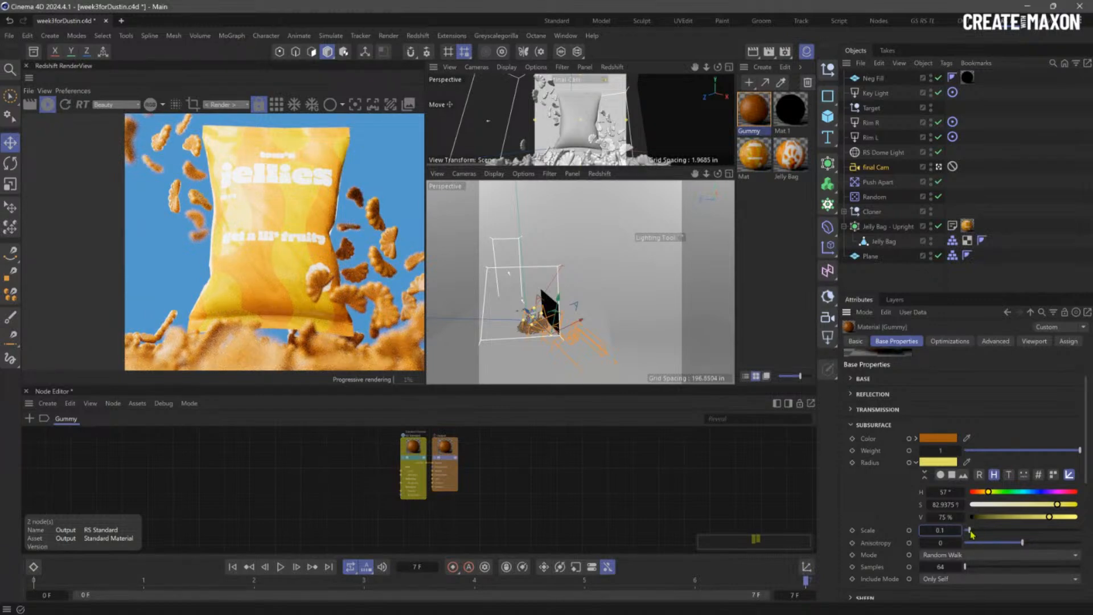
# Step: Set the Gummy material's subsurface scale to 0.5 after trying 0.22 and 0.308
pyautogui.moveTo(970, 529); pyautogui.dragTo(979, 530)
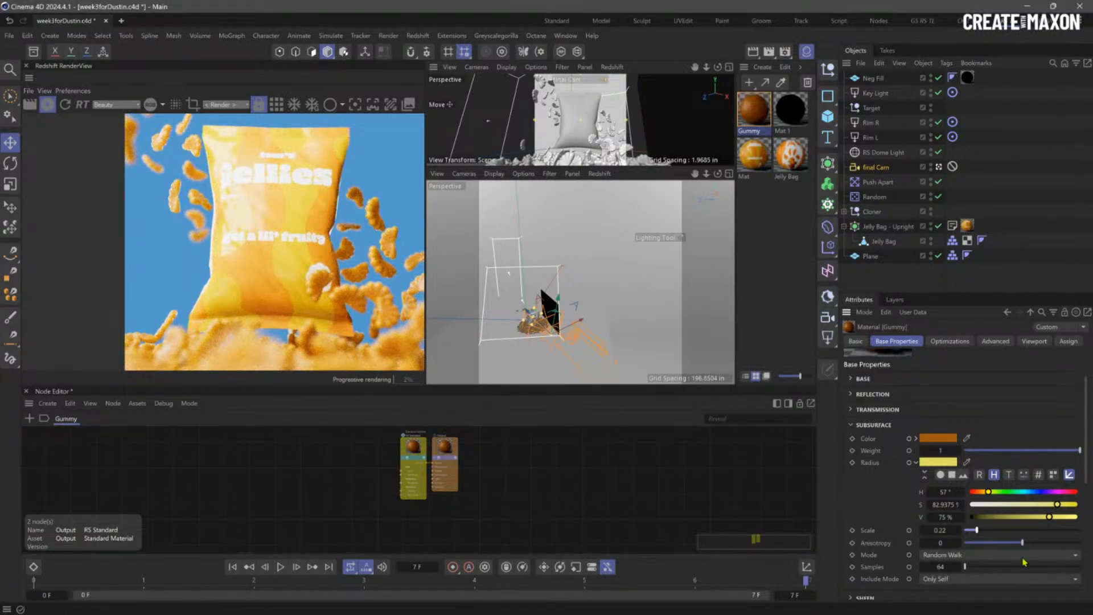
pyautogui.moveTo(984, 533); pyautogui.dragTo(982, 534)
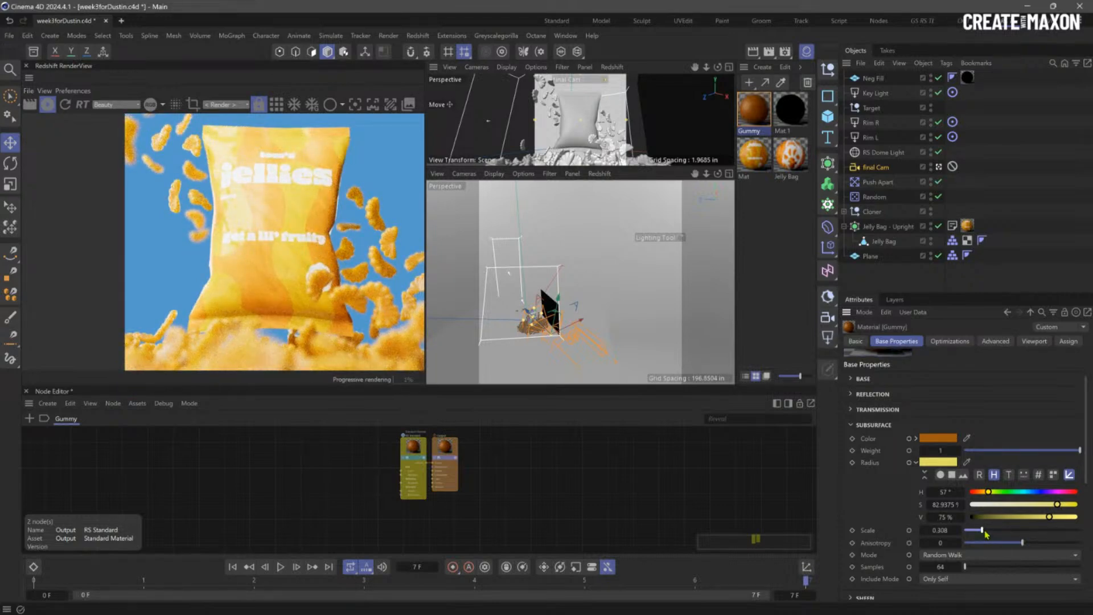
pyautogui.click(939, 530)
pyautogui.press('BackSpace')
pyautogui.write('0.5')
pyautogui.press('Return')
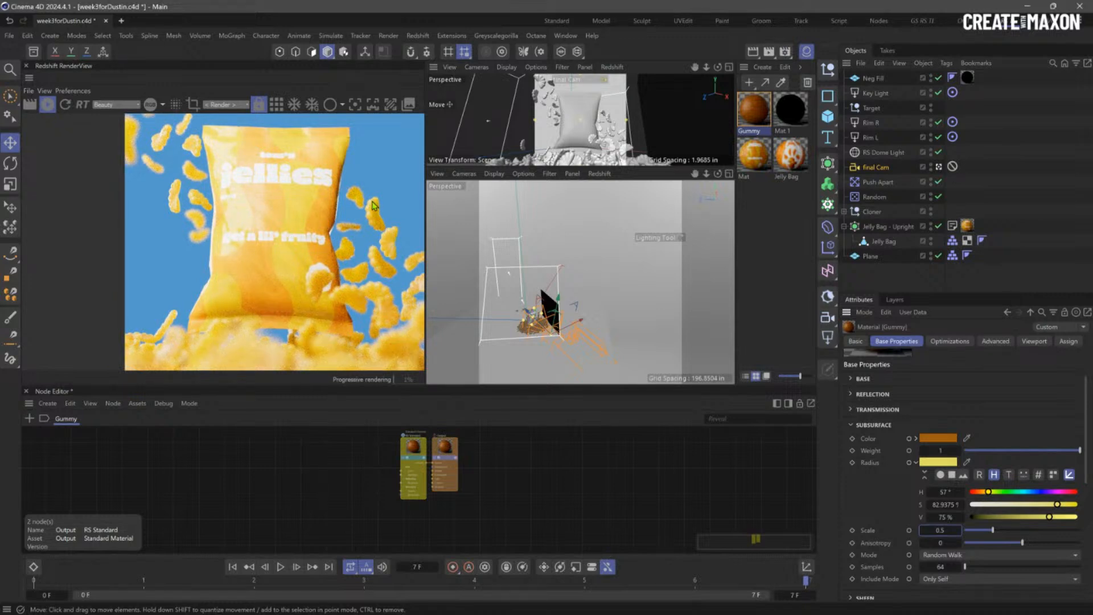
# Step: Turn off Bokeh on the final Cam and inspect the floating gummies and the bag's lower edge up close in the render
pyautogui.scroll(4, 379, 214)
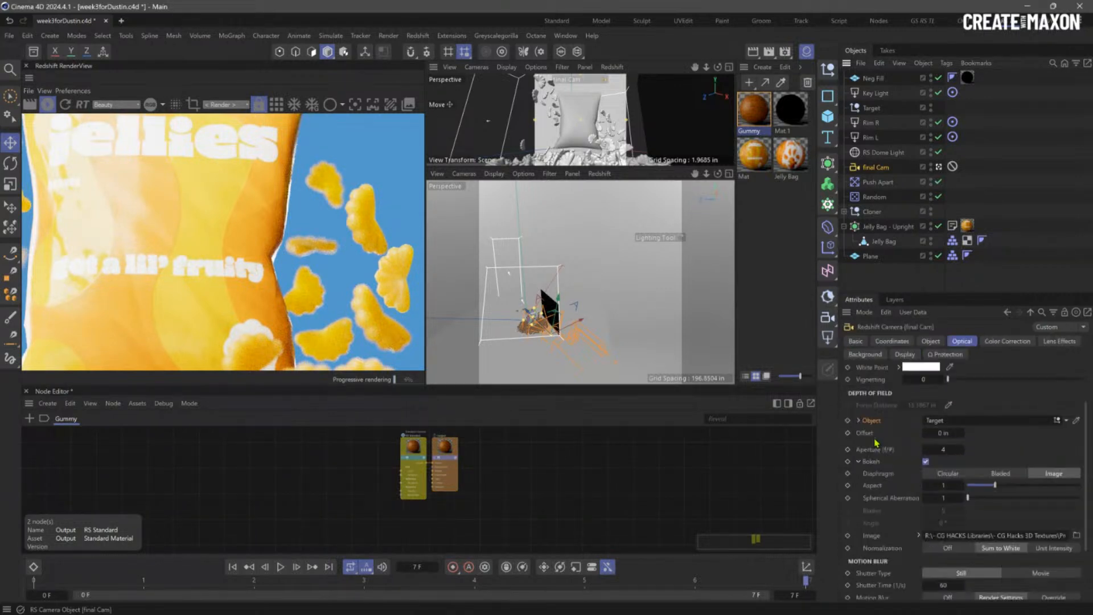
pyautogui.click(926, 462)
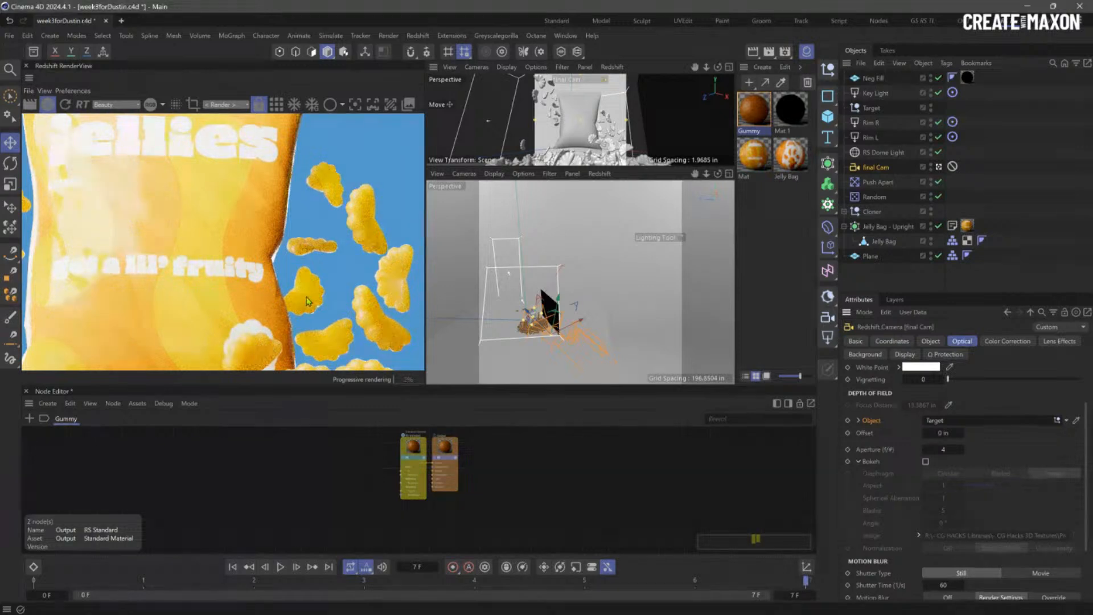
pyautogui.moveTo(306, 302); pyautogui.dragTo(272, 214, button='middle')
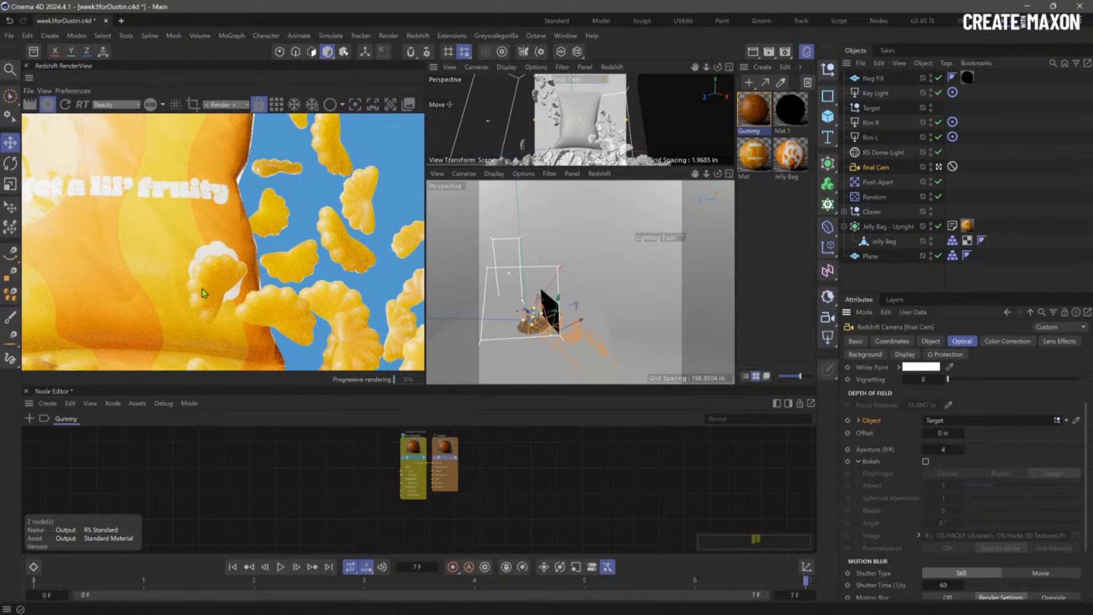
pyautogui.scroll(4, 204, 300)
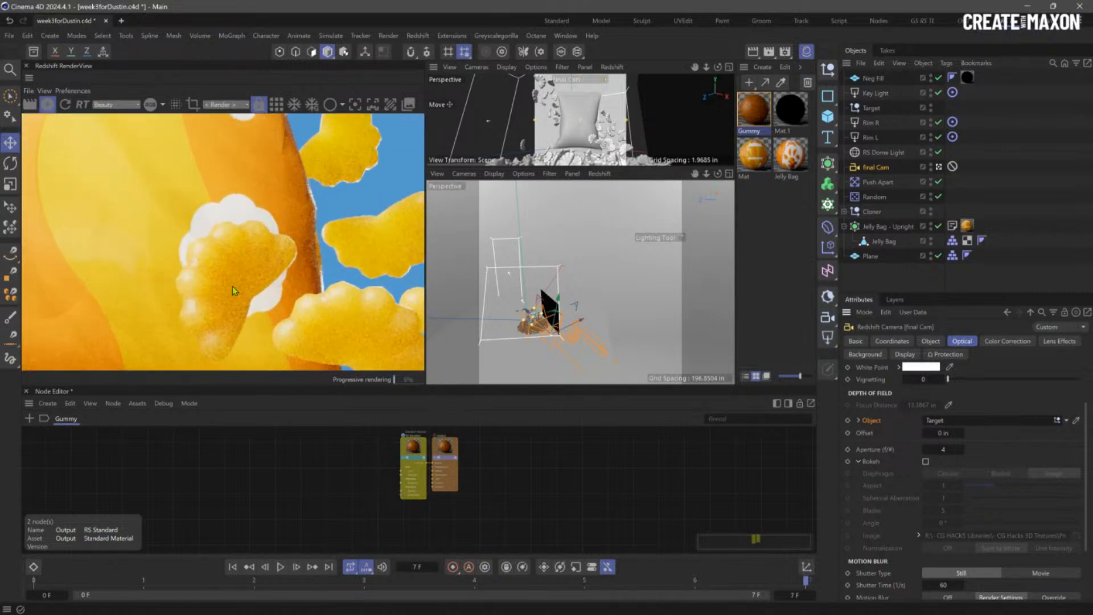
pyautogui.moveTo(238, 287); pyautogui.dragTo(289, 245, button='middle')
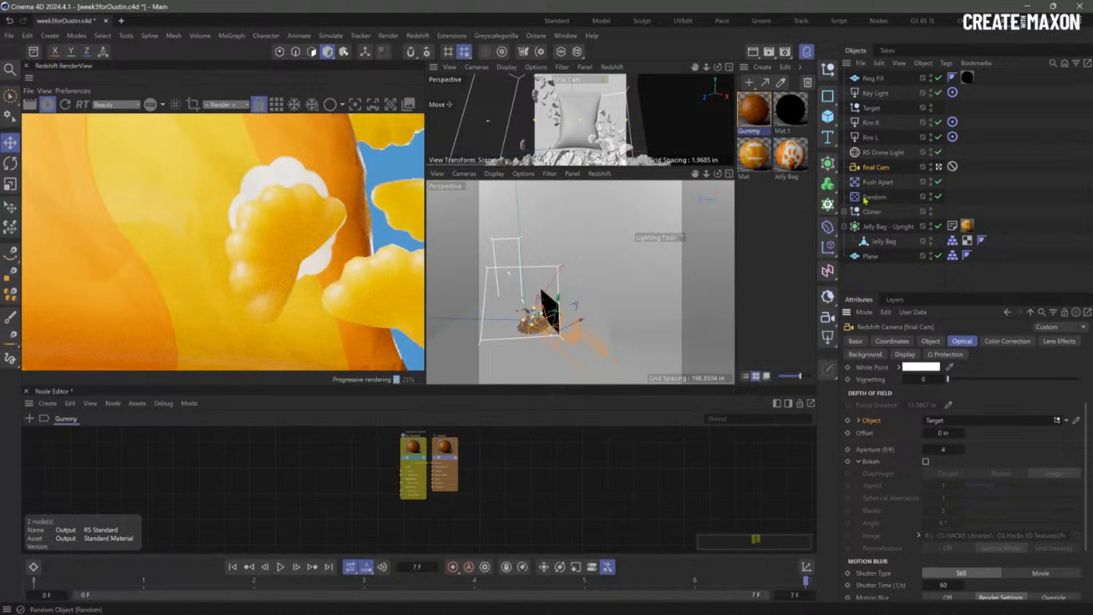
# Step: Darken the Gummy material's subsurface color to a value of 9%
pyautogui.click(755, 110)
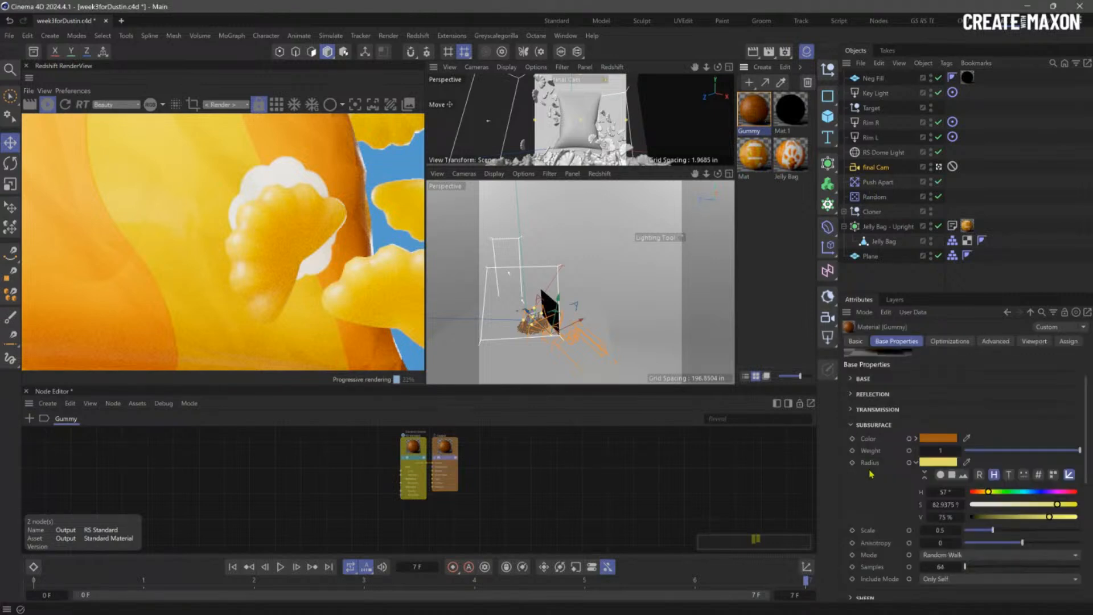
pyautogui.click(938, 438)
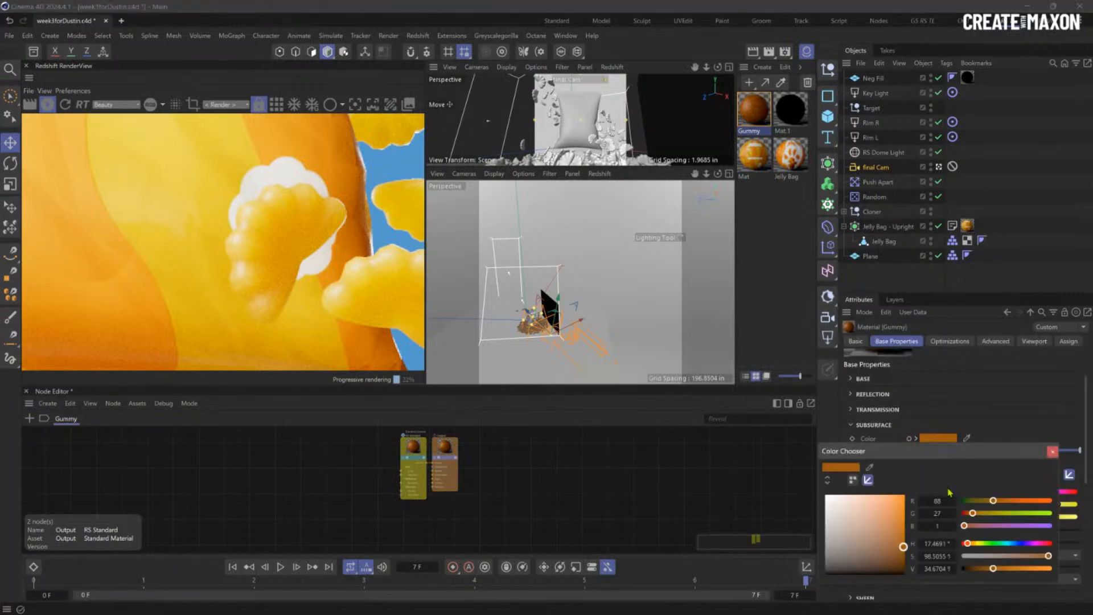
pyautogui.click(972, 569)
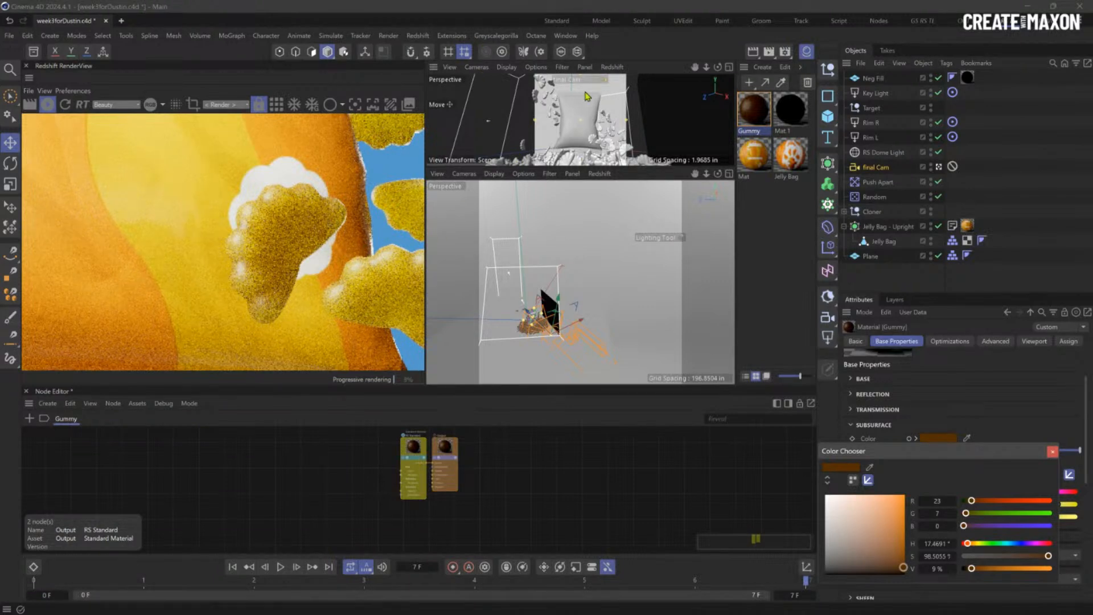
pyautogui.click(786, 53)
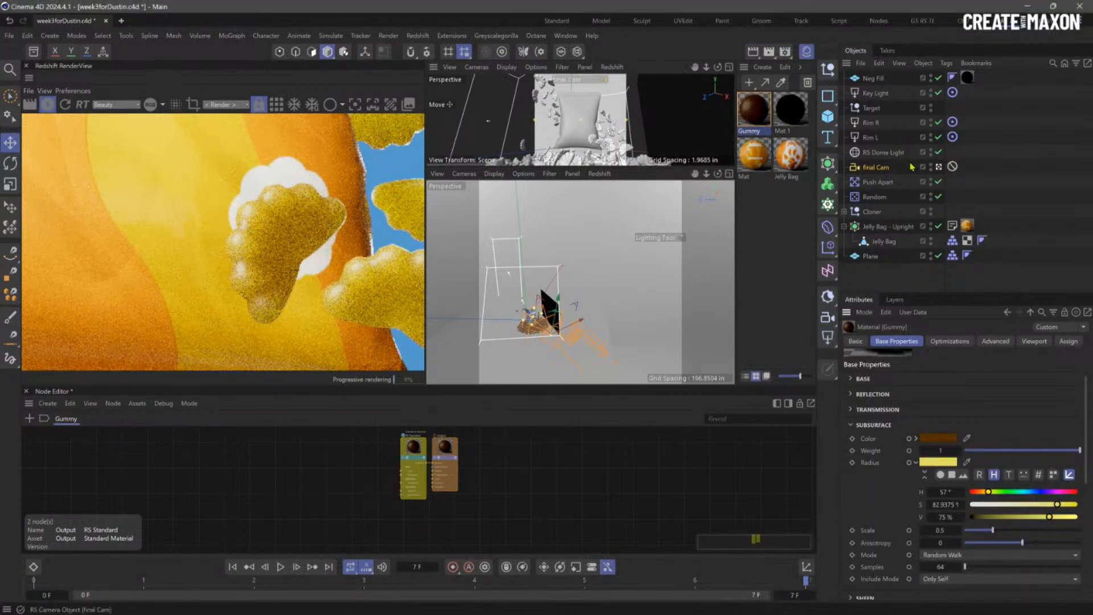
# Step: Leave the final Cam view, frame a single gummy close up with the default camera and examine its rendered surface
pyautogui.click(939, 167)
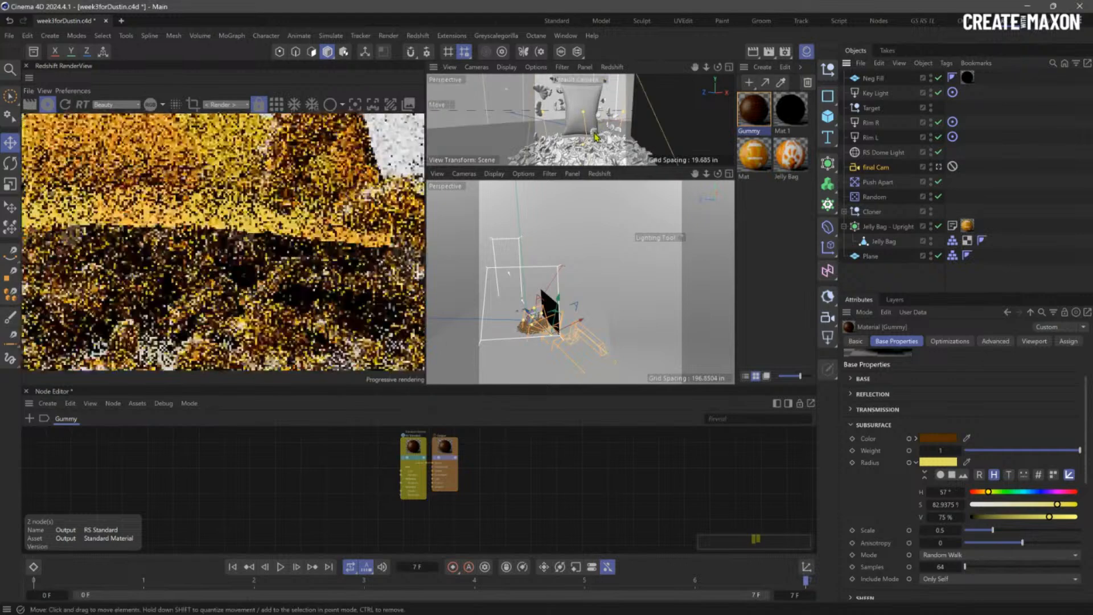
pyautogui.click(596, 135)
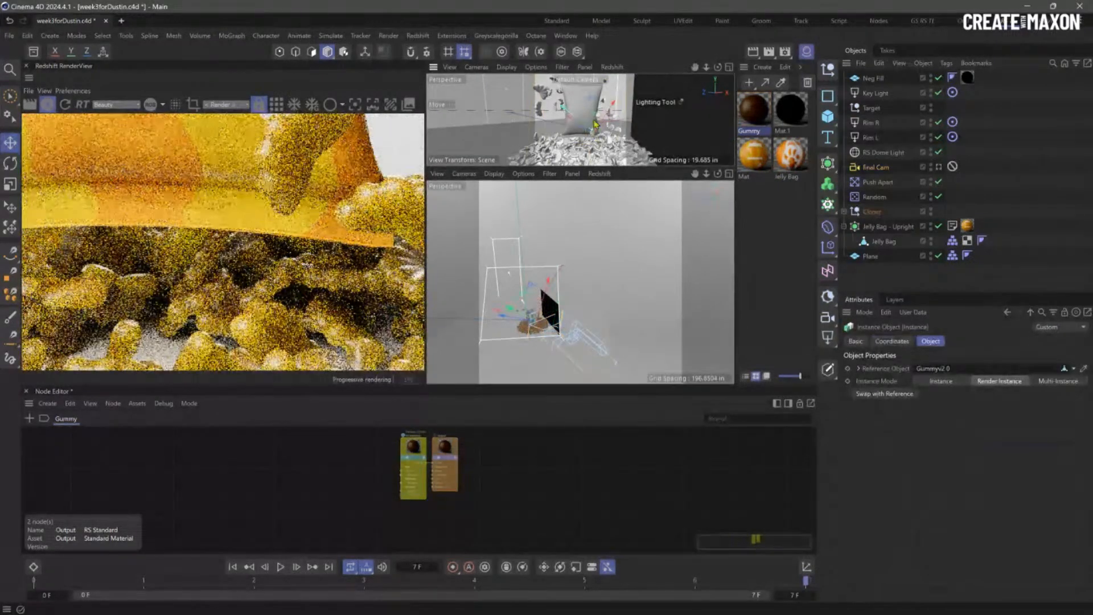
pyautogui.keyDown('alt'); pyautogui.moveTo(595, 135); pyautogui.dragTo(582, 144); pyautogui.keyUp('alt')
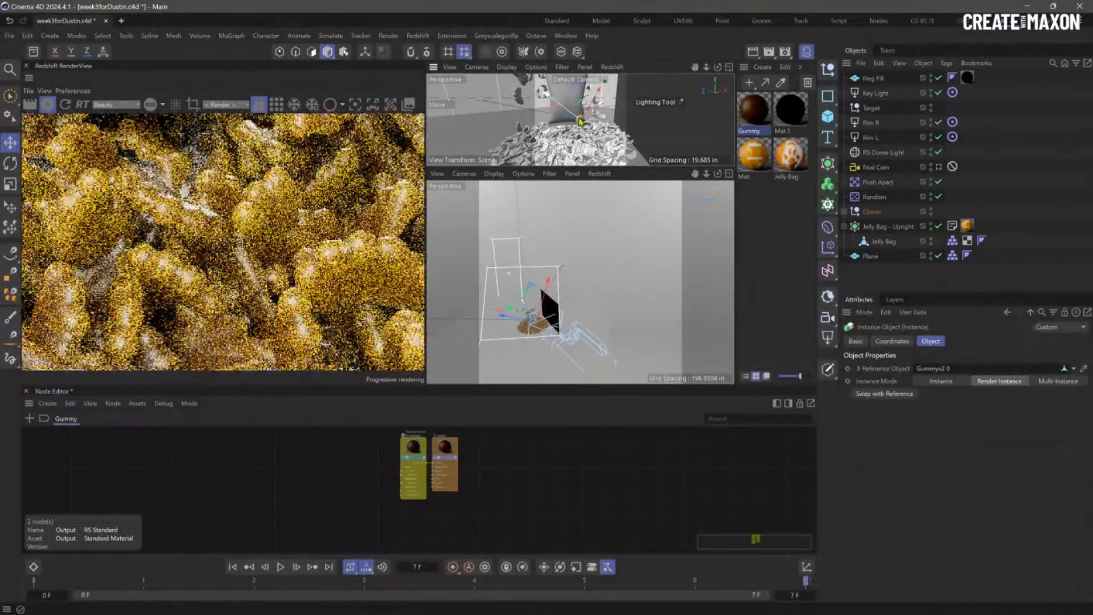
pyautogui.scroll(5, 580, 129)
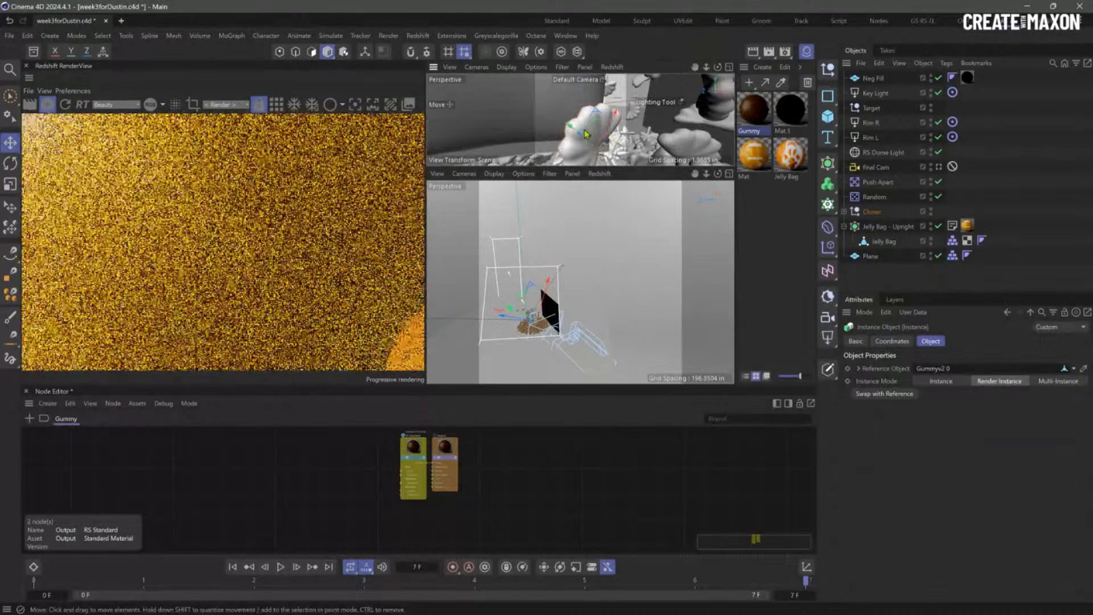
pyautogui.keyDown('alt'); pyautogui.moveTo(580, 128); pyautogui.dragTo(584, 114); pyautogui.keyUp('alt')
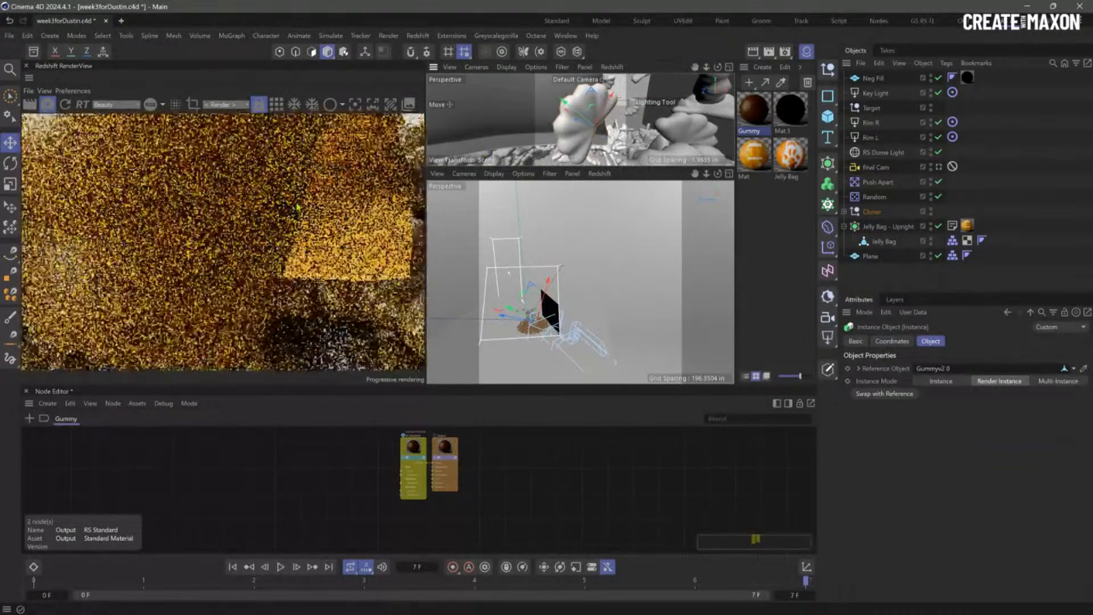
pyautogui.scroll(-3, 286, 192)
pyautogui.moveTo(285, 174); pyautogui.dragTo(289, 251)
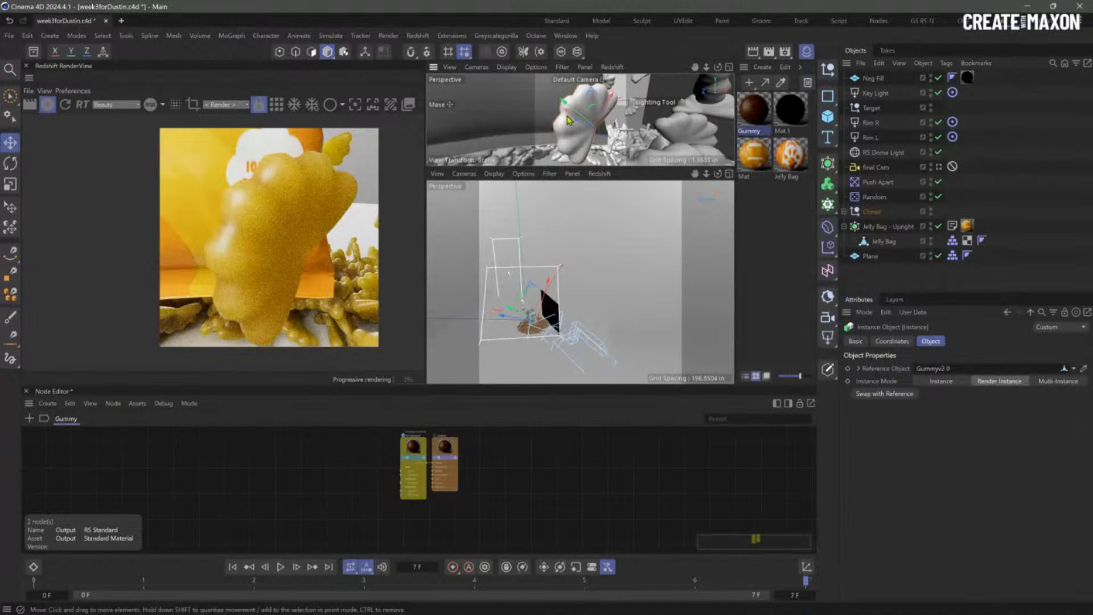
pyautogui.moveTo(587, 121)
pyautogui.keyDown('alt'); pyautogui.mouseDown()
pyautogui.moveTo(590, 141)
pyautogui.moveTo(581, 130)
pyautogui.mouseUp(); pyautogui.keyUp('alt')
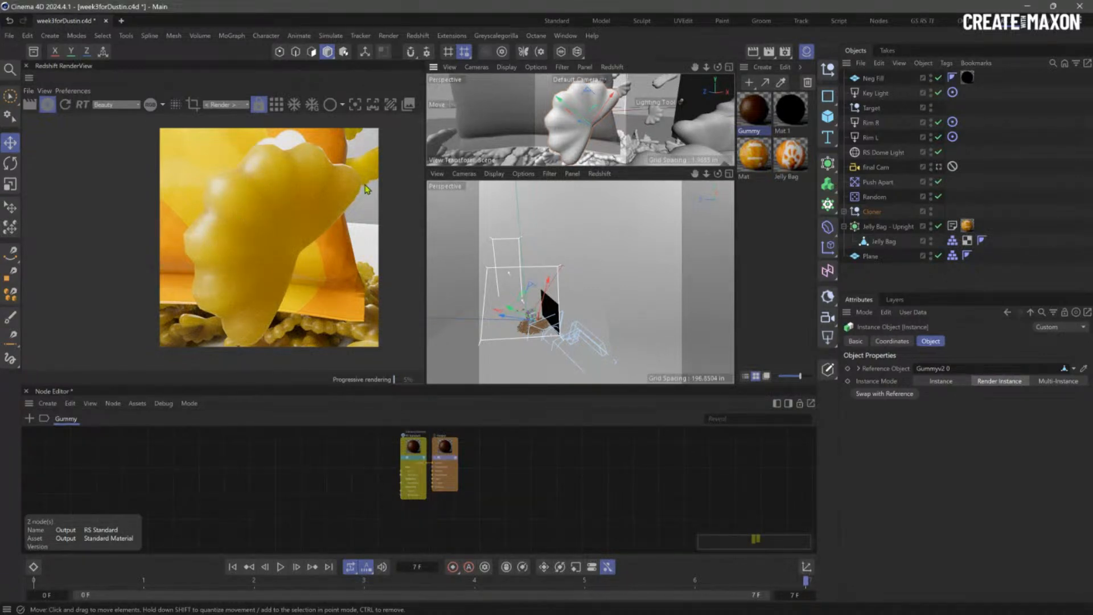
# Step: Expand the Subsurface settings of Gummy's RS Standard node and set the subsurface color's value to 38% after trying 100%
pyautogui.click(415, 450)
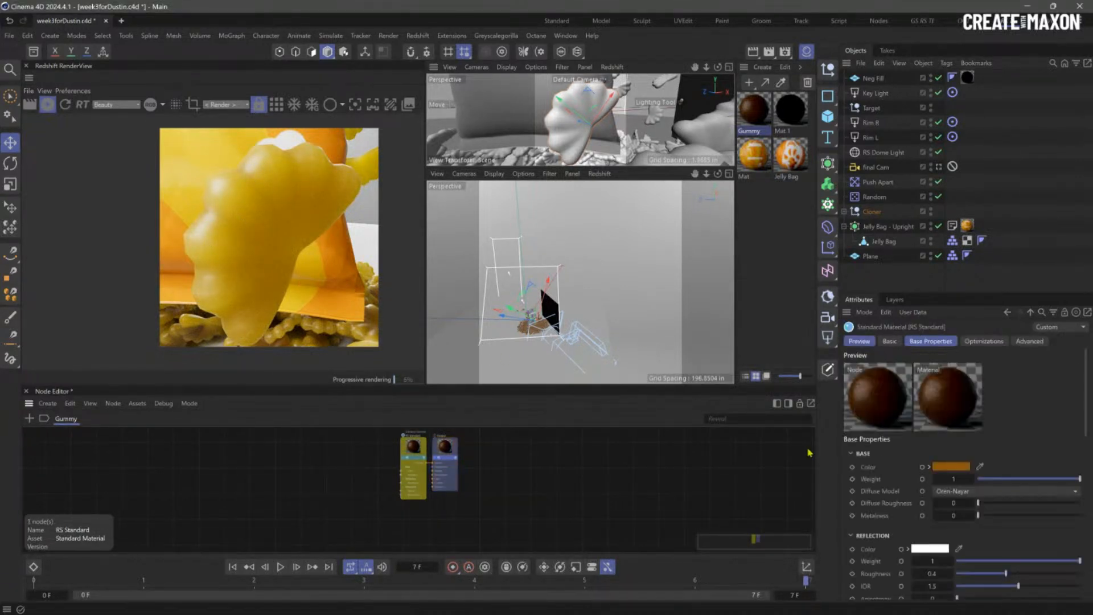
pyautogui.scroll(-5, 874, 467)
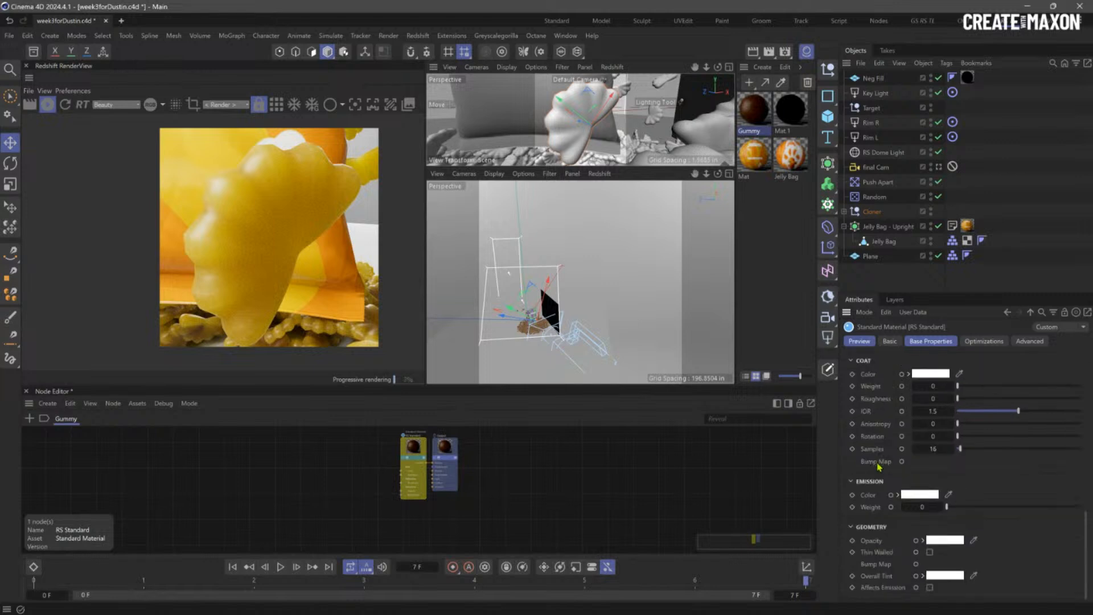
pyautogui.scroll(5, 883, 467)
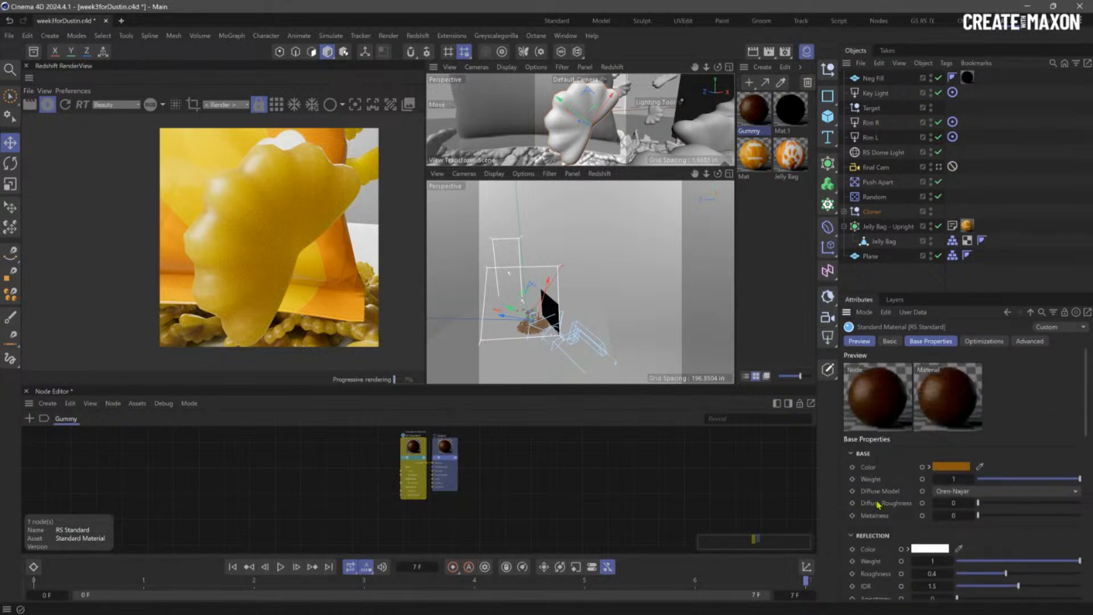
pyautogui.scroll(-15, 879, 504)
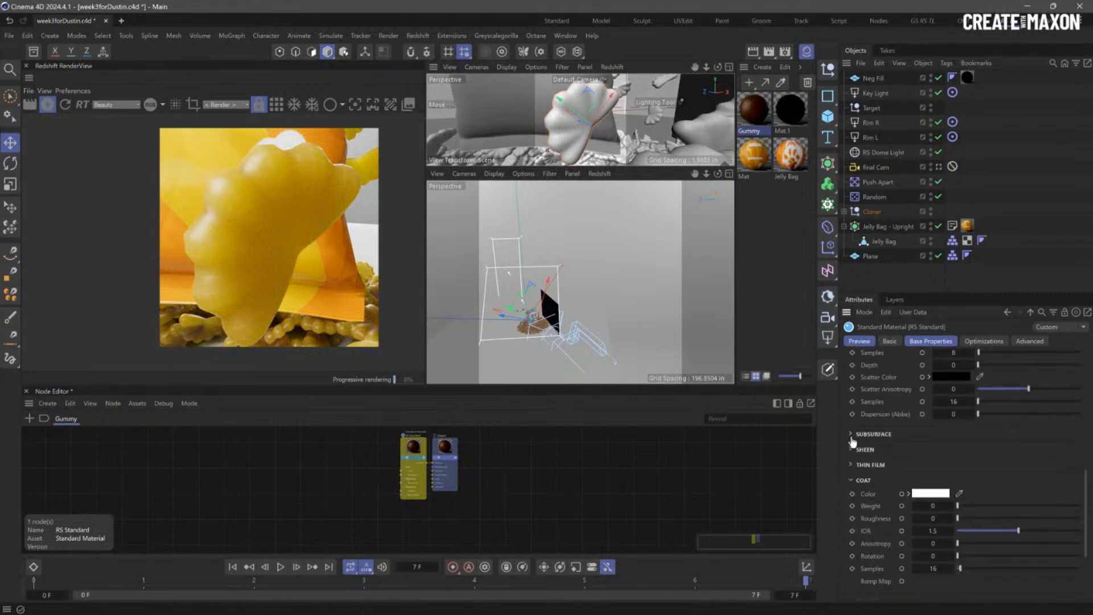
pyautogui.click(852, 435)
pyautogui.click(939, 447)
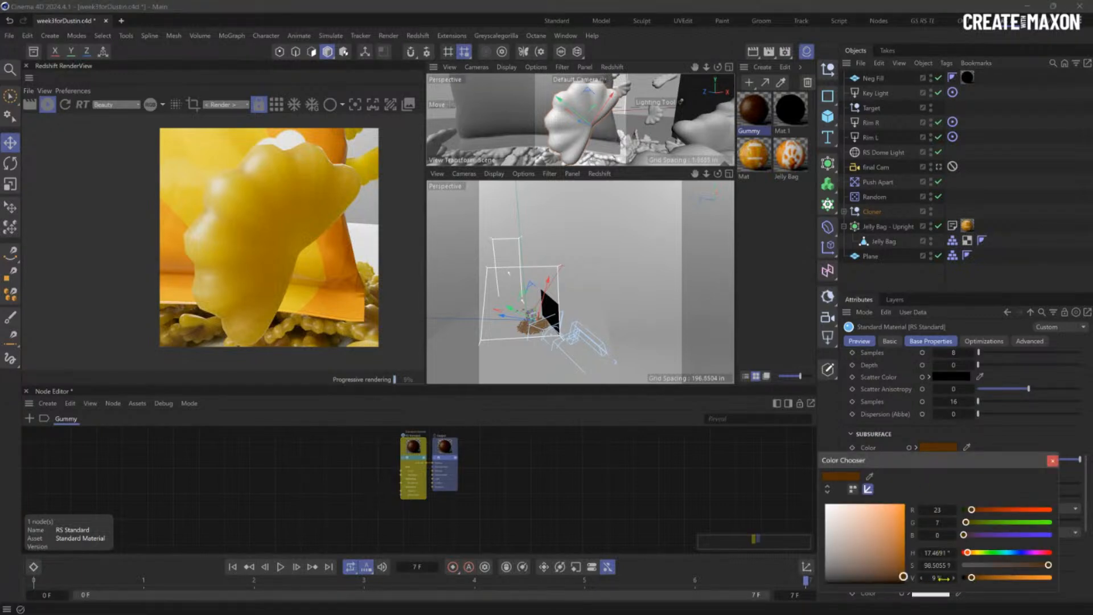
pyautogui.click(1049, 579)
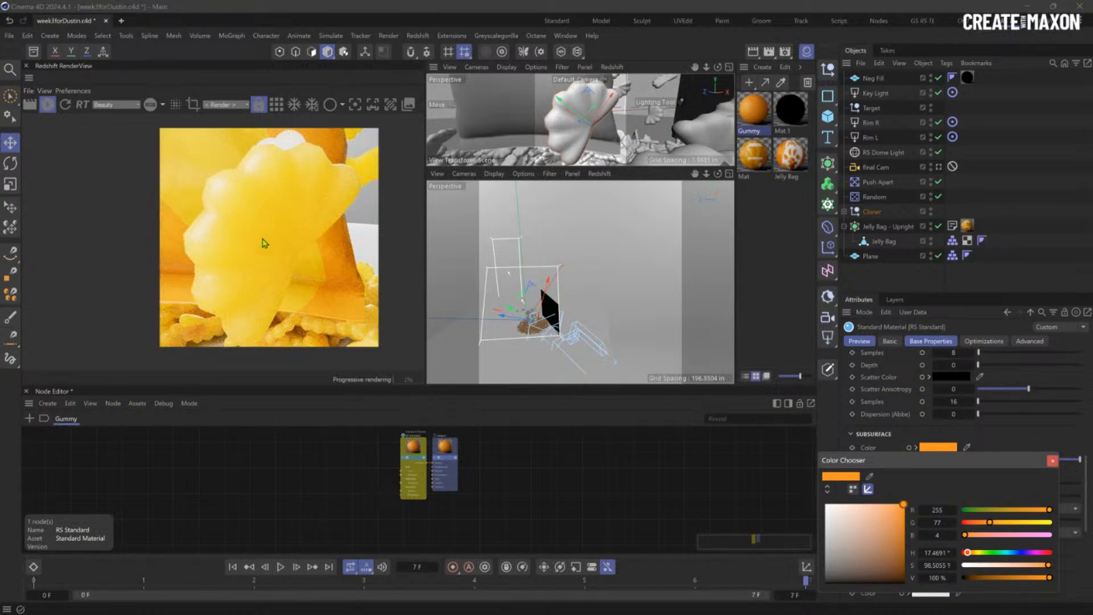
pyautogui.click(998, 578)
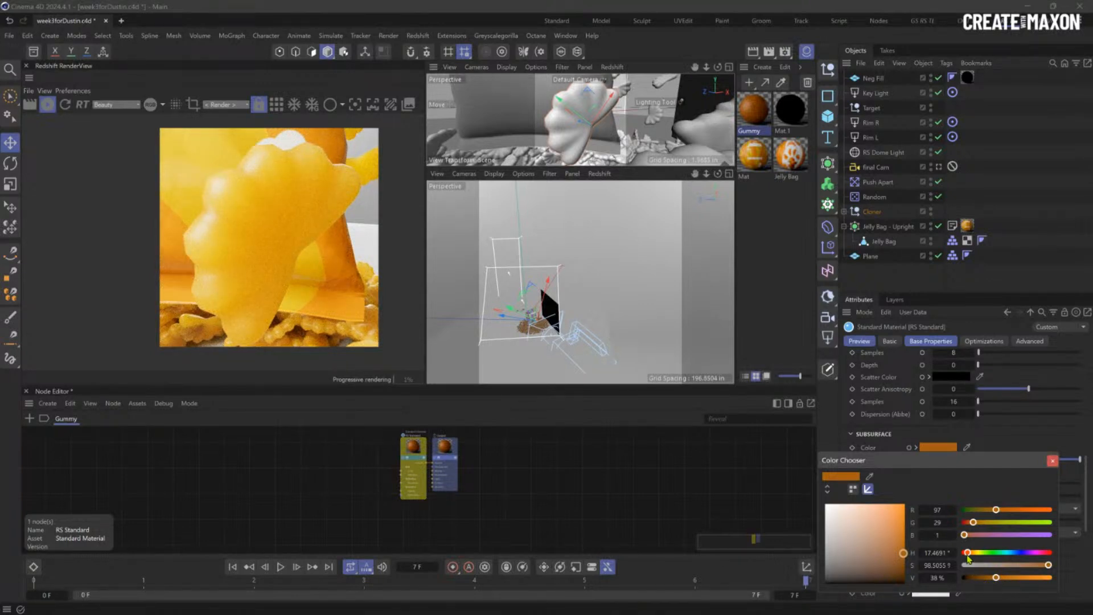
# Step: Shift the Gummy's subsurface color hue to 13° and close the color chooser
pyautogui.click(967, 553)
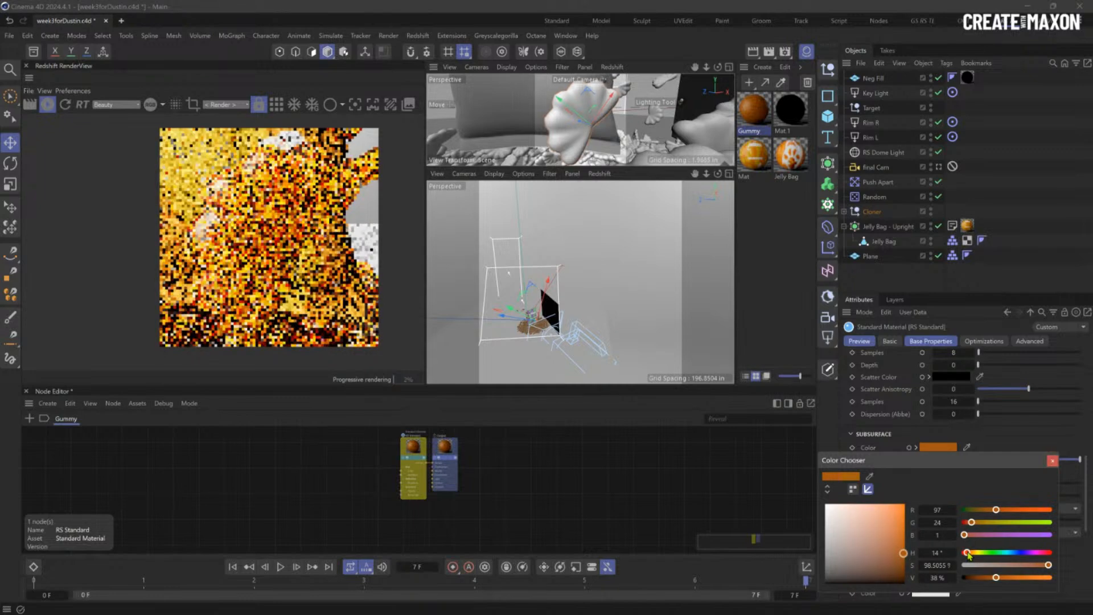
pyautogui.moveTo(968, 553); pyautogui.dragTo(968, 553)
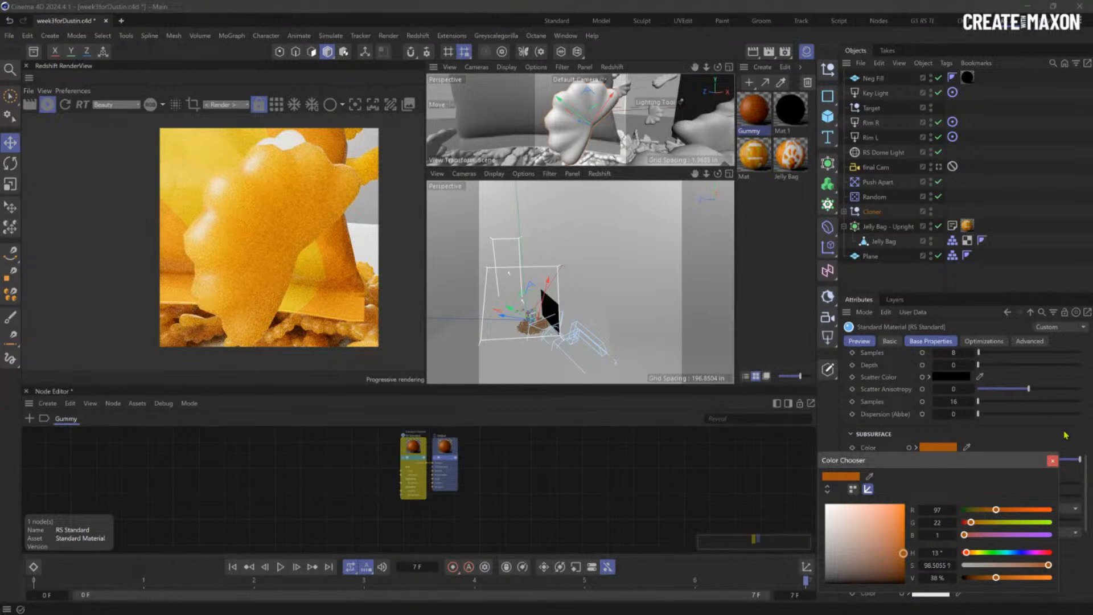
pyautogui.click(1052, 460)
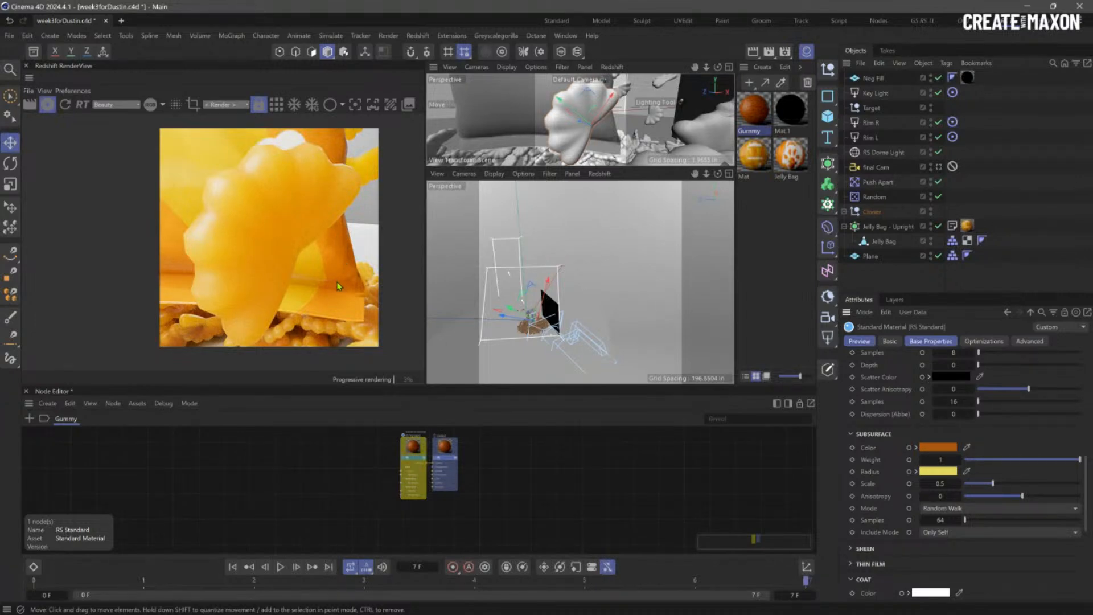
# Step: Pull back from the gummy, restore the final Cam view and inspect the floating gummies beside the bag in the render
pyautogui.keyDown('alt'); pyautogui.moveTo(575, 114); pyautogui.dragTo(574, 121, button='right'); pyautogui.keyUp('alt')
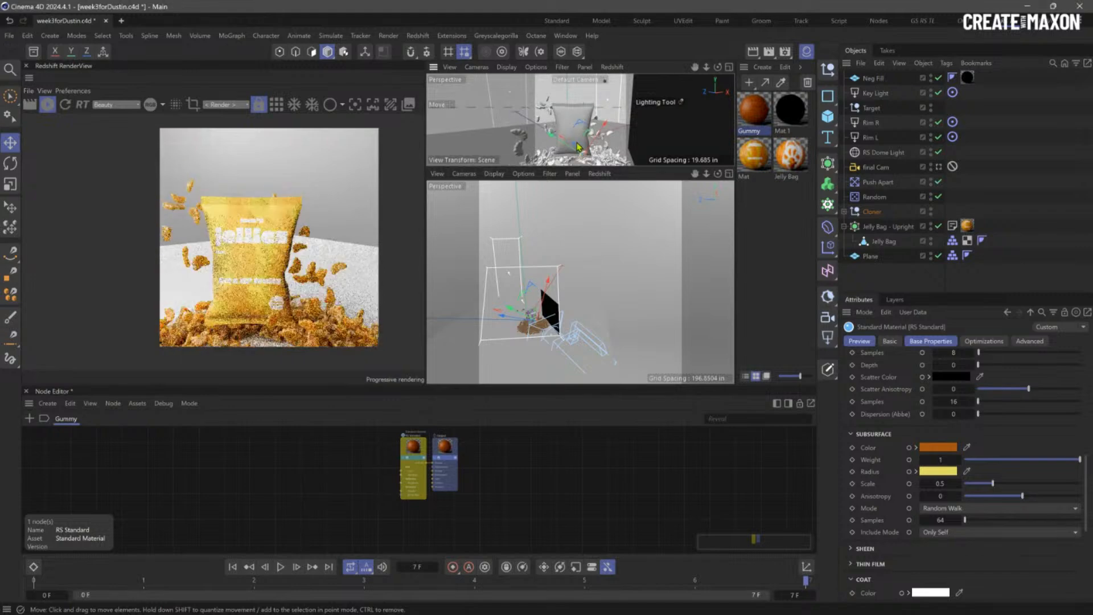
pyautogui.keyDown('alt'); pyautogui.moveTo(575, 126); pyautogui.dragTo(565, 114); pyautogui.keyUp('alt')
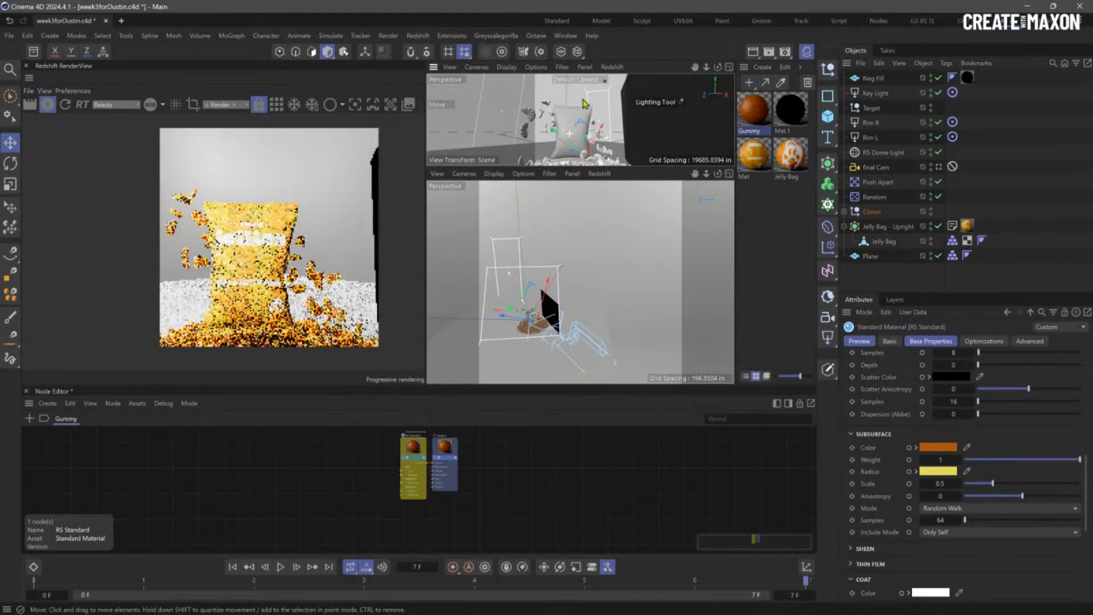
pyautogui.click(939, 167)
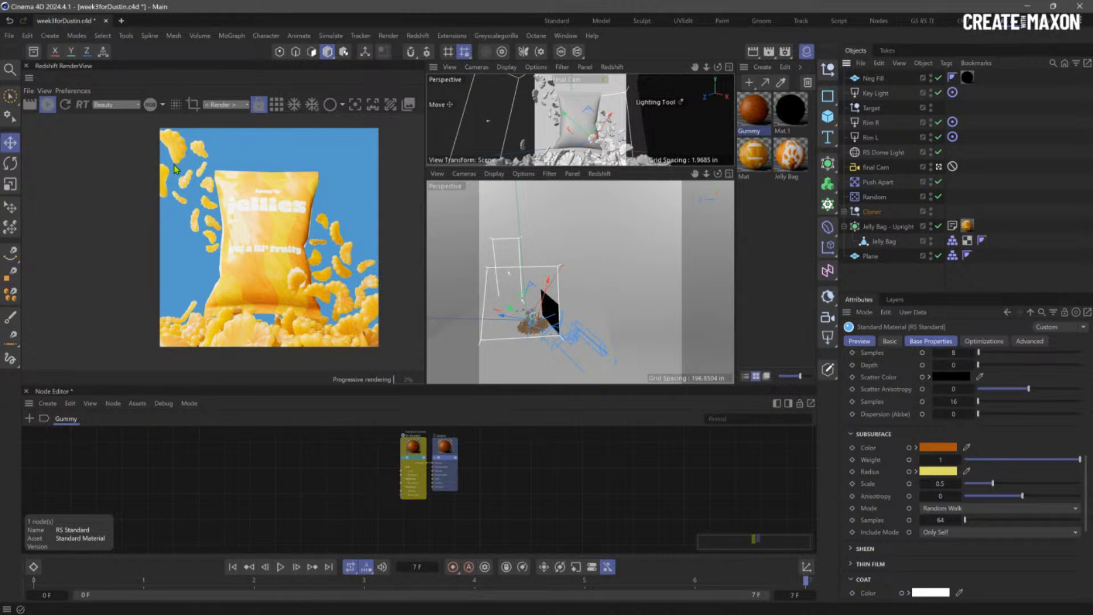
pyautogui.scroll(3, 175, 165)
pyautogui.scroll(4, 168, 141)
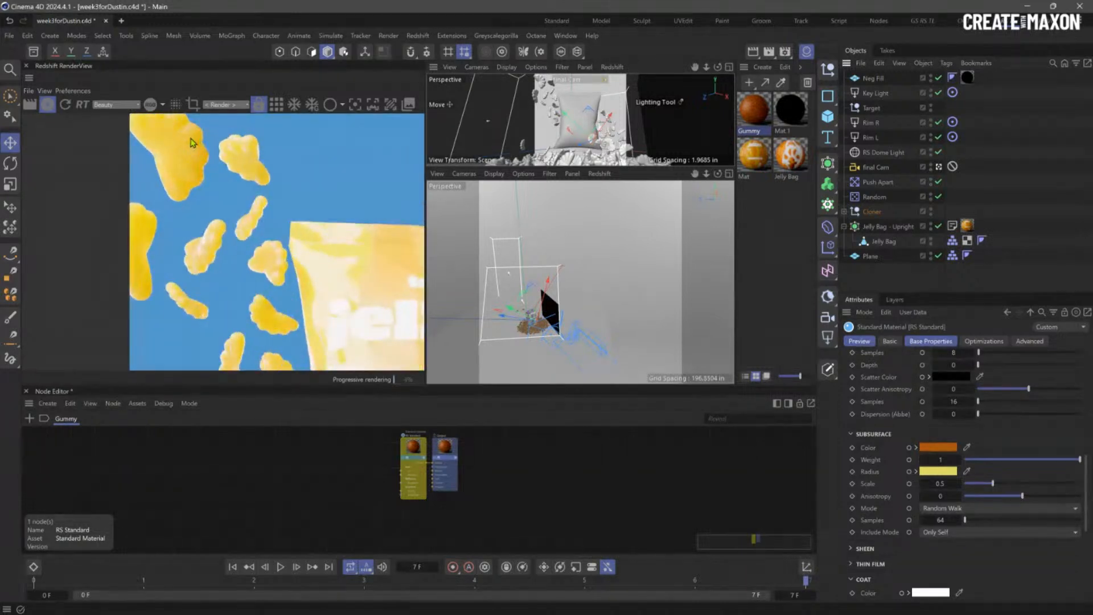
pyautogui.moveTo(178, 178); pyautogui.dragTo(185, 226, button='middle')
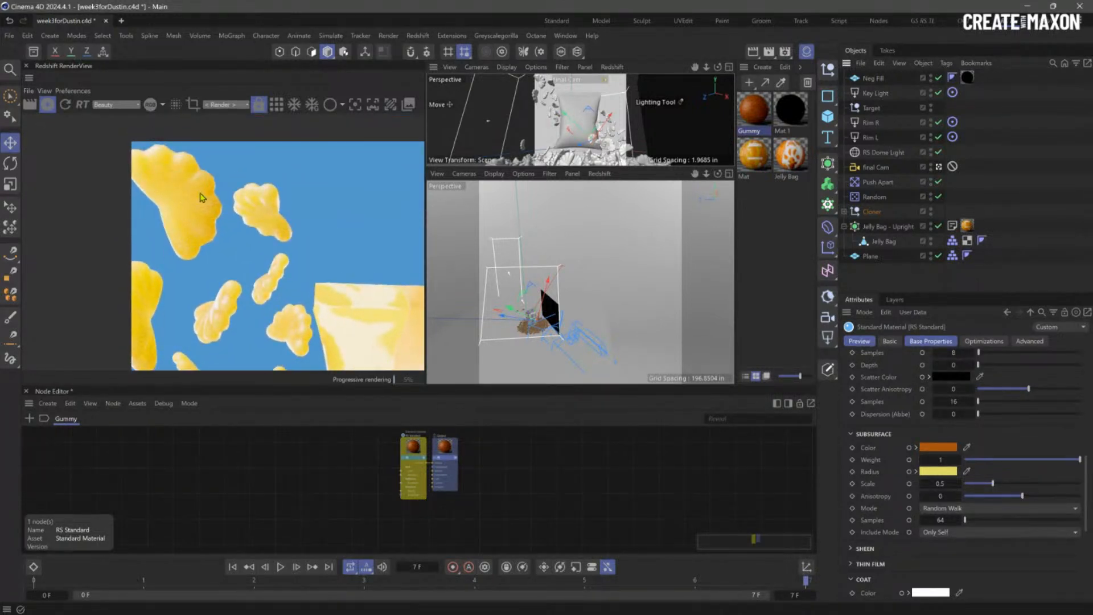
pyautogui.scroll(-4, 335, 313)
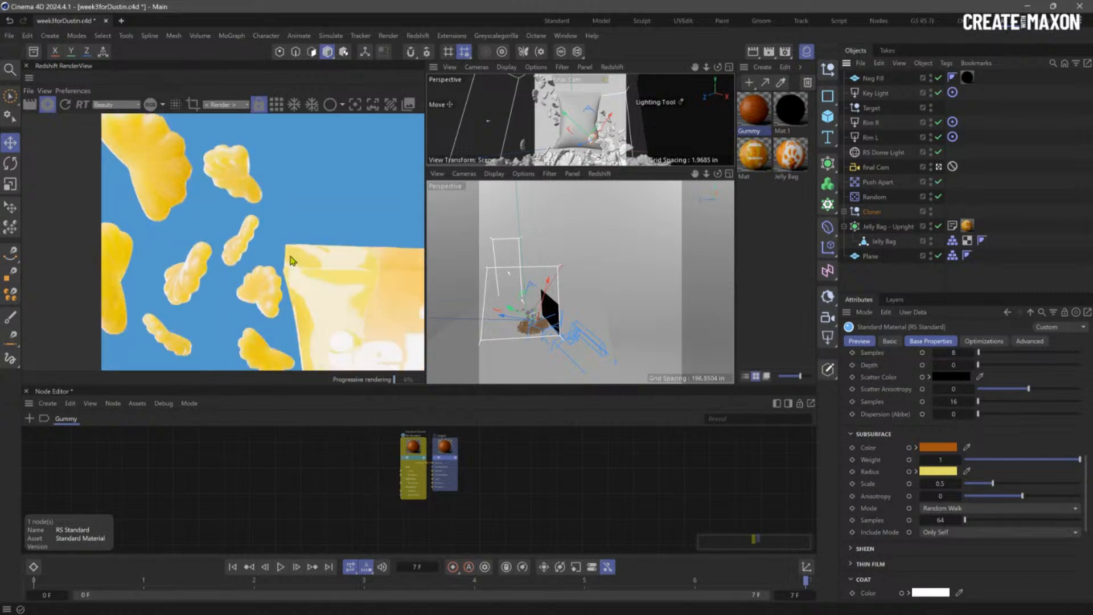
# Step: Examine the bag's printed front and the gummies overlapping its lower corner in the render
pyautogui.scroll(-2, 265, 260)
pyautogui.scroll(-3, 268, 256)
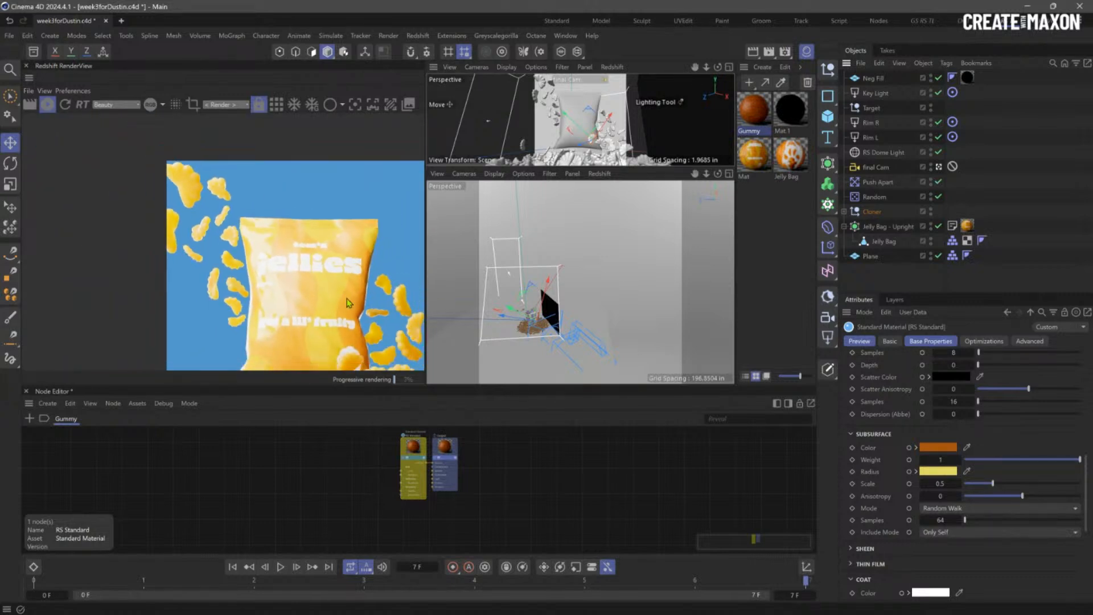
pyautogui.scroll(5, 266, 246)
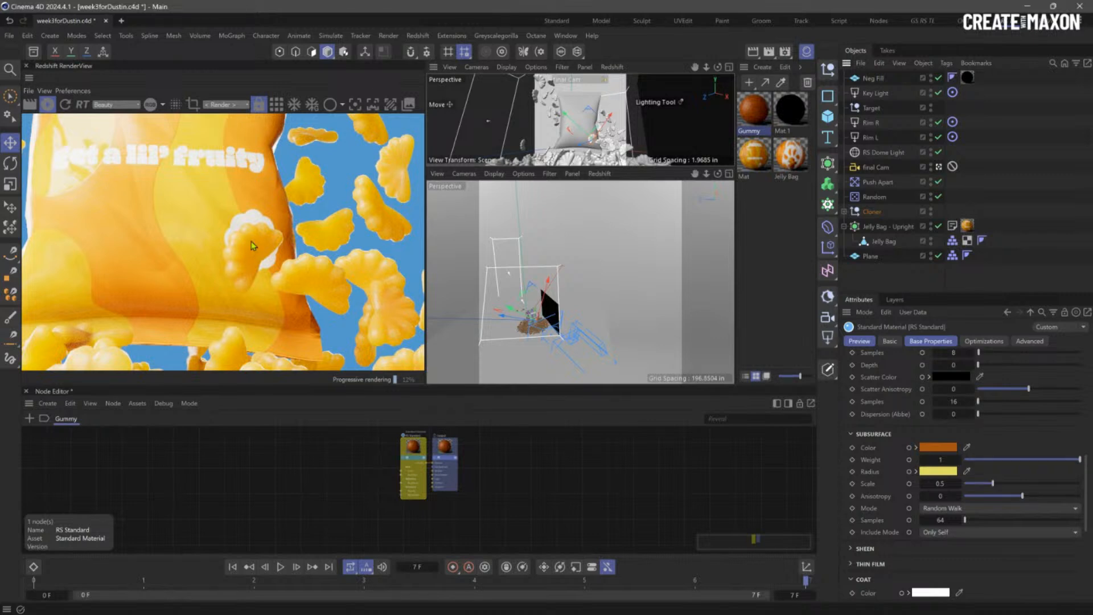
pyautogui.scroll(-5, 214, 218)
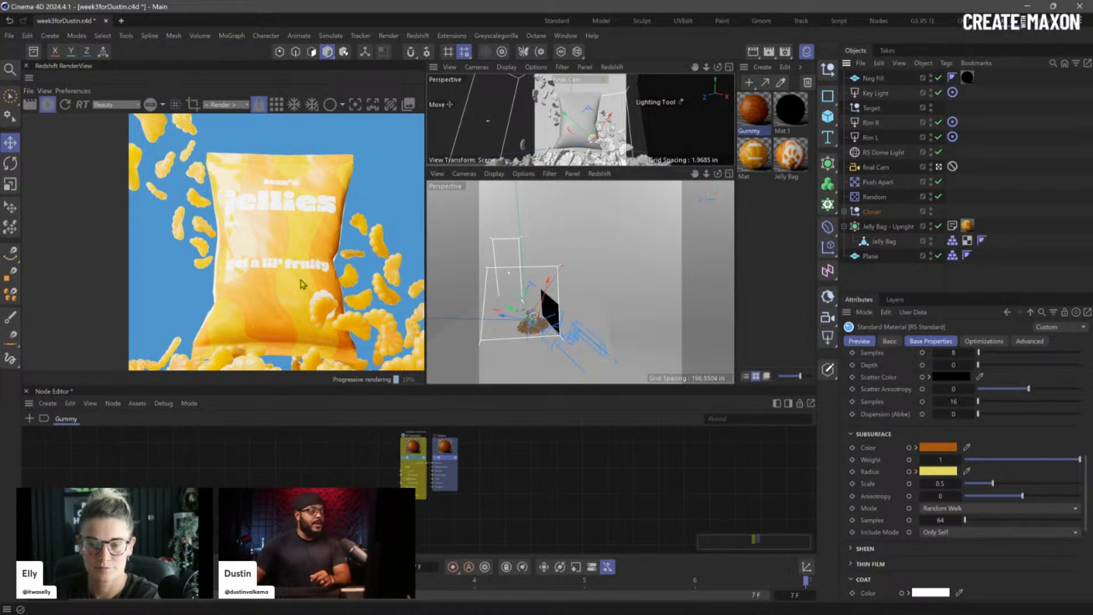
pyautogui.moveTo(309, 282); pyautogui.dragTo(294, 231, button='middle')
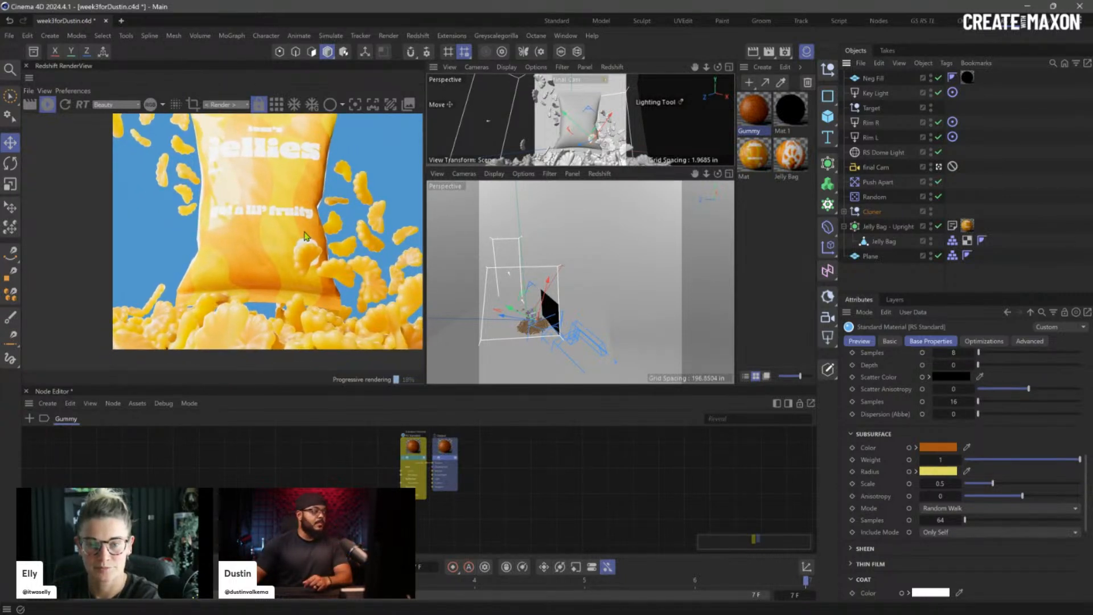
# Step: Inspect the gummy pile at the bag's base and the gummies floating beside it, ending on the whole rendered composition
pyautogui.scroll(5, 254, 340)
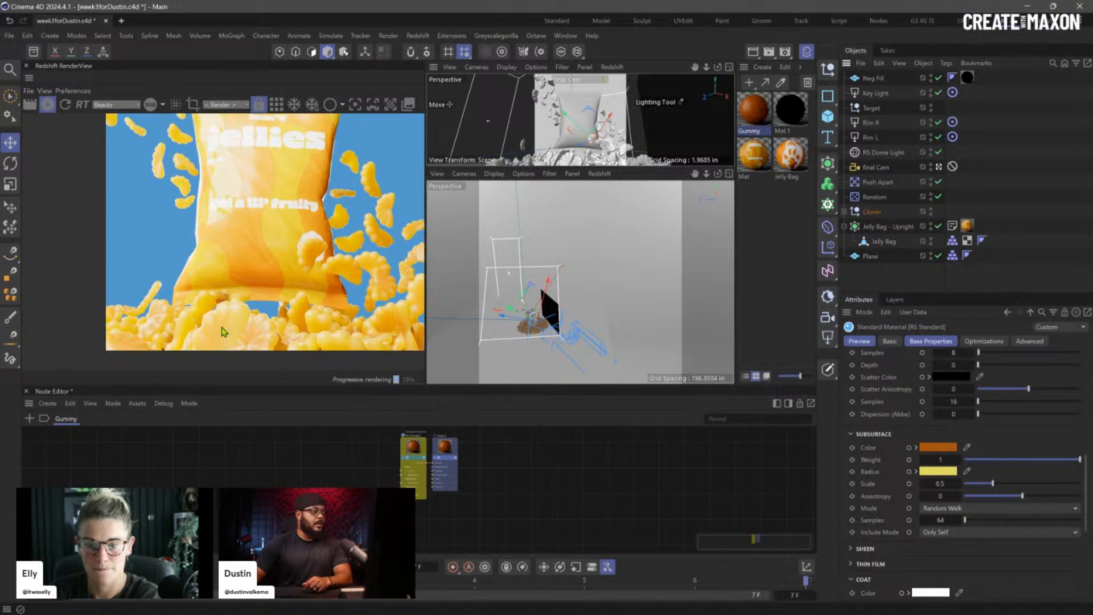
pyautogui.scroll(1, 255, 337)
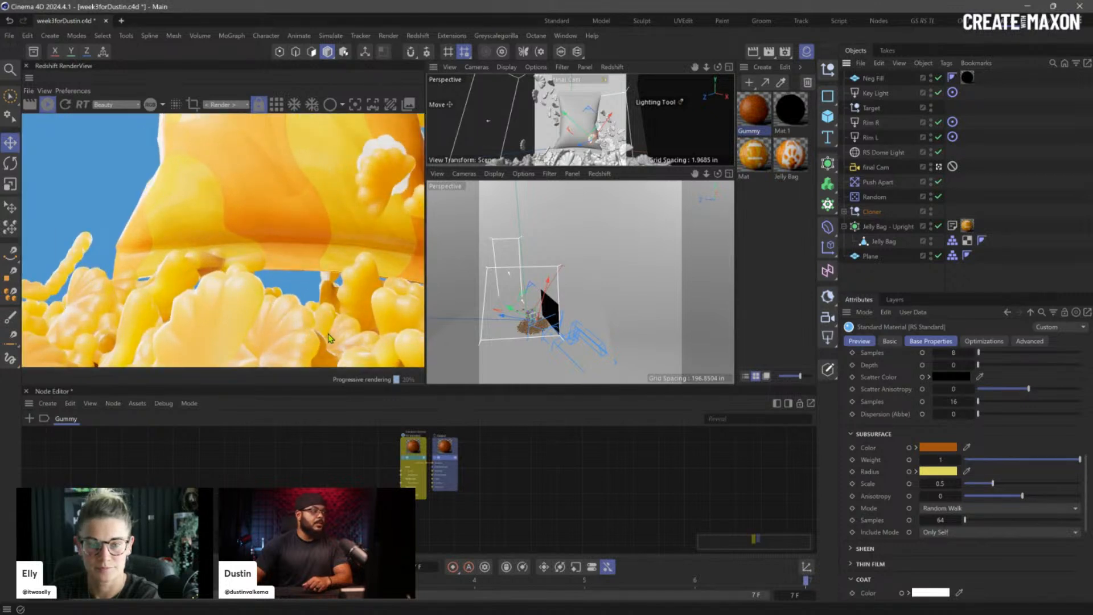
pyautogui.moveTo(329, 335); pyautogui.dragTo(199, 317, button='middle')
pyautogui.moveTo(392, 303); pyautogui.dragTo(283, 335, button='middle')
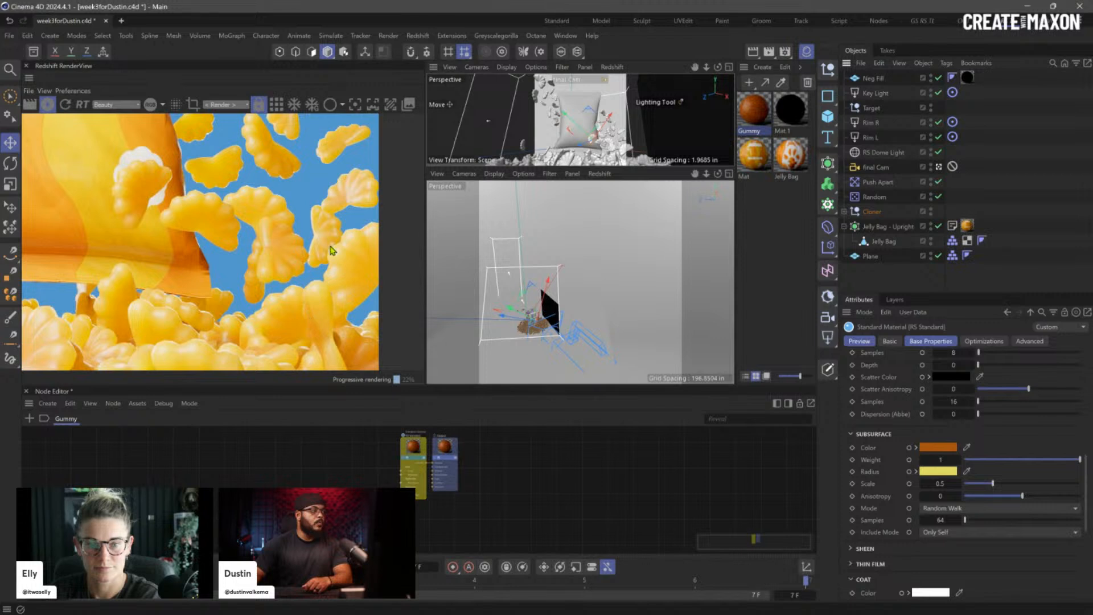
pyautogui.moveTo(254, 196); pyautogui.dragTo(332, 283, button='middle')
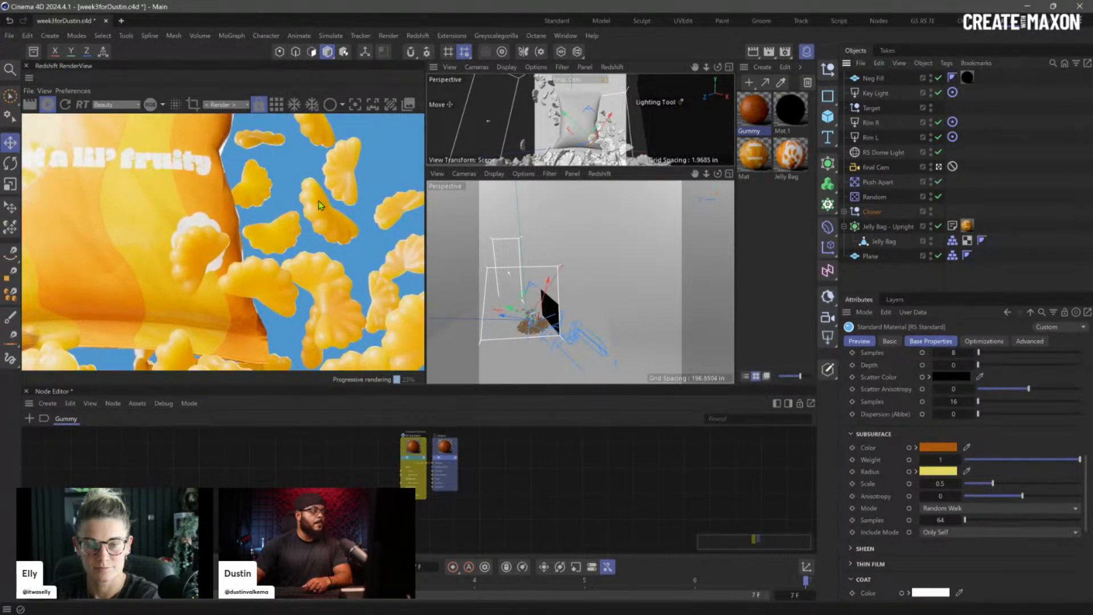
pyautogui.moveTo(319, 200); pyautogui.dragTo(356, 271, button='middle')
pyautogui.keyDown('alt'); pyautogui.moveTo(290, 208); pyautogui.dragTo(22, 227, button='right'); pyautogui.keyUp('alt')
pyautogui.moveTo(226, 243); pyautogui.dragTo(281, 263, button='middle')
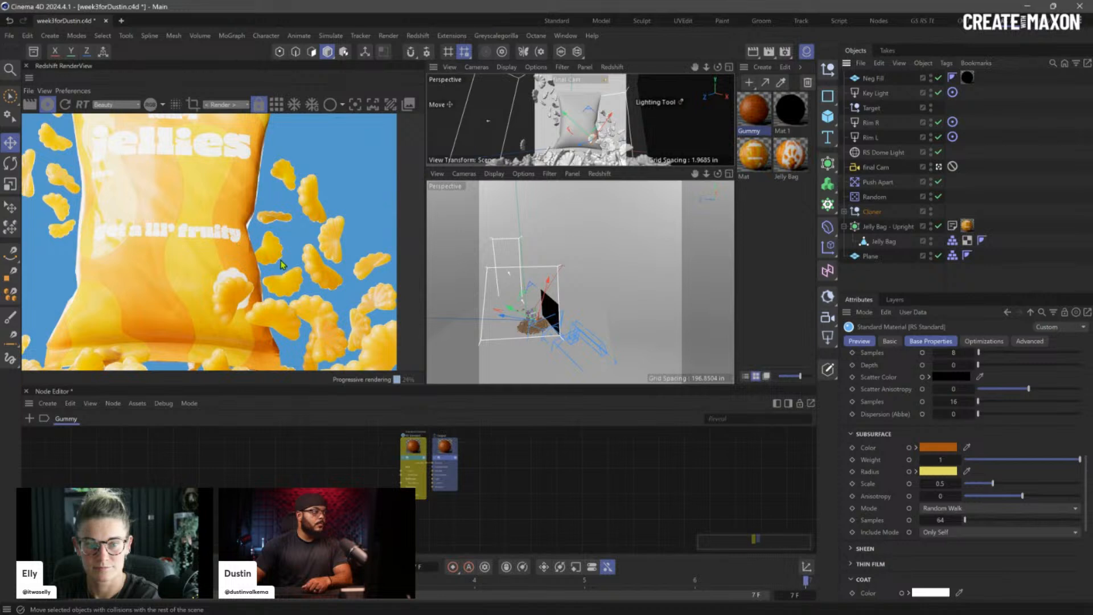
pyautogui.keyDown('alt'); pyautogui.moveTo(178, 241); pyautogui.dragTo(153, 233, button='right'); pyautogui.keyUp('alt')
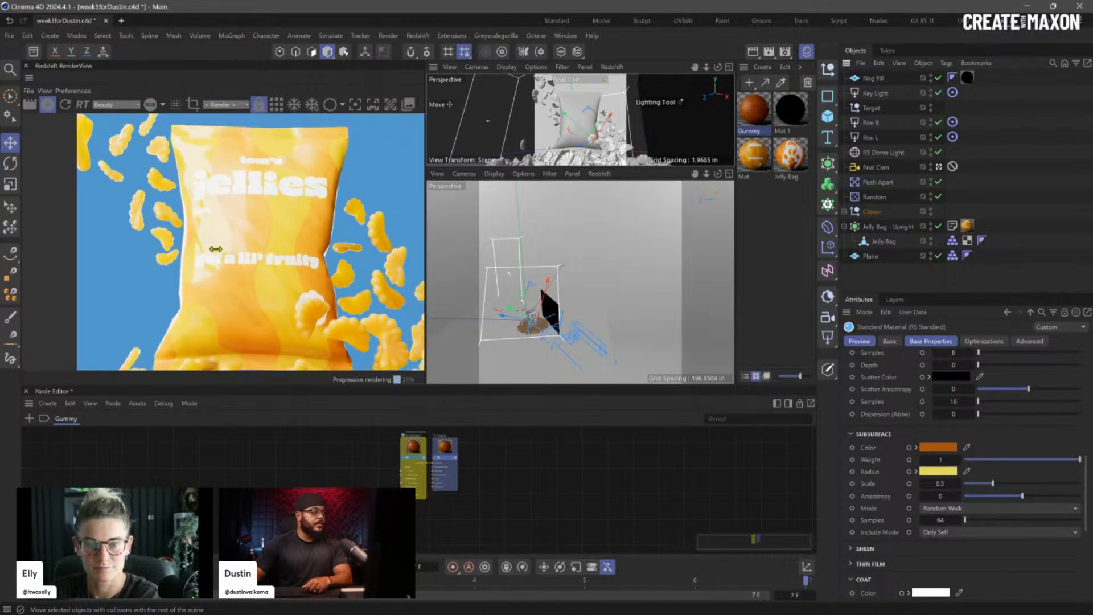
pyautogui.keyDown('alt'); pyautogui.moveTo(292, 271); pyautogui.dragTo(147, 259, button='right'); pyautogui.keyUp('alt')
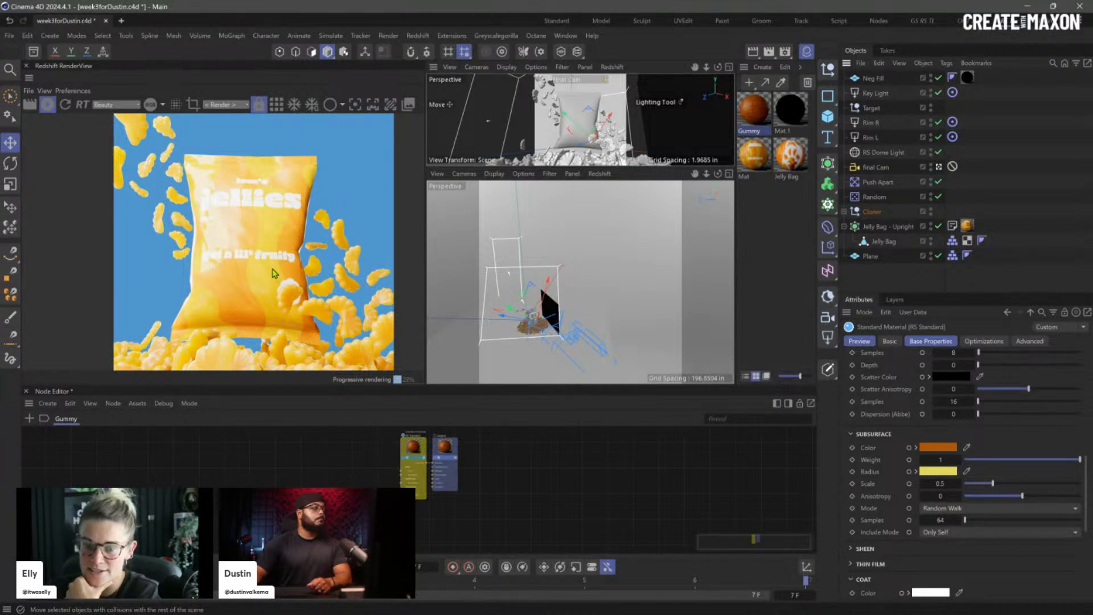
pyautogui.keyDown('alt'); pyautogui.moveTo(272, 269); pyautogui.dragTo(267, 261, button='middle'); pyautogui.keyUp('alt')
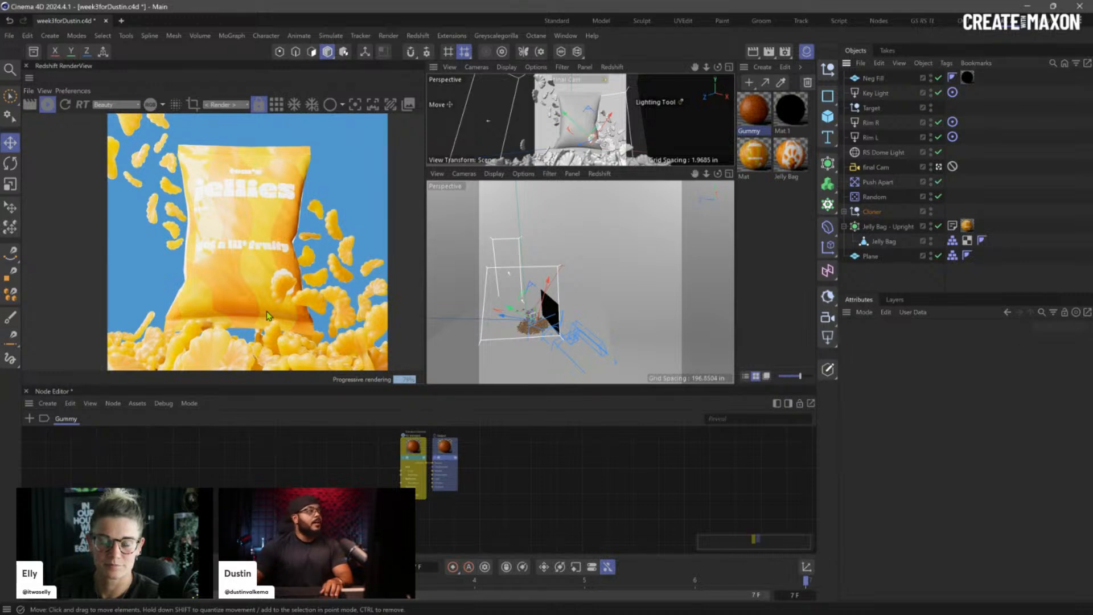
# Step: Check the single gummy in front of the bag close up in the render, ending on the full image
pyautogui.scroll(5, 307, 310)
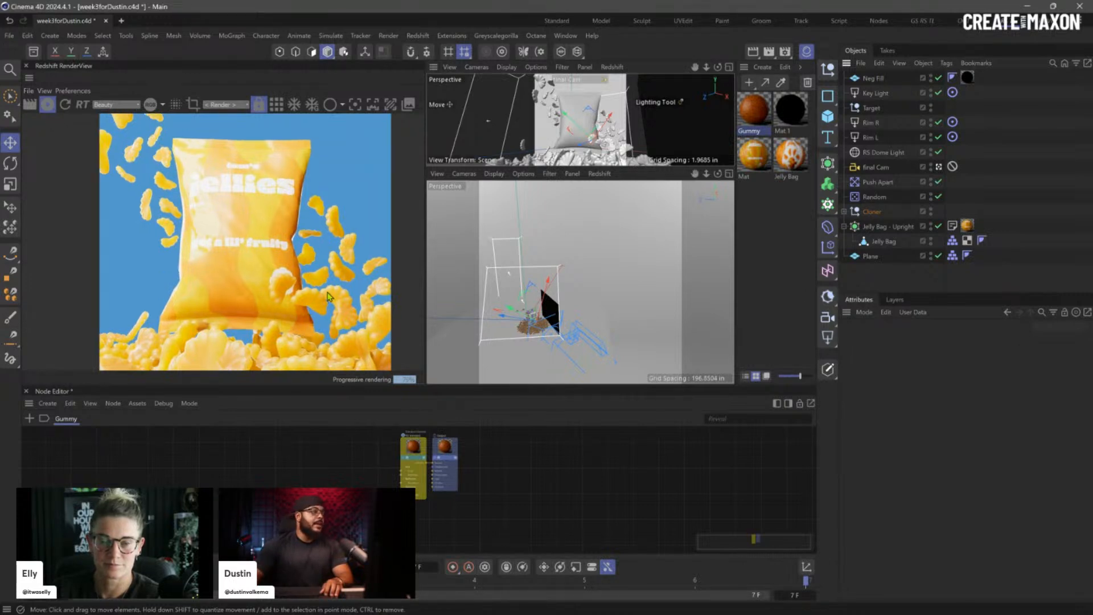
pyautogui.scroll(5, 171, 254)
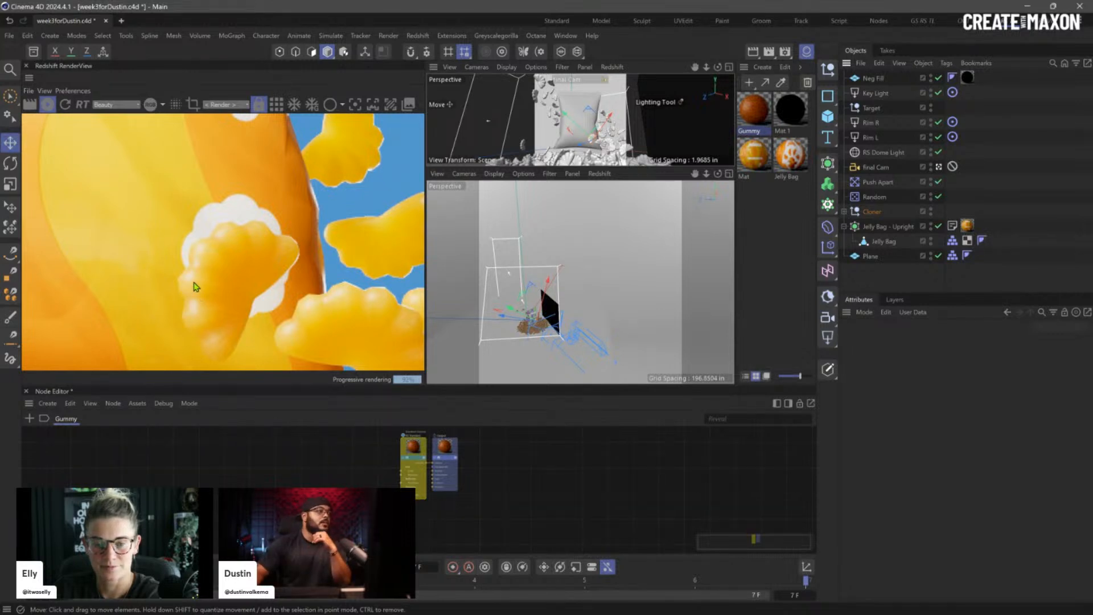
pyautogui.scroll(-3, 285, 208)
pyautogui.scroll(-5, 286, 208)
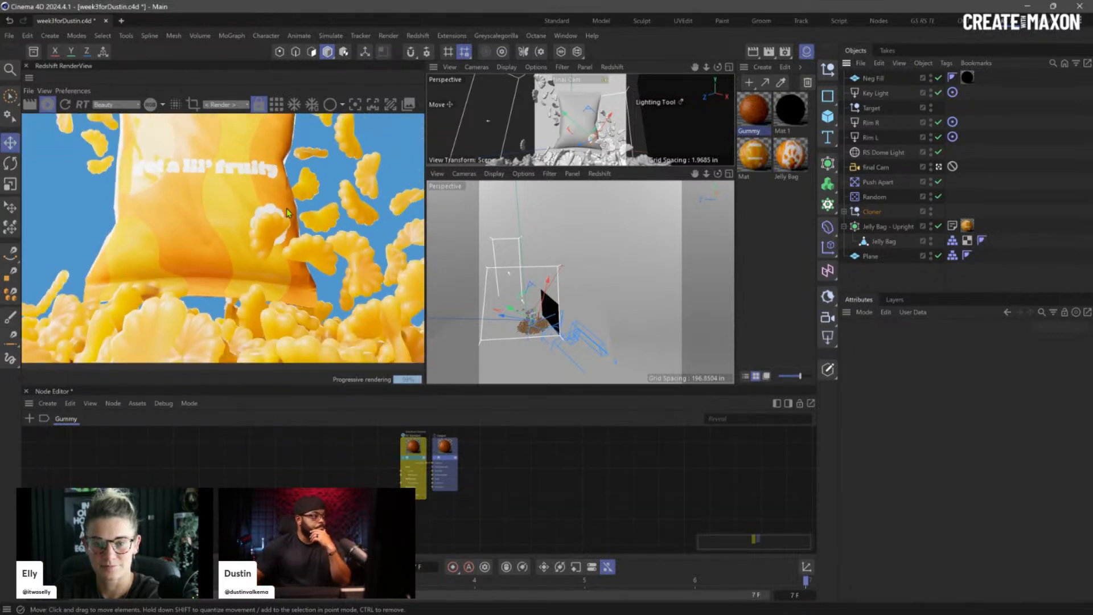
pyautogui.moveTo(270, 204); pyautogui.dragTo(274, 240)
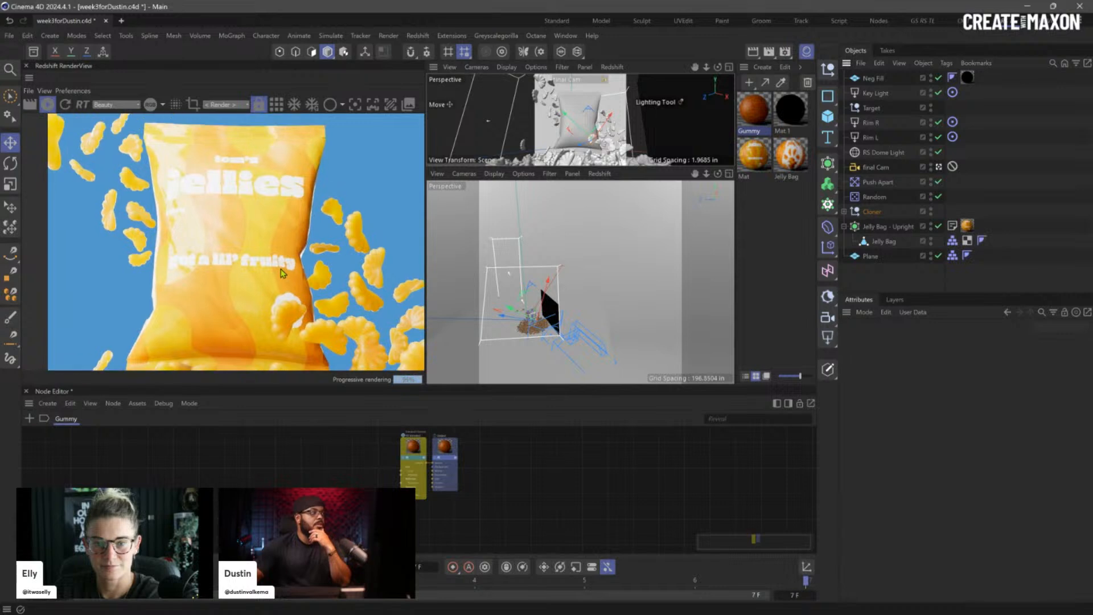
pyautogui.scroll(-3, 276, 250)
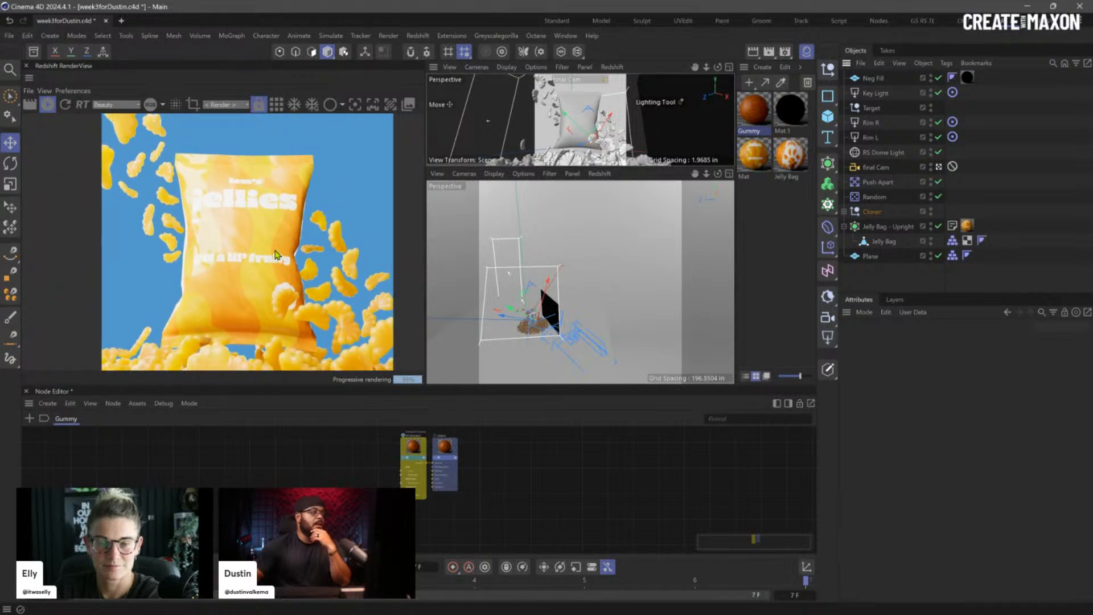
pyautogui.scroll(-1, 275, 250)
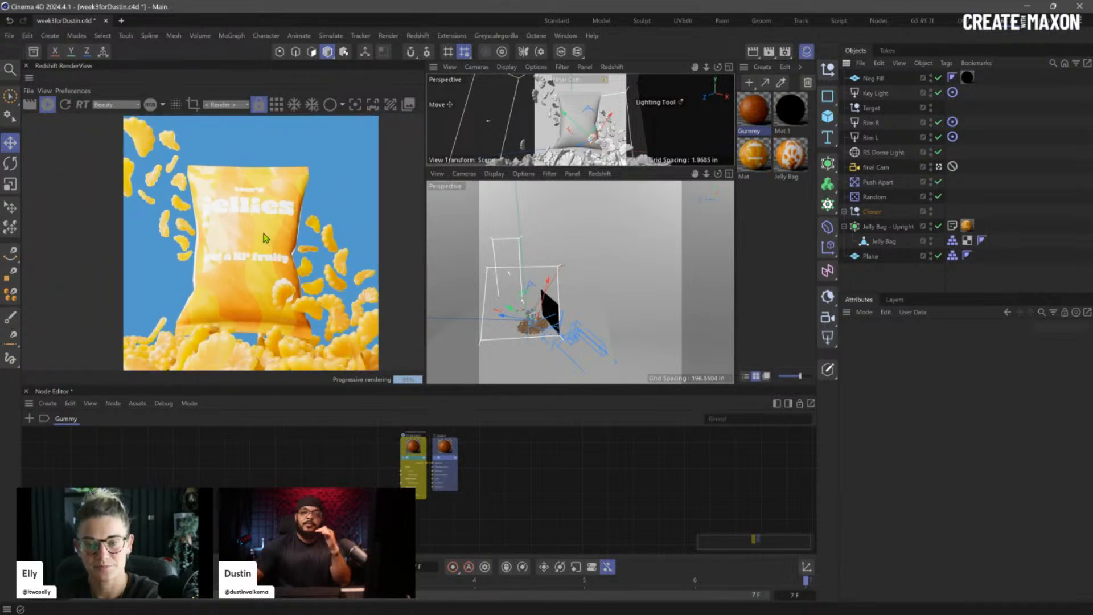